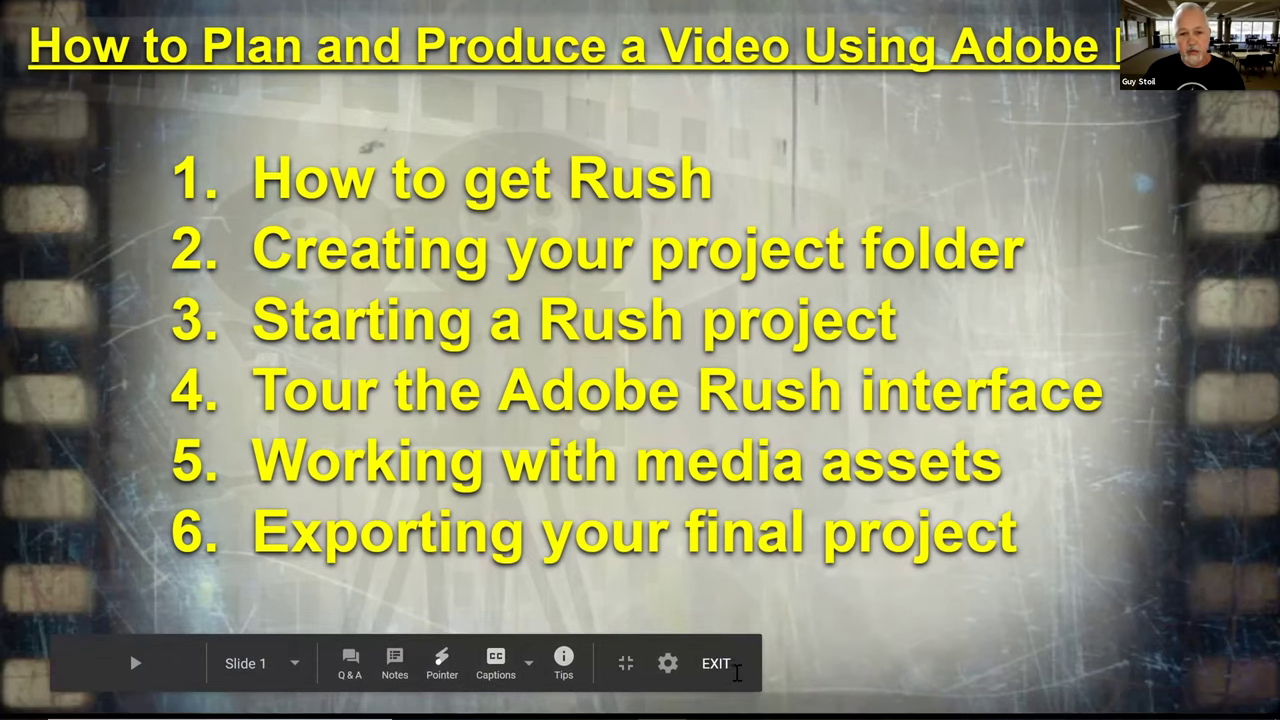
- Leave the slideshow, show the desktop and open the GREAT CYCLE CHALLENGE 2020 project folder
click(734, 668)
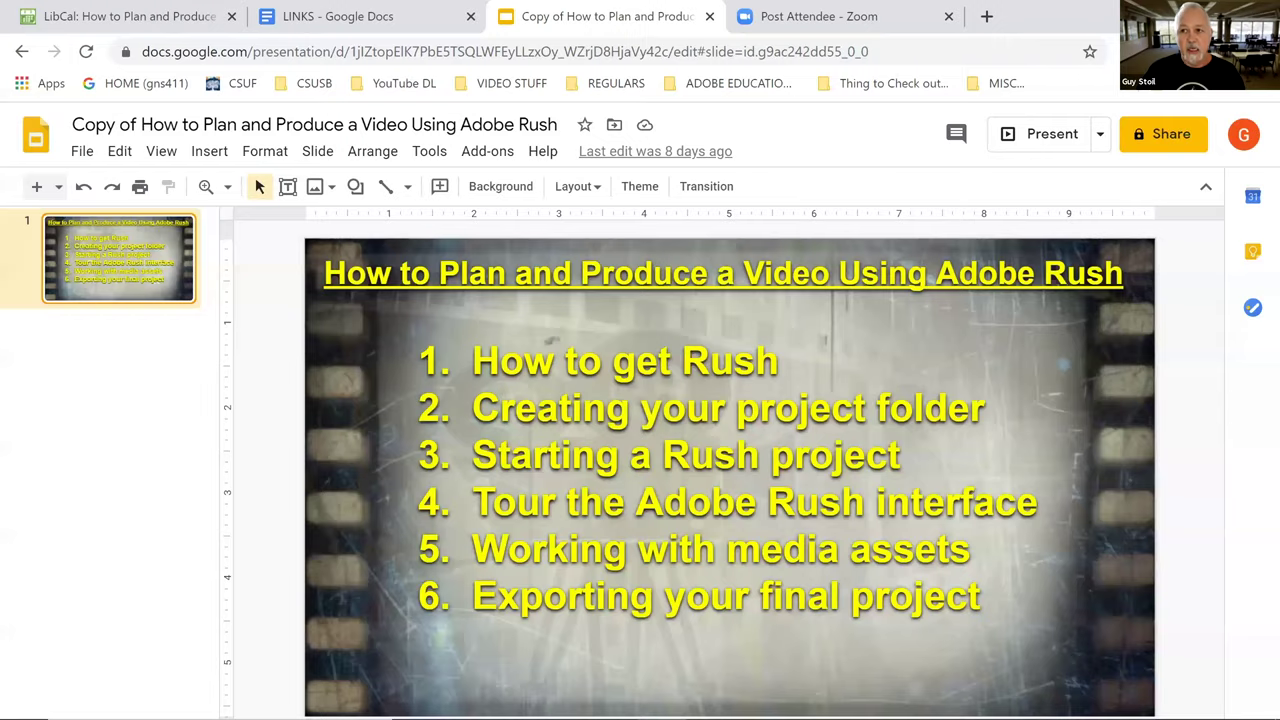
key(super+d)
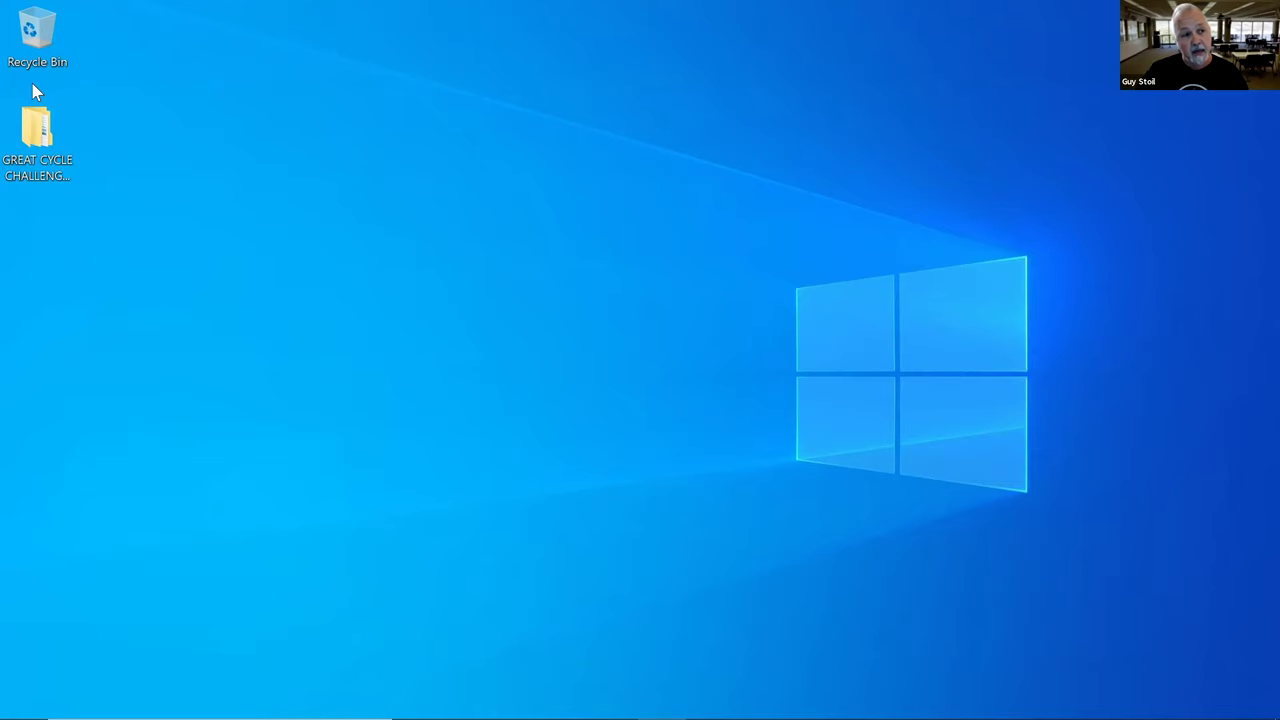
click(44, 167)
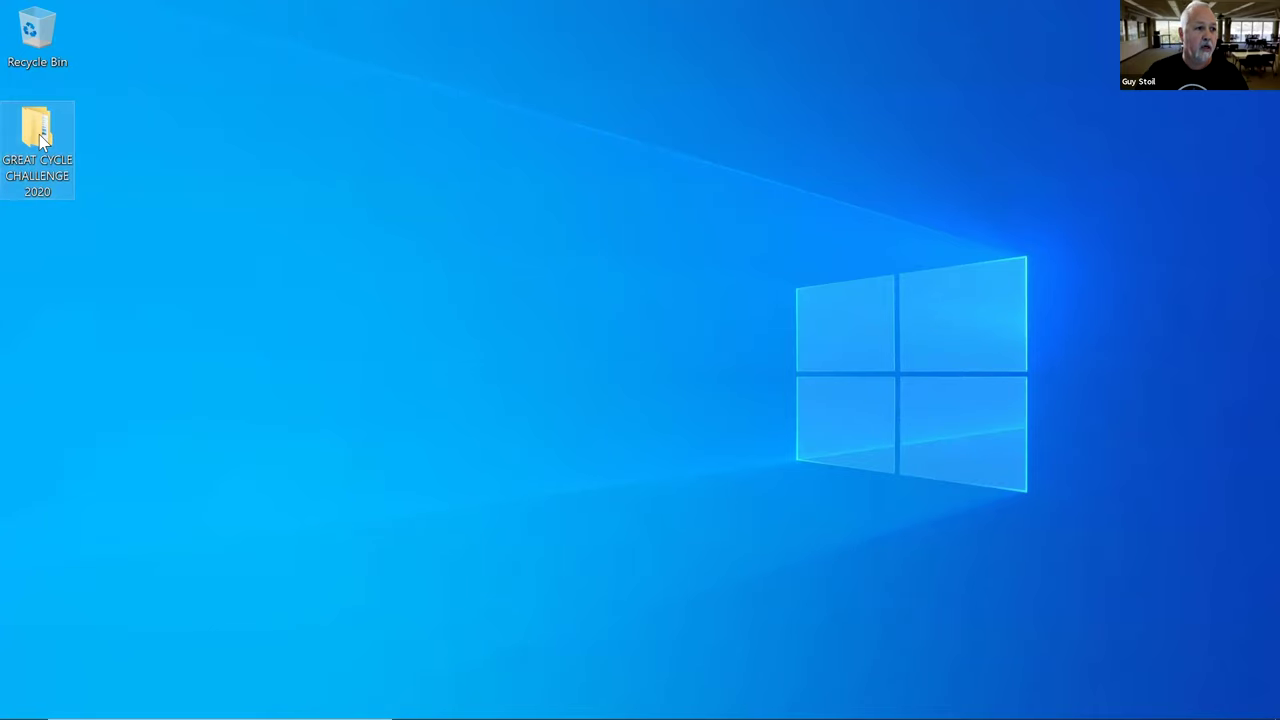
mouse_move(38, 140)
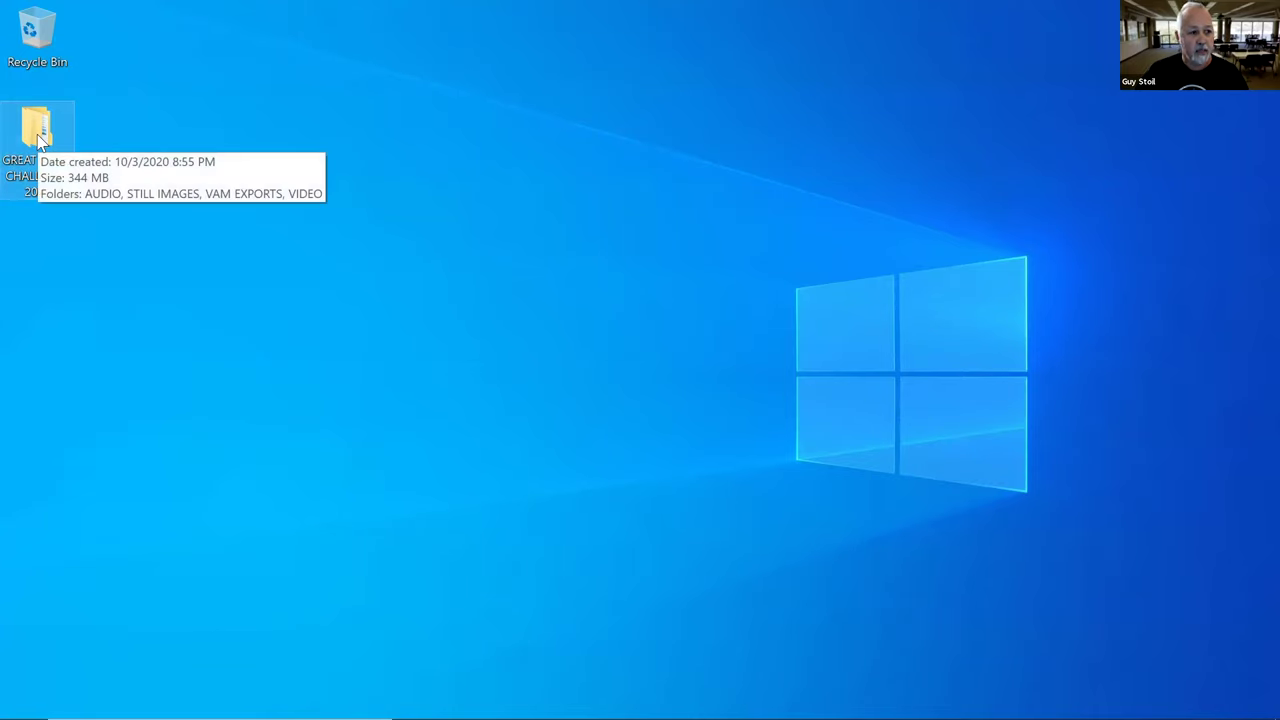
double_click(38, 140)
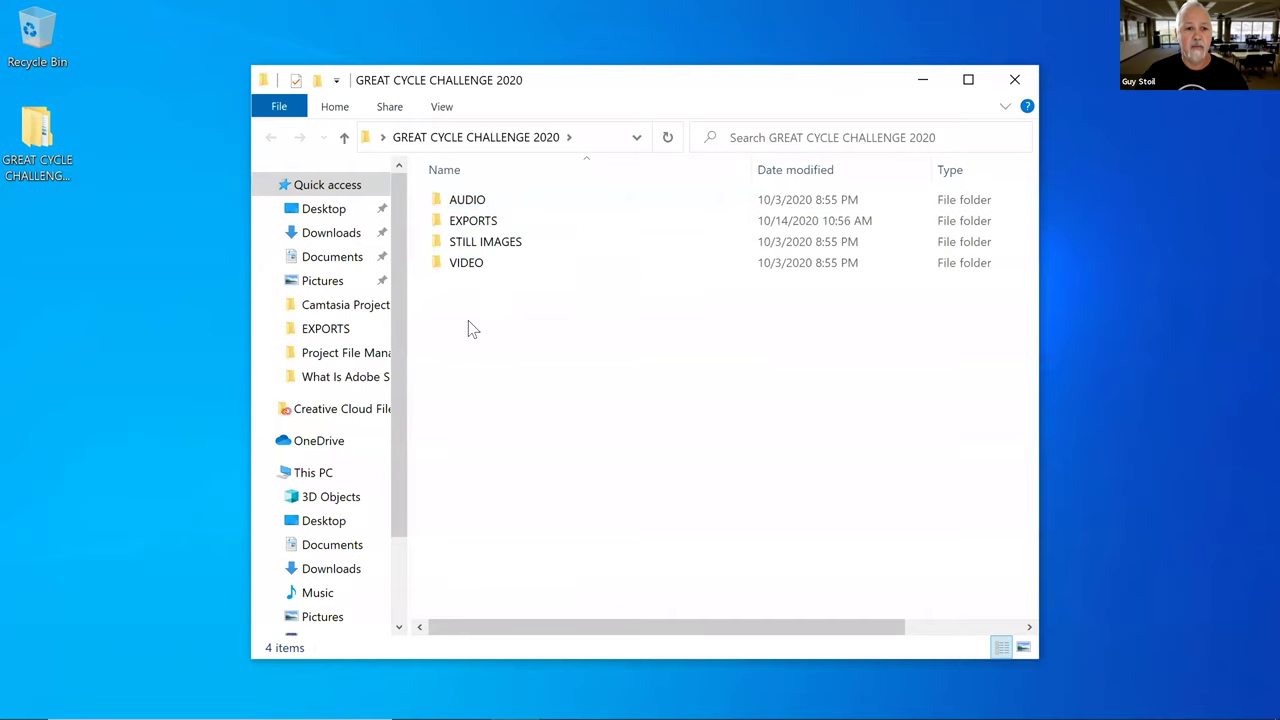
- Examine the contents of the VIDEO, STILL IMAGES and AUDIO subfolders, and close the project folder window
double_click(468, 264)
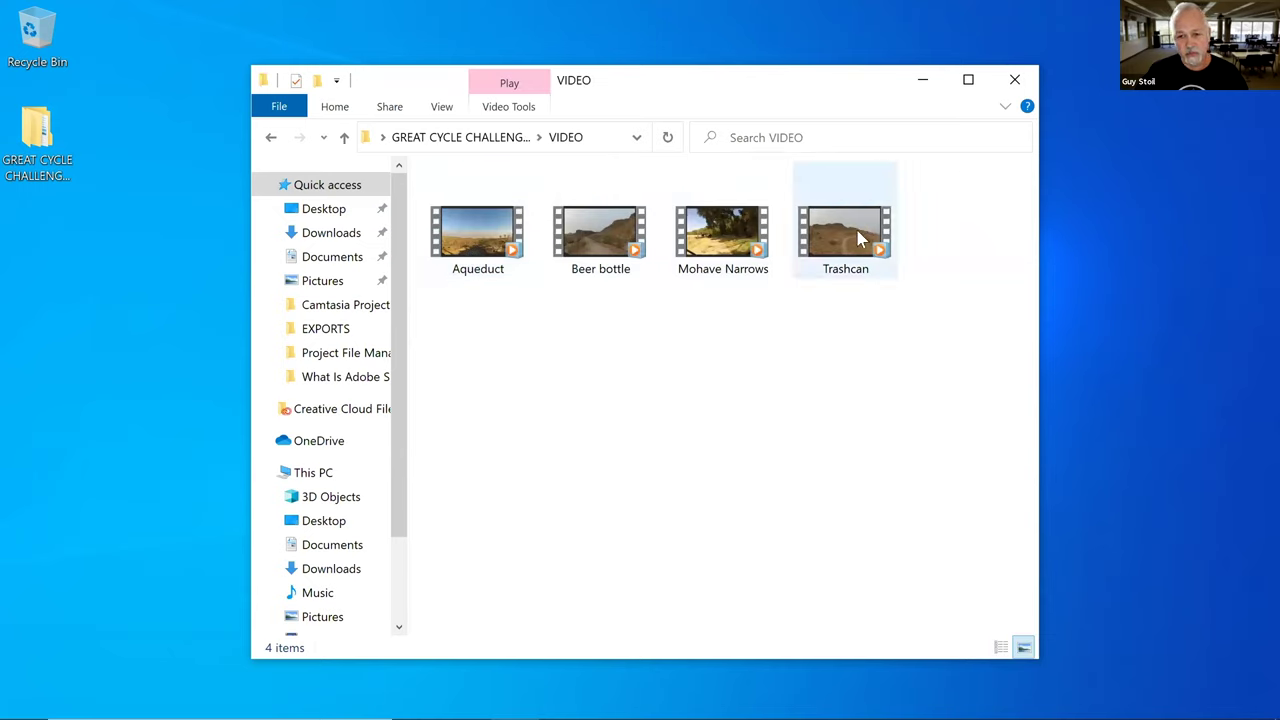
mouse_move(728, 236)
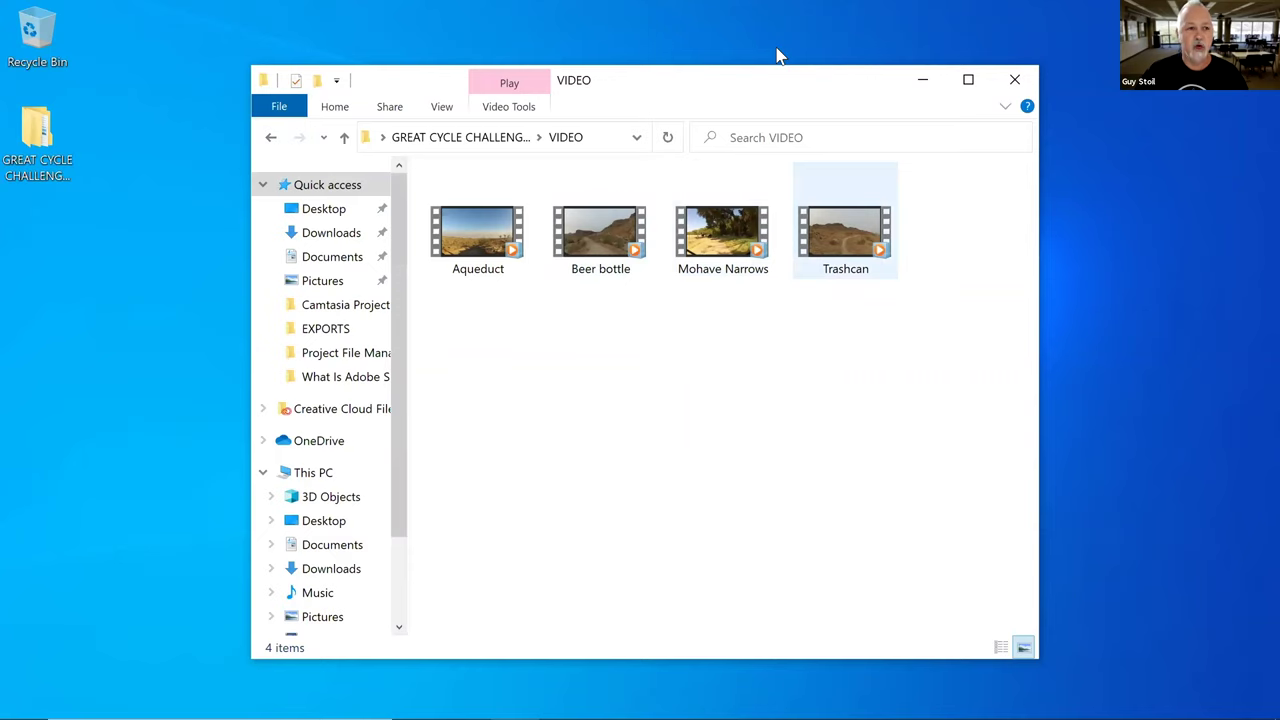
click(270, 137)
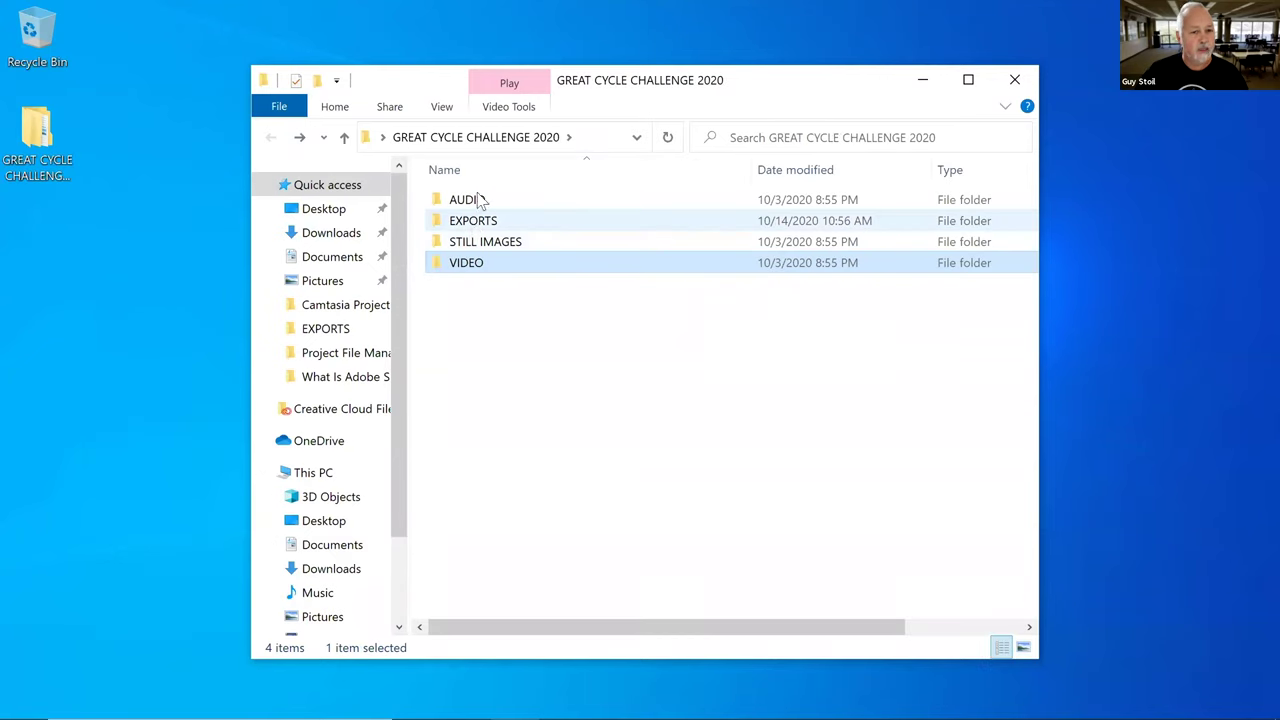
click(462, 244)
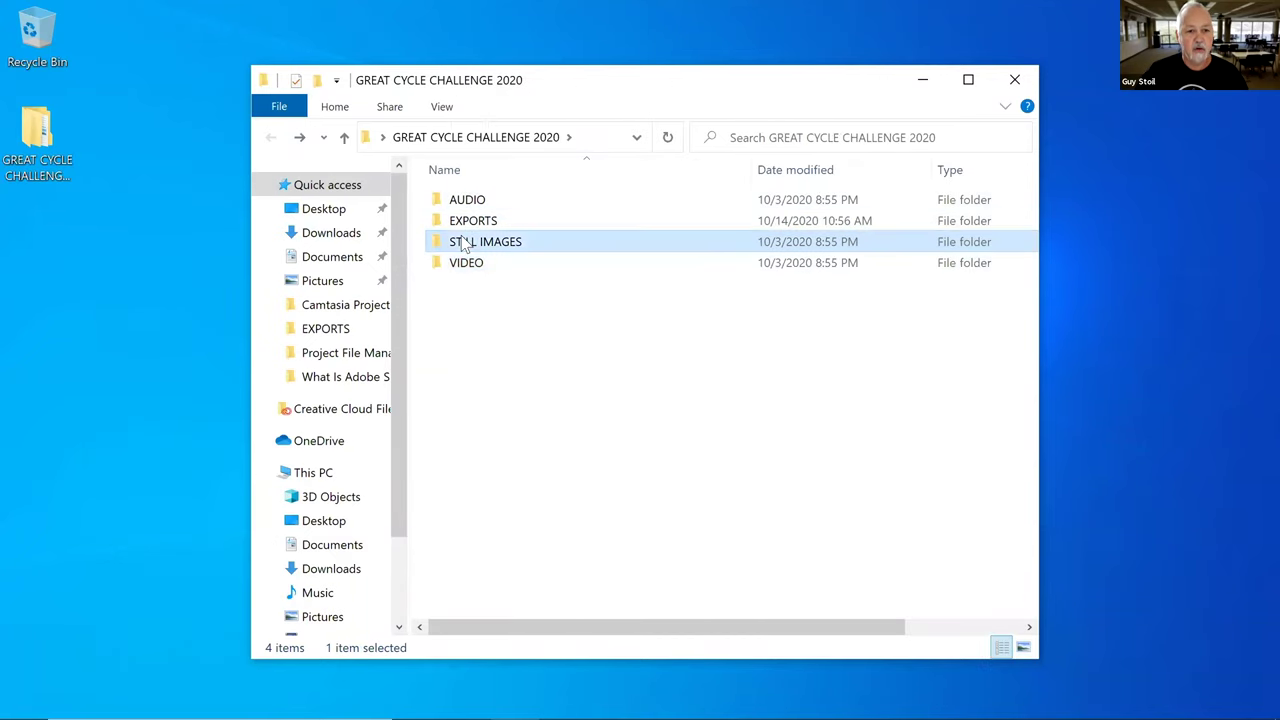
double_click(465, 244)
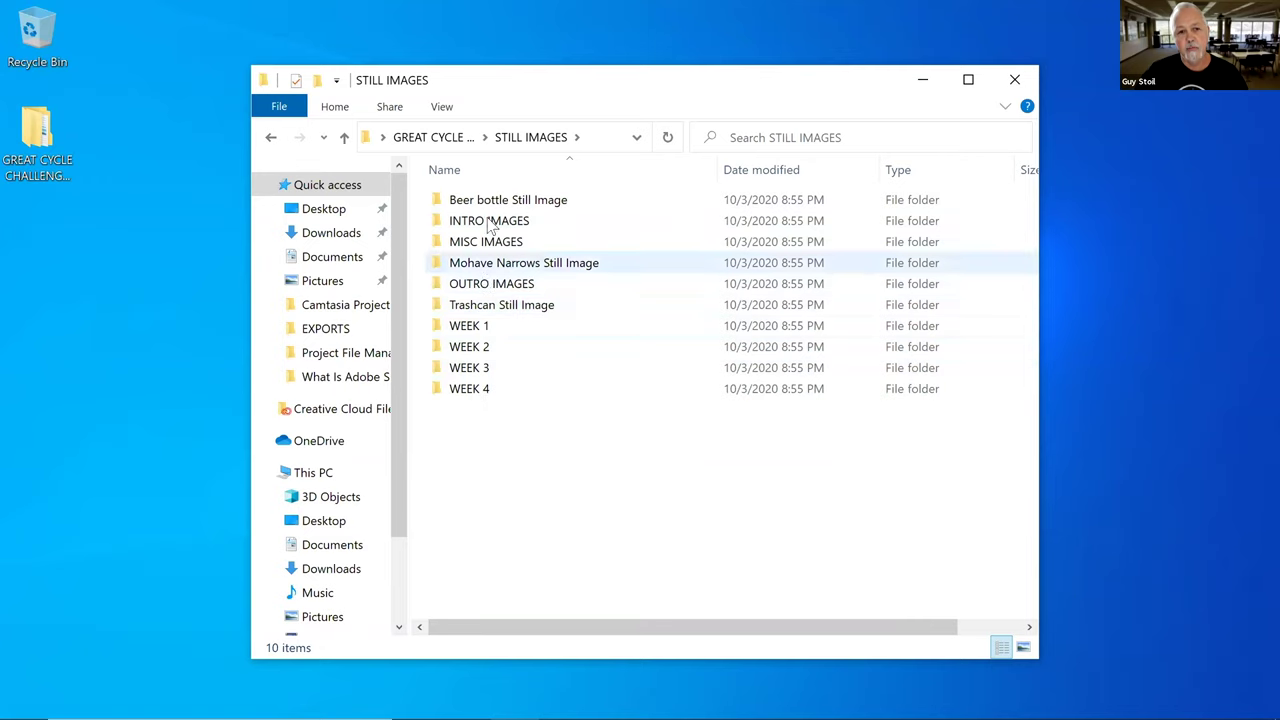
click(270, 137)
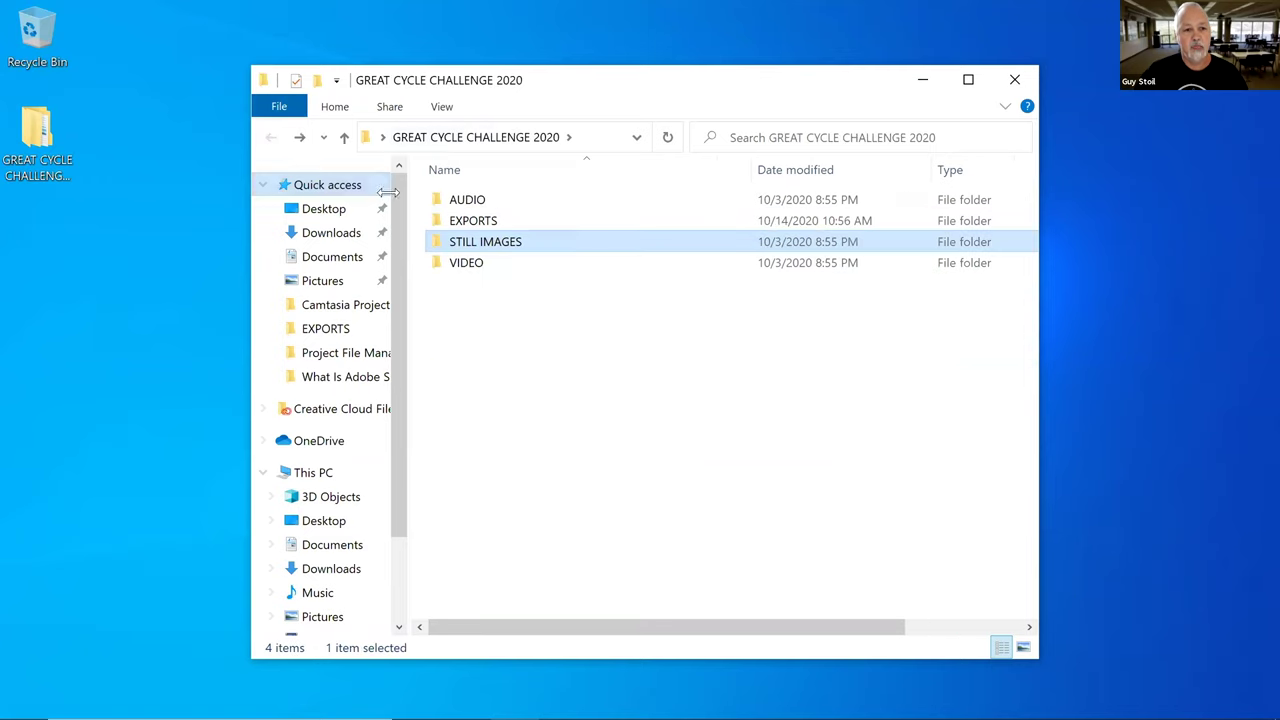
double_click(474, 202)
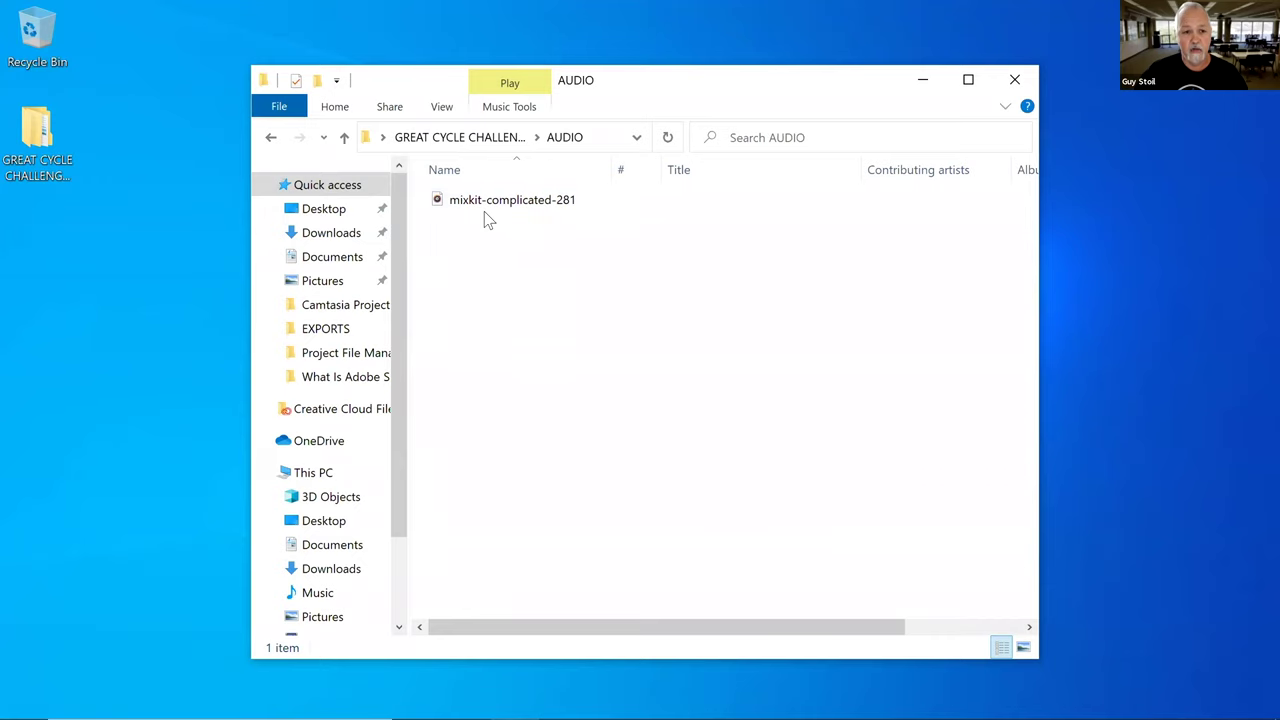
click(269, 138)
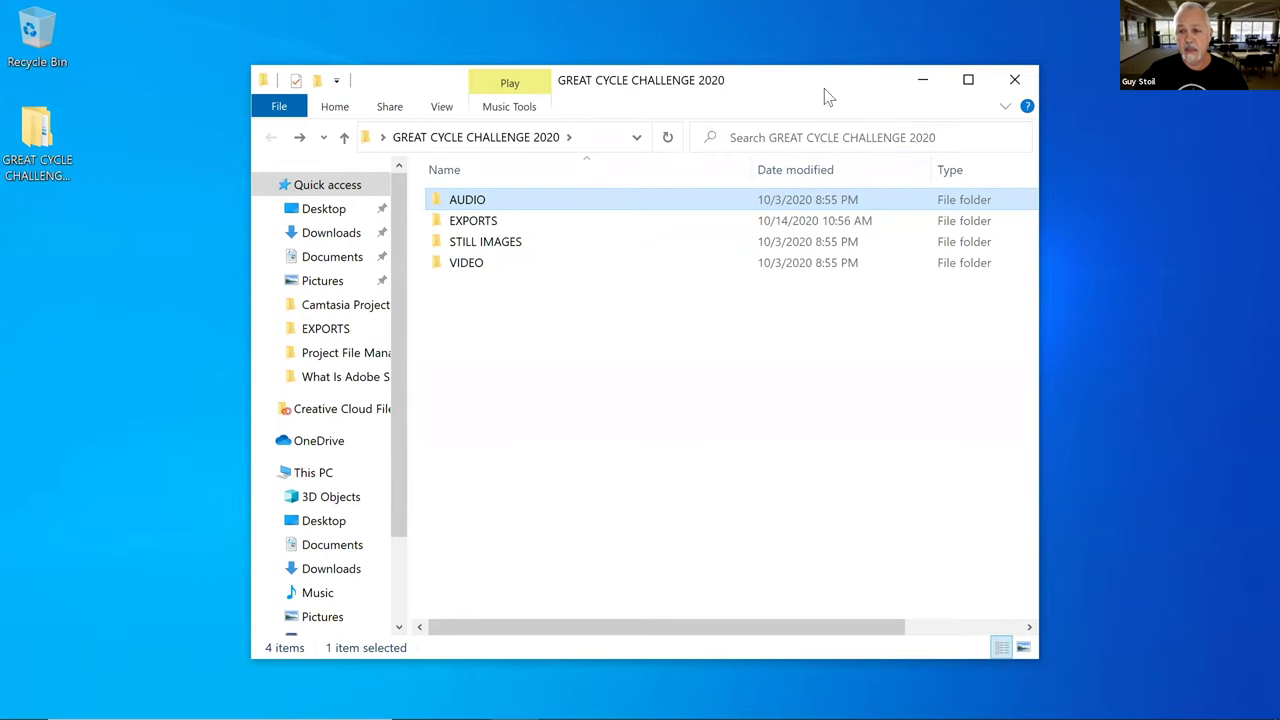
click(1016, 88)
- Switch to Adobe Premiere Rush and start a new project named GCC 2020
mouse_move(762, 697)
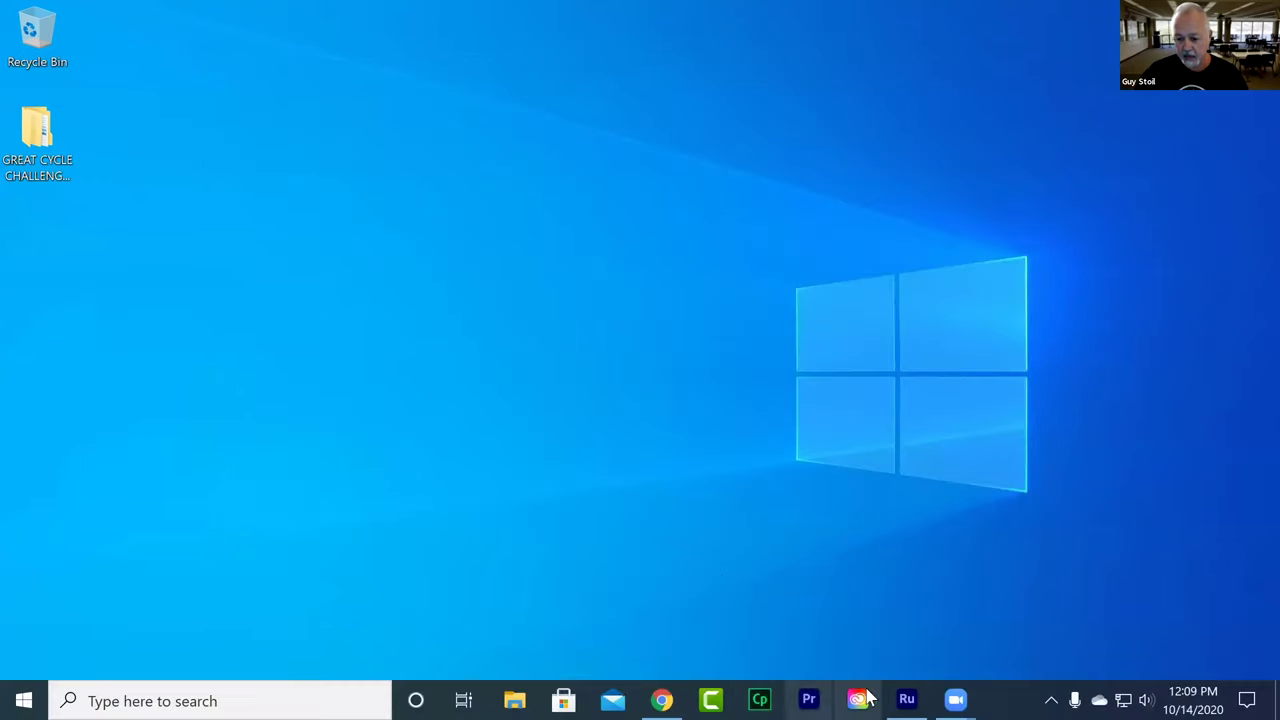
click(908, 699)
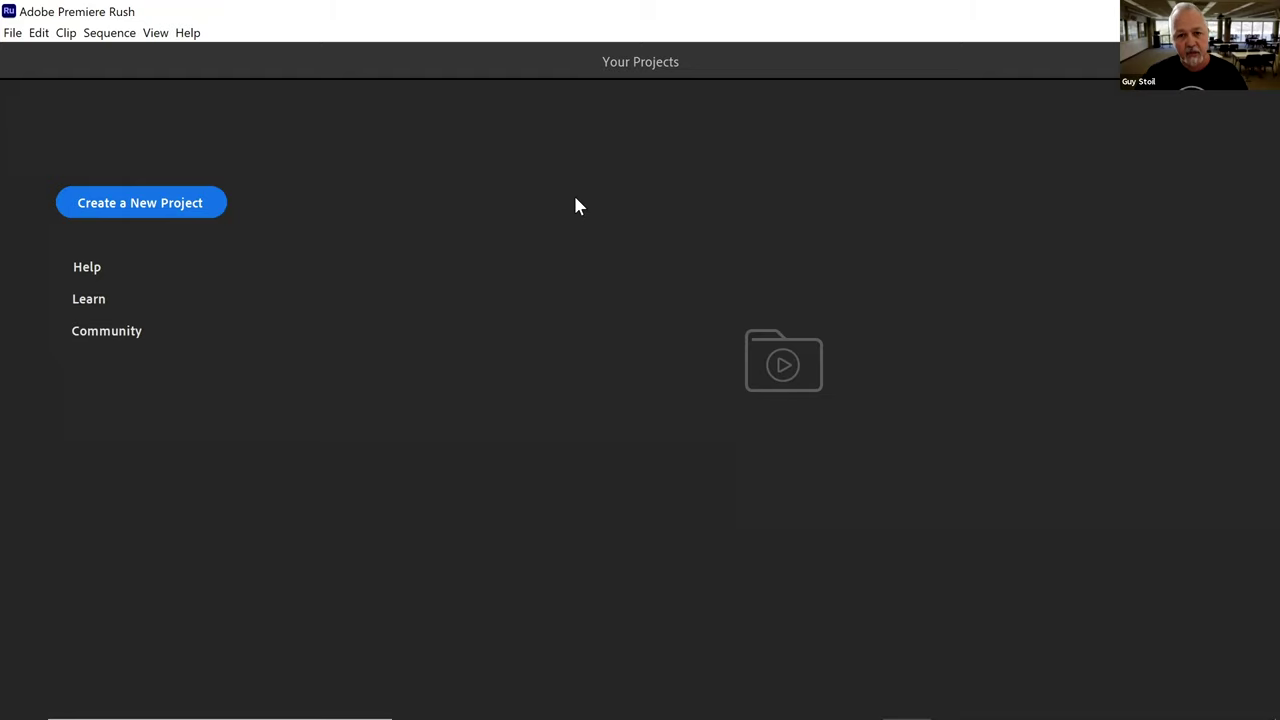
click(199, 204)
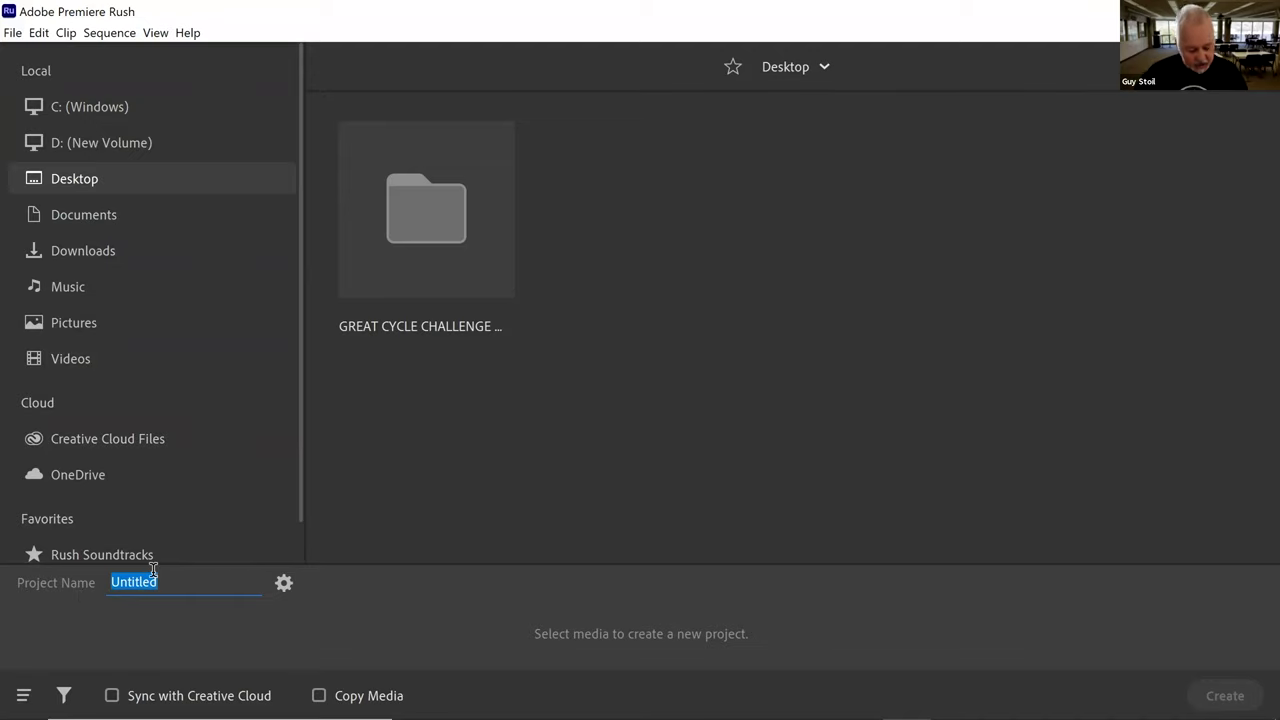
text(GCC 2020)
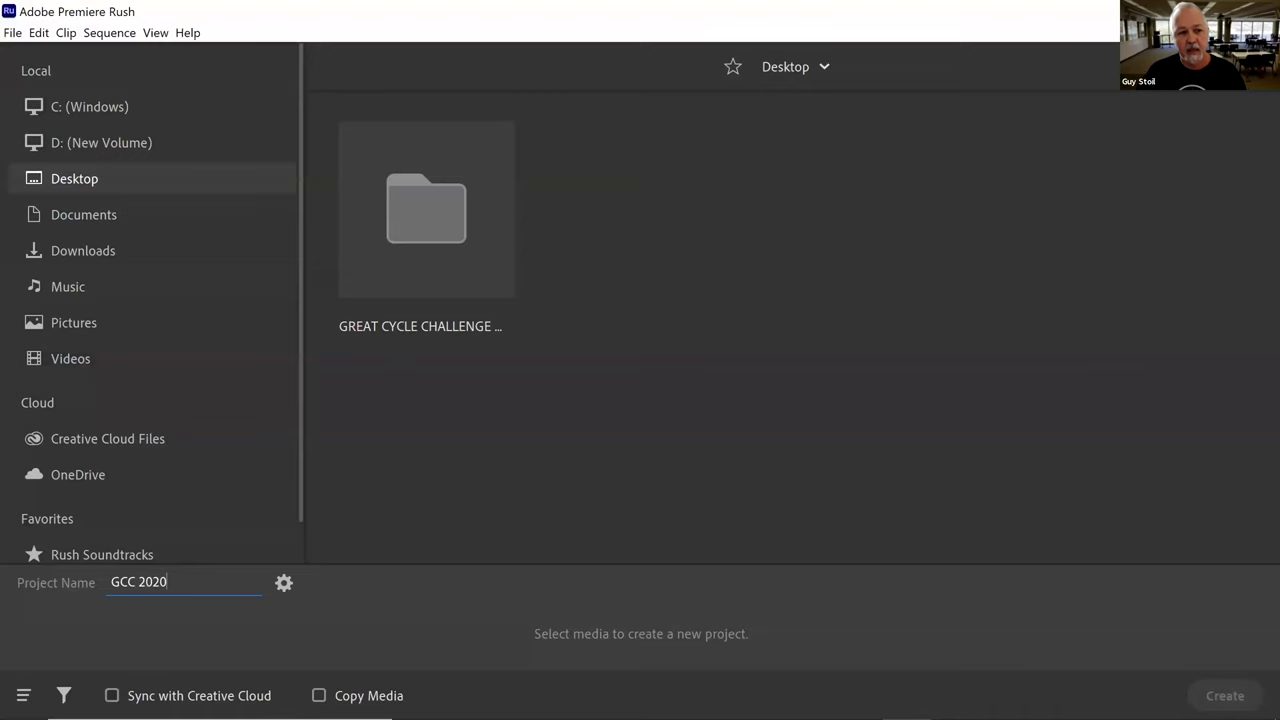
- Set the new project's aspect ratio to 16:9 in the project setup
click(283, 585)
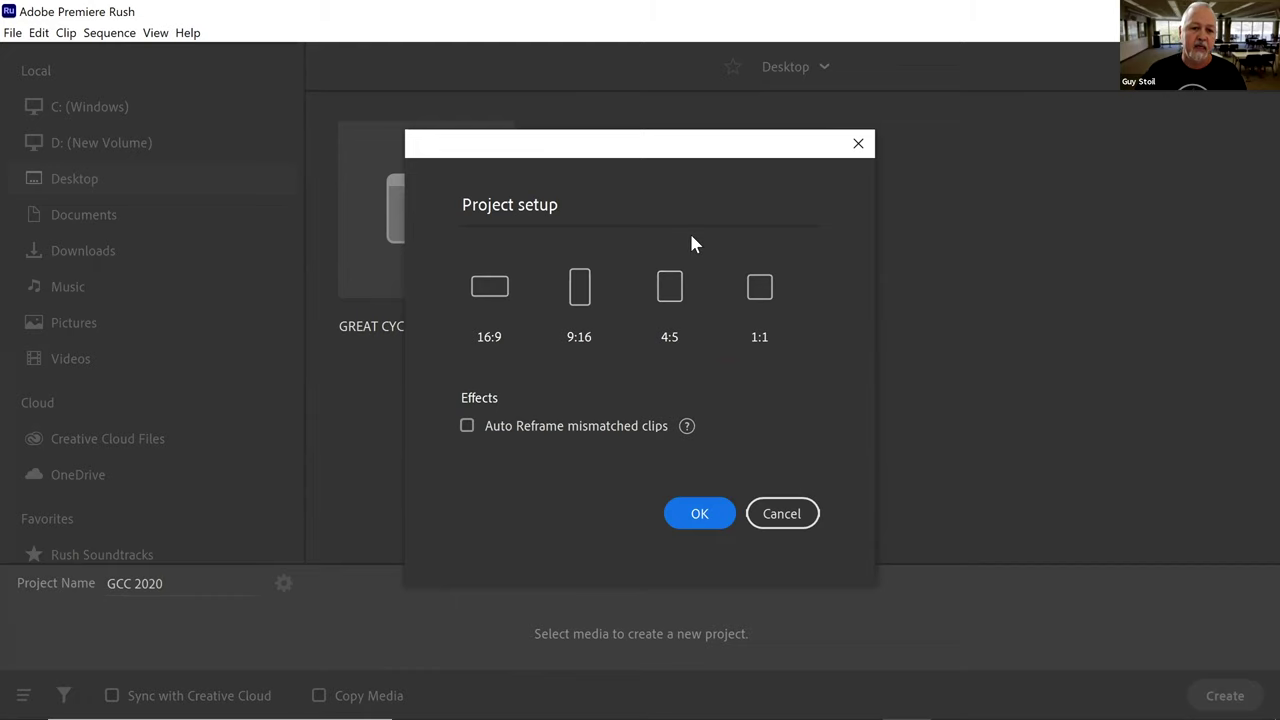
click(484, 310)
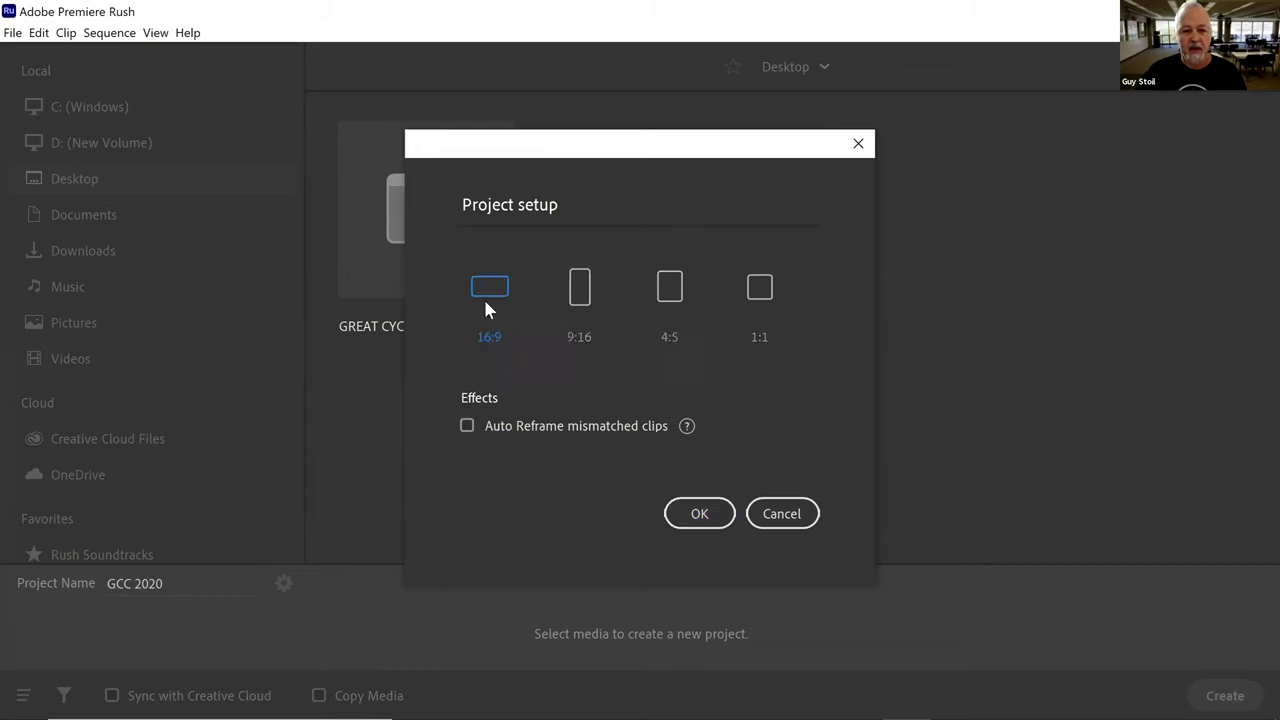
click(707, 519)
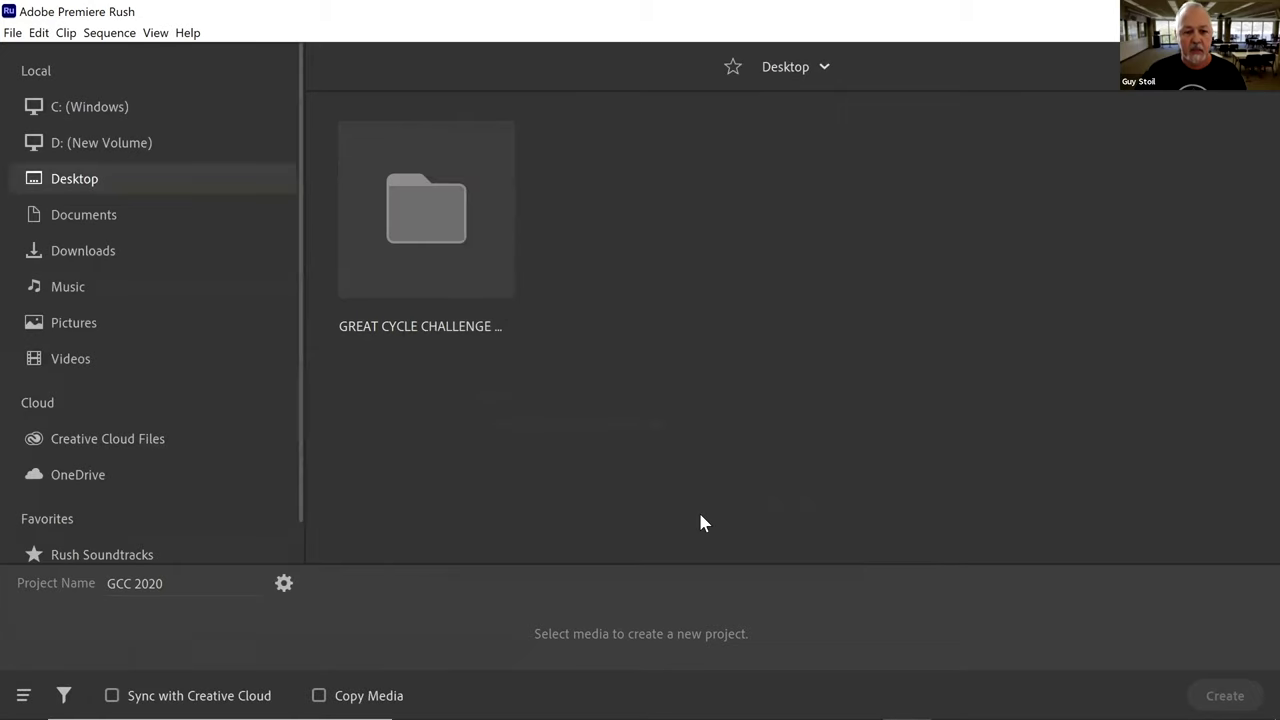
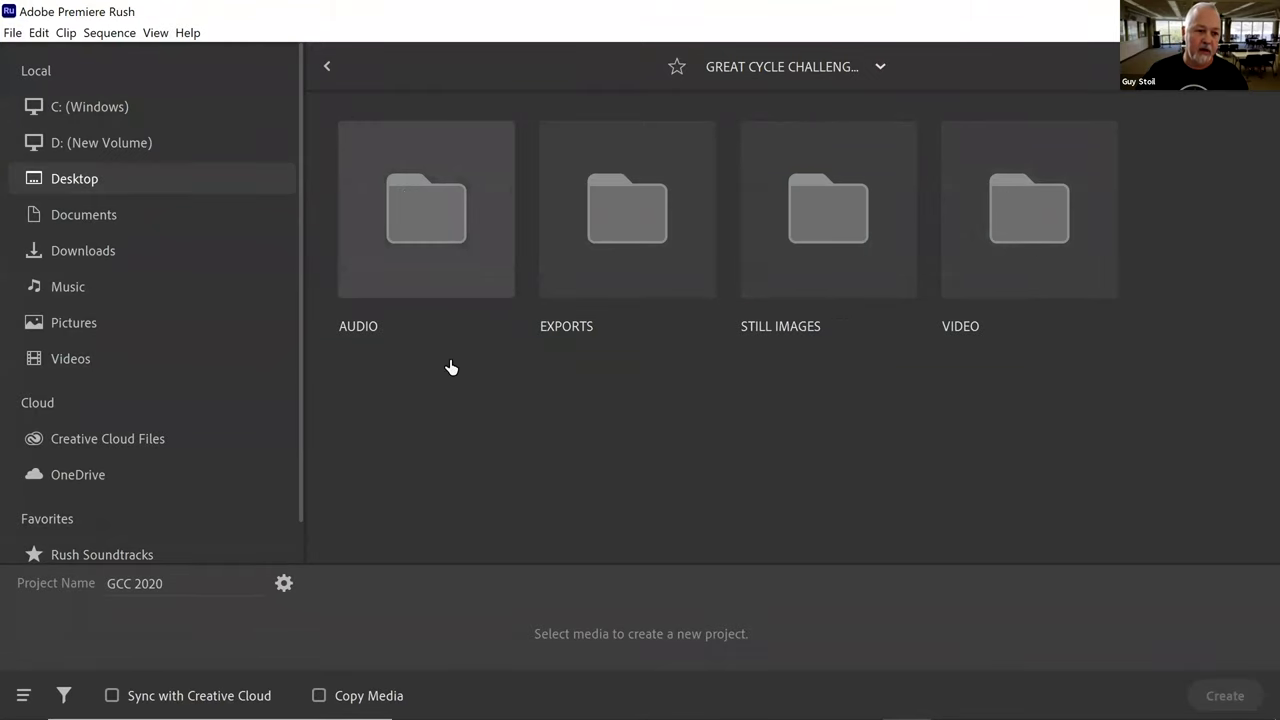
- Select the mixkit-complicated-281 music track from the project folder's AUDIO subfolder as media for the new project
click(428, 230)
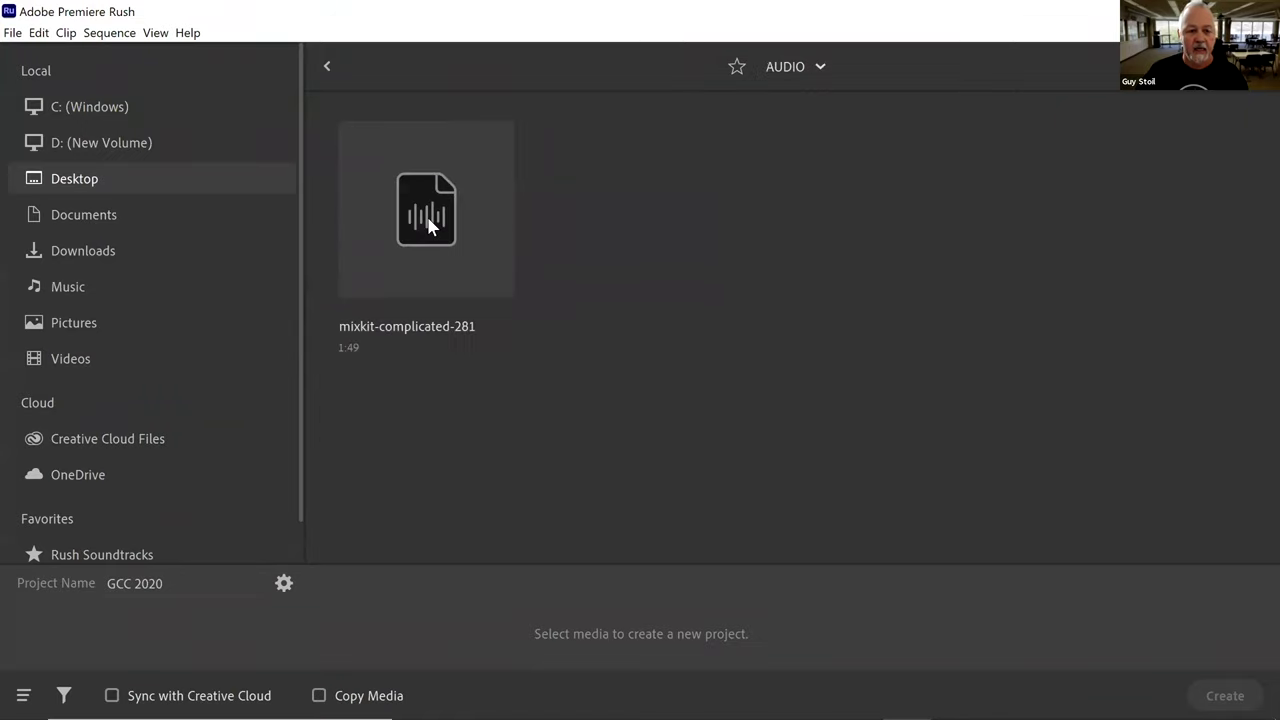
mouse_move(400, 249)
click(419, 220)
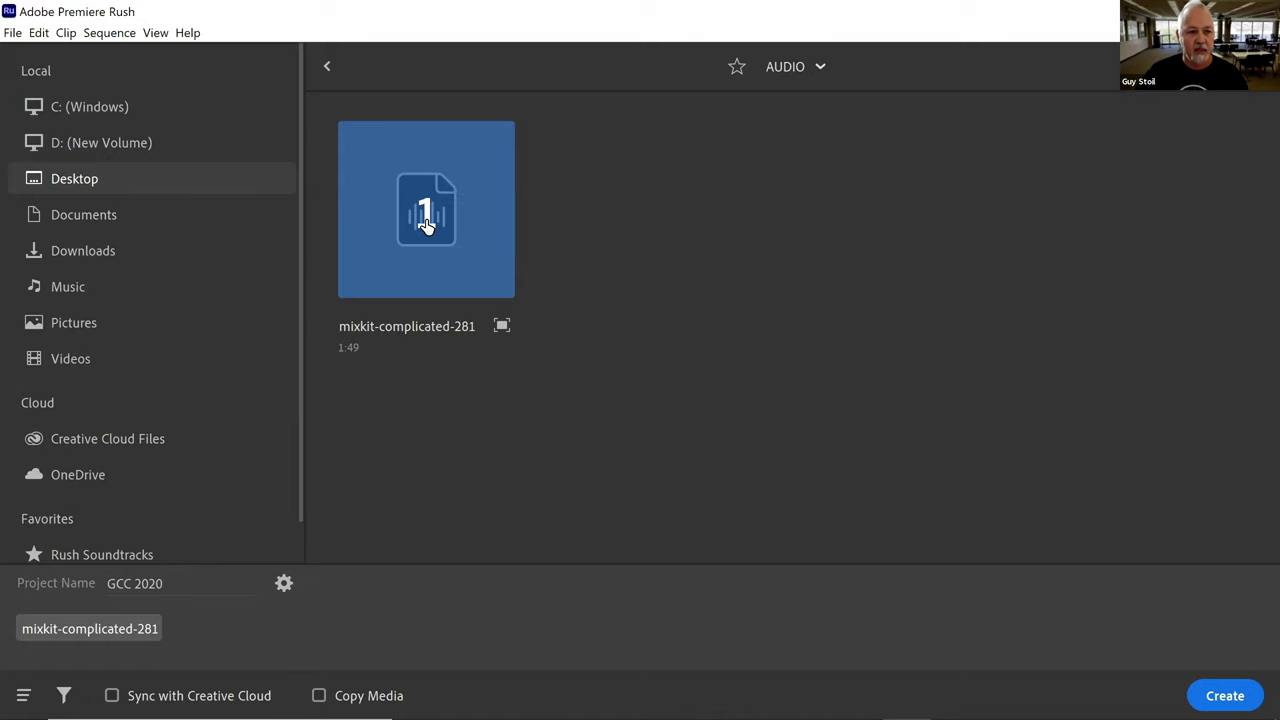
- Add GCC_logo_US_3 and GCC-Profile-pic-7-7 (1), in that order, from the INTRO IMAGES folder inside STILL IMAGES to the media selection
click(328, 70)
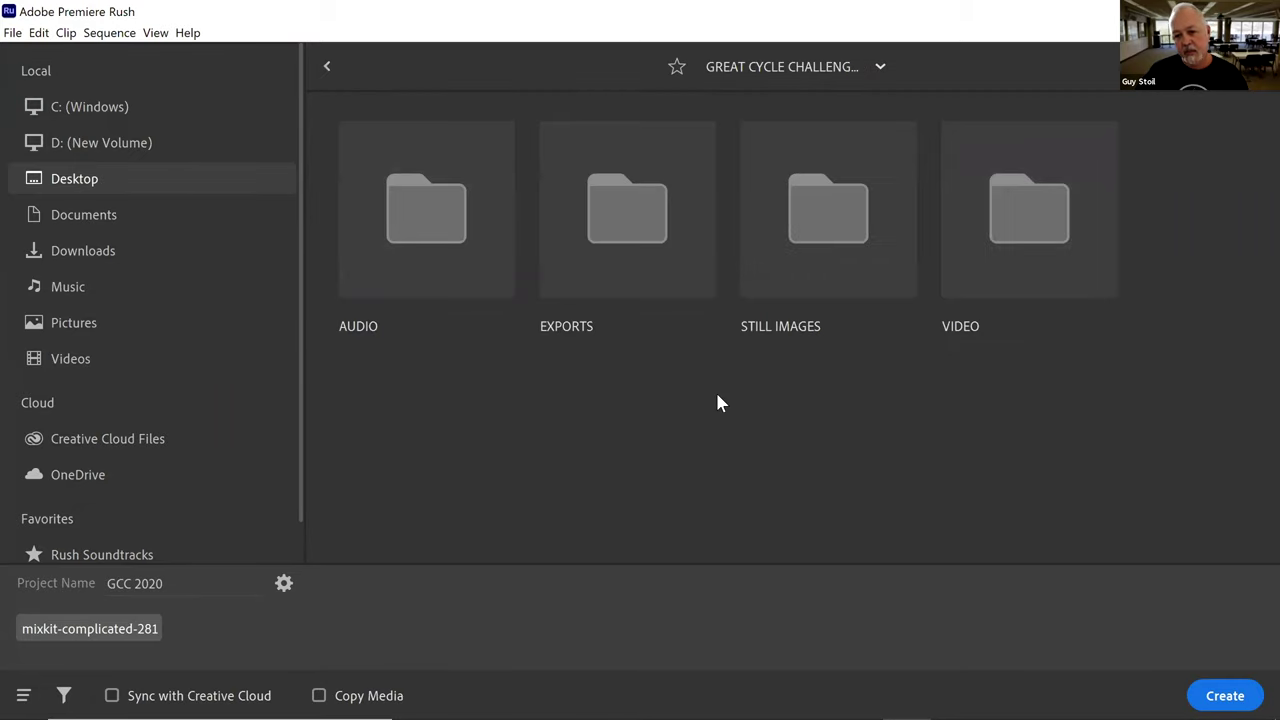
double_click(831, 240)
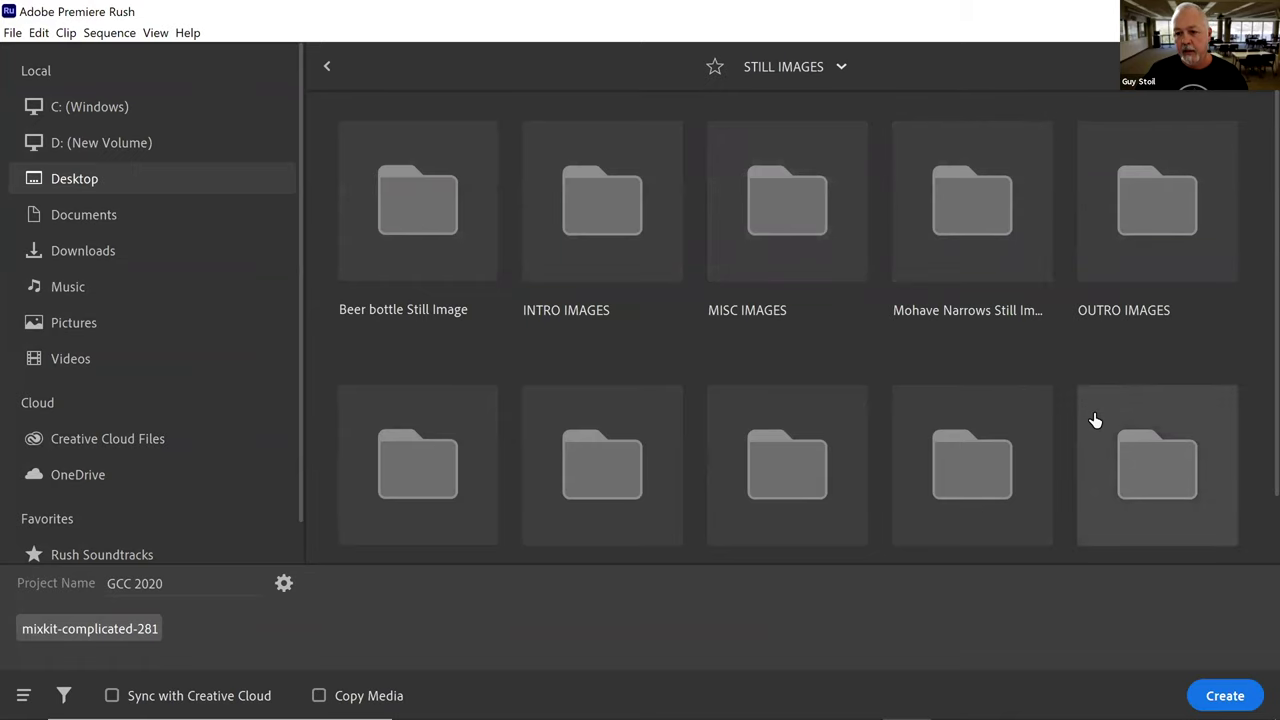
scroll(1094, 420, down, 2)
scroll(1037, 466, up, 2)
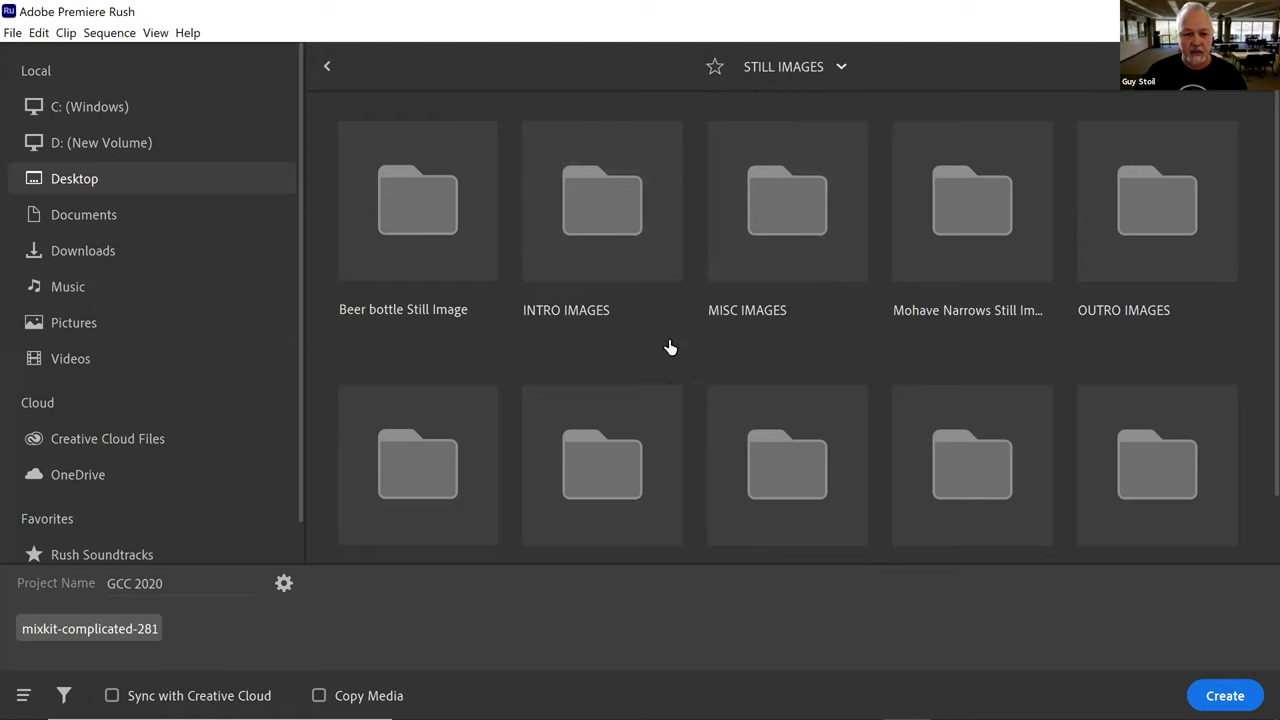
double_click(606, 208)
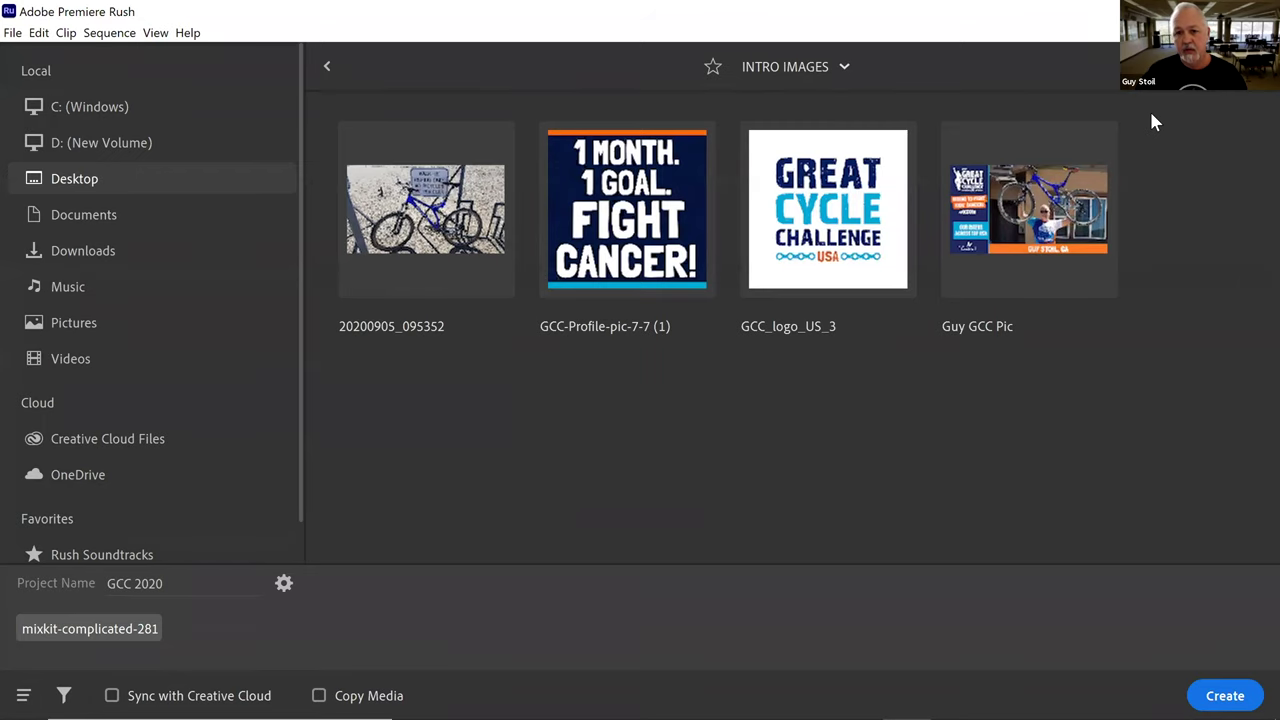
click(845, 200)
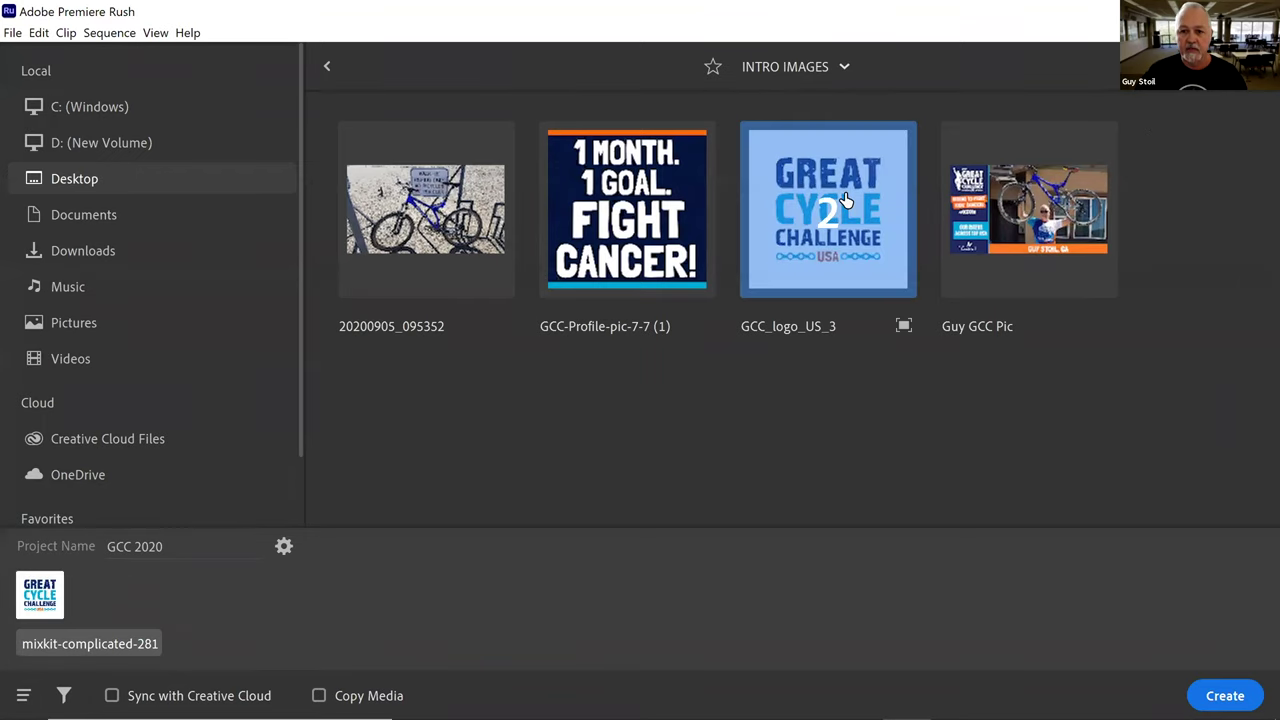
click(636, 197)
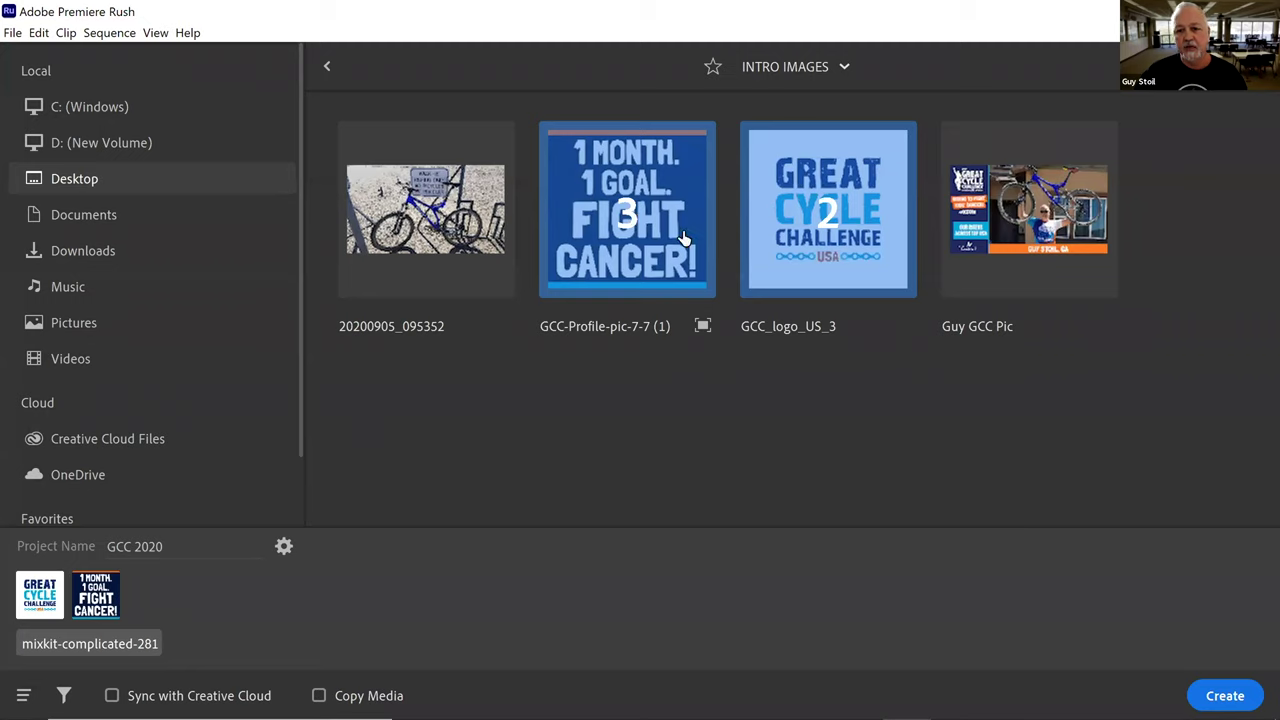
- Select and deselect the bike photo 20200905_095352, and create the project from the remaining selected media
click(428, 232)
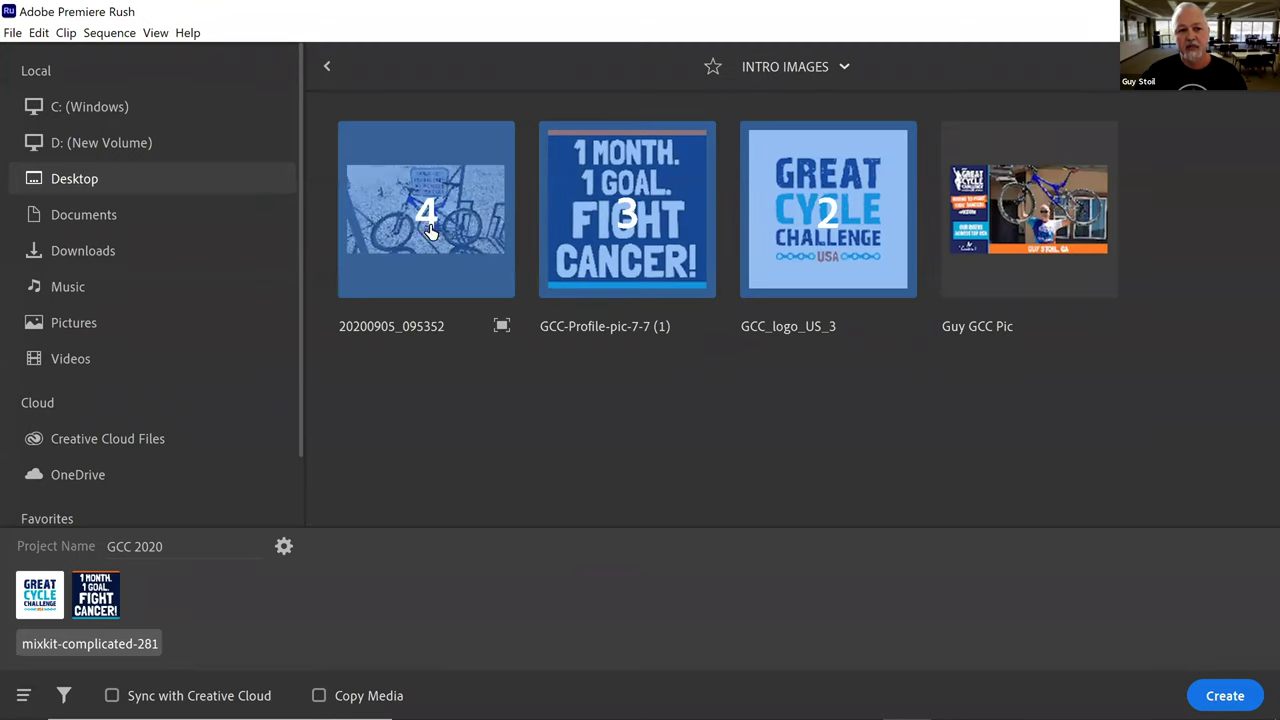
click(430, 228)
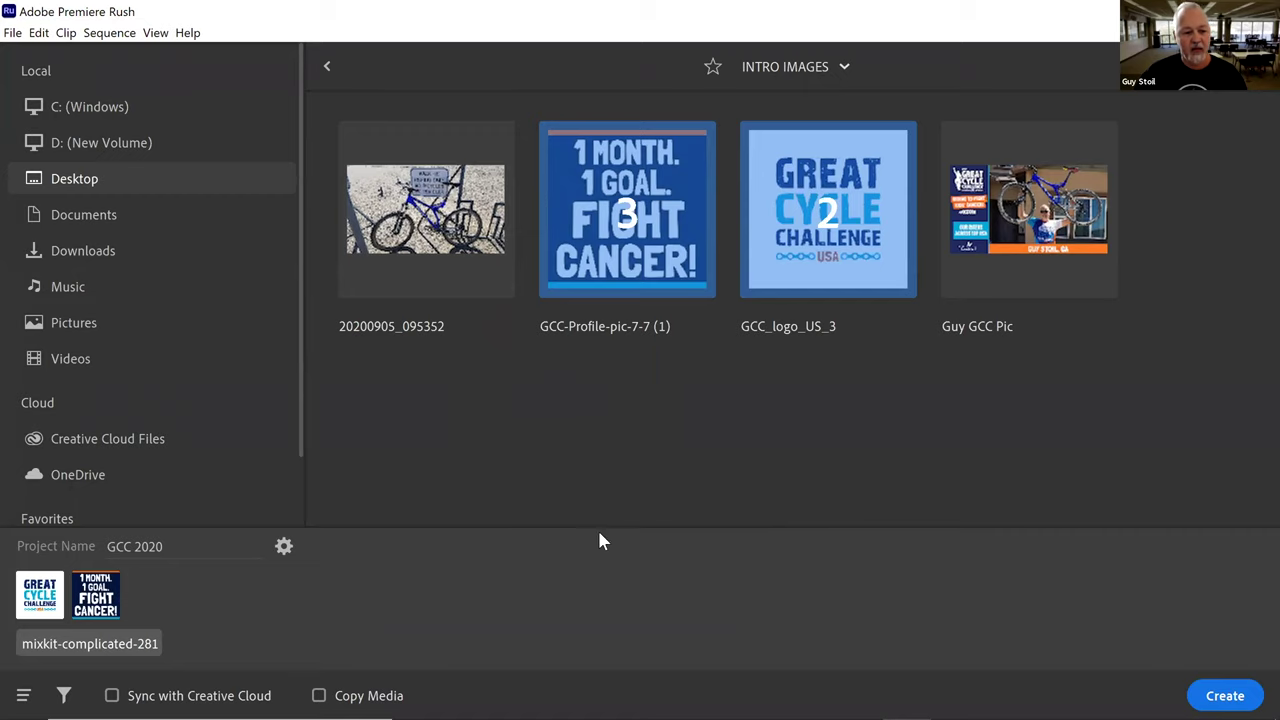
click(1226, 696)
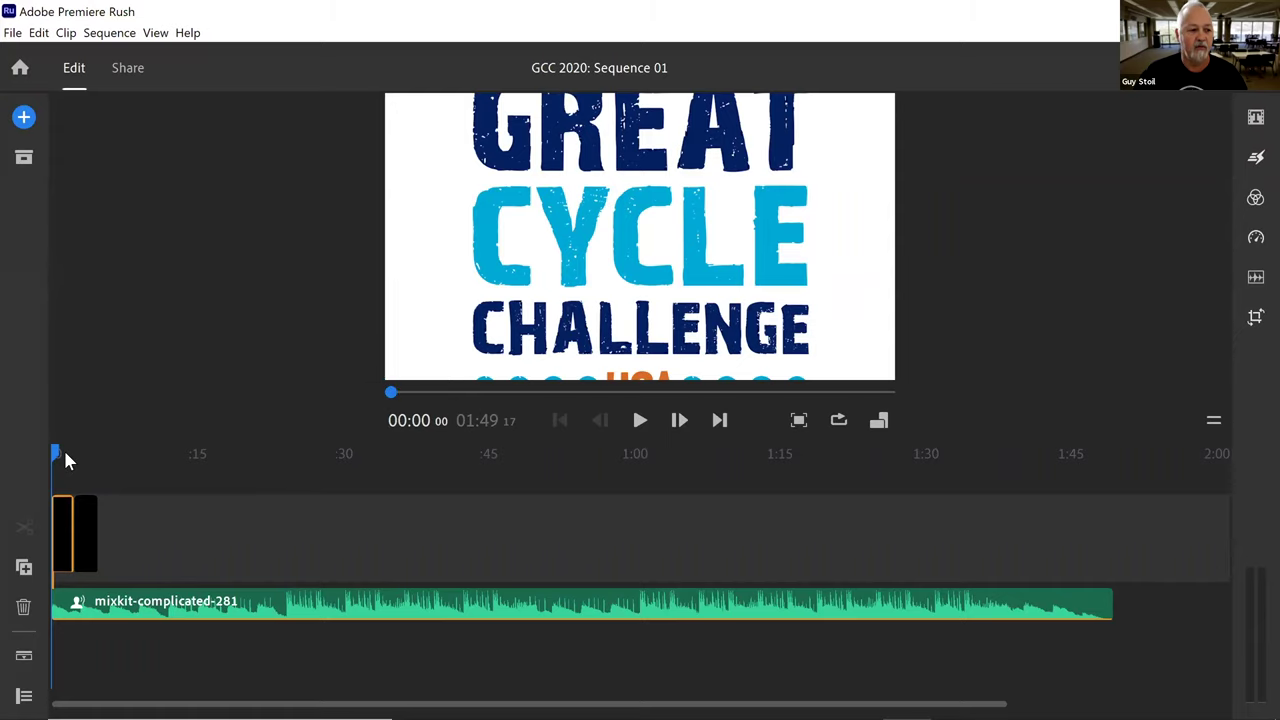
- Scrub the playhead to about 1:04 and back to the start of the timeline, and play the sequence
drag(55, 457, 677, 574)
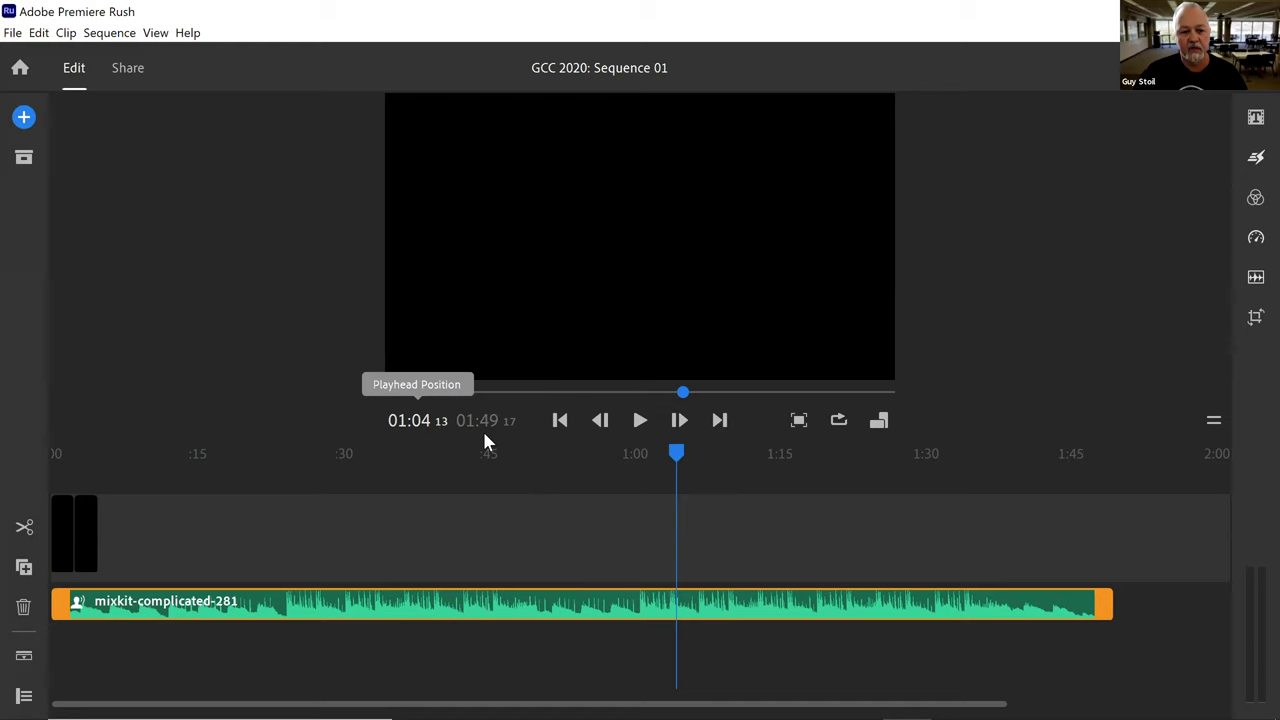
drag(676, 453, 42, 447)
click(62, 520)
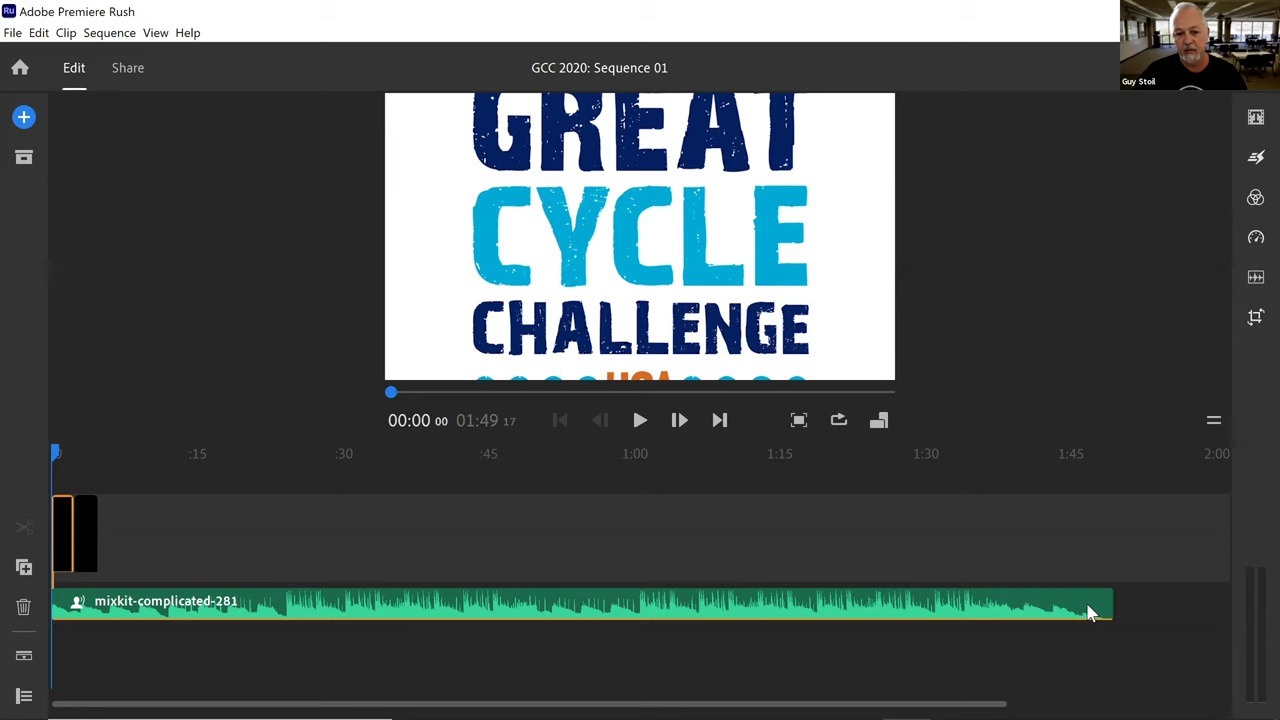
click(640, 420)
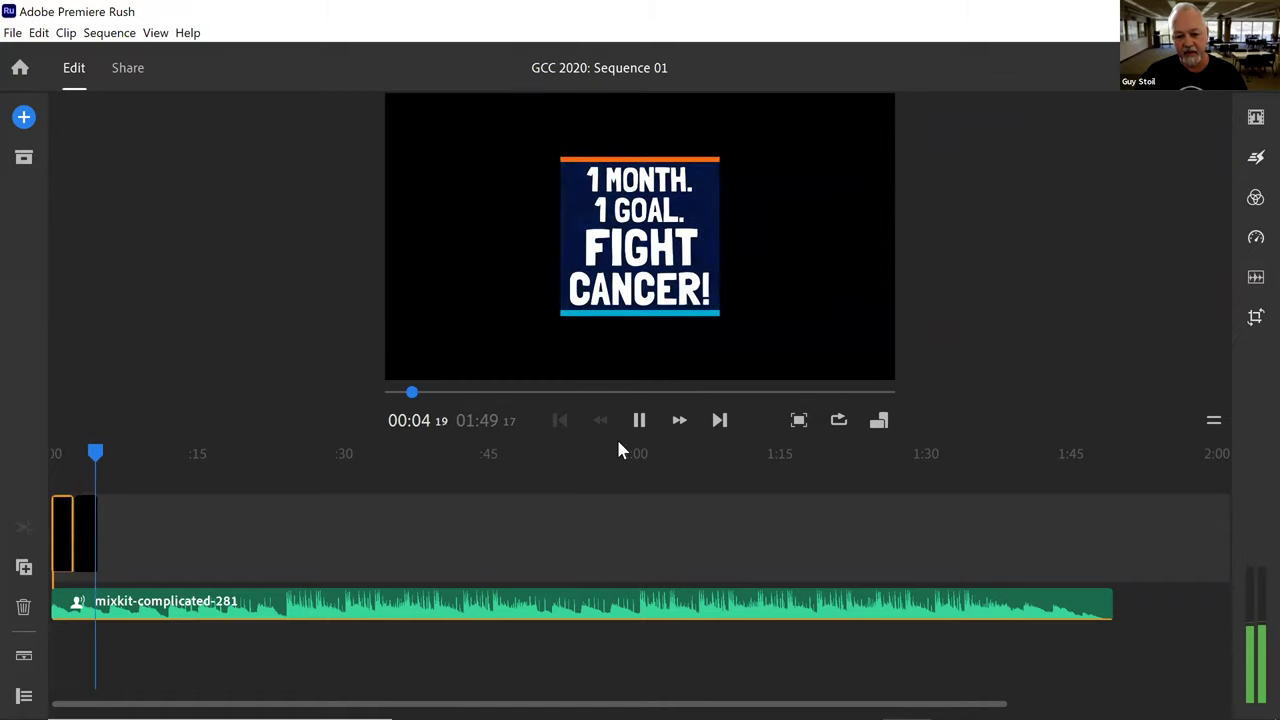
- Pause playback, view the preview enlarged and back at normal size, and look over the available aspect ratios
click(640, 420)
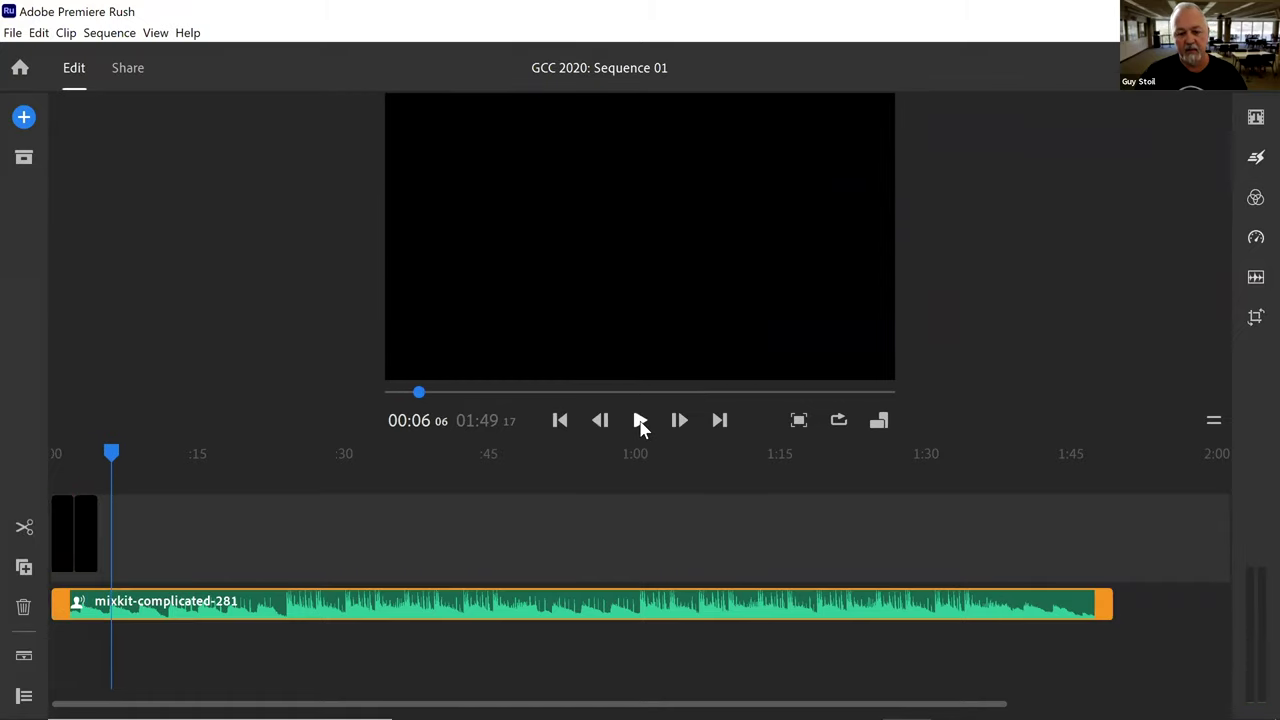
click(799, 421)
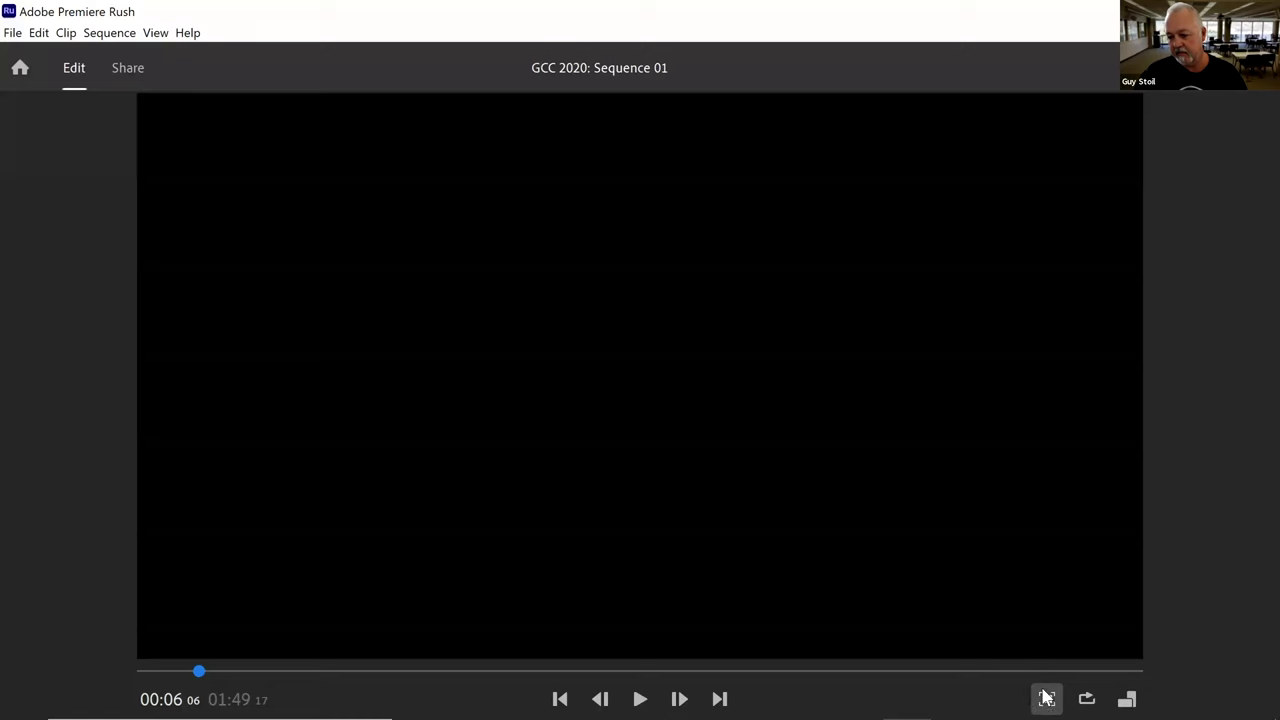
click(1046, 698)
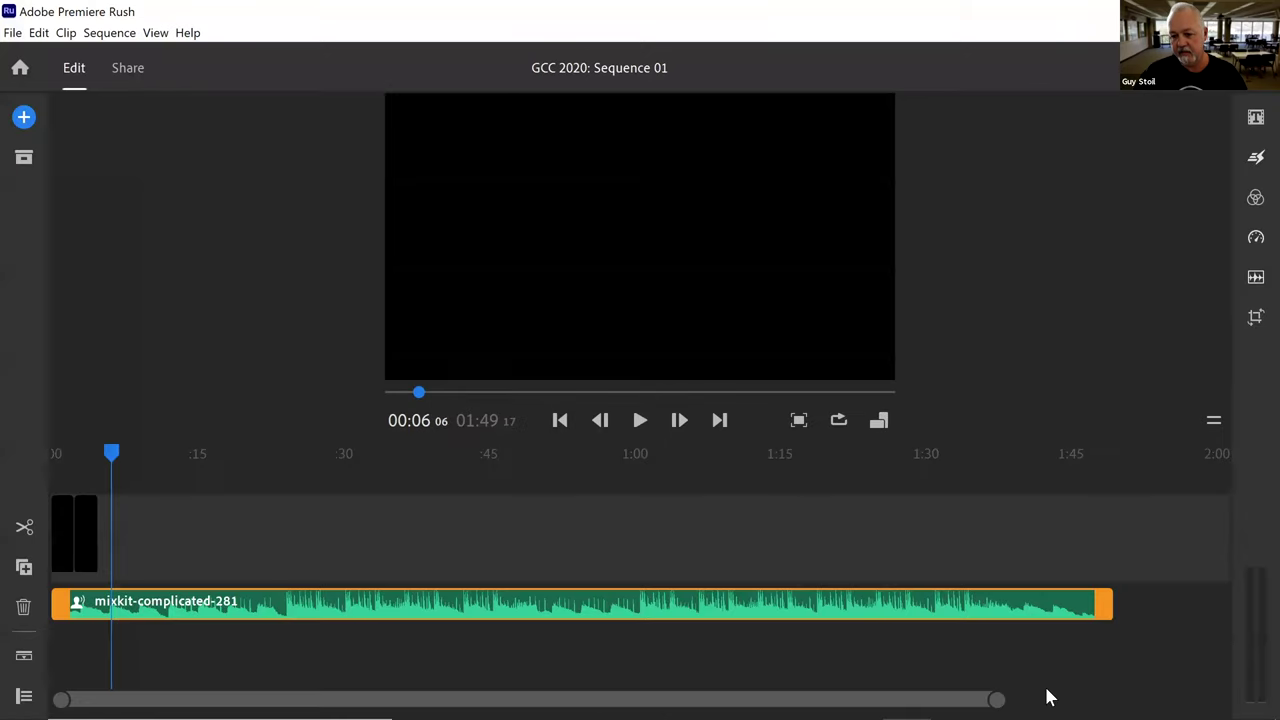
click(881, 423)
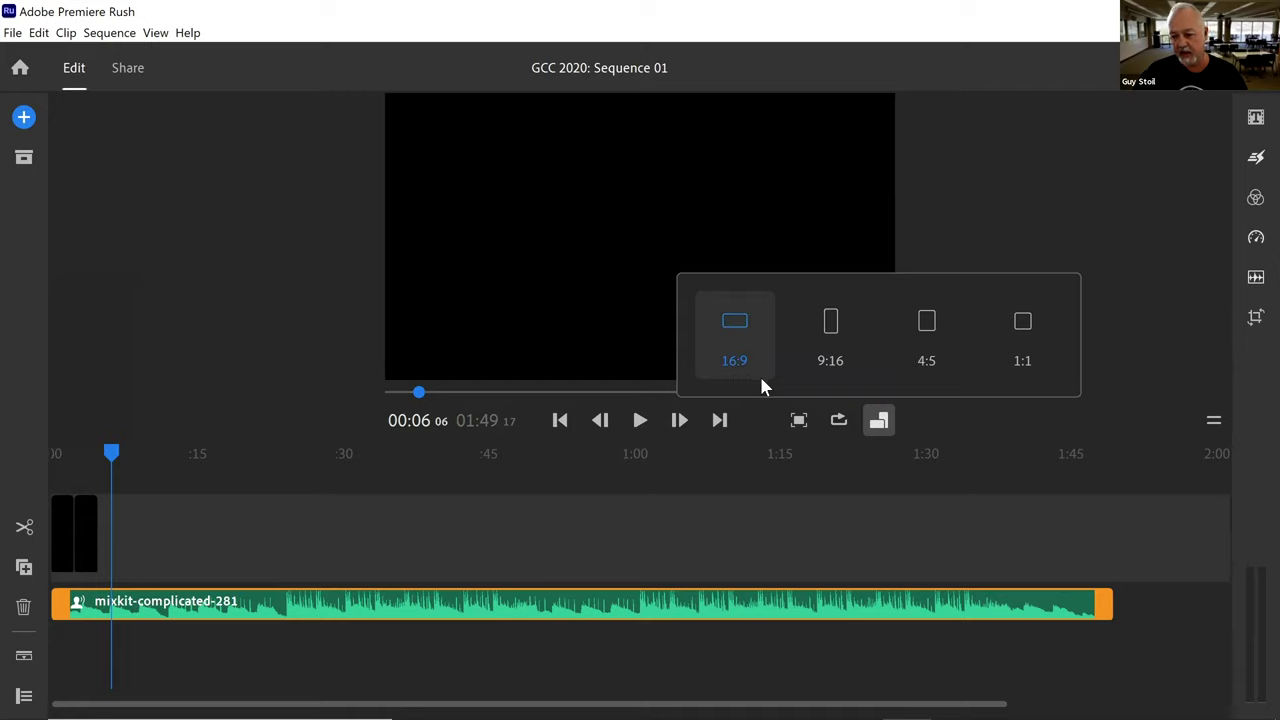
click(990, 418)
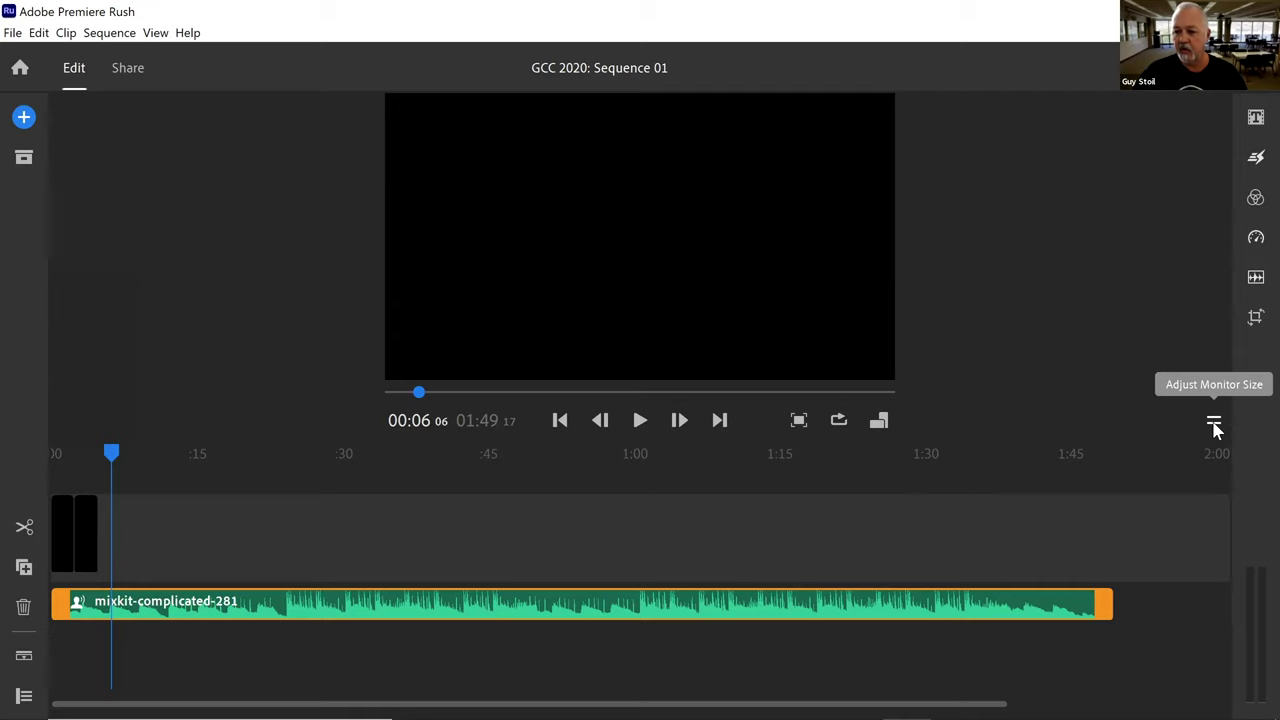
- Enlarge the preview monitor slightly and show the track controls beside the timeline tracks
drag(1214, 427, 1086, 420)
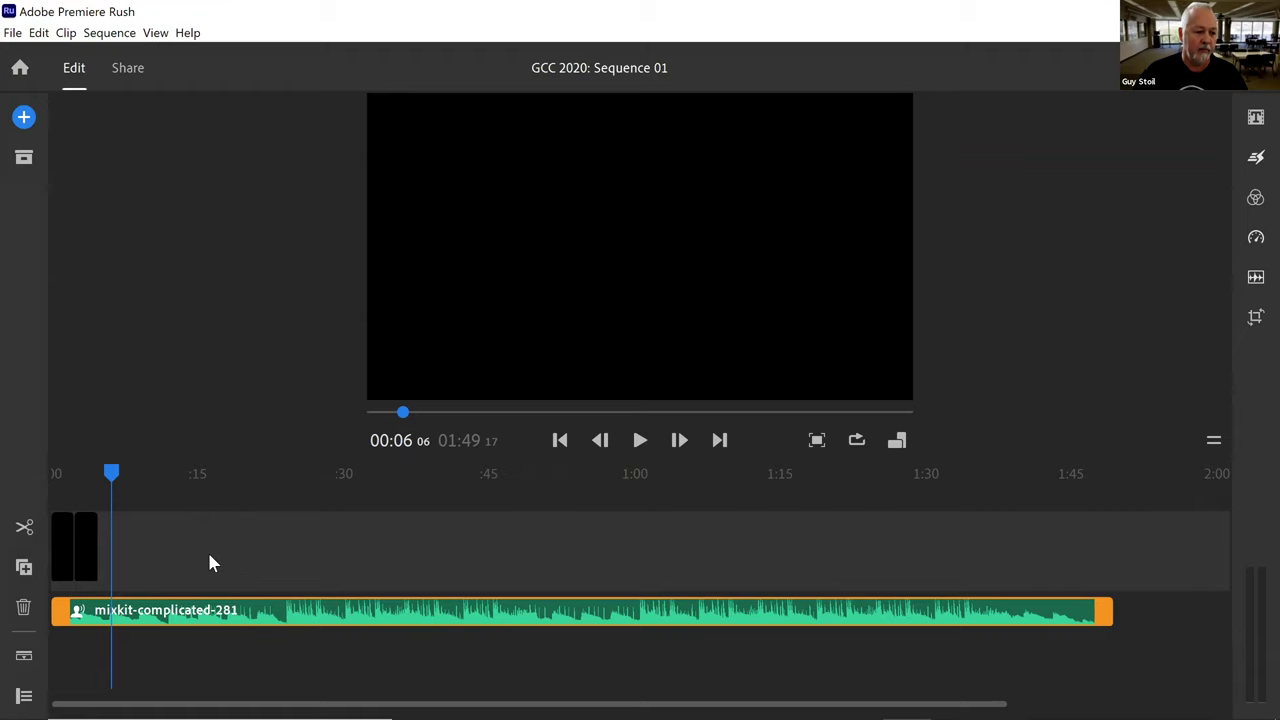
click(22, 695)
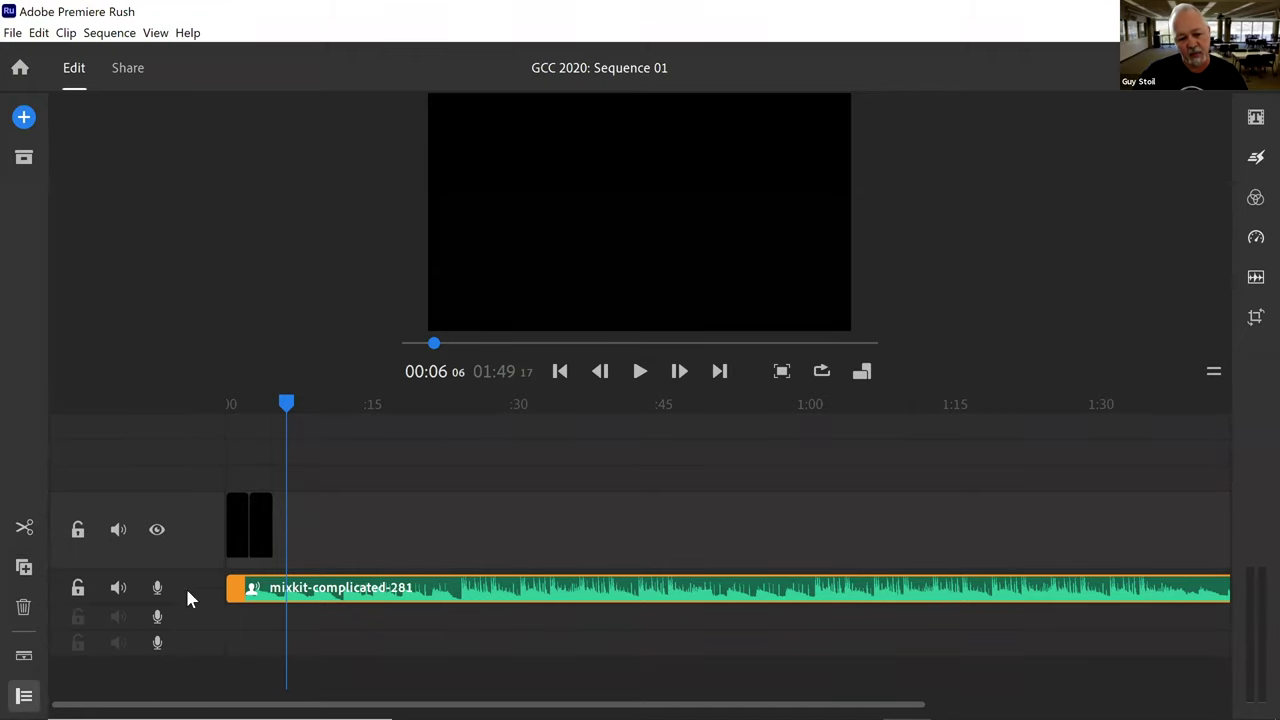
- Try the video track's visibility, mute and lock controls, returning each one to its original state
click(157, 531)
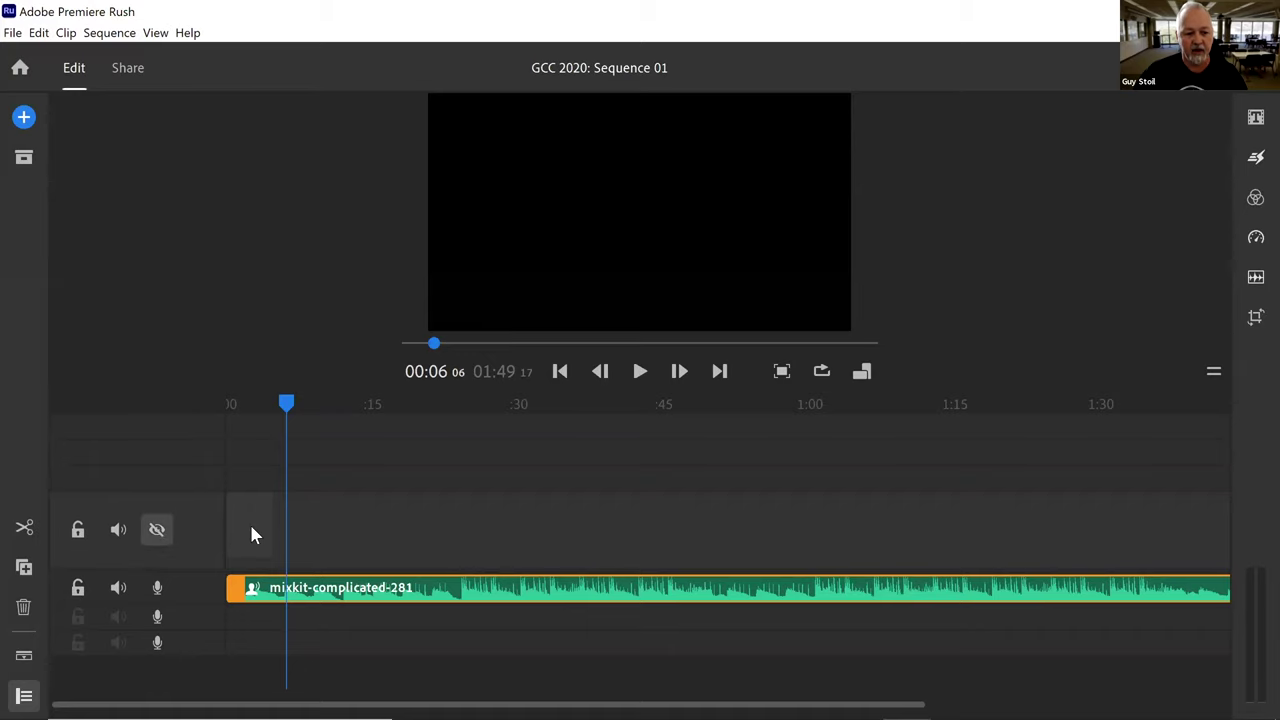
click(157, 531)
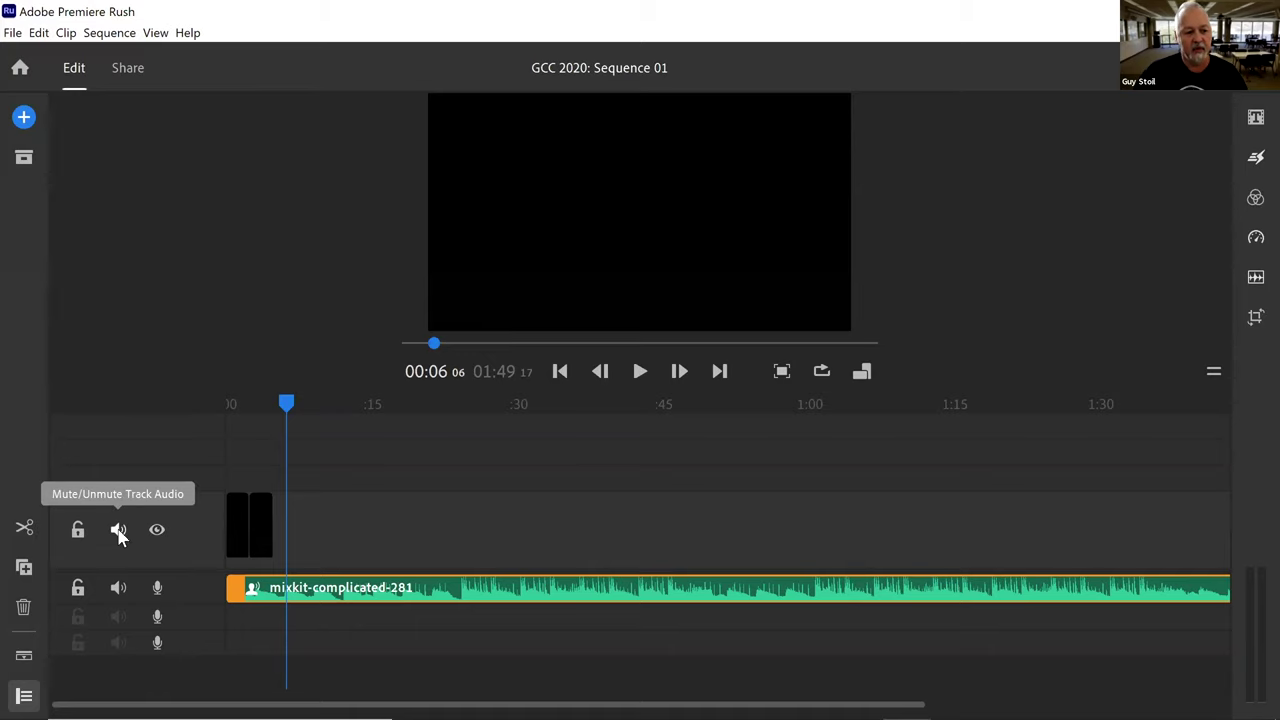
click(118, 531)
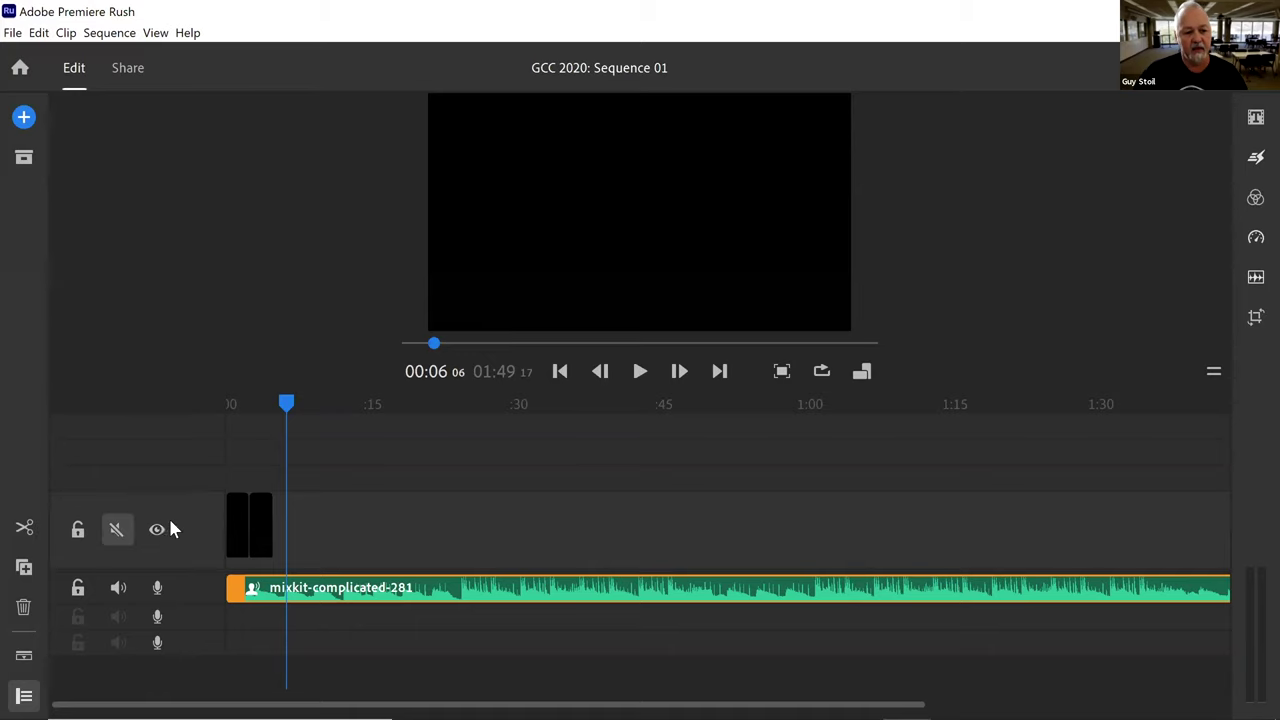
click(78, 531)
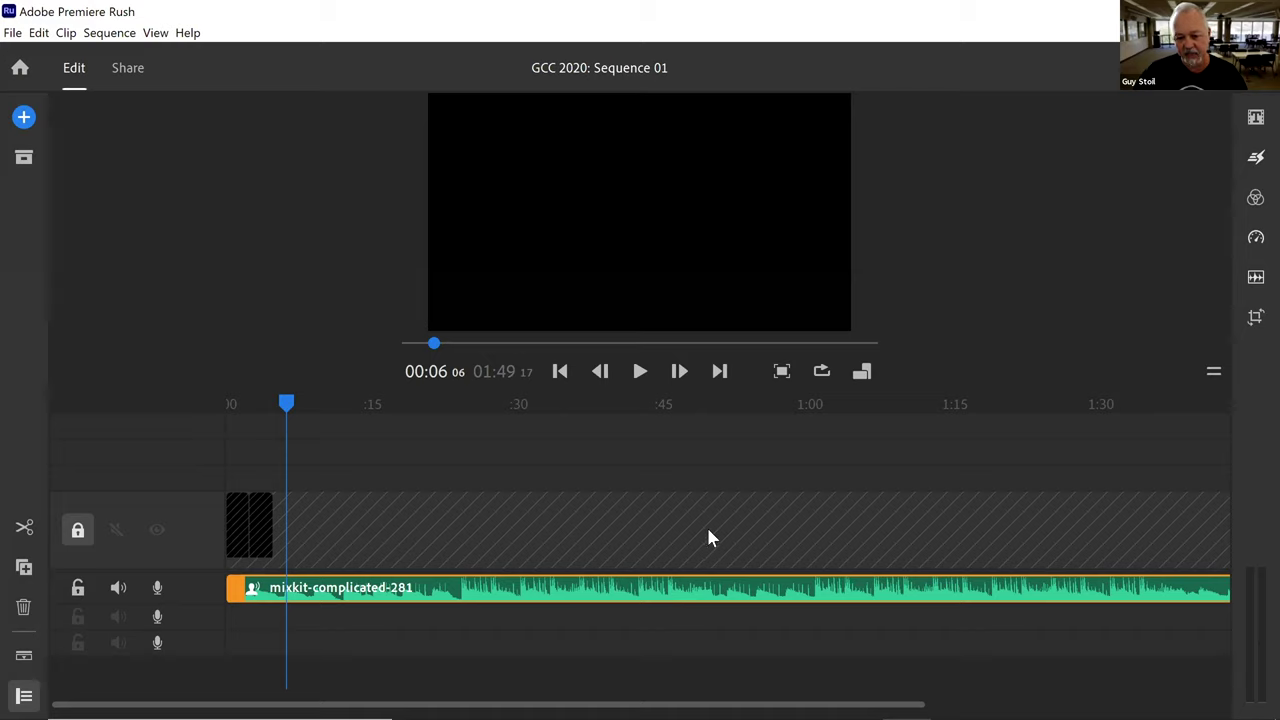
click(77, 533)
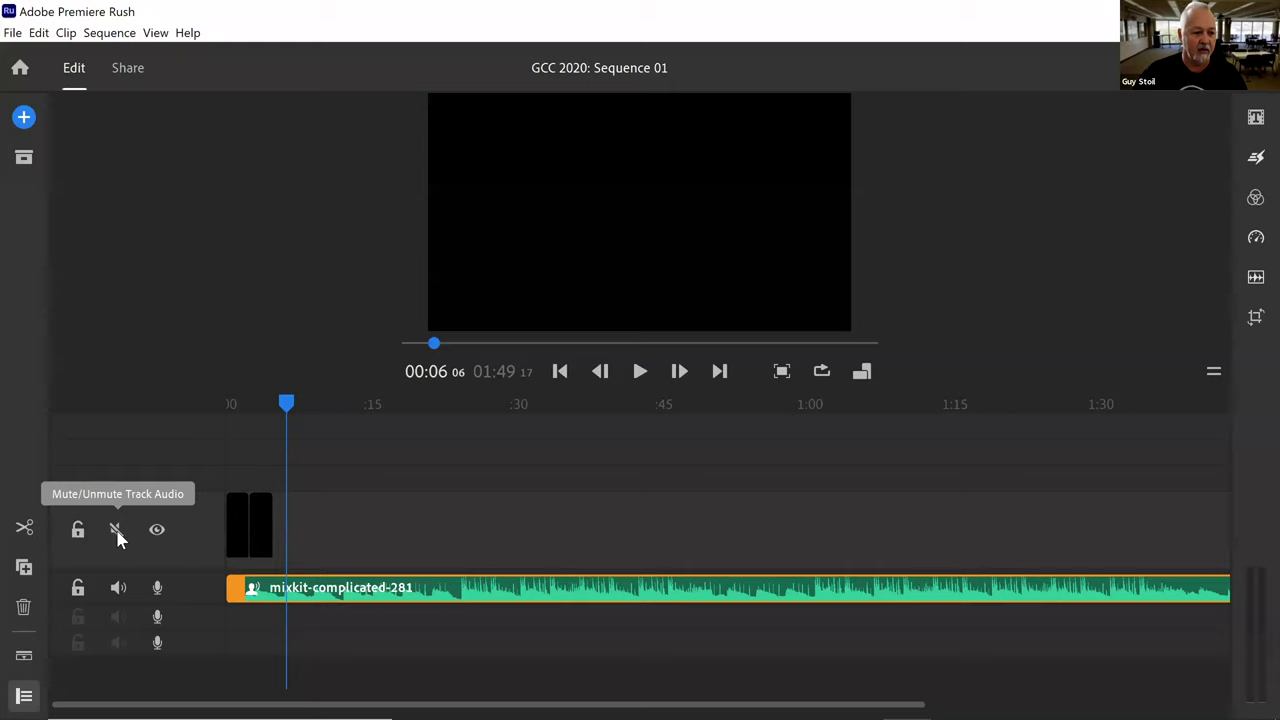
click(113, 531)
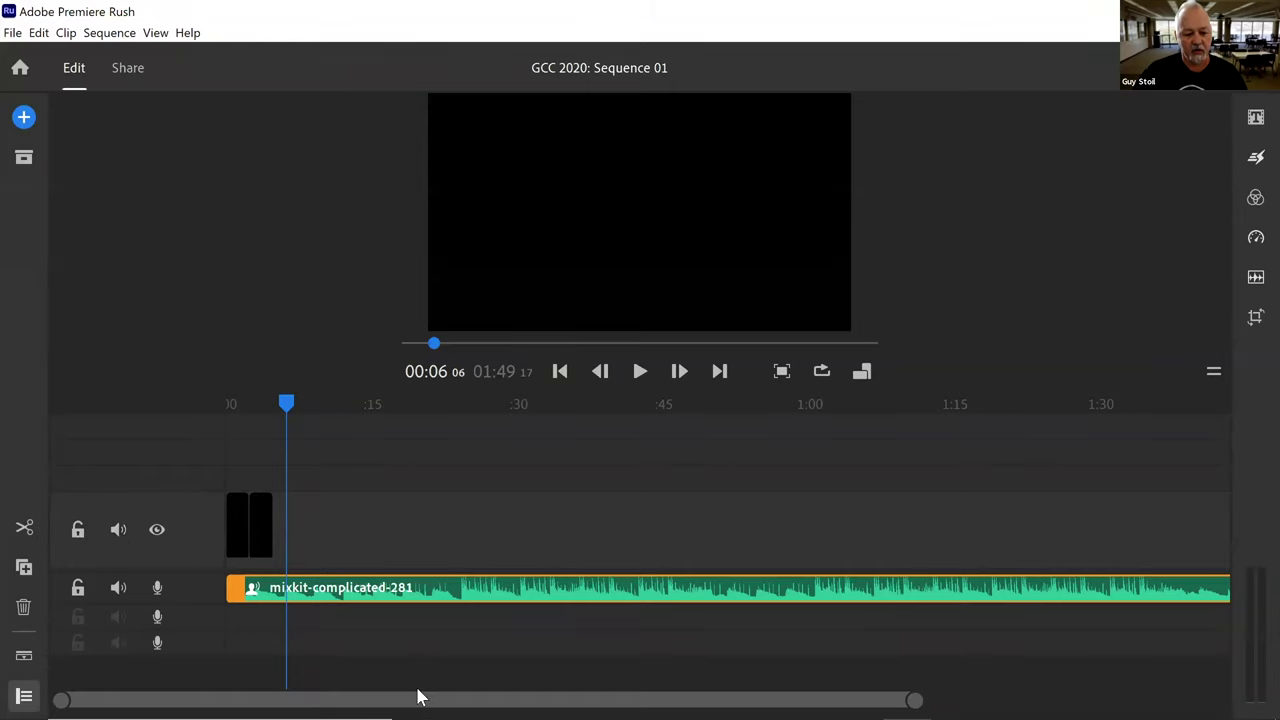
- Zoom the timeline in to show roughly the first 20 seconds, and expand the audio tracks for a taller waveform
drag(414, 694, 349, 694)
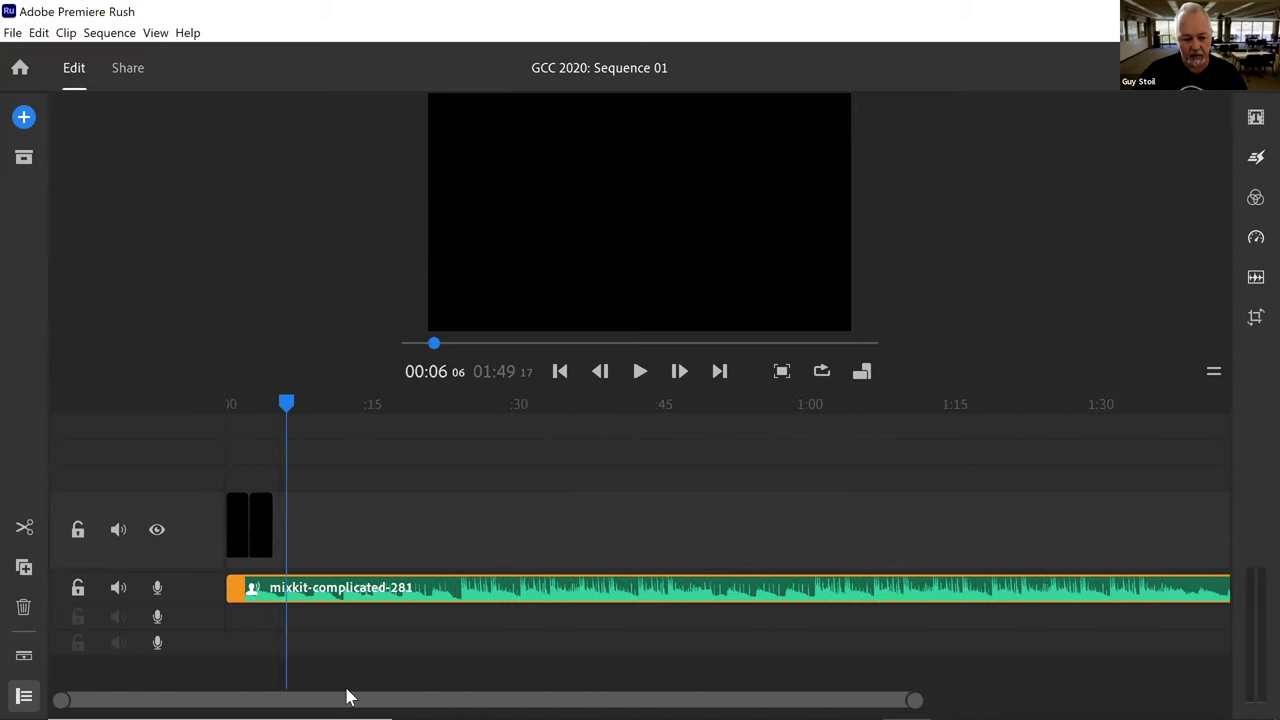
mouse_move(978, 697)
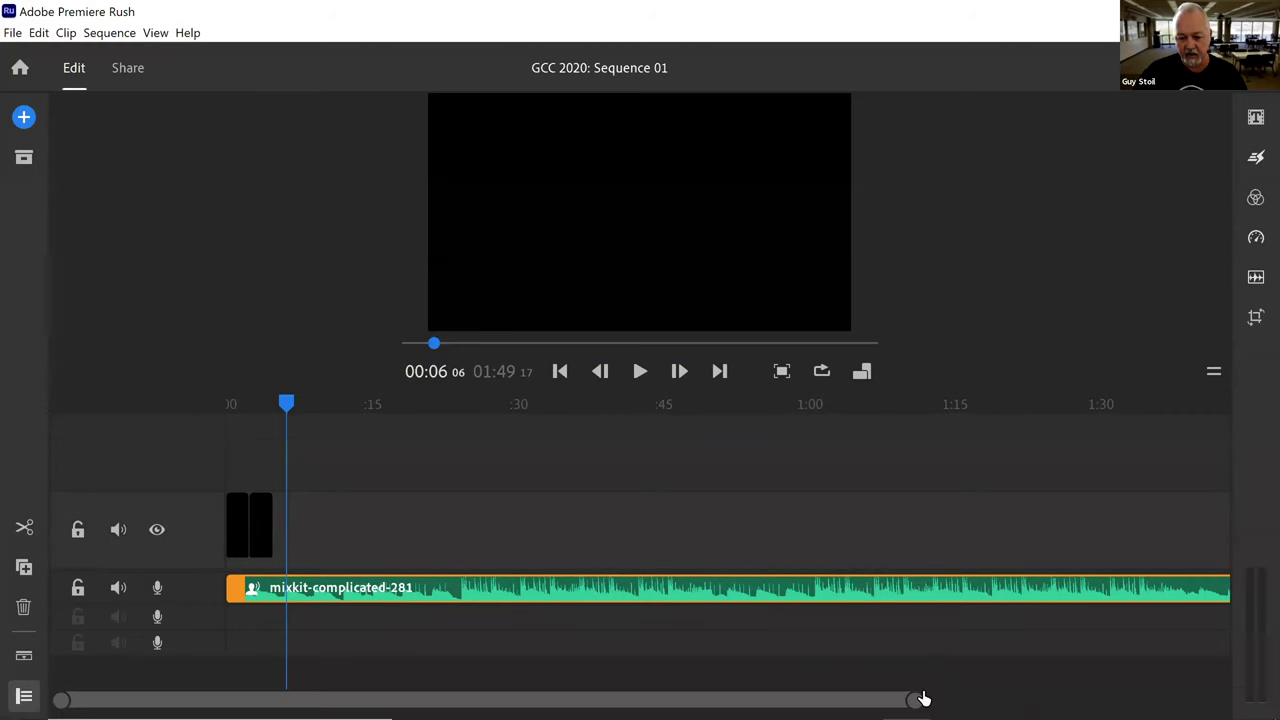
drag(915, 699, 646, 694)
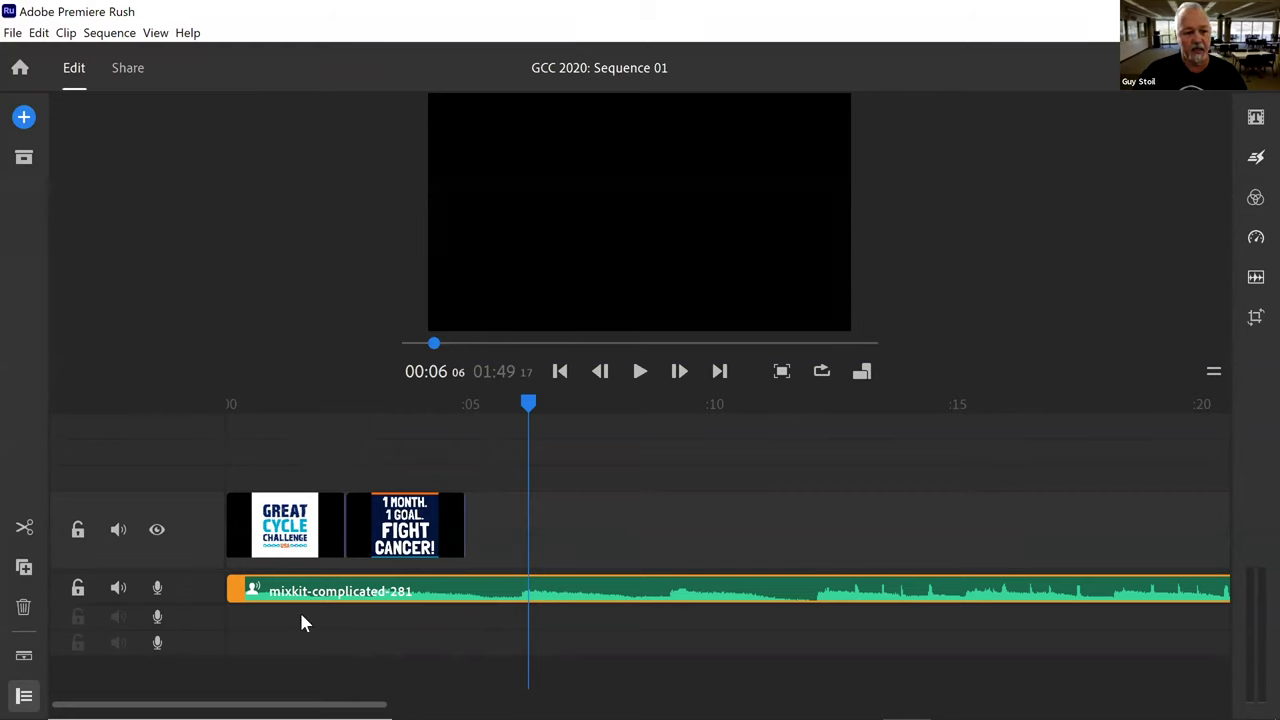
click(24, 660)
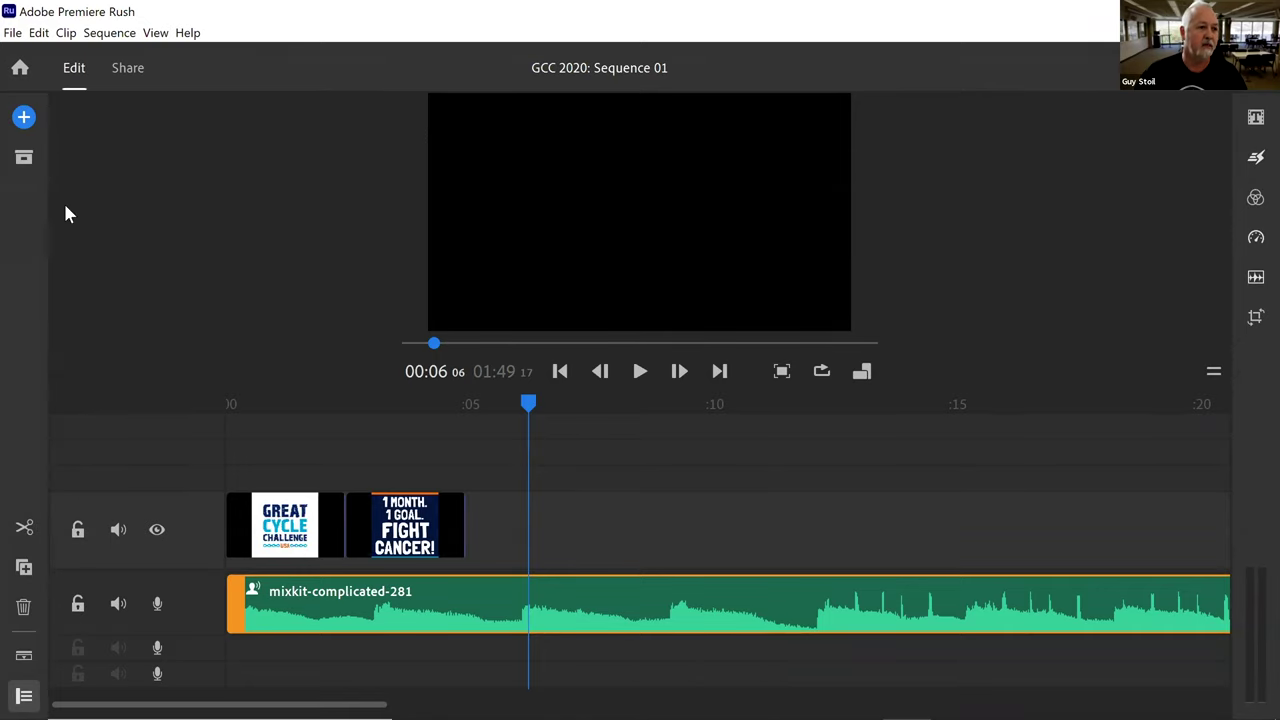
- Look over the options for adding a title, media or voiceover, and review the project's assets
click(24, 119)
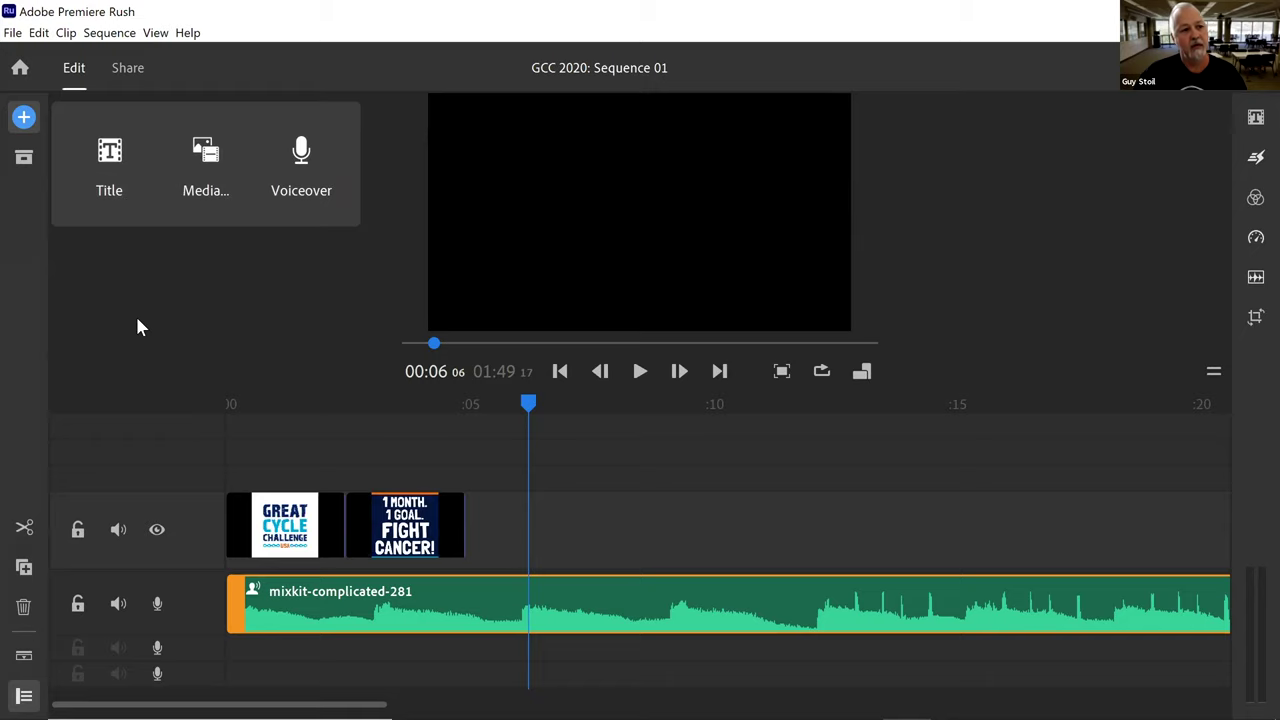
click(125, 275)
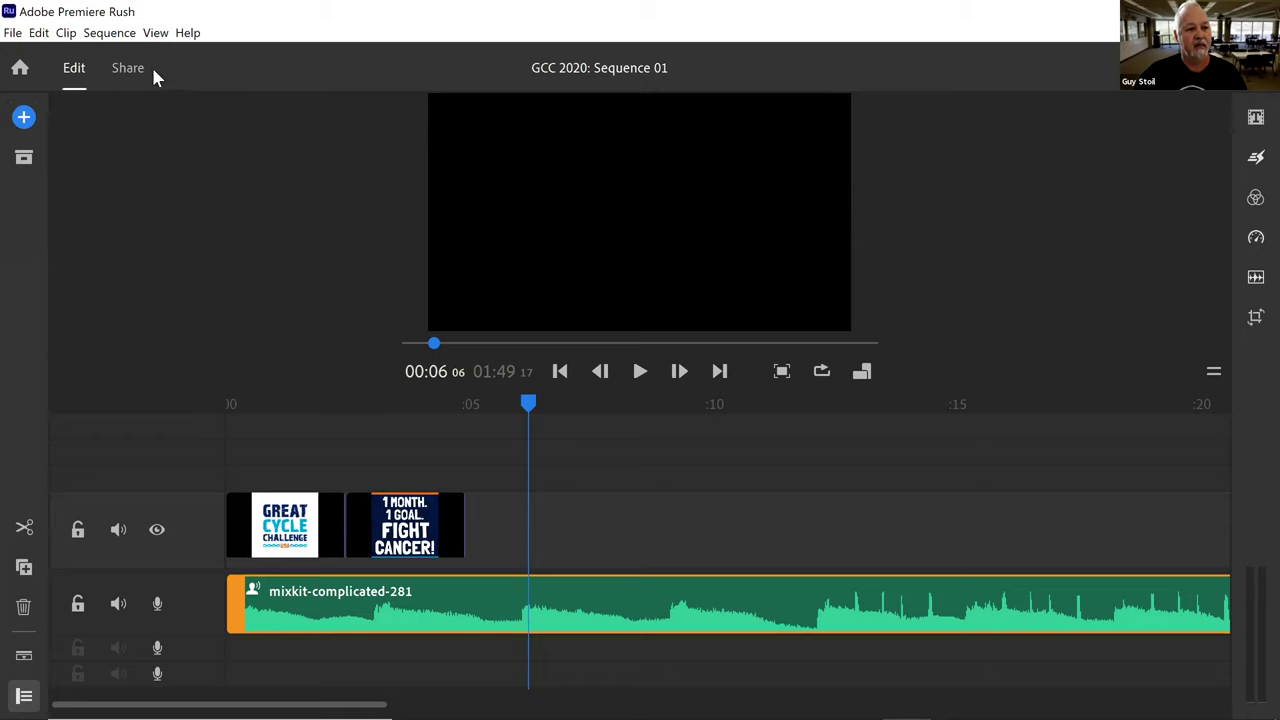
click(24, 160)
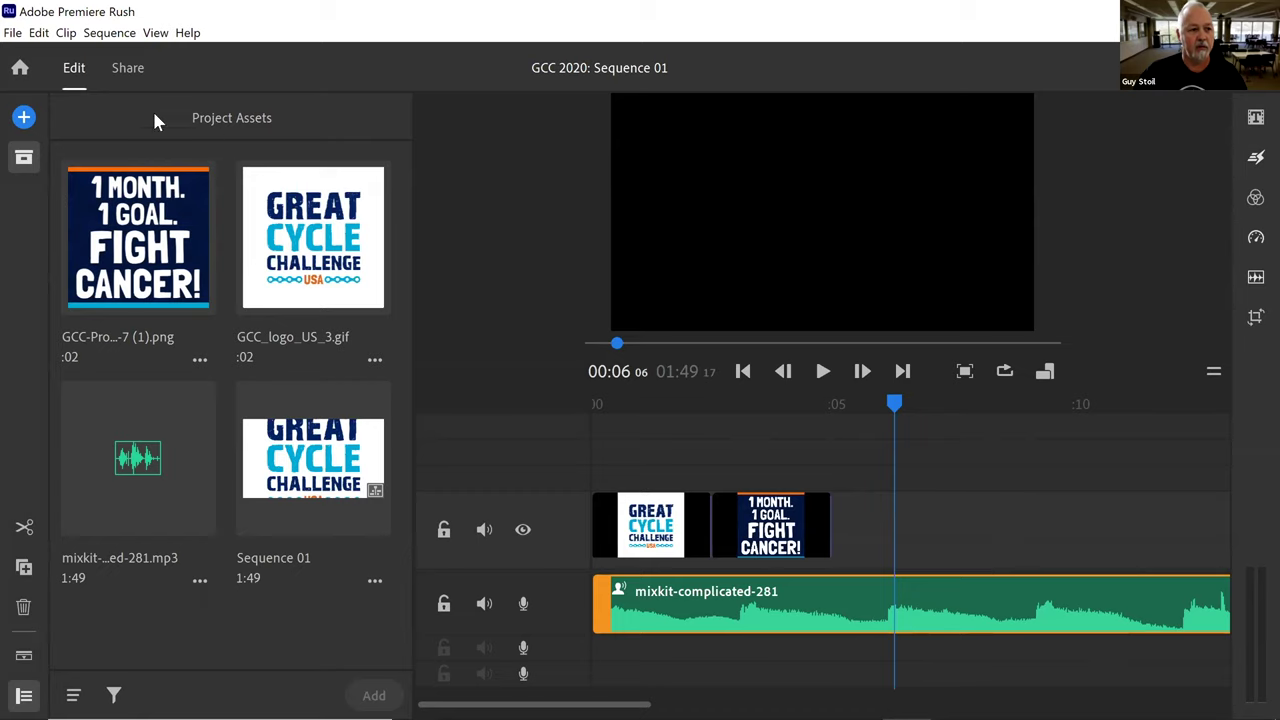
click(21, 160)
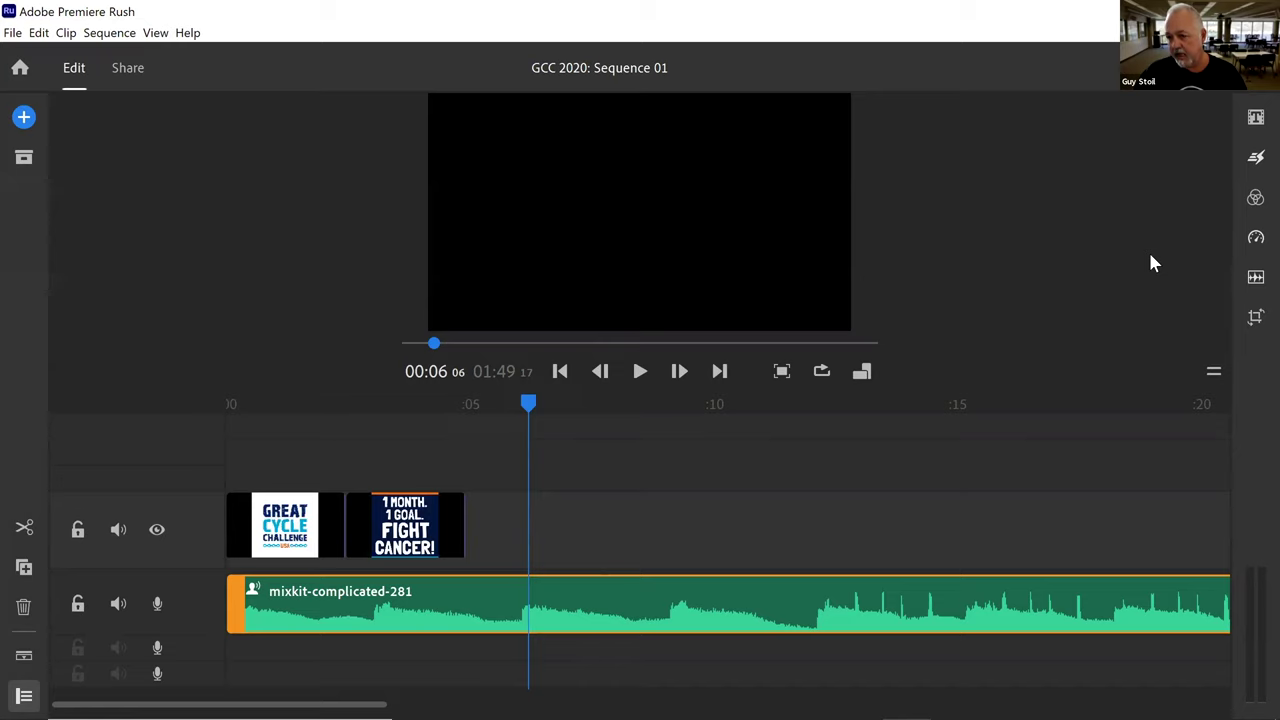
- Browse the available title styles, from the basic titles to the Blue Chrome and Bold Caption designs
mouse_move(1252, 130)
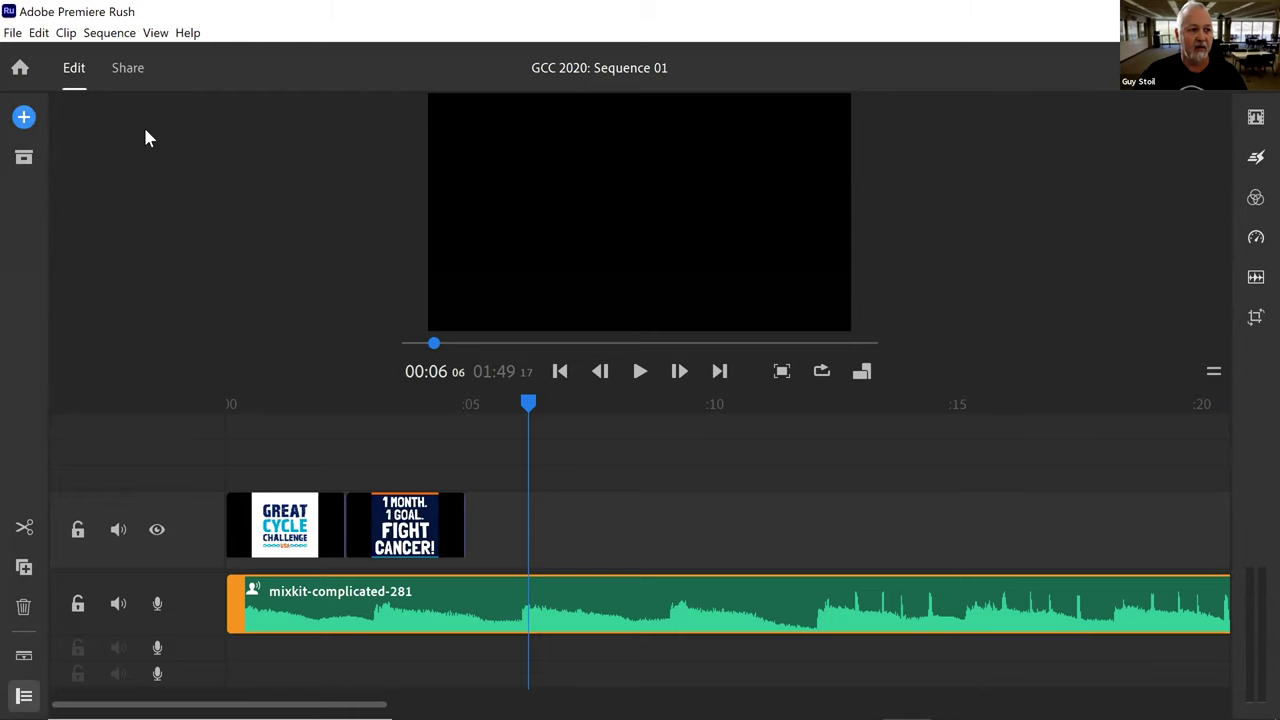
click(1255, 118)
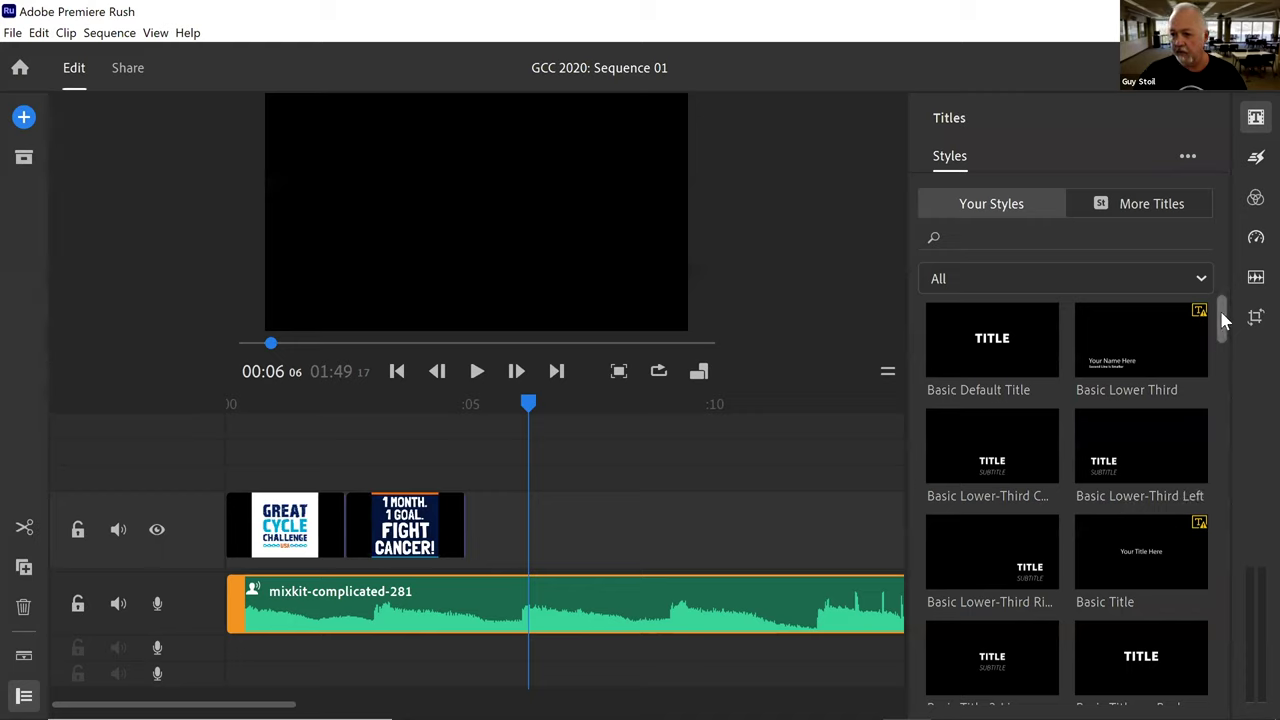
drag(1224, 318, 1226, 350)
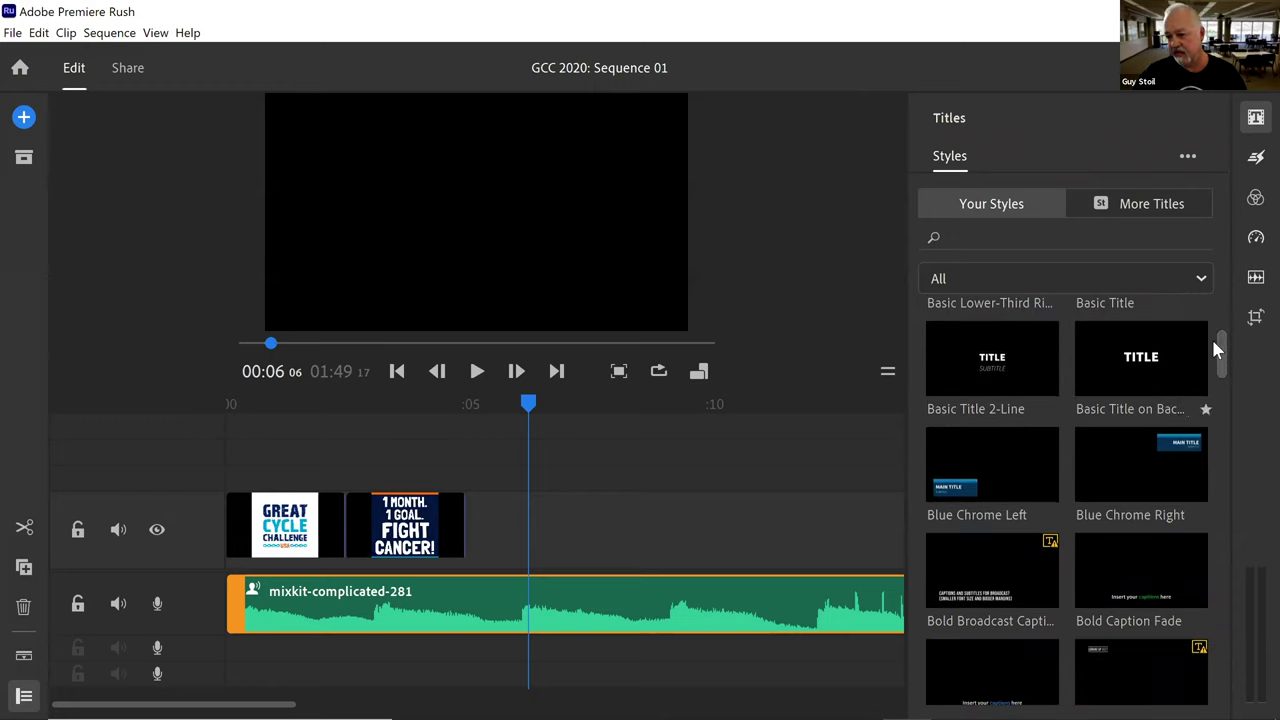
scroll(1222, 352, up, 1)
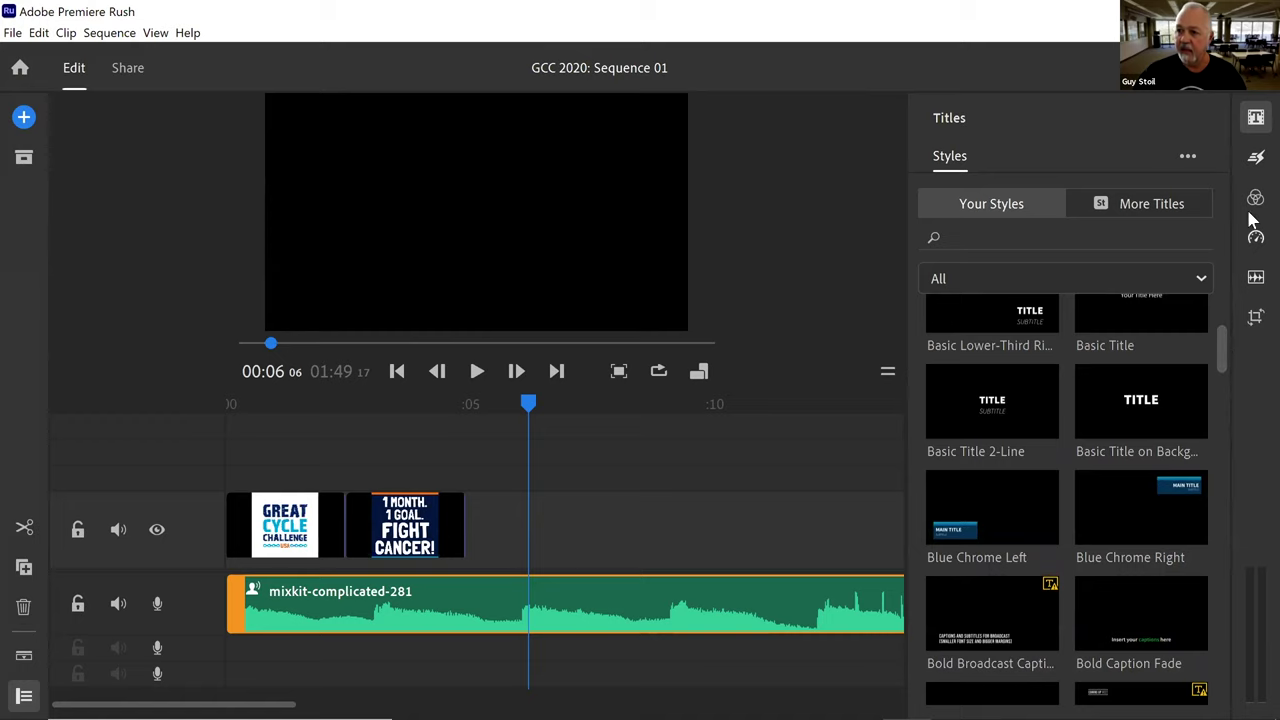
click(1255, 118)
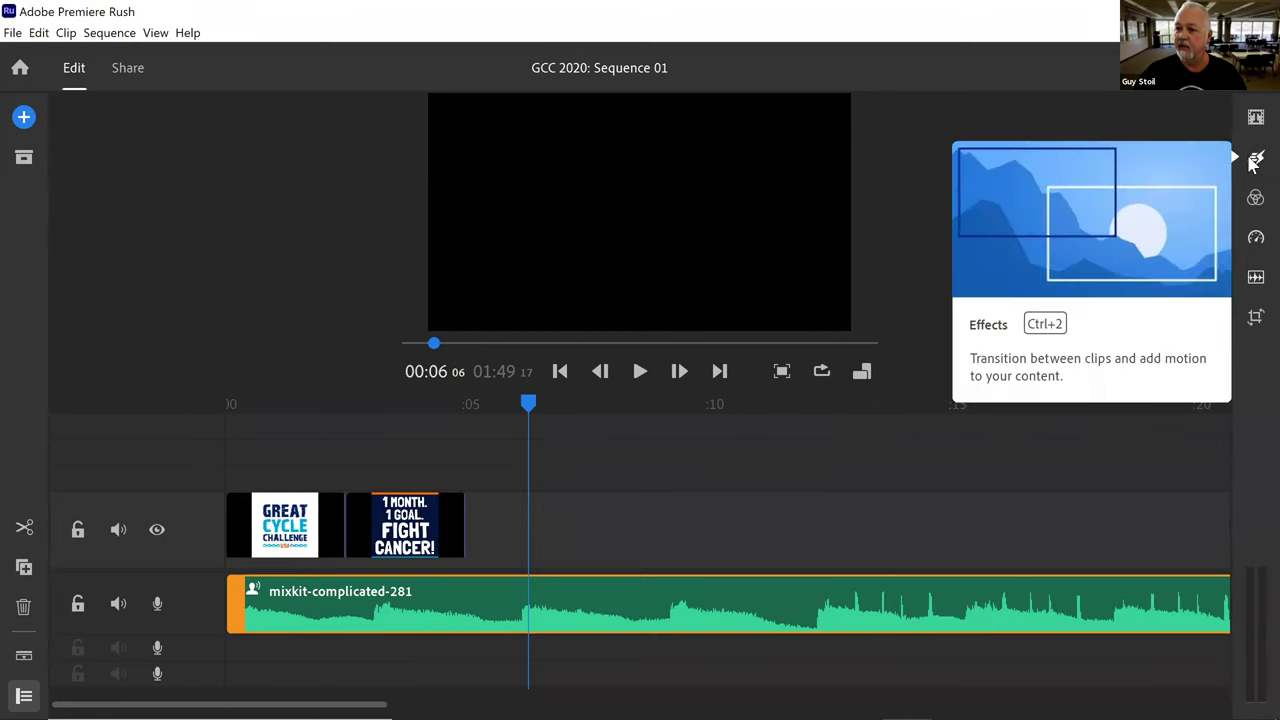
- Examine the transition and motion effects and the built-in color presets
click(1254, 159)
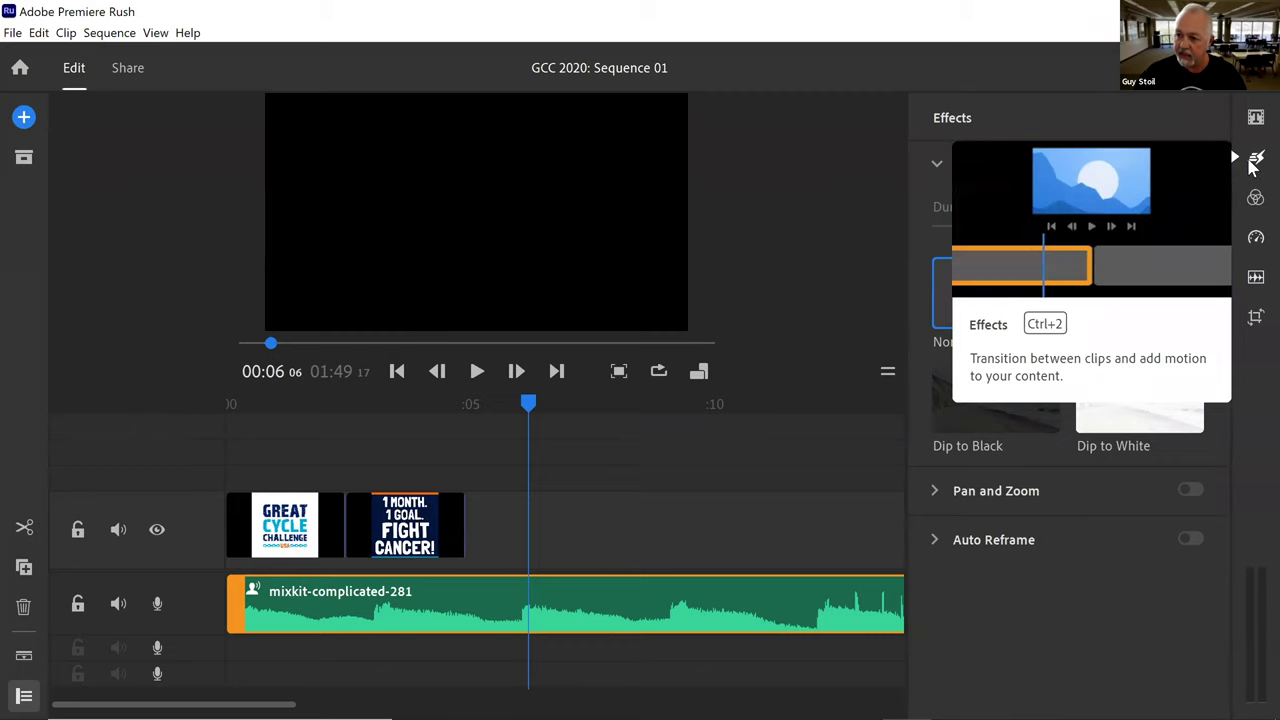
click(1255, 199)
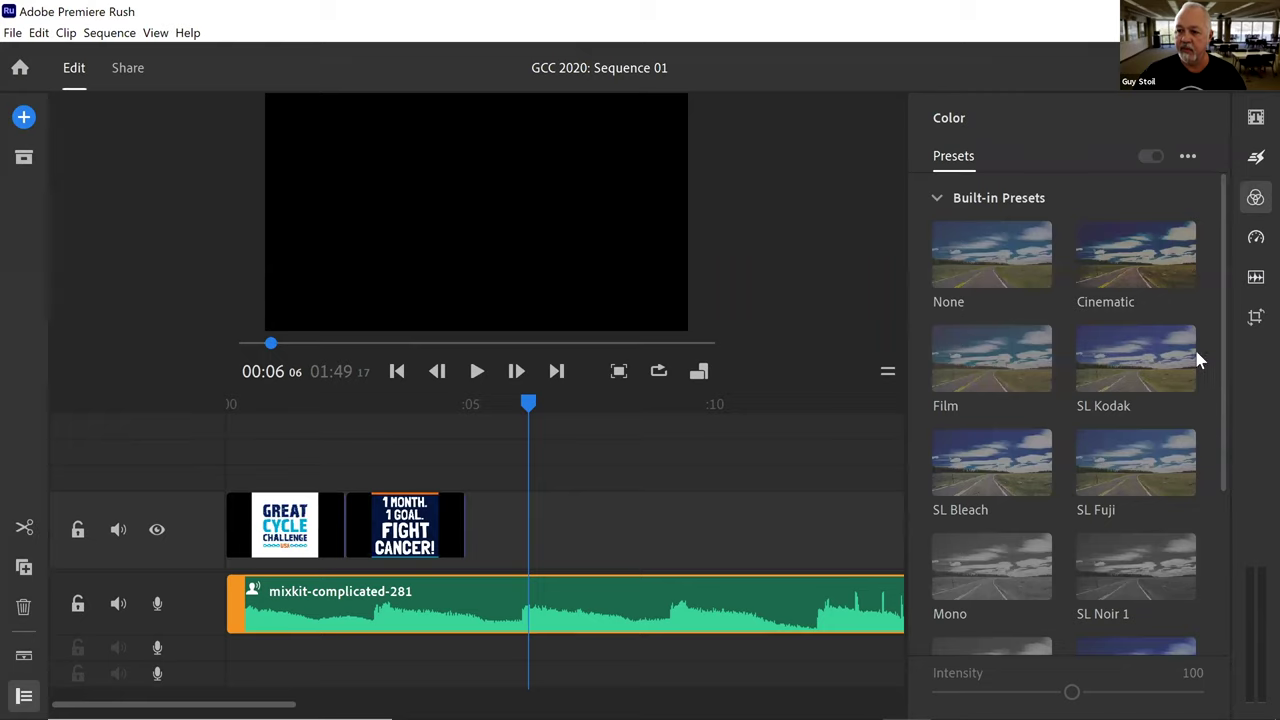
click(1252, 203)
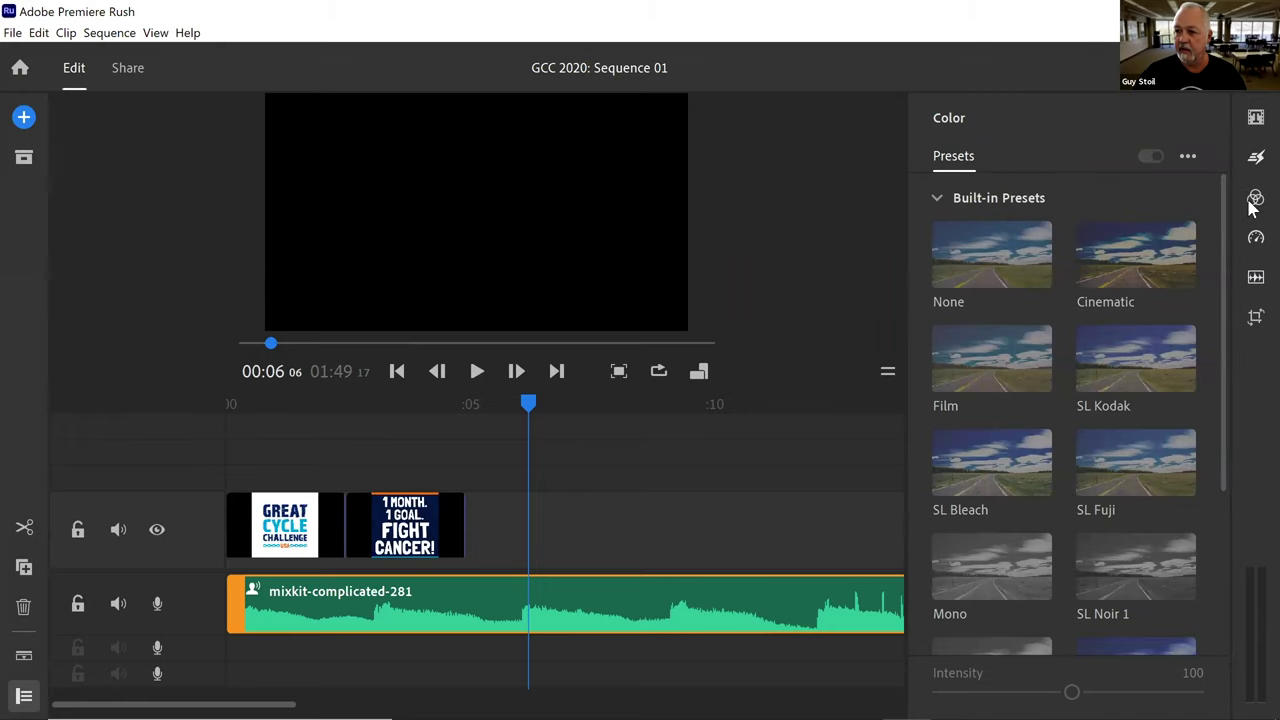
- Examine the speed, audio, and crop and rotate settings for the selected music clip
click(1252, 240)
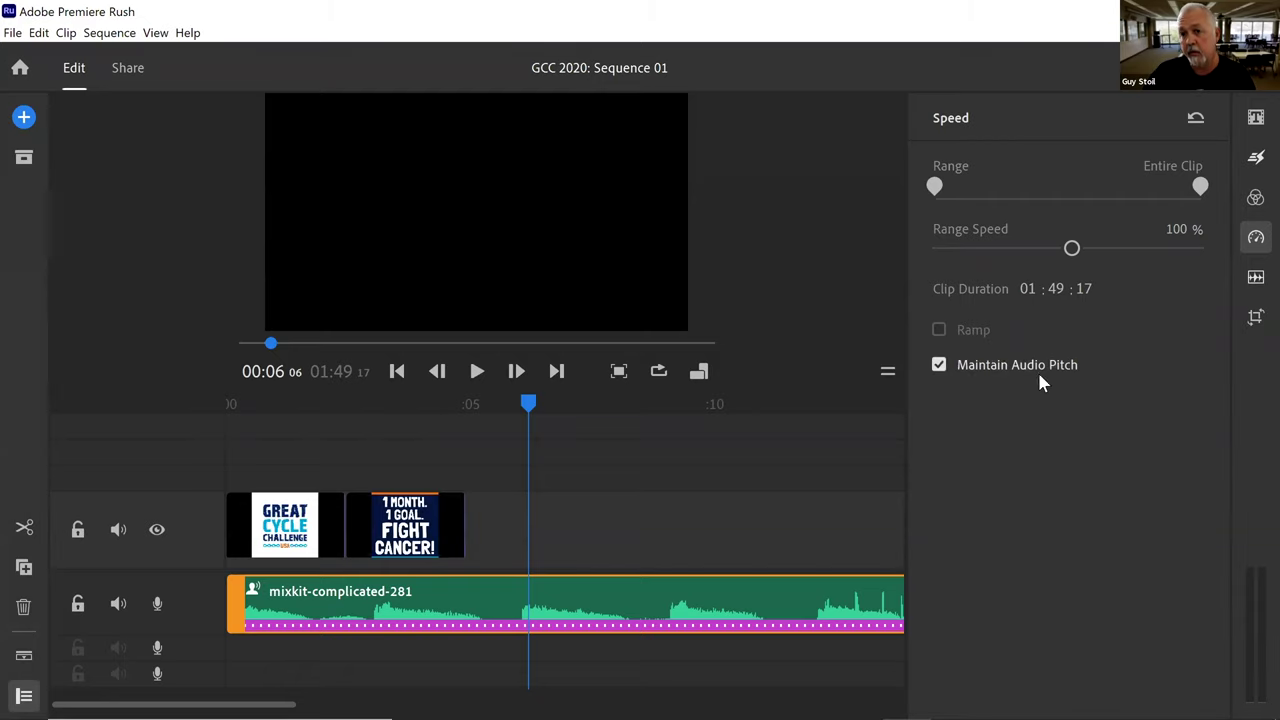
click(1255, 241)
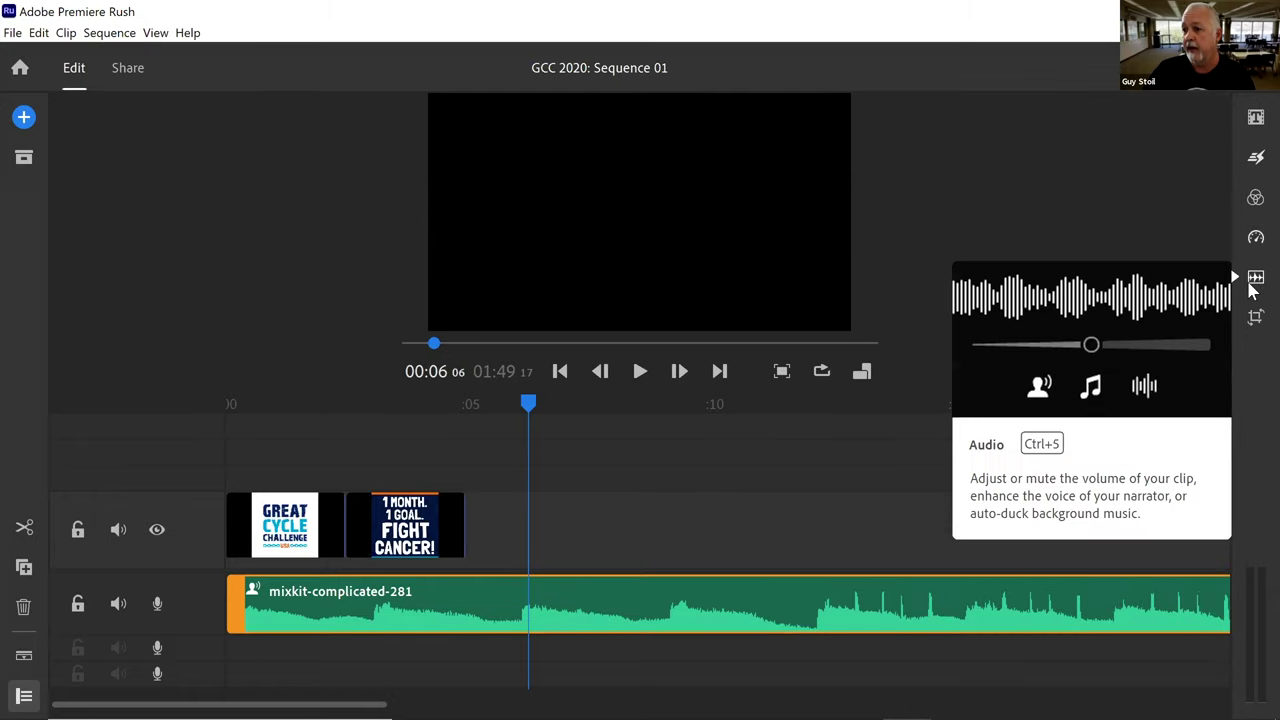
click(1256, 279)
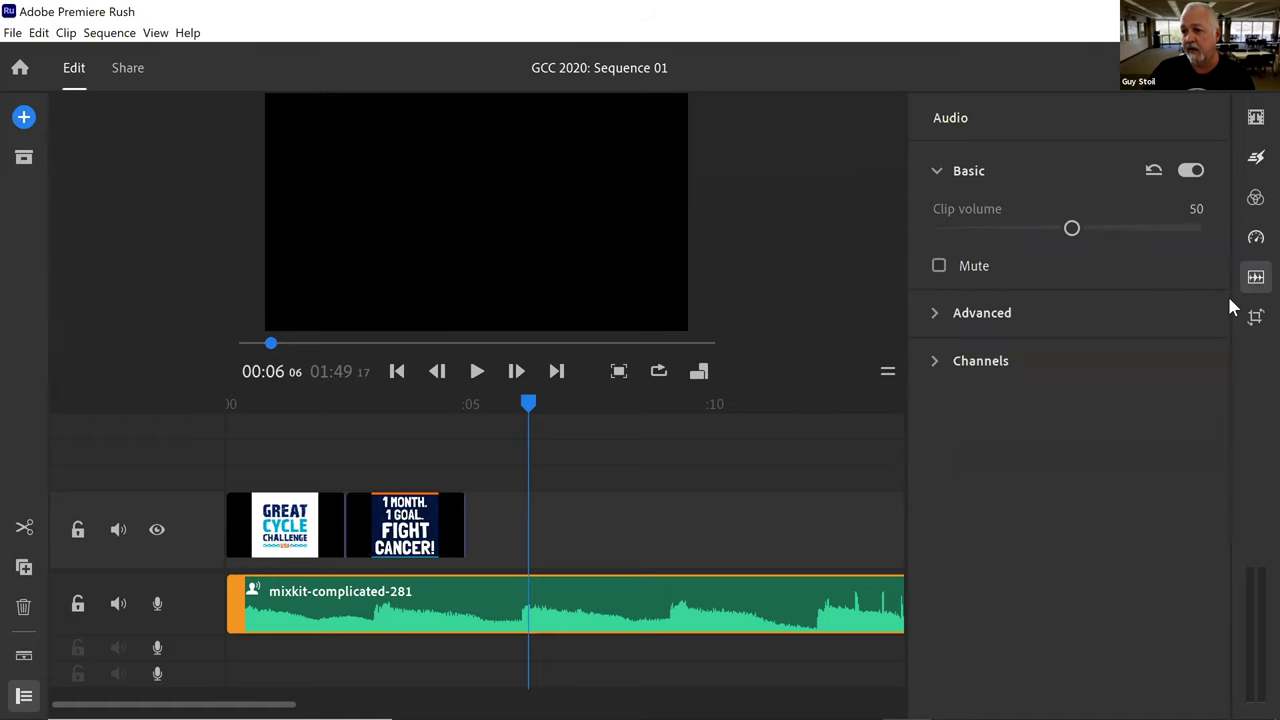
click(1256, 278)
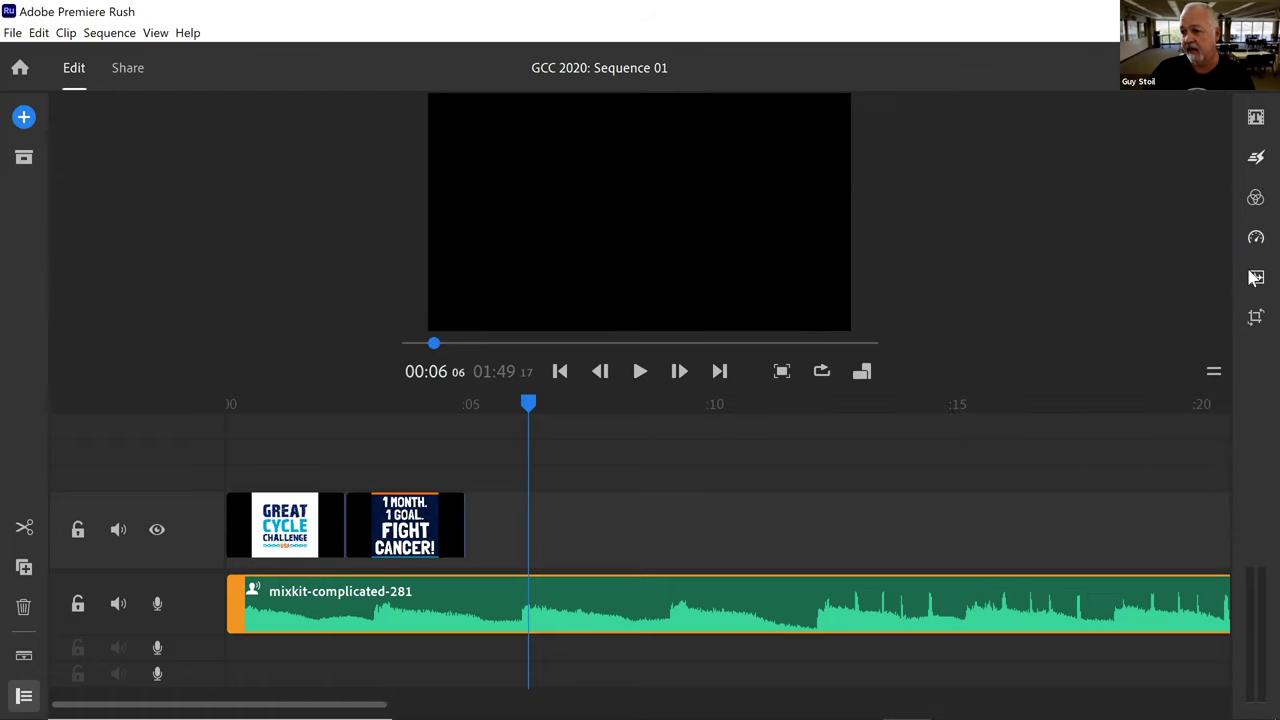
click(1255, 320)
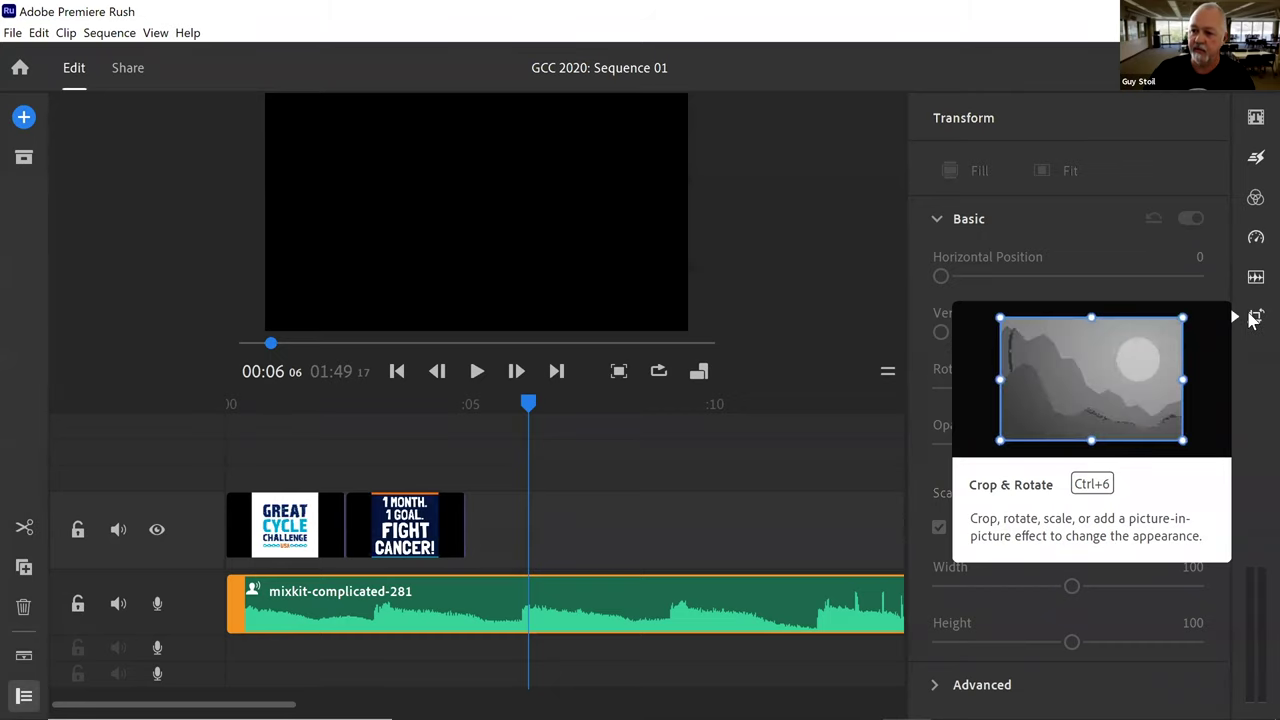
click(1254, 320)
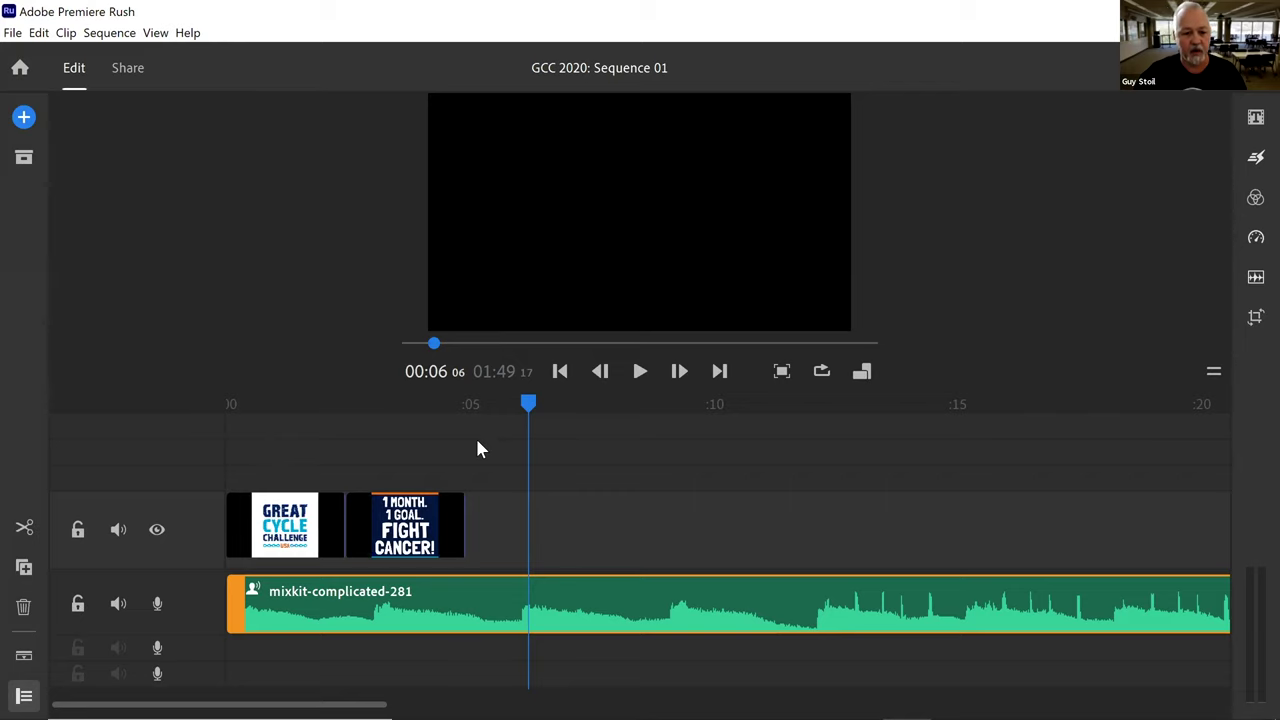
- Move the "1 Month. 1 Goal. Fight Cancer!" clip to a higher video track, starting at about 4.8 seconds
drag(544, 427, 868, 451)
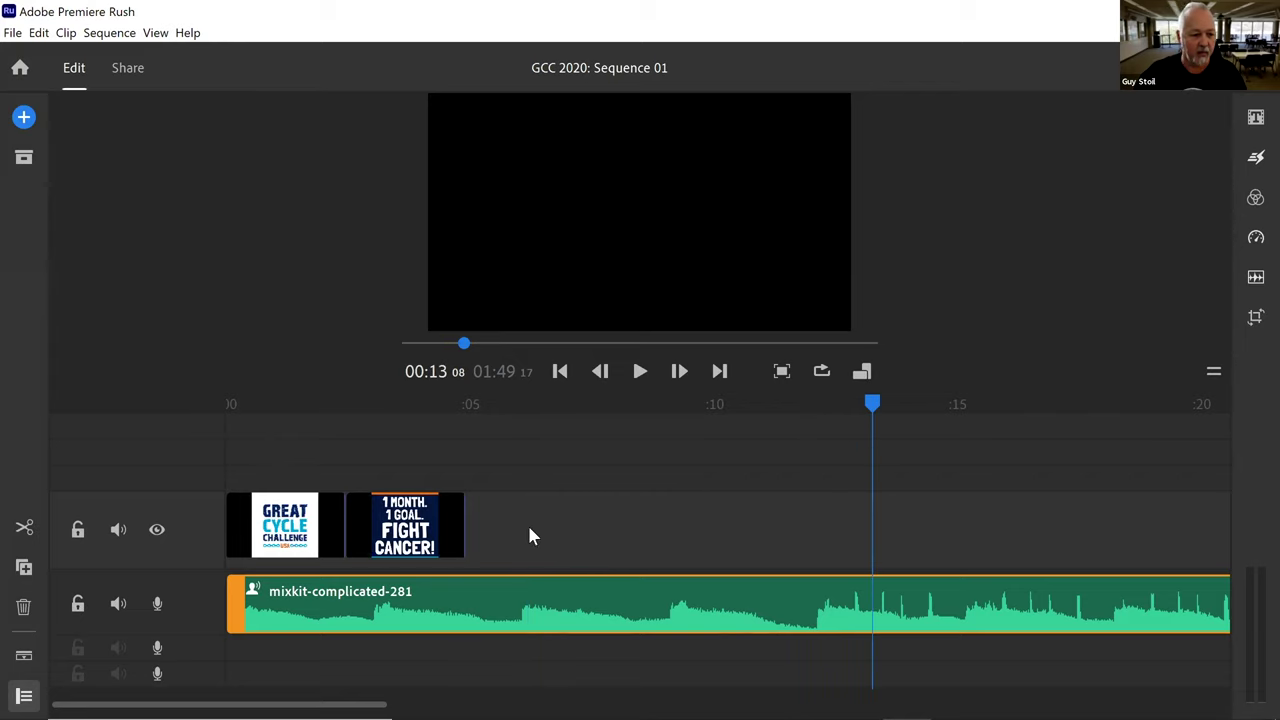
click(404, 538)
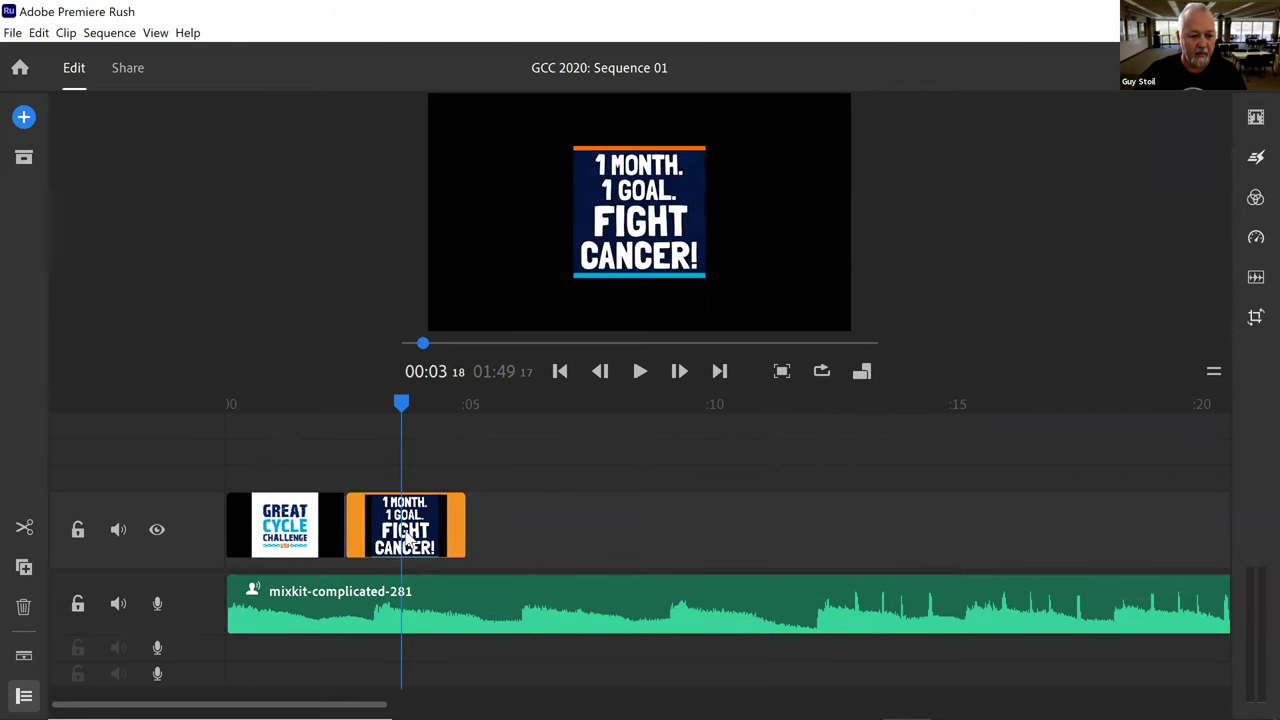
drag(406, 530, 513, 458)
click(286, 525)
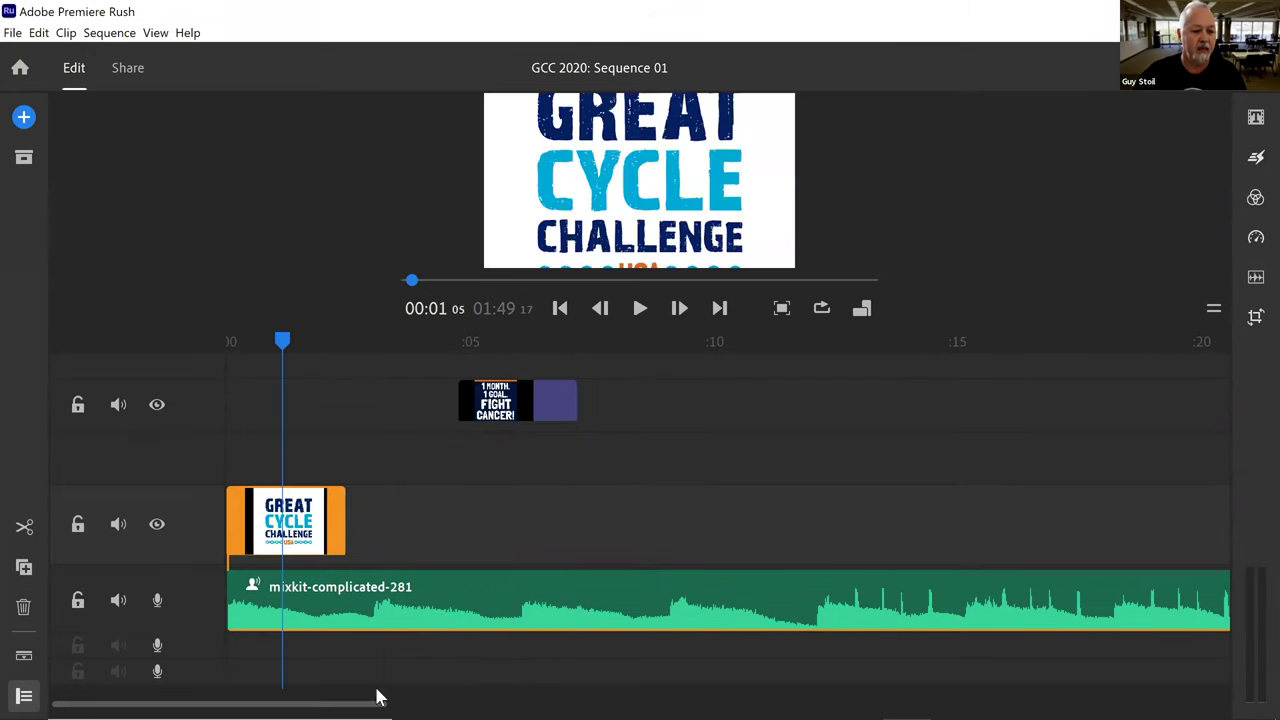
- Extend the end of the Great Cycle Challenge logo clip past the three-second change in the music, to about 3.7 seconds
drag(380, 697, 333, 697)
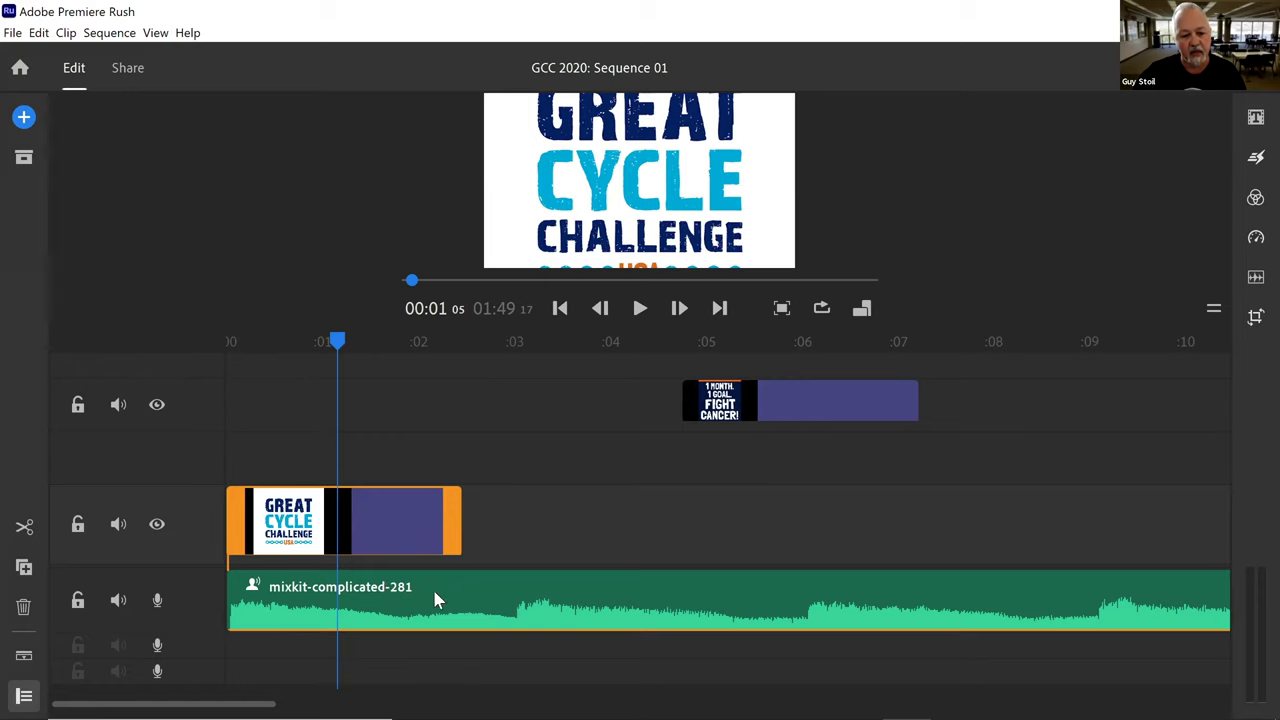
click(366, 514)
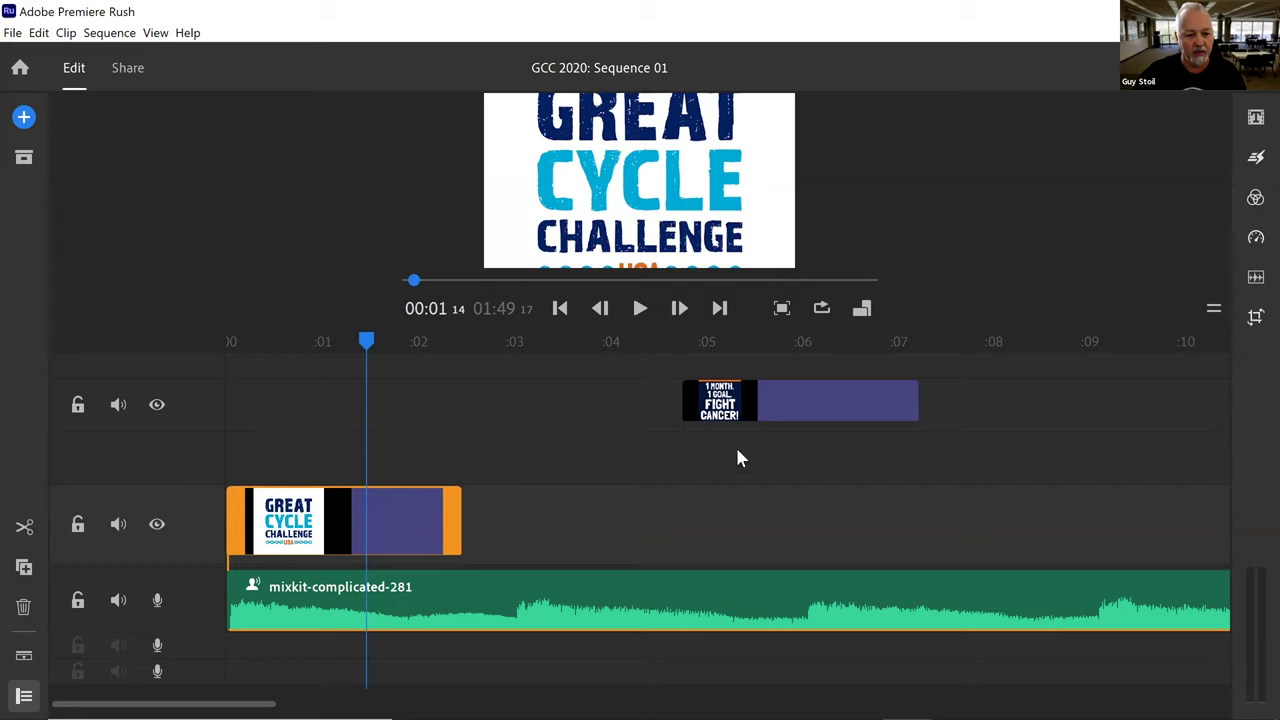
click(826, 405)
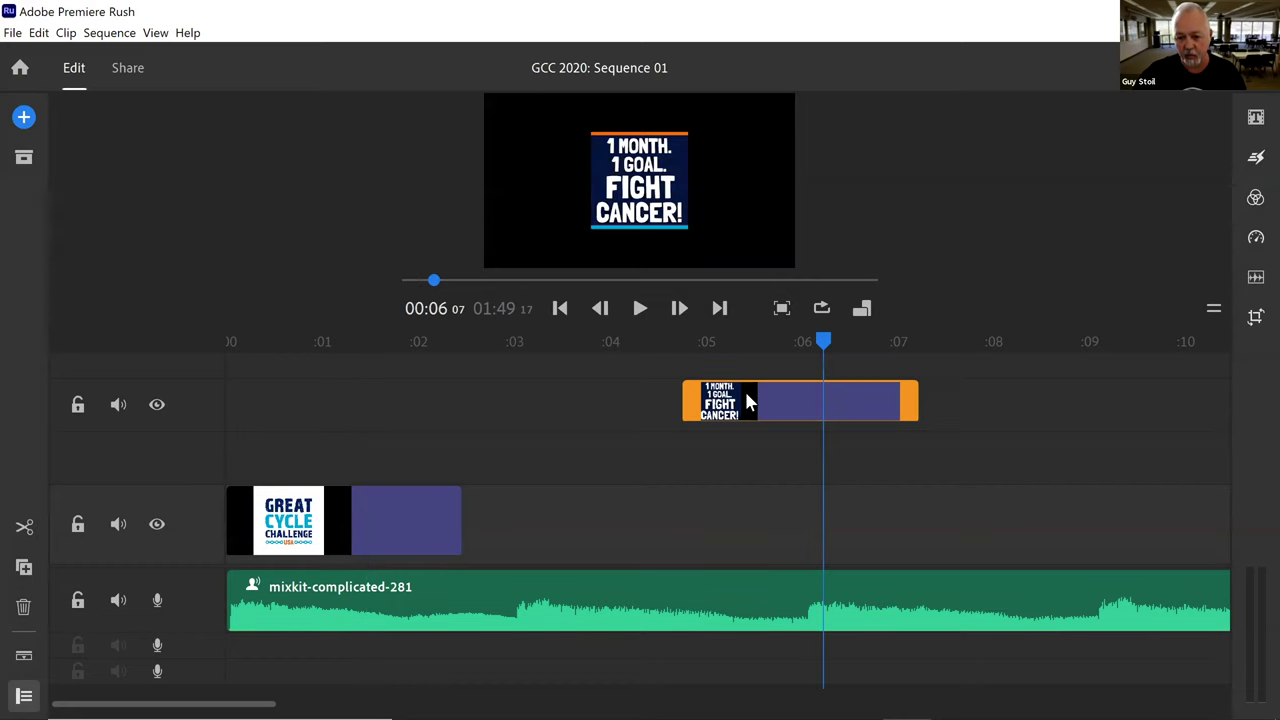
click(537, 604)
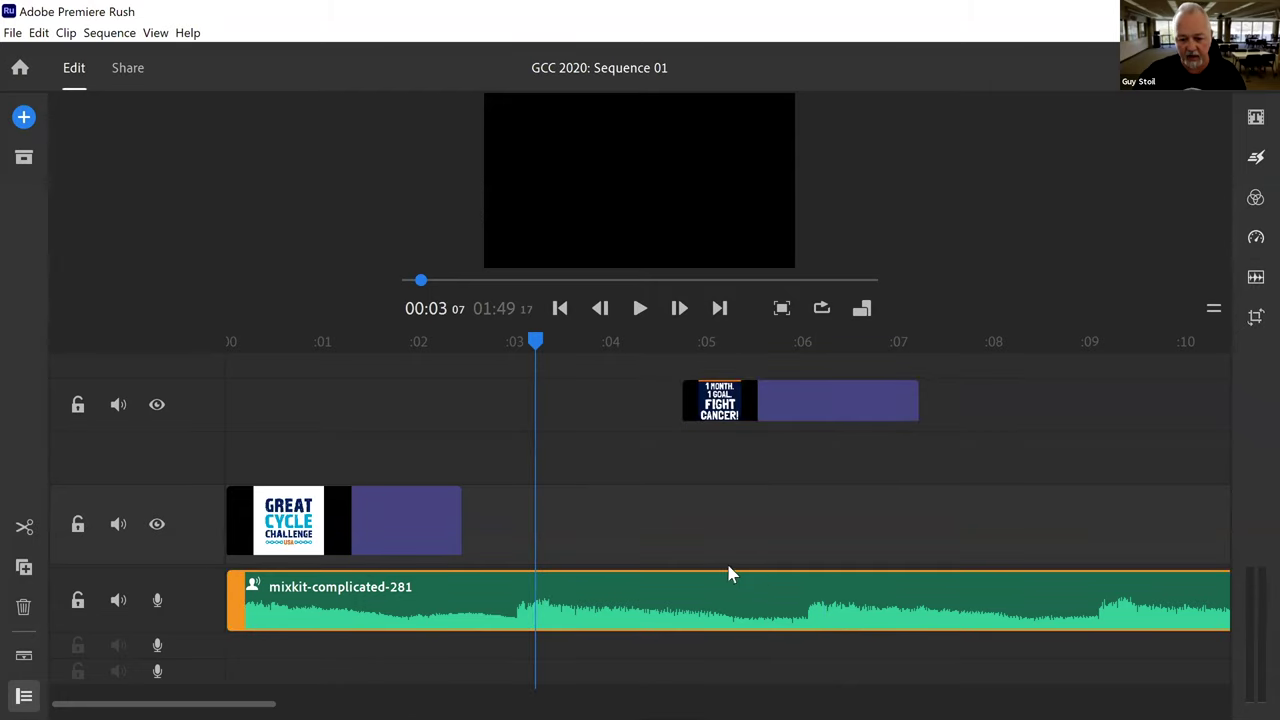
click(349, 510)
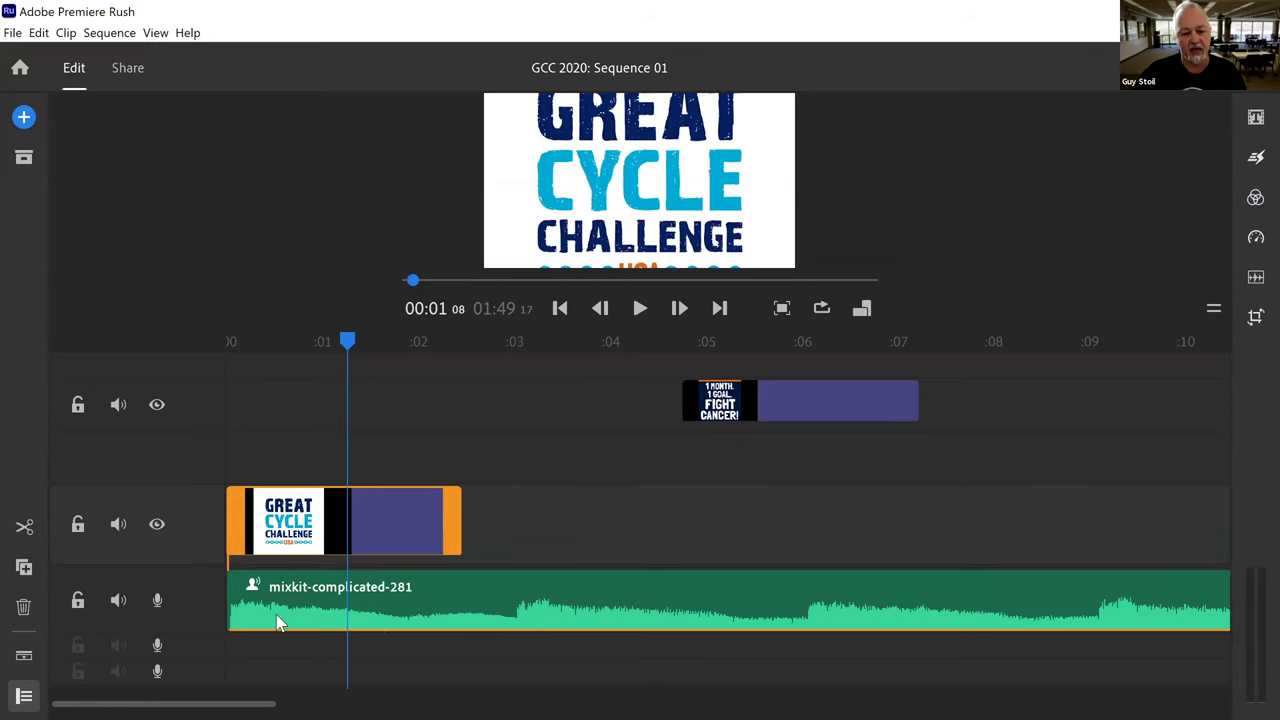
drag(349, 341, 552, 339)
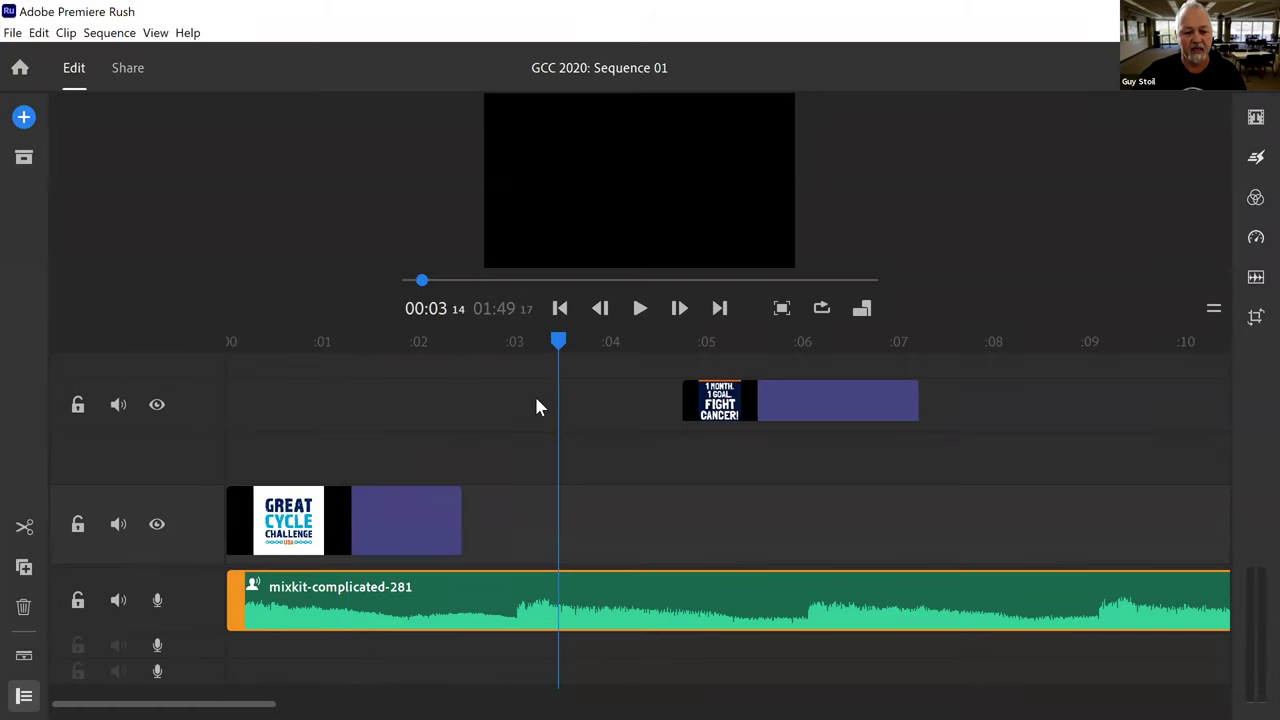
click(454, 518)
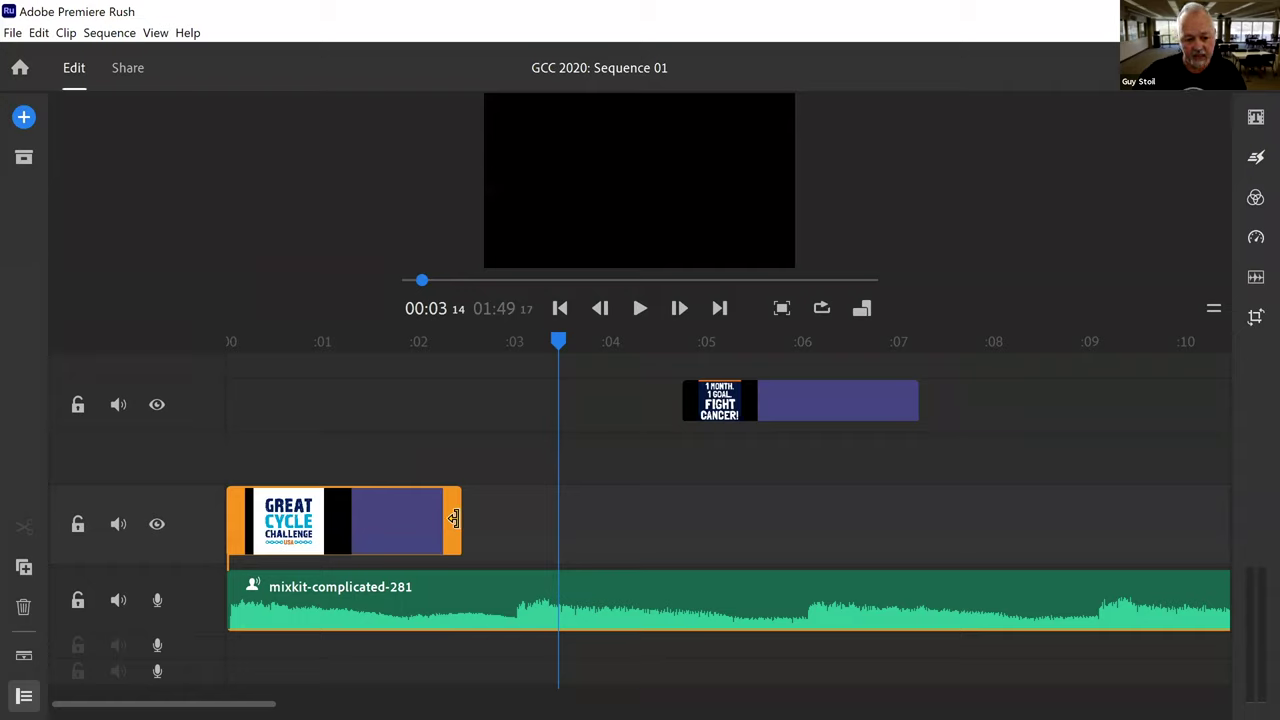
drag(454, 518, 580, 505)
- Split the Great Cycle Challenge logo clip at 00:03:01 and delete the leftover piece after the cut
drag(680, 340, 516, 366)
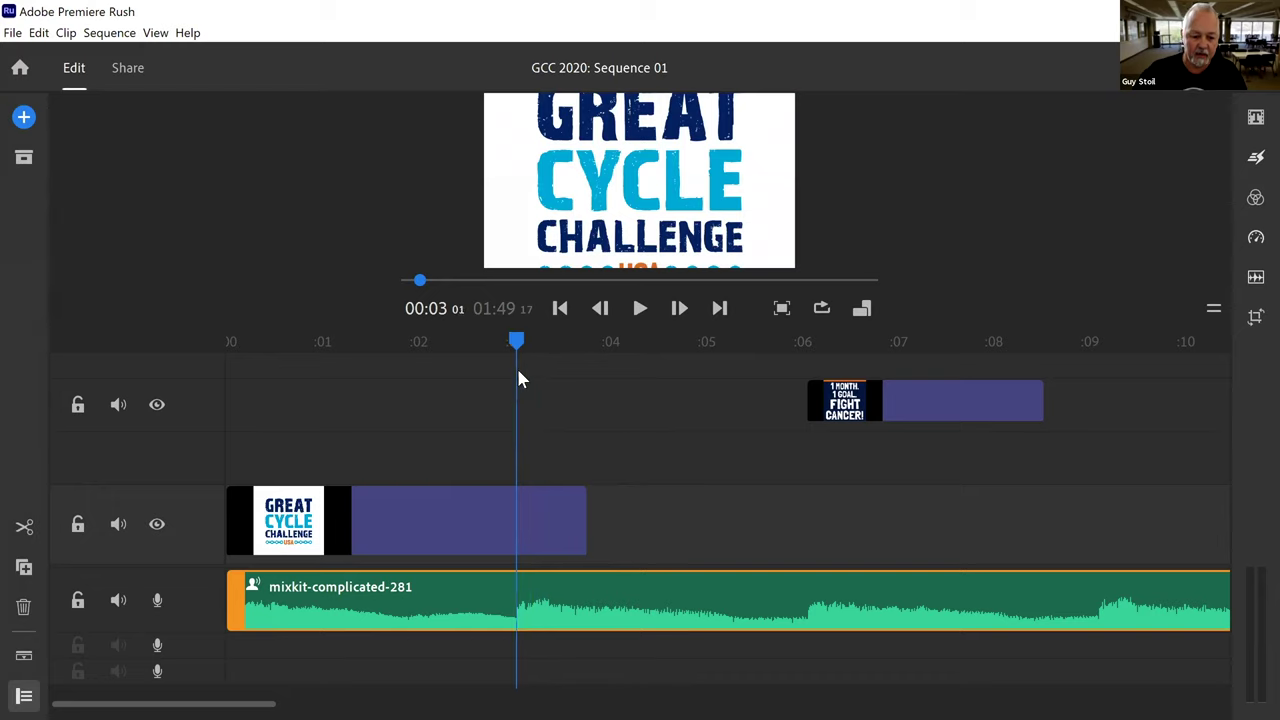
click(517, 468)
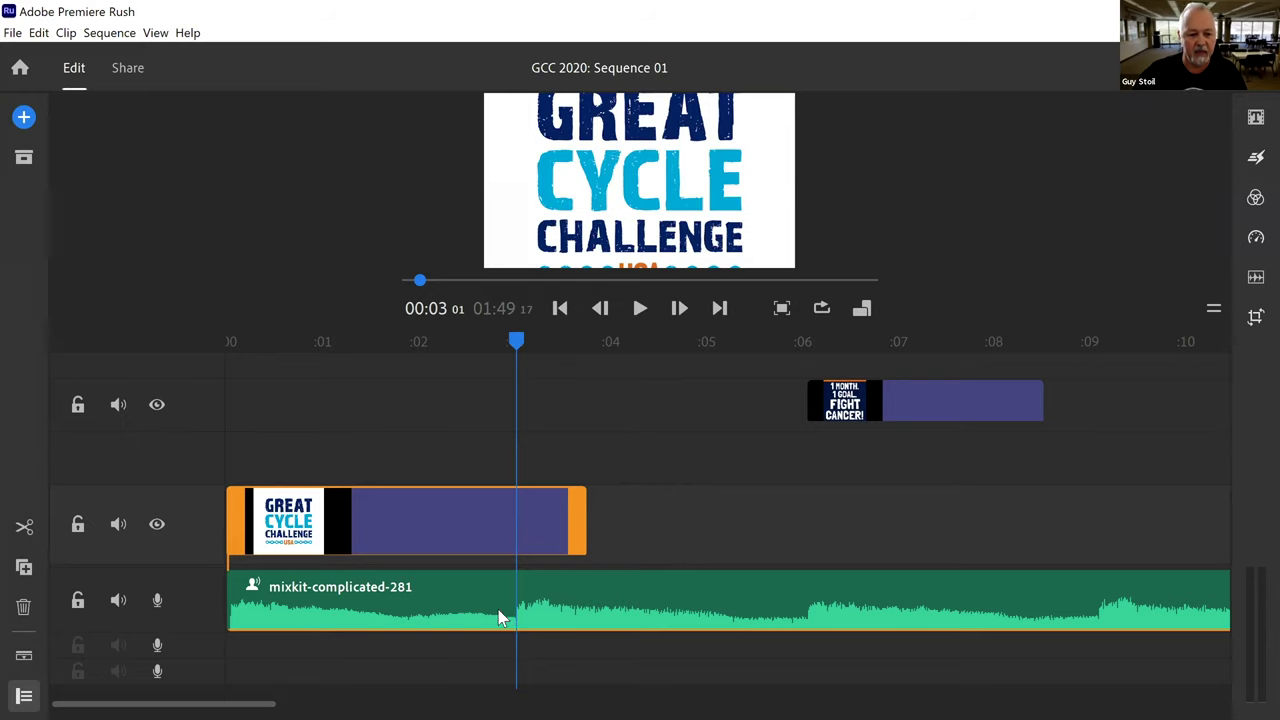
click(25, 530)
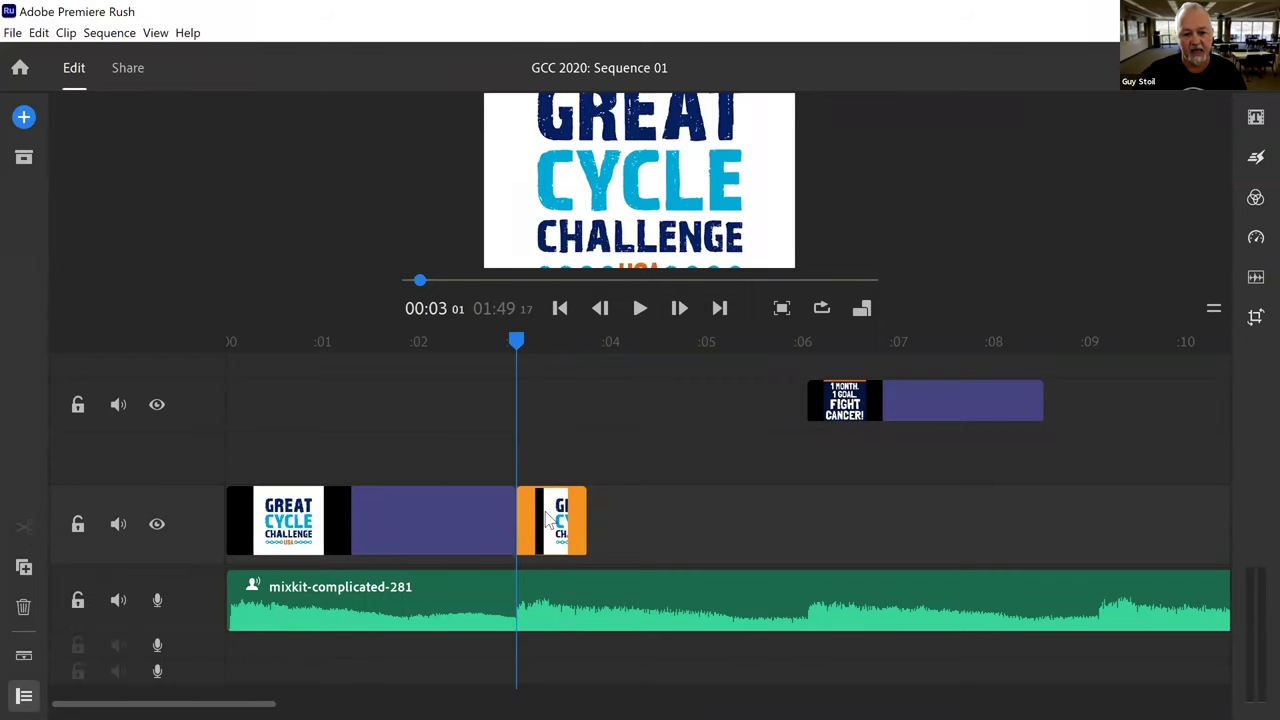
click(436, 515)
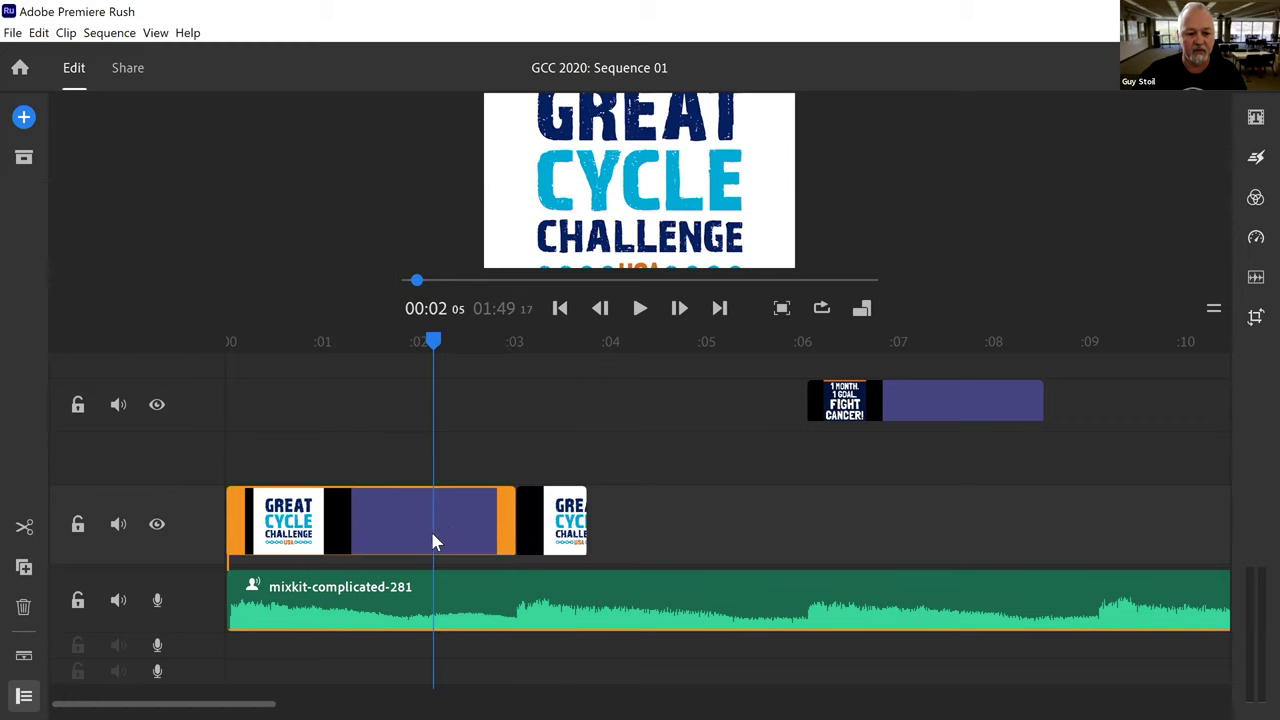
click(538, 520)
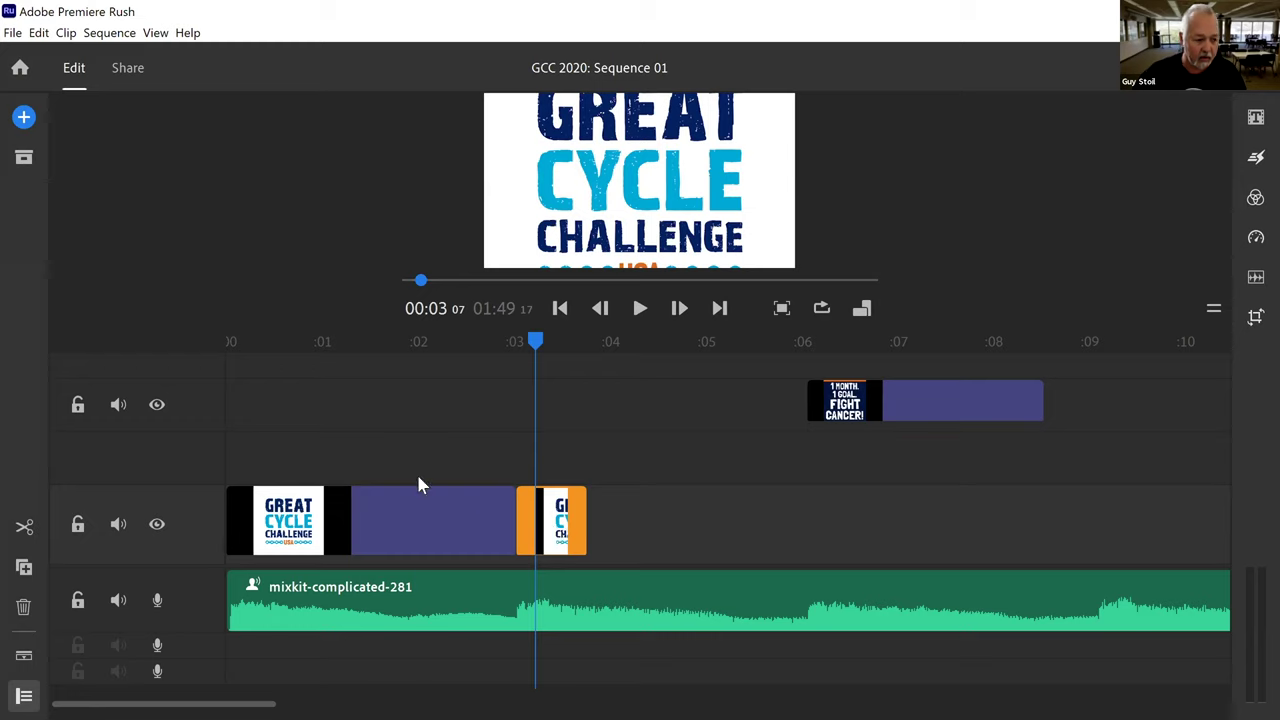
click(23, 607)
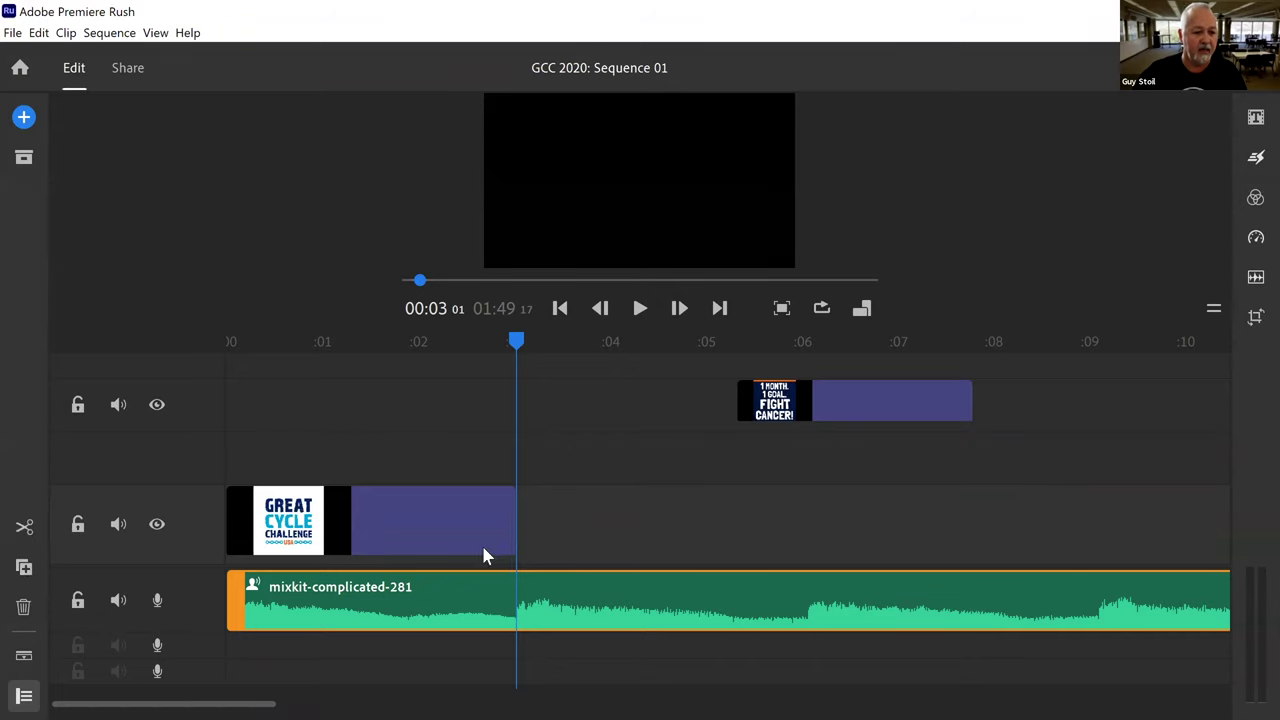
- Duplicate the Great Cycle Challenge logo clip and remove the copy again
click(420, 526)
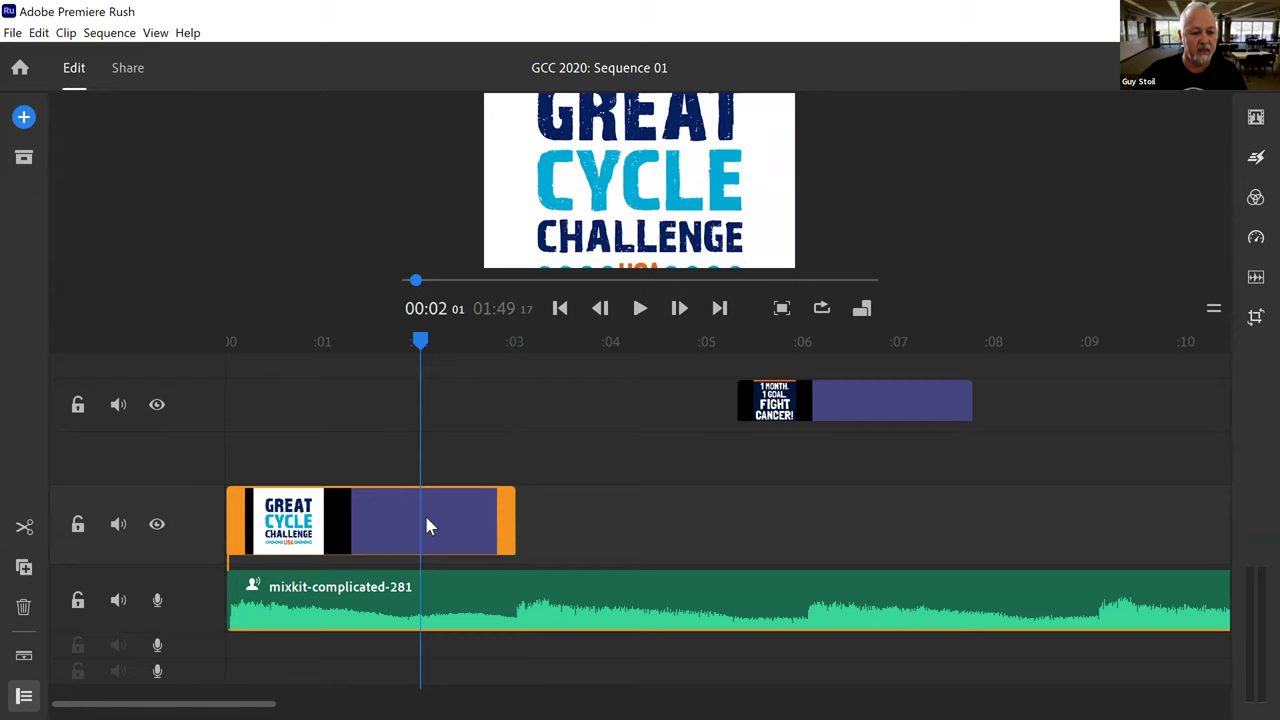
click(25, 568)
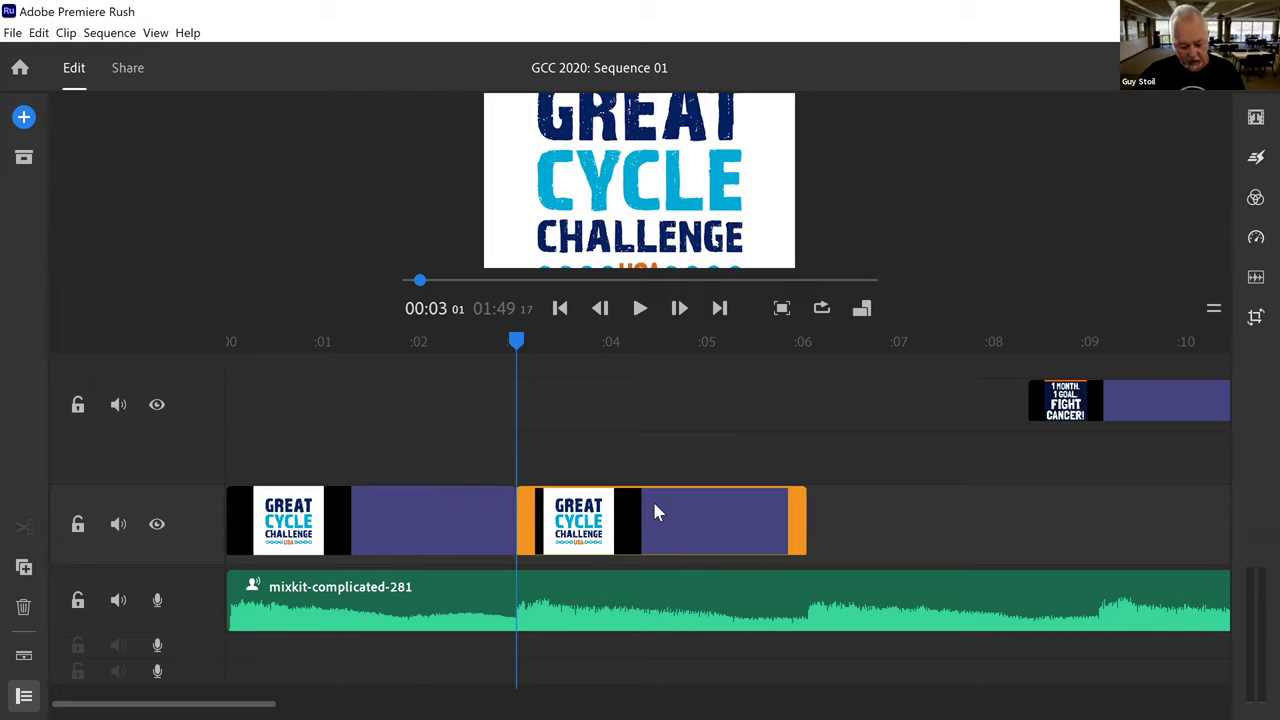
key(Delete)
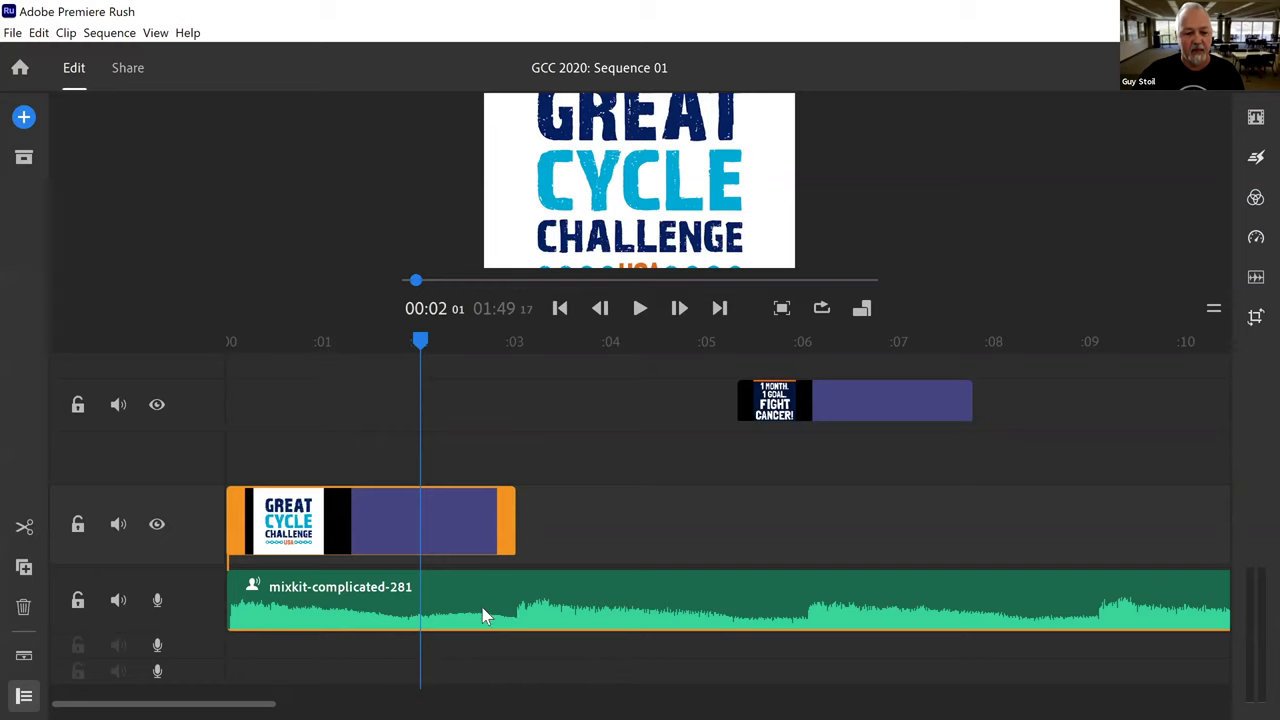
- Move the "Fight Cancer!" clip back to the main video track, directly after the Great Cycle Challenge logo clip
mouse_move(268, 699)
drag(268, 699, 303, 697)
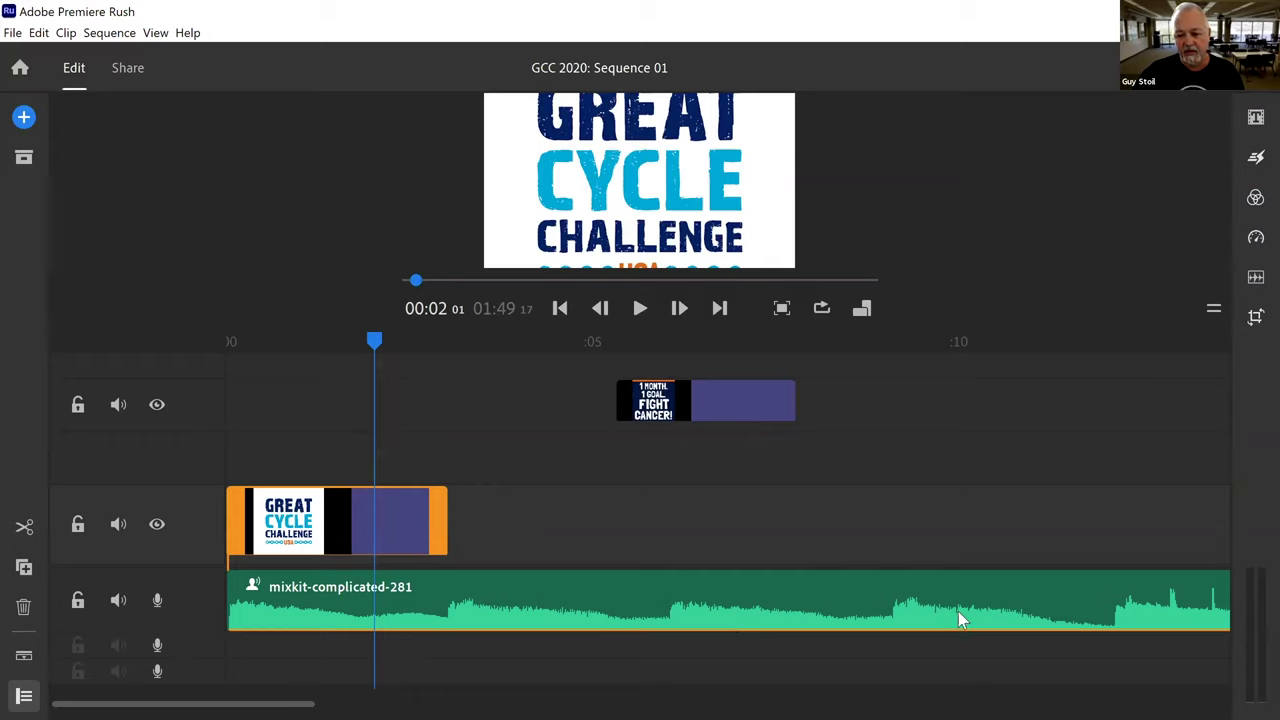
drag(320, 698, 392, 698)
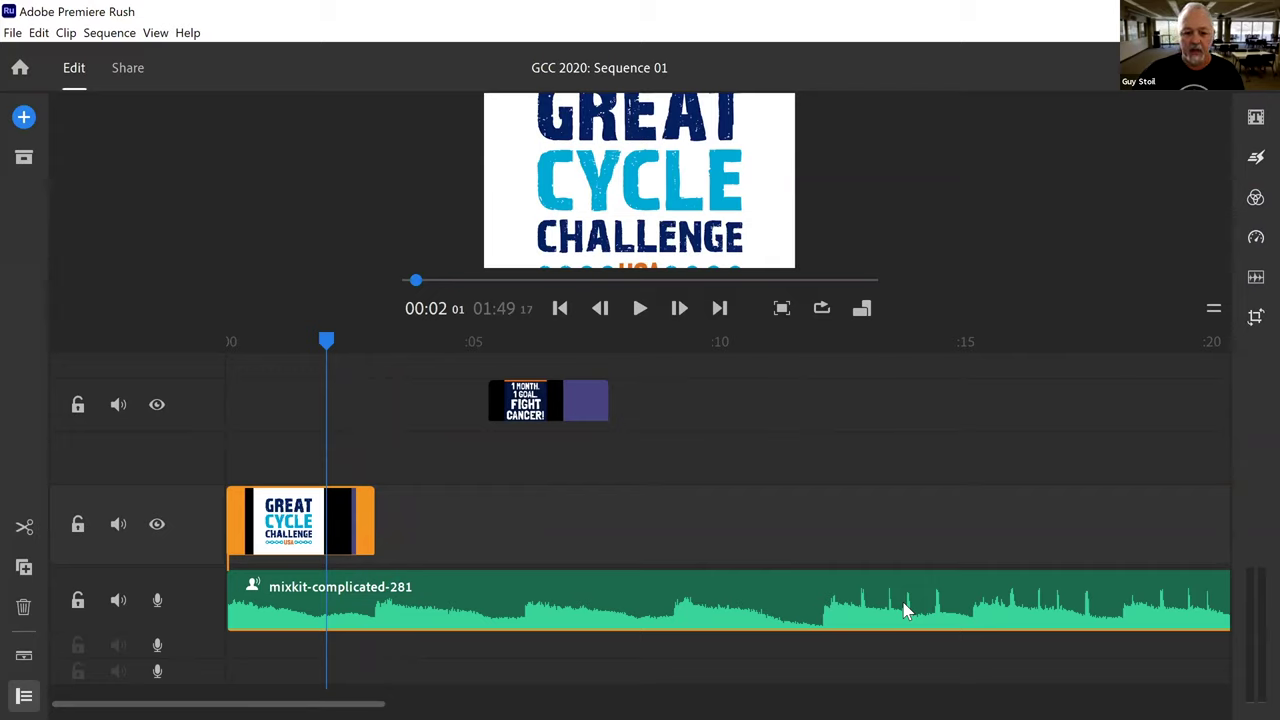
click(557, 400)
drag(541, 404, 435, 552)
click(444, 540)
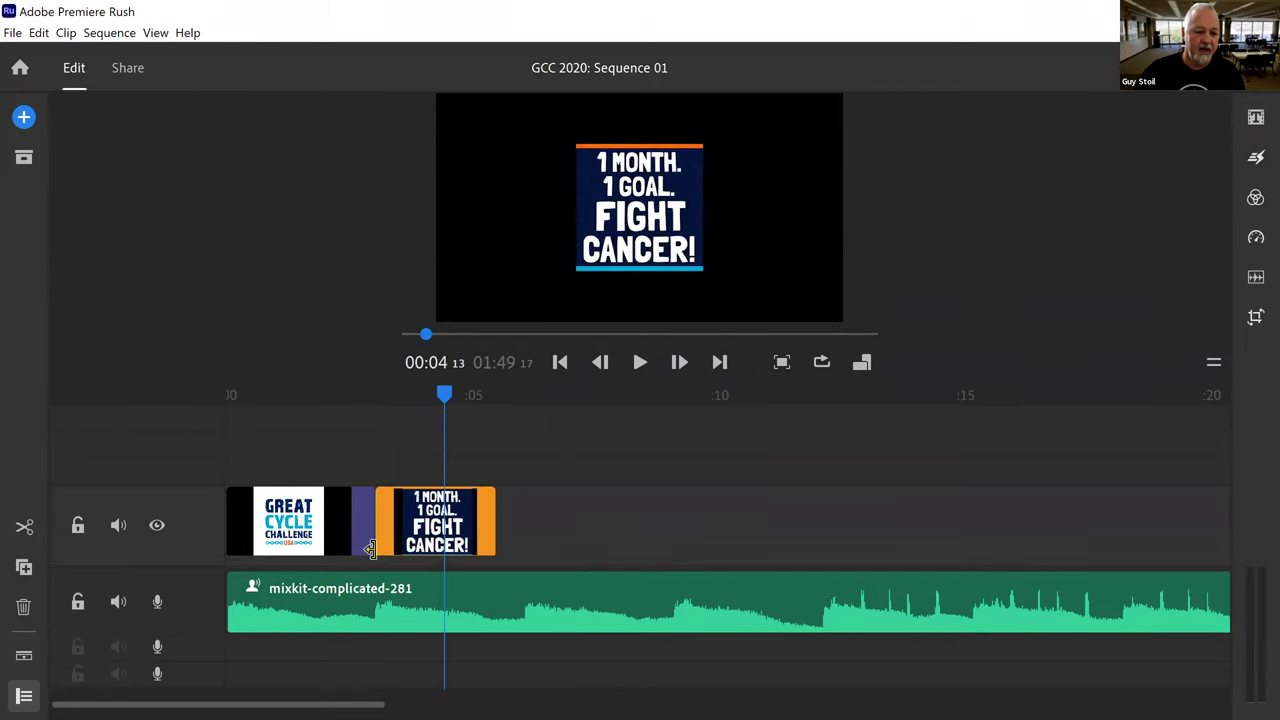
- Extend the "Fight Cancer!" clip to about 7 seconds and trim its end back to the music change at 00:06:02
drag(445, 397, 571, 400)
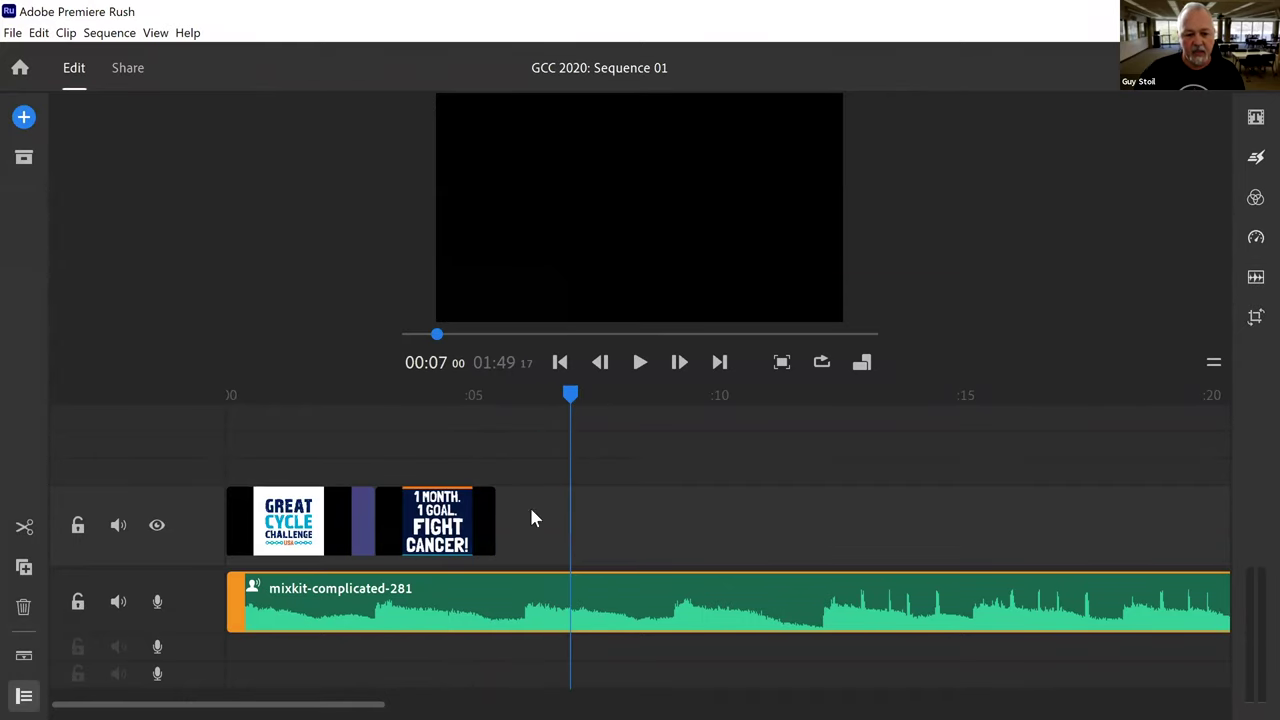
click(480, 523)
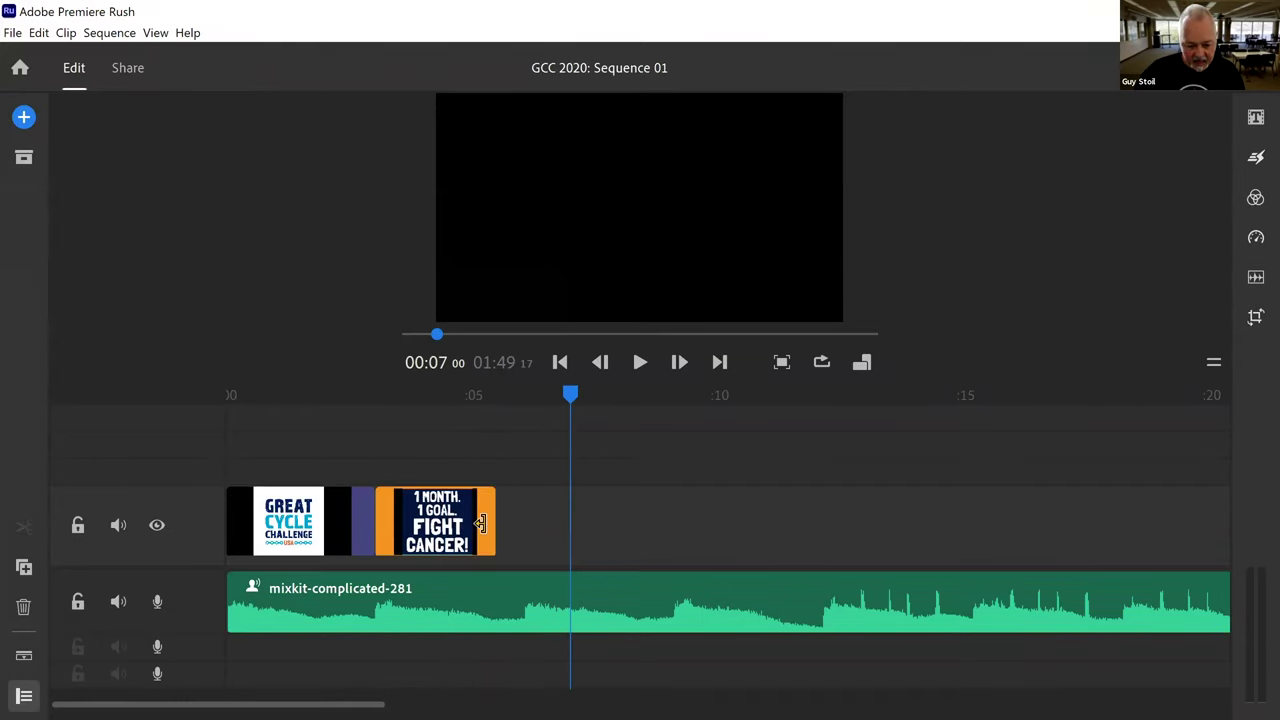
drag(480, 523, 569, 521)
click(640, 437)
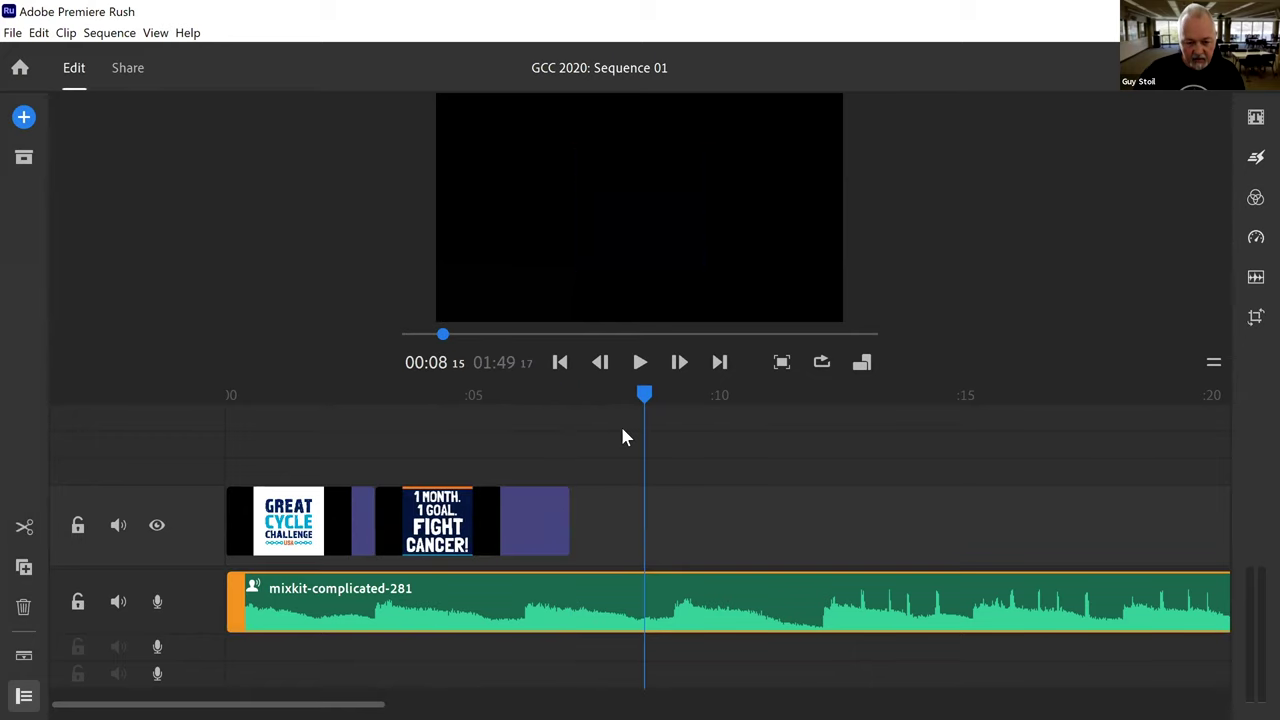
drag(642, 397, 521, 424)
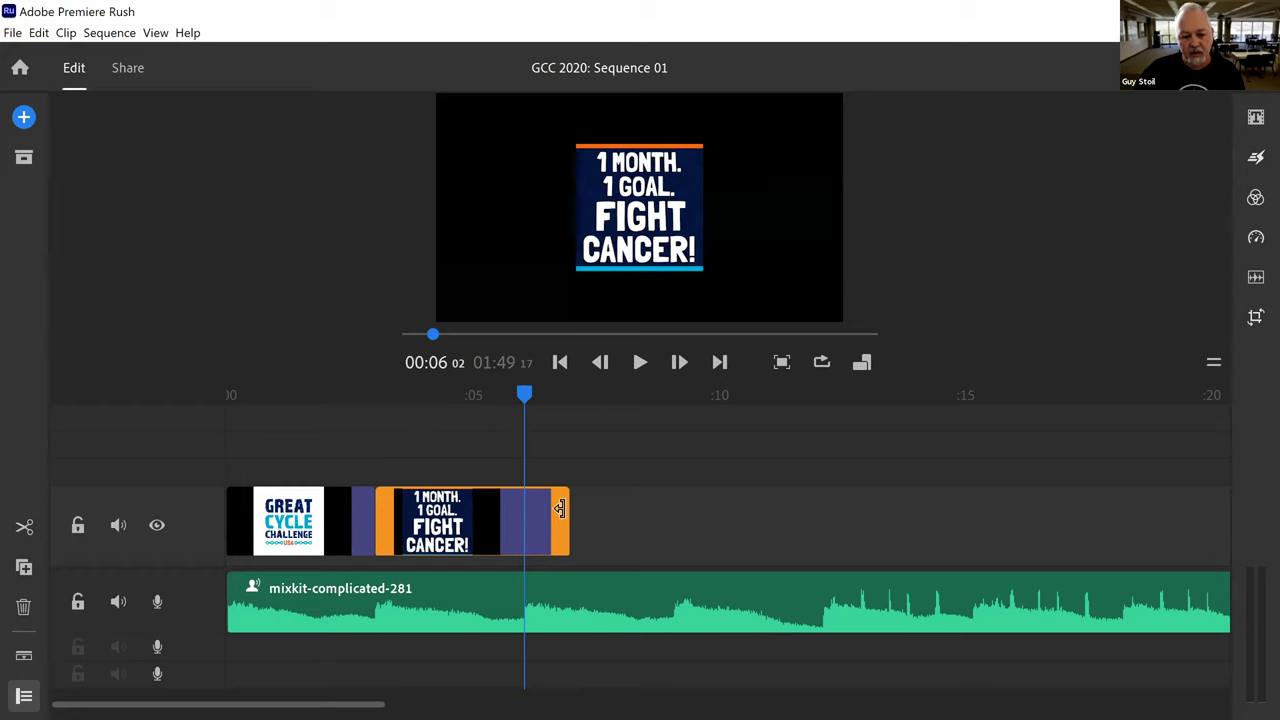
drag(560, 509, 523, 520)
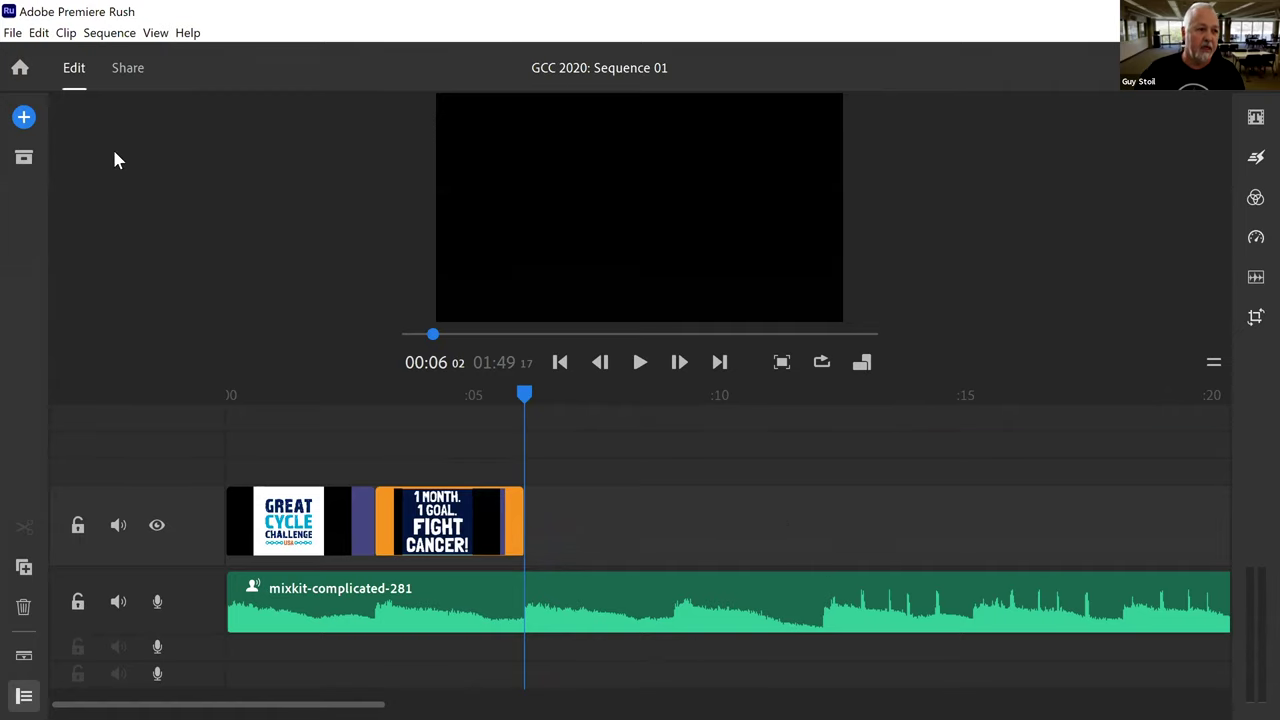
- Add the bicycle photo 20200905_095352 and the rider's GCC picture from the INTRO IMAGES folder to the sequence at 00:06:02
click(23, 118)
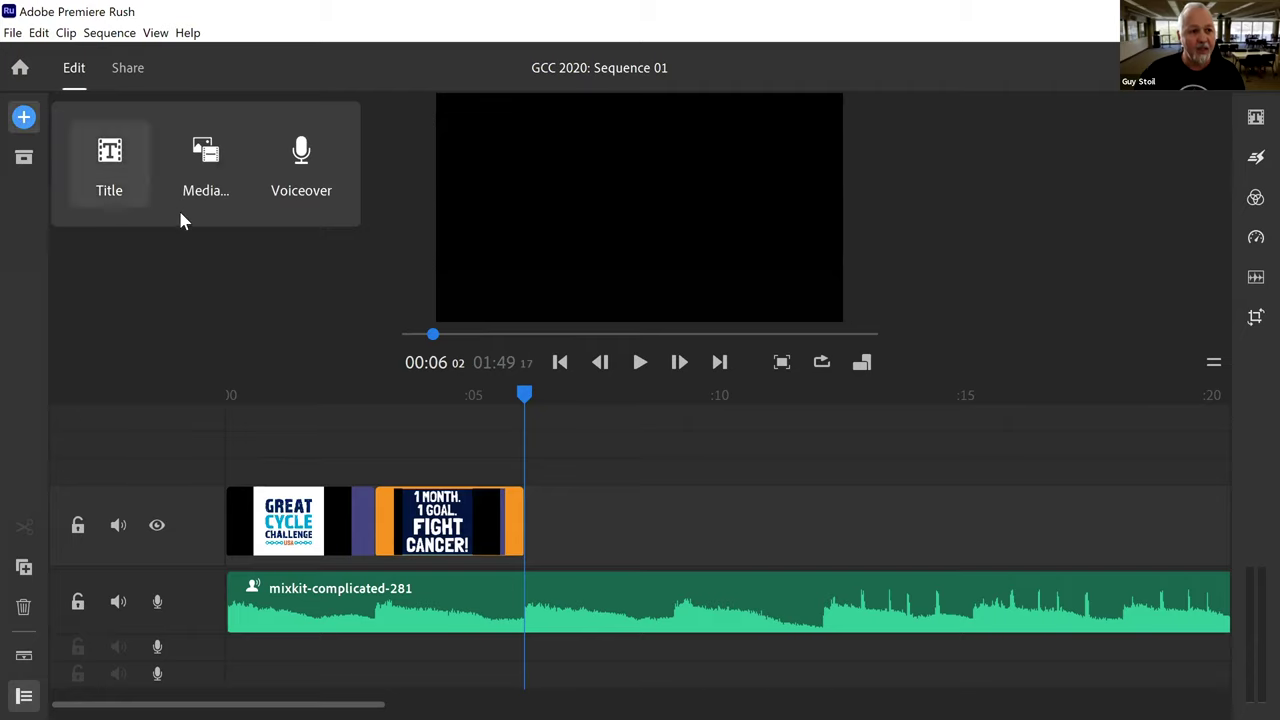
click(210, 158)
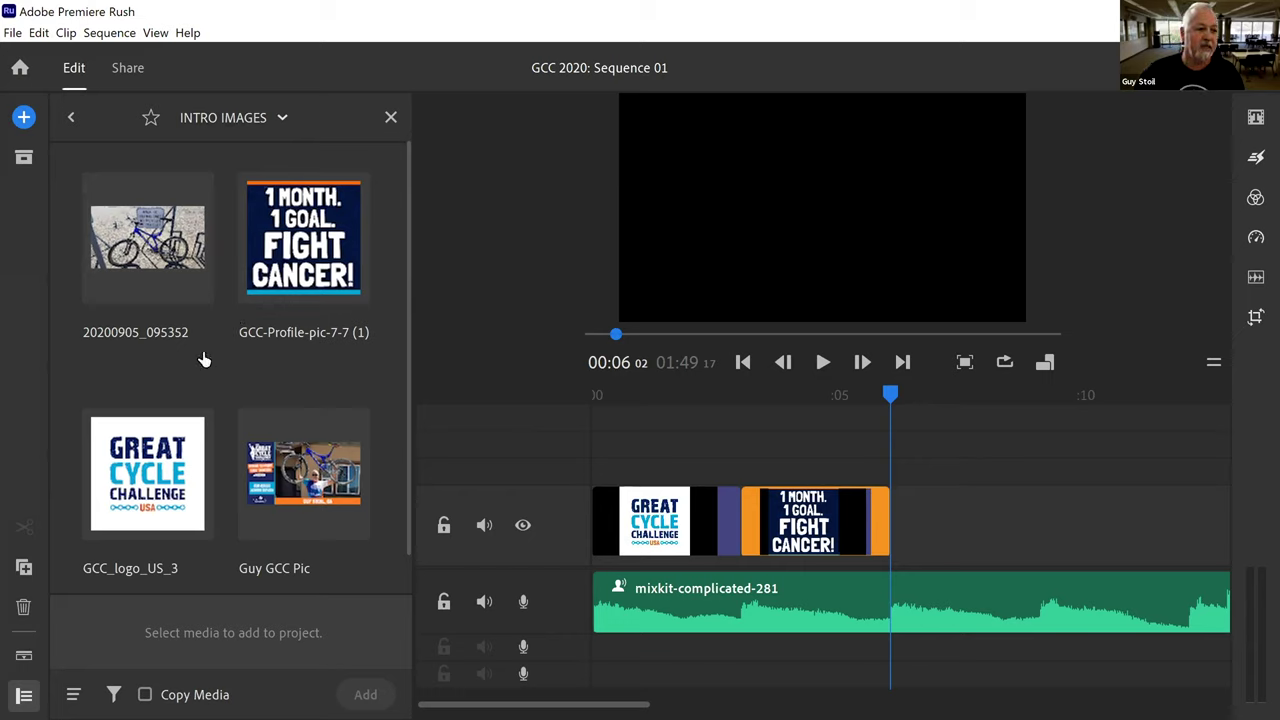
click(148, 249)
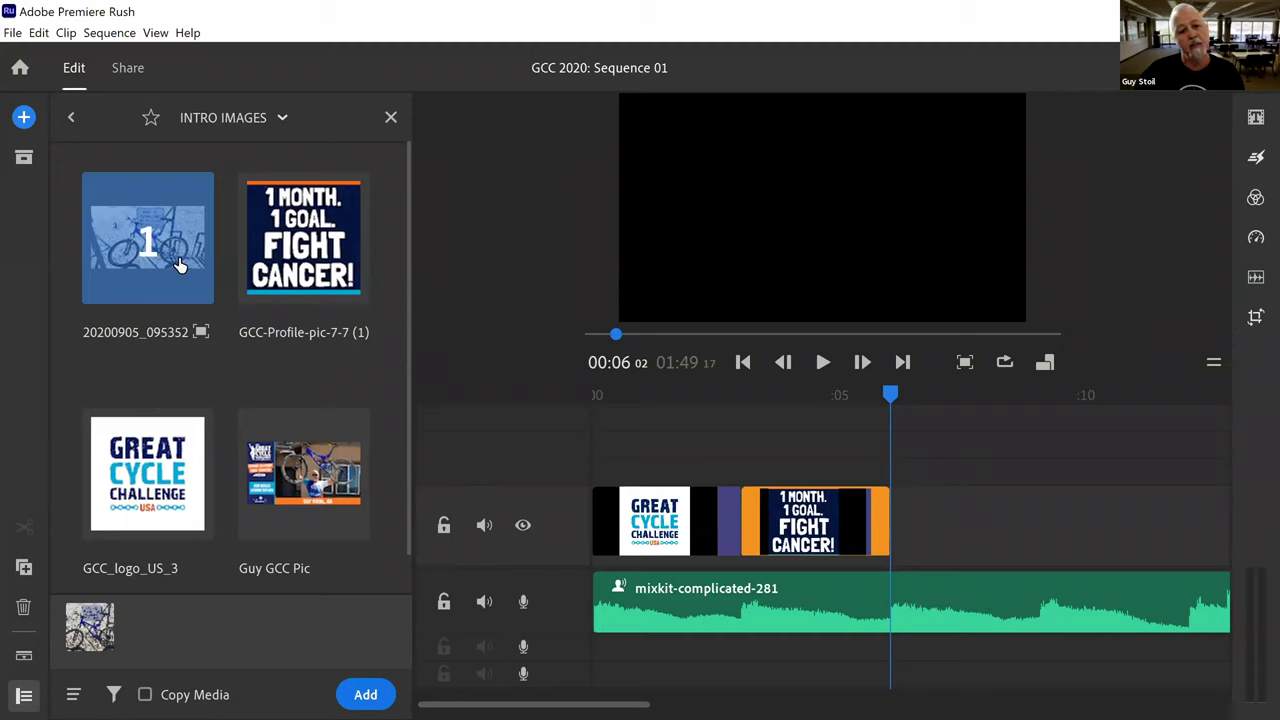
click(298, 486)
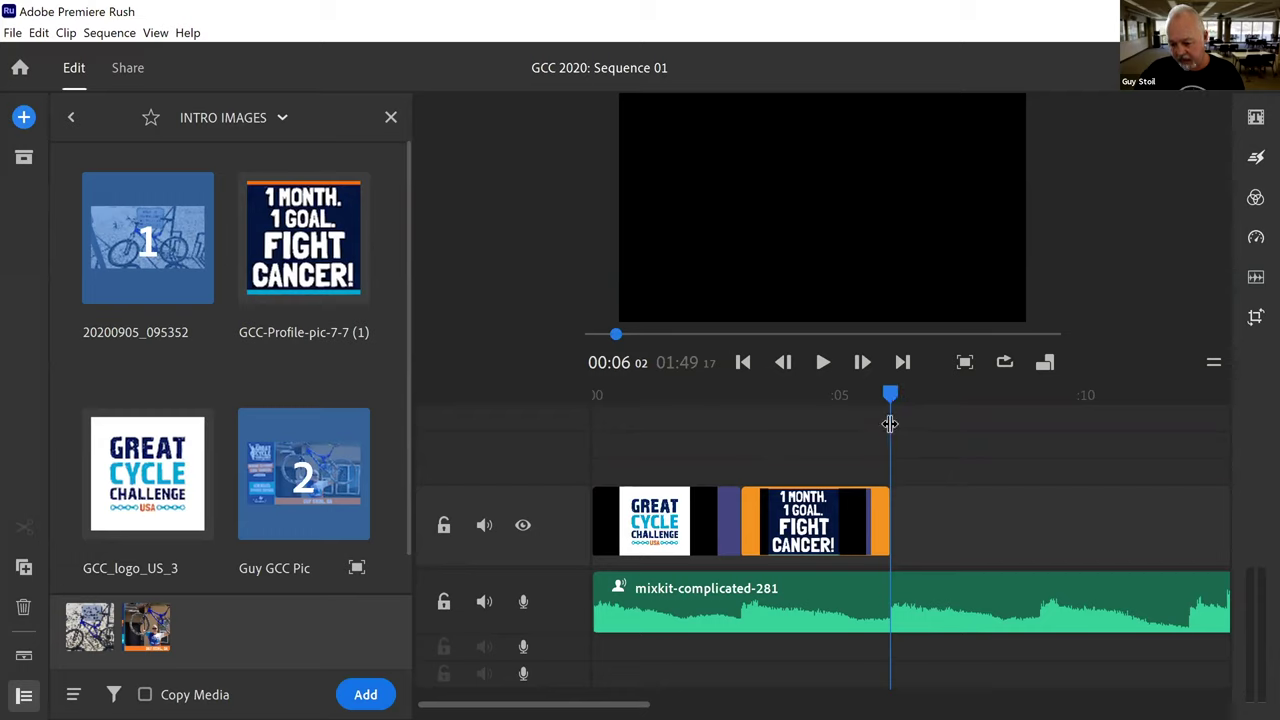
click(366, 695)
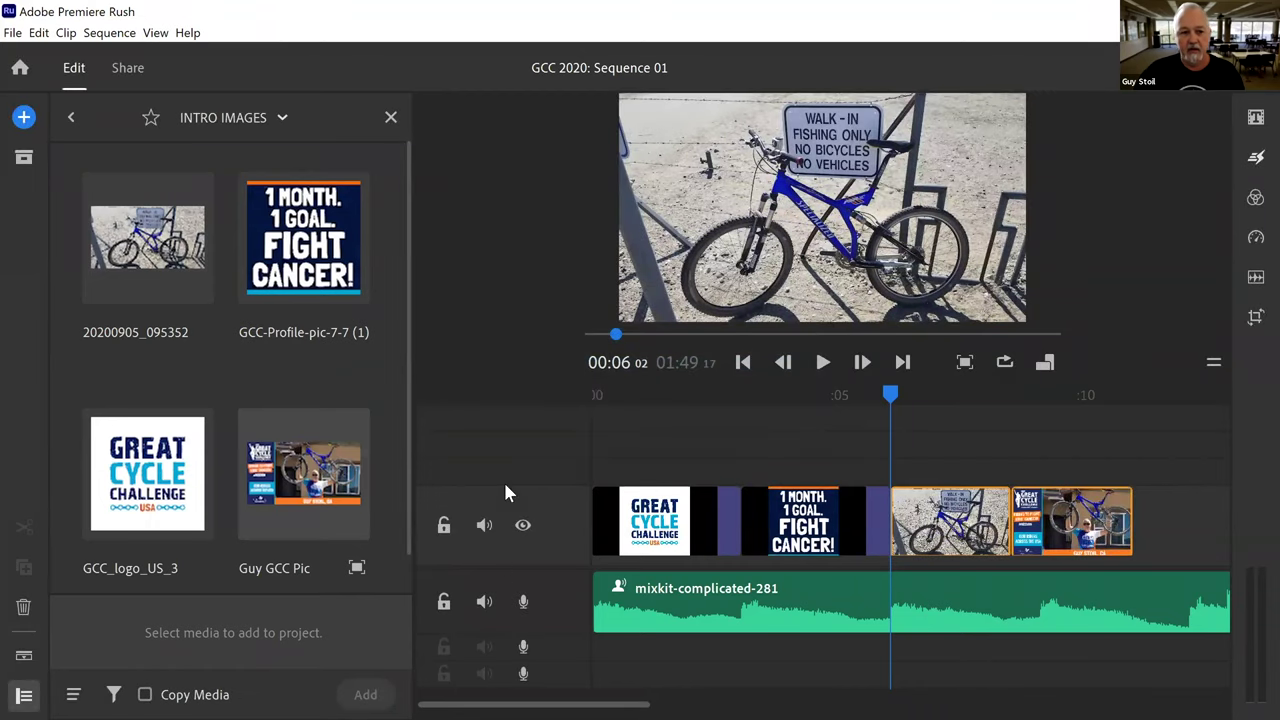
click(391, 119)
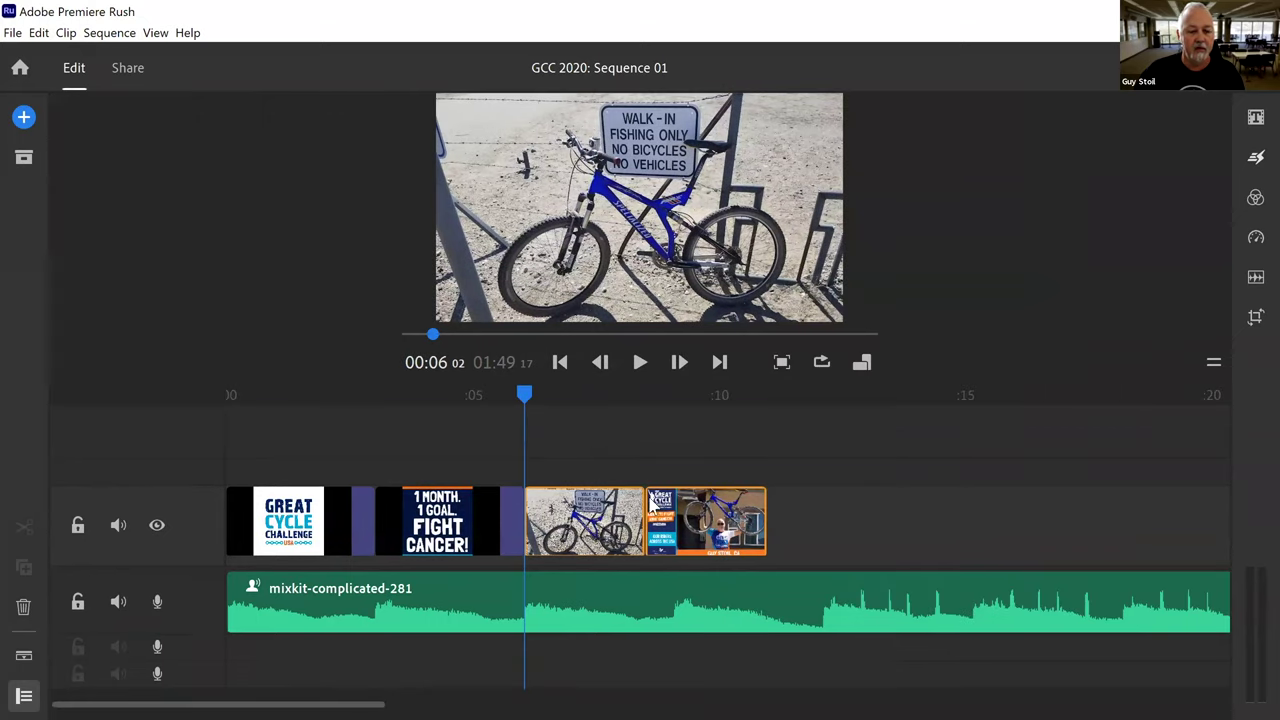
- Move the rider's picture clip to a higher video track, starting at about 9.4 seconds, and select the bicycle photo clip
click(807, 518)
click(723, 522)
drag(736, 510, 757, 444)
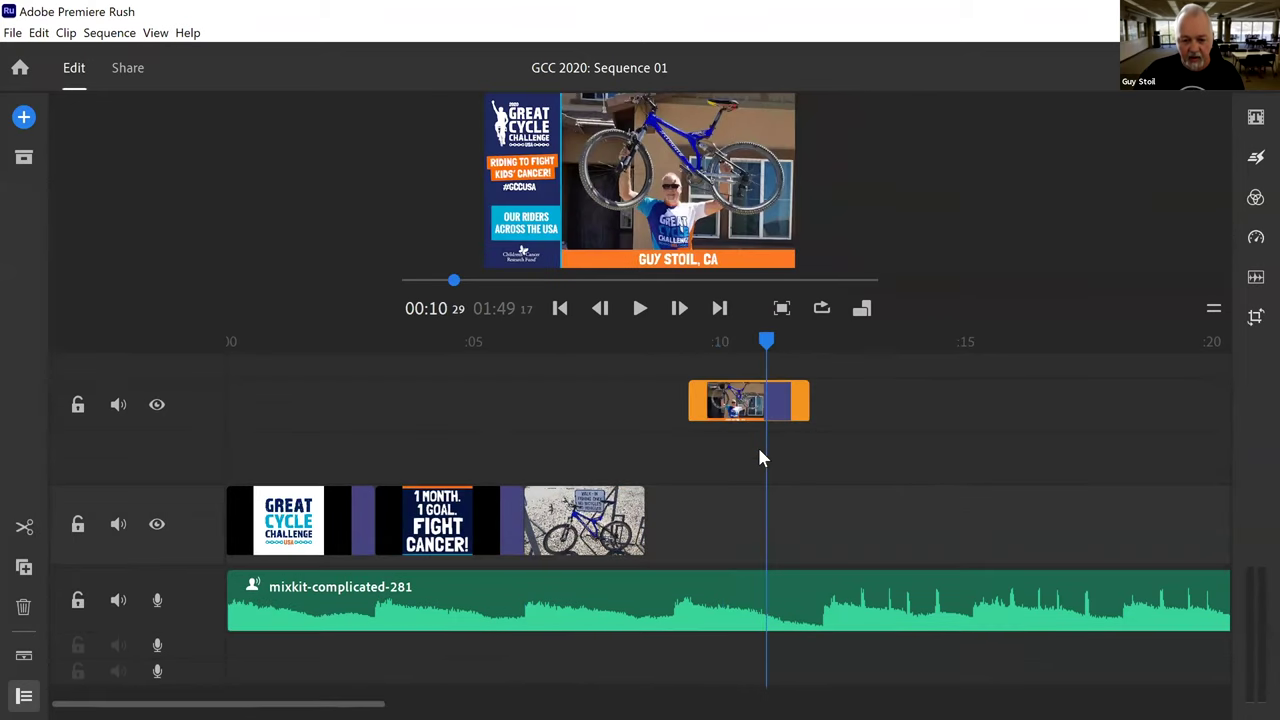
click(585, 522)
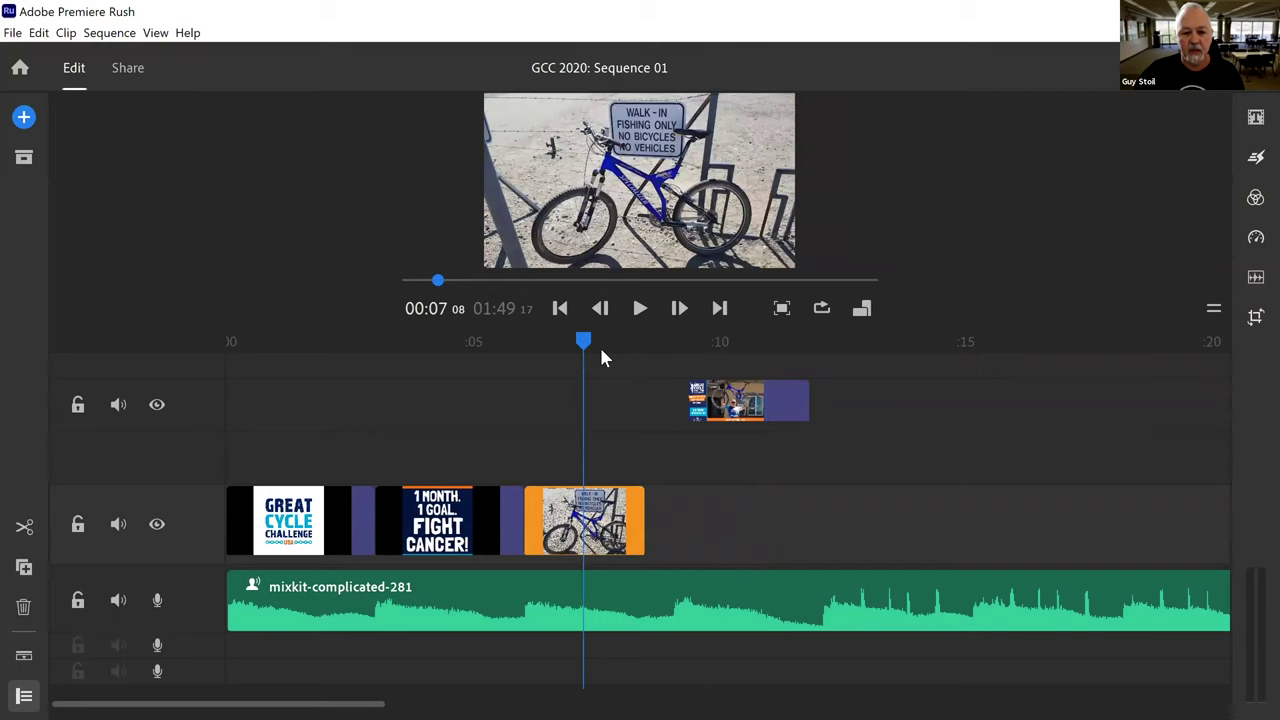
- Extend the bicycle photo clip to about 10 seconds and trim its end back to the music change at 00:09:02
drag(583, 342, 721, 345)
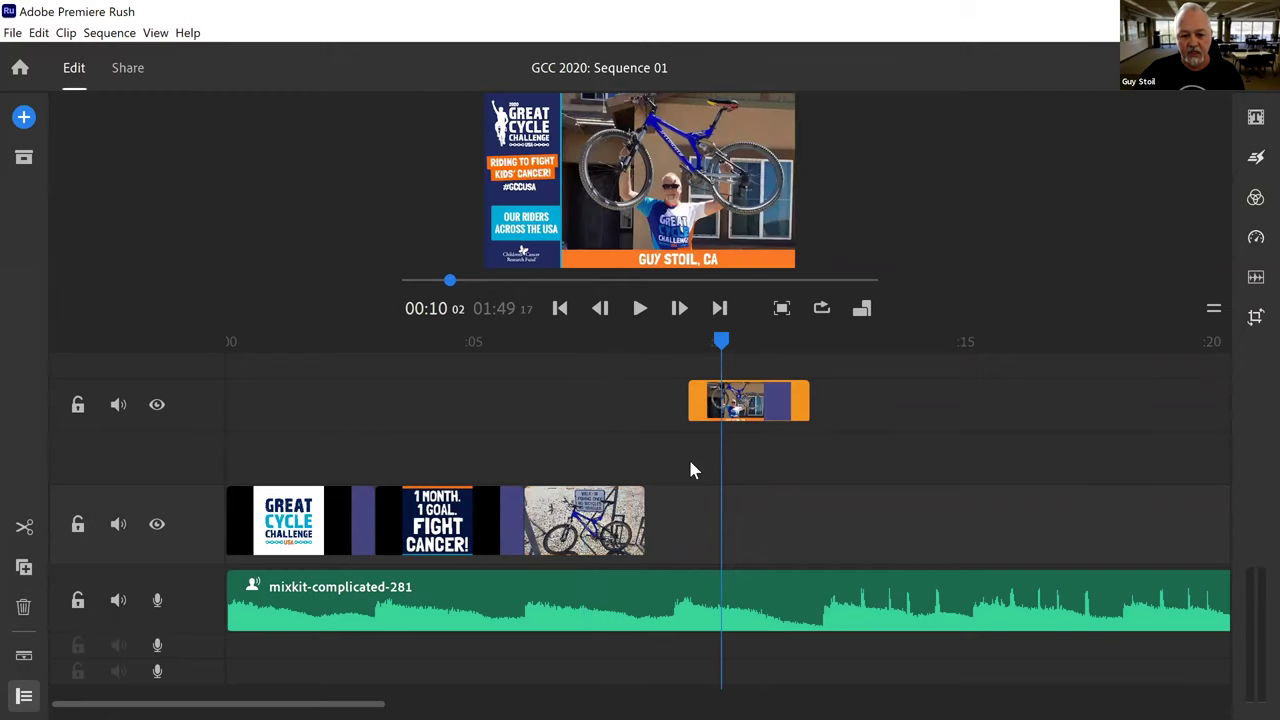
click(644, 511)
drag(644, 511, 720, 511)
click(794, 400)
drag(797, 342, 671, 426)
drag(670, 345, 672, 345)
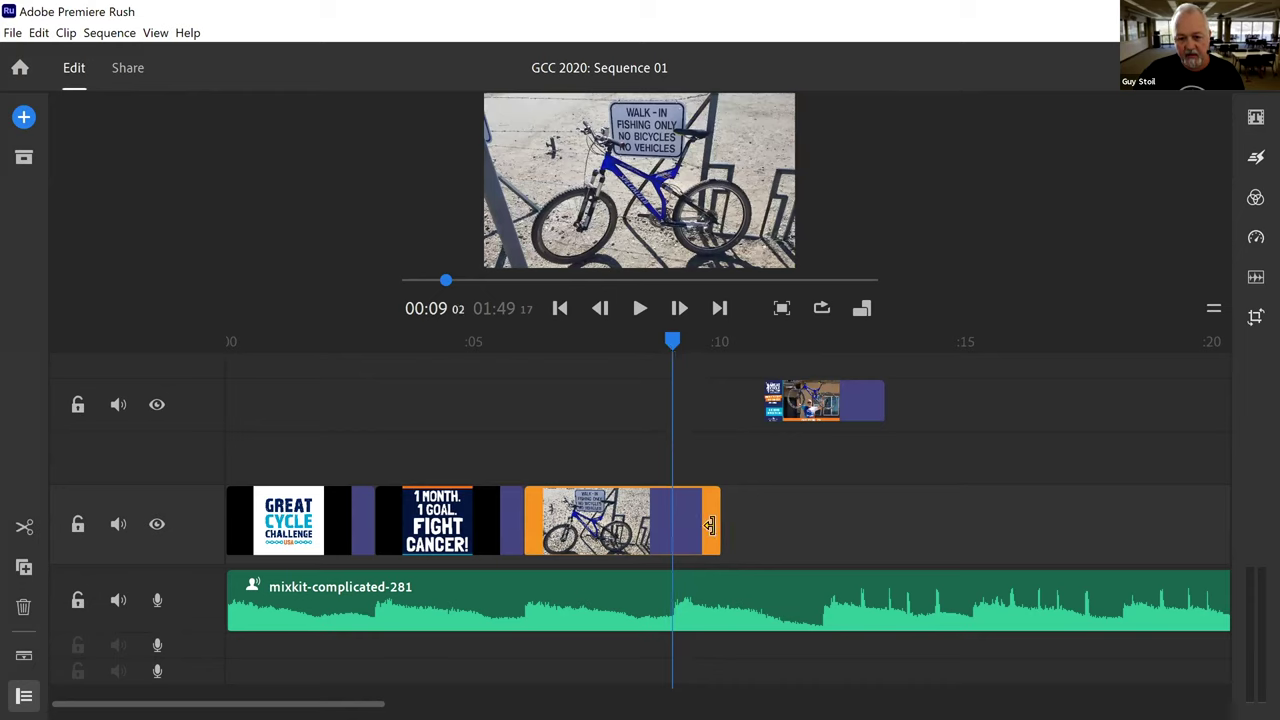
drag(710, 527, 673, 524)
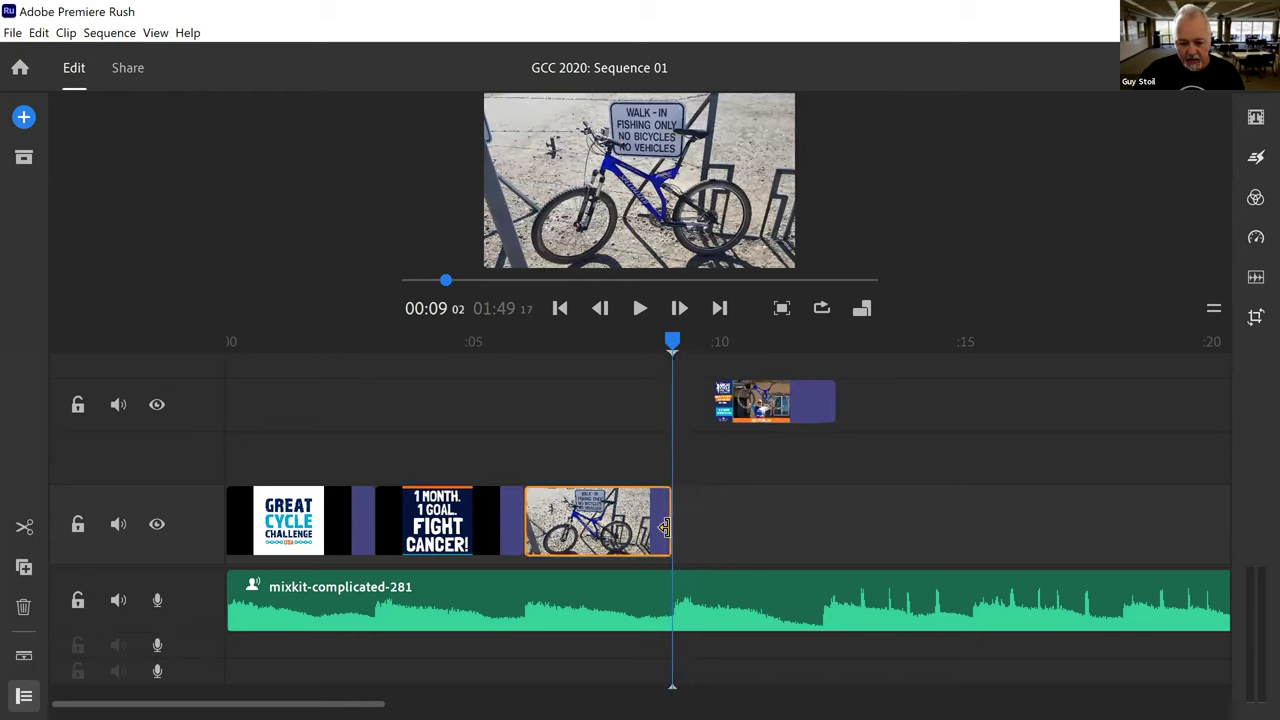
- Move the rider's picture clip to the main video track after the bicycle photo and set its end at 00:12:04
click(770, 405)
drag(770, 410, 762, 540)
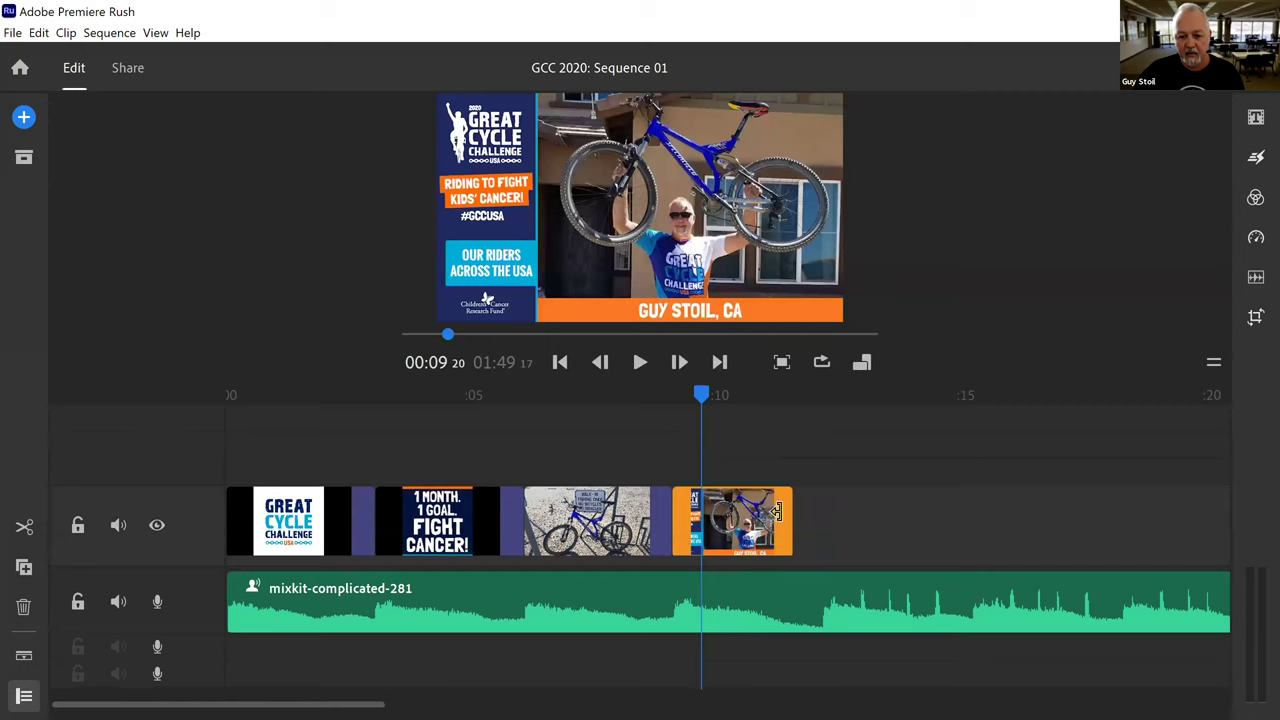
drag(788, 518, 882, 515)
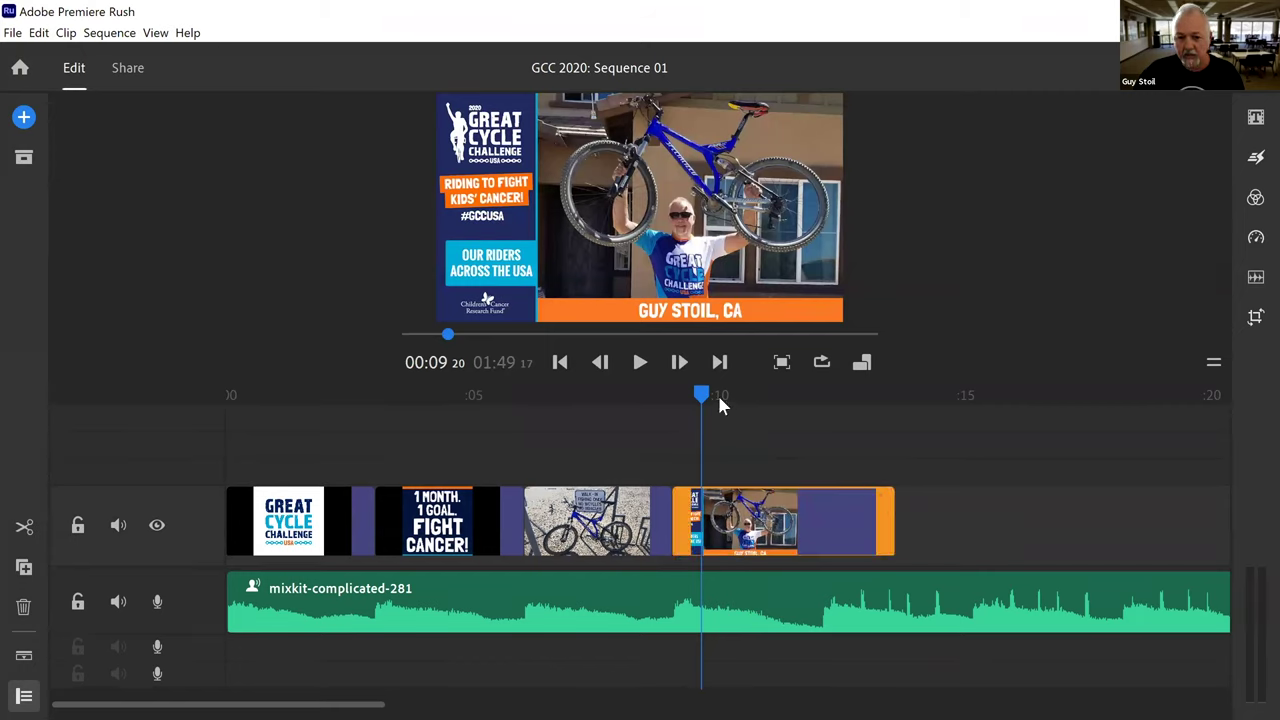
drag(700, 398, 823, 404)
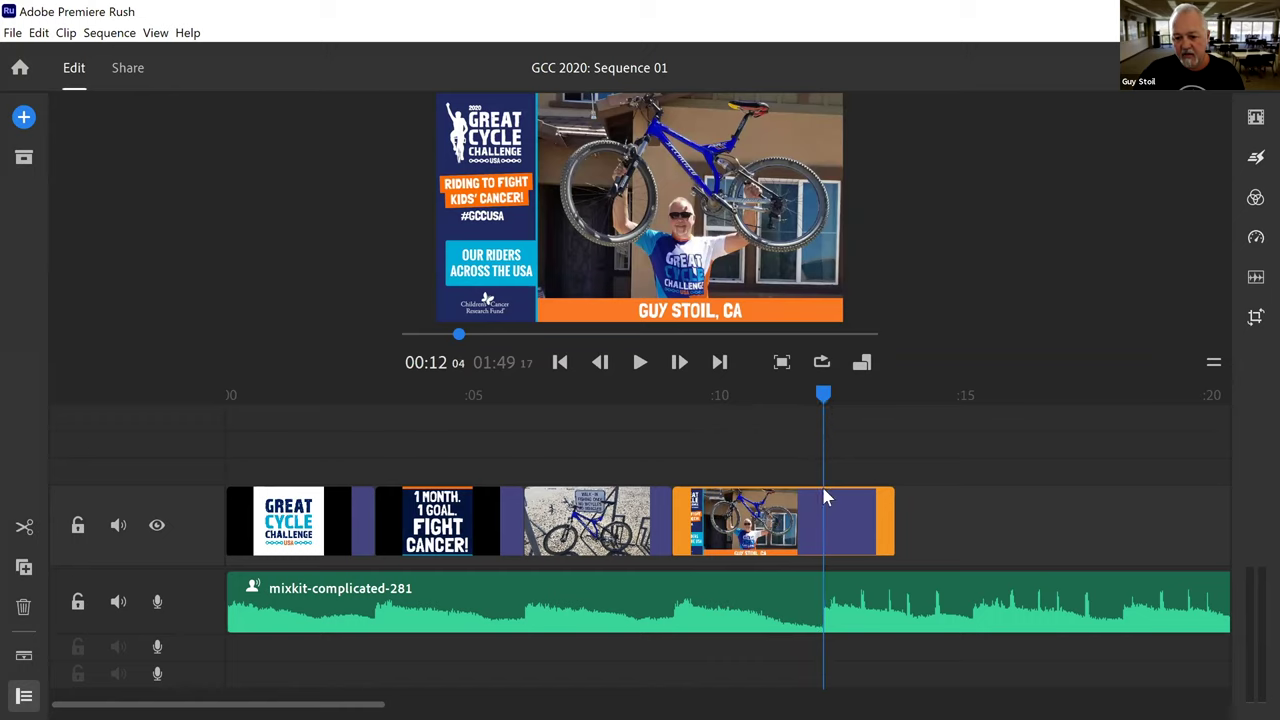
drag(881, 515, 819, 523)
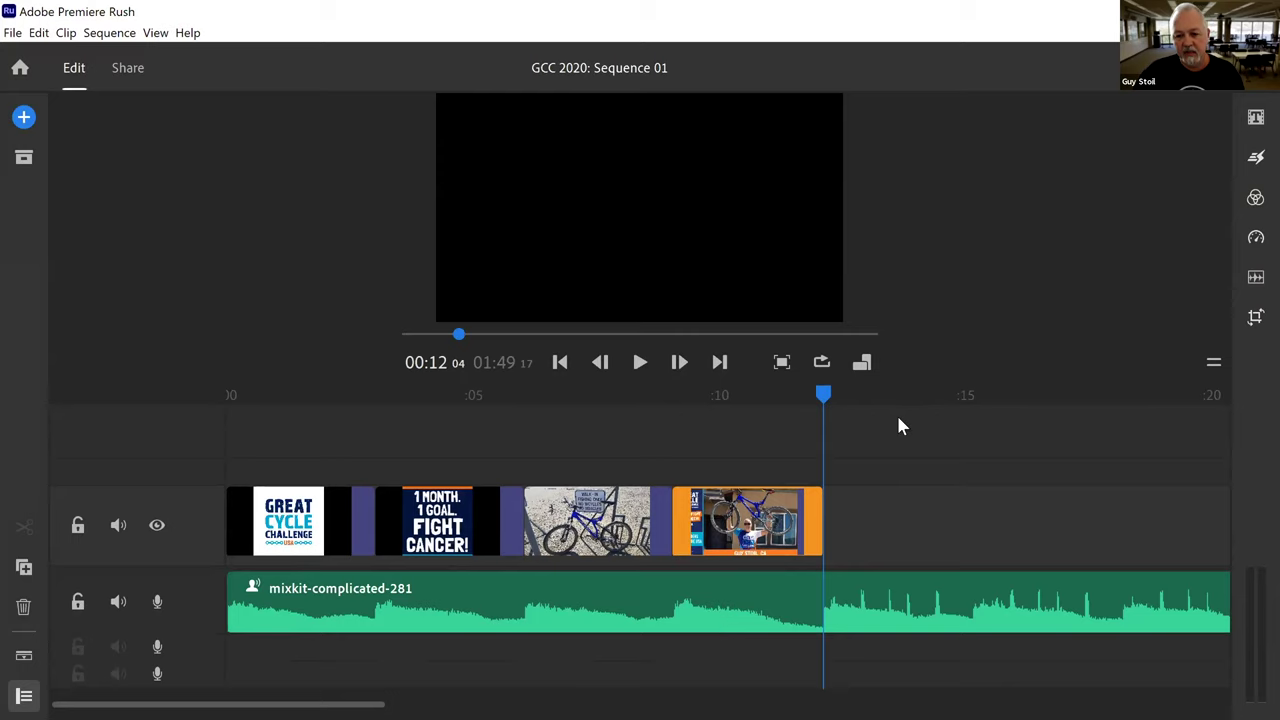
- Play the sequence from the beginning to check the four intro clips against the music beats
drag(825, 400, 62, 463)
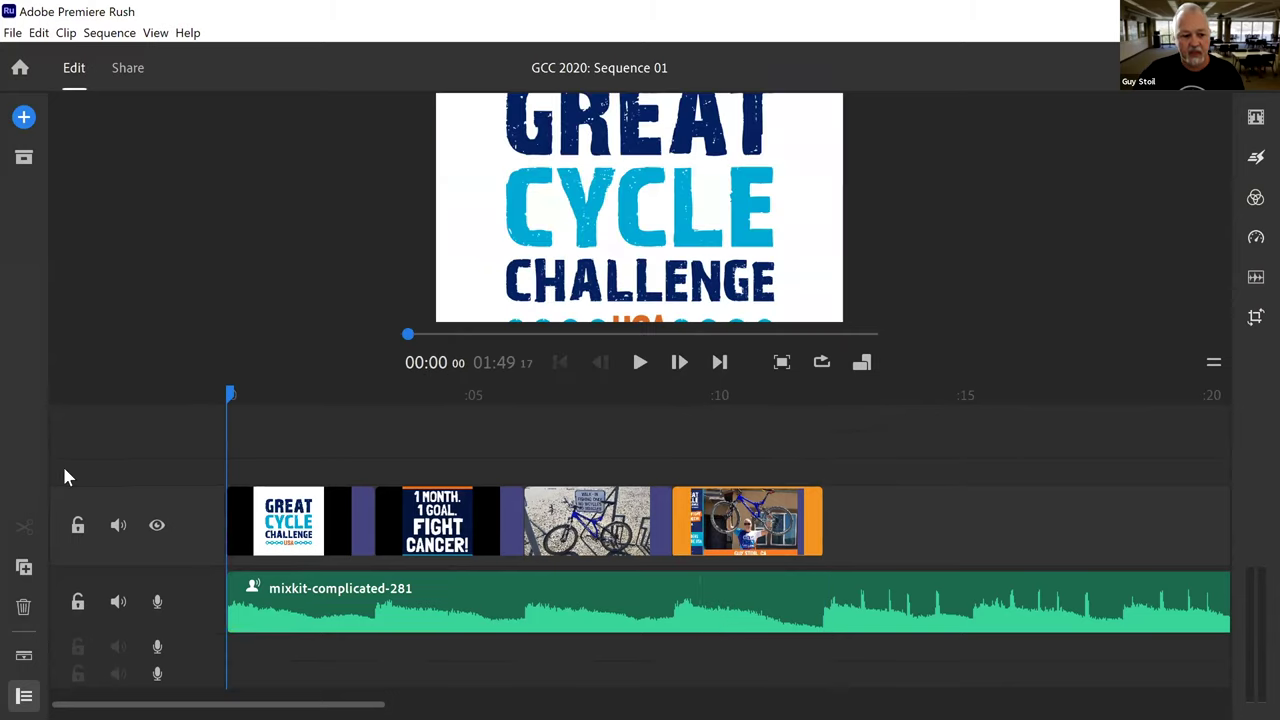
key(space)
key(XF86AudioRaiseVolume)
key(XF86AudioRaiseVolume)
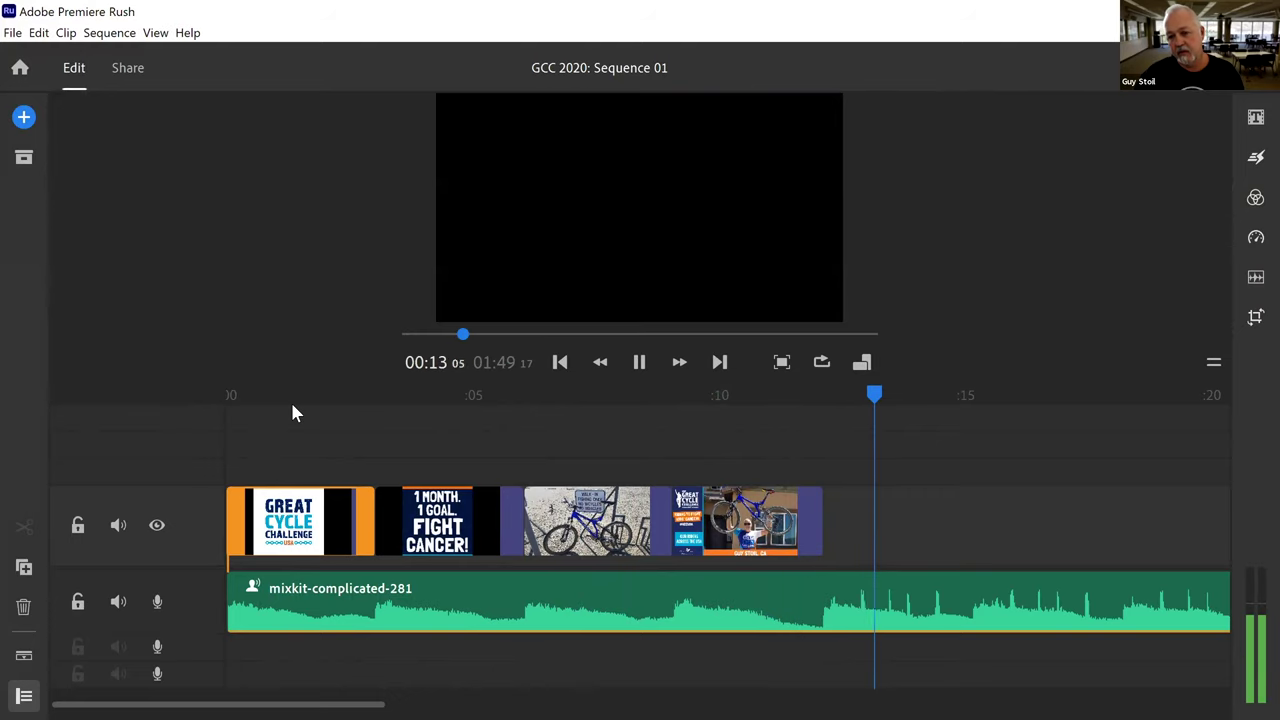
key(space)
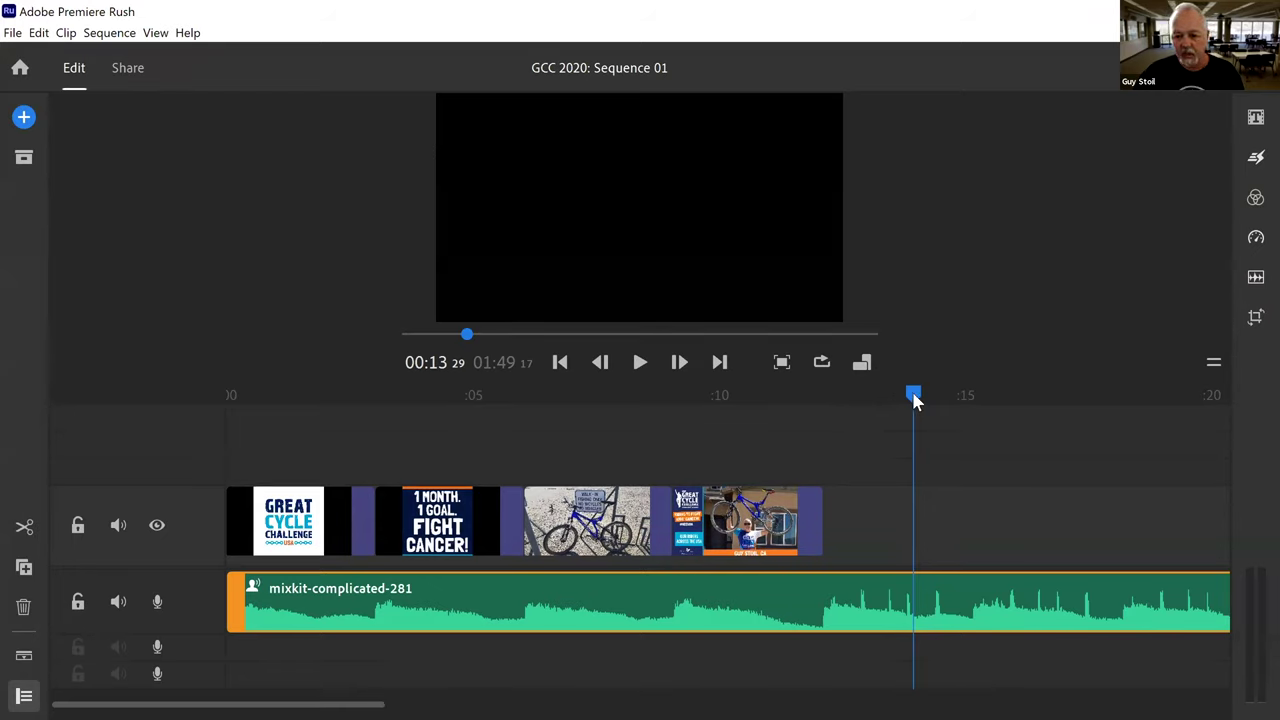
- Turn on Pan and Zoom for the Great Cycle Challenge logo clip
drag(915, 400, 288, 437)
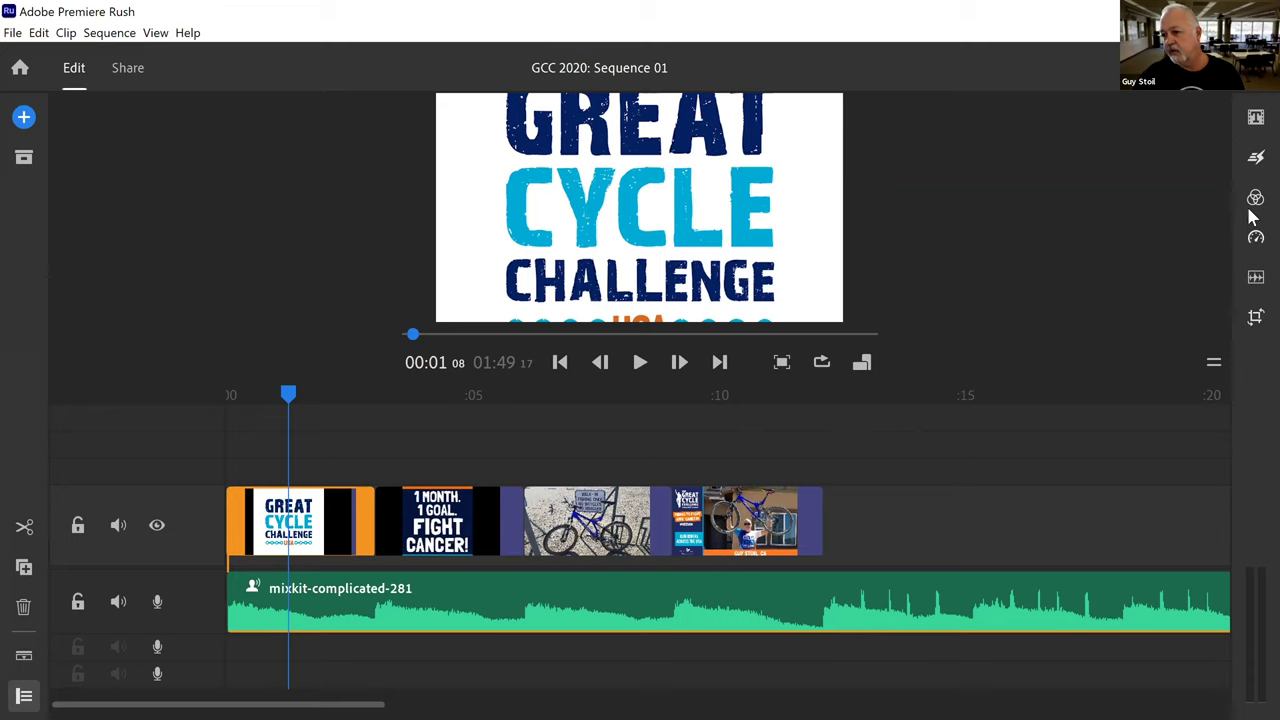
click(1254, 318)
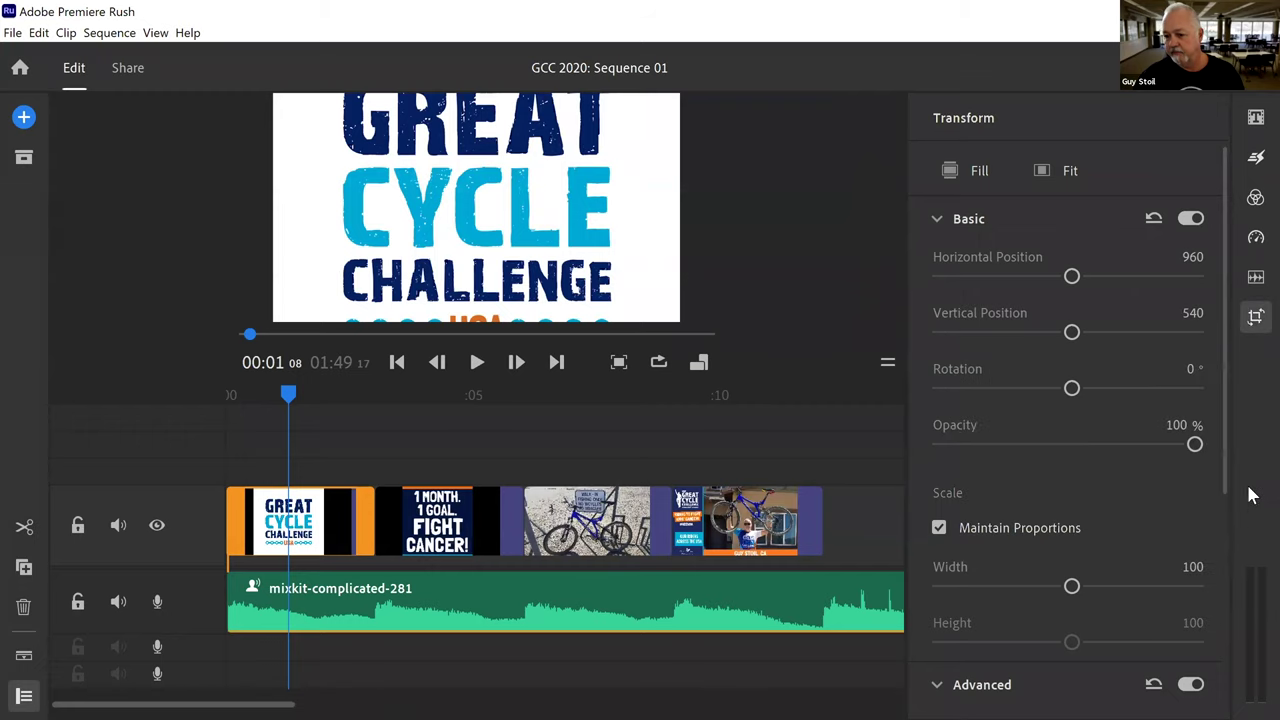
click(1254, 322)
click(1255, 162)
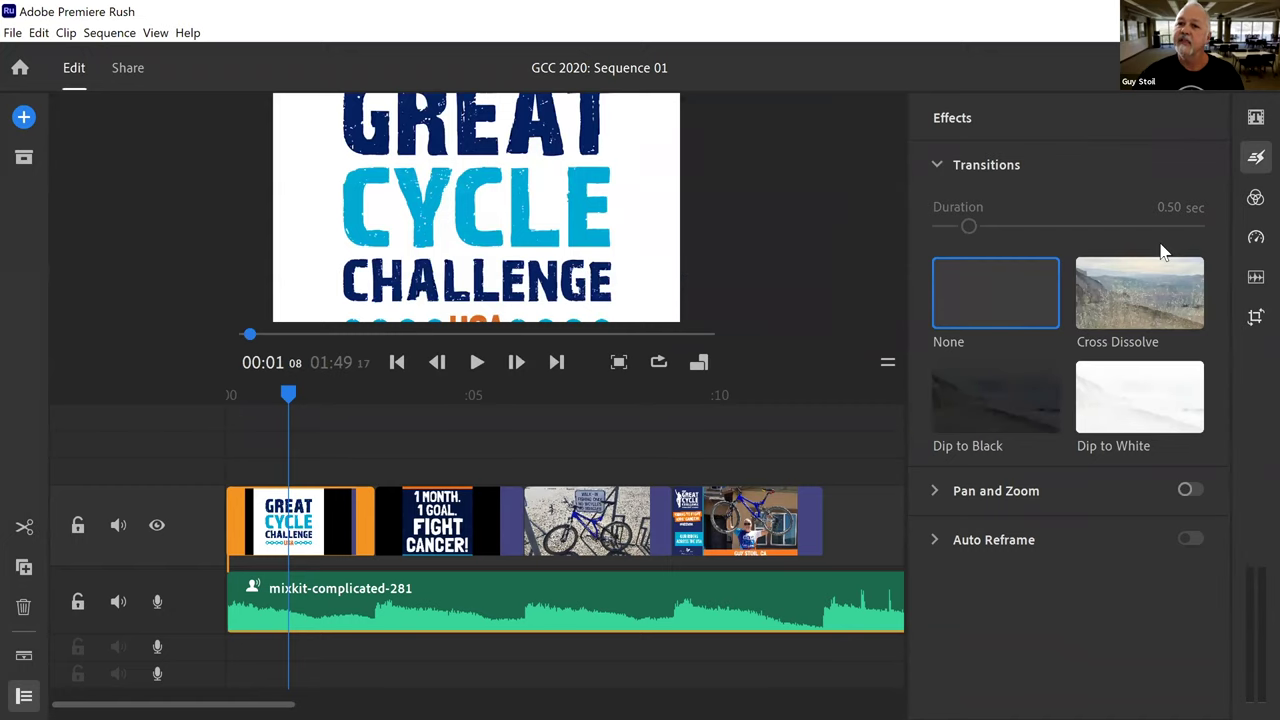
click(1197, 486)
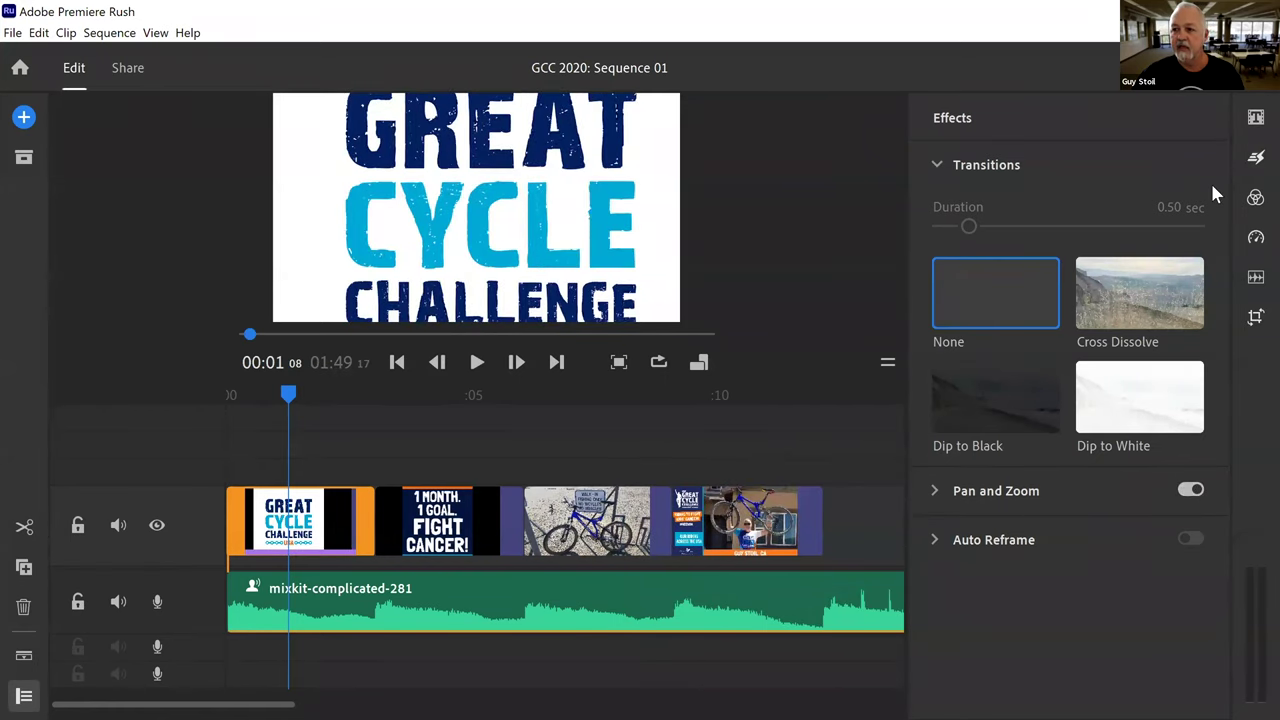
click(1256, 117)
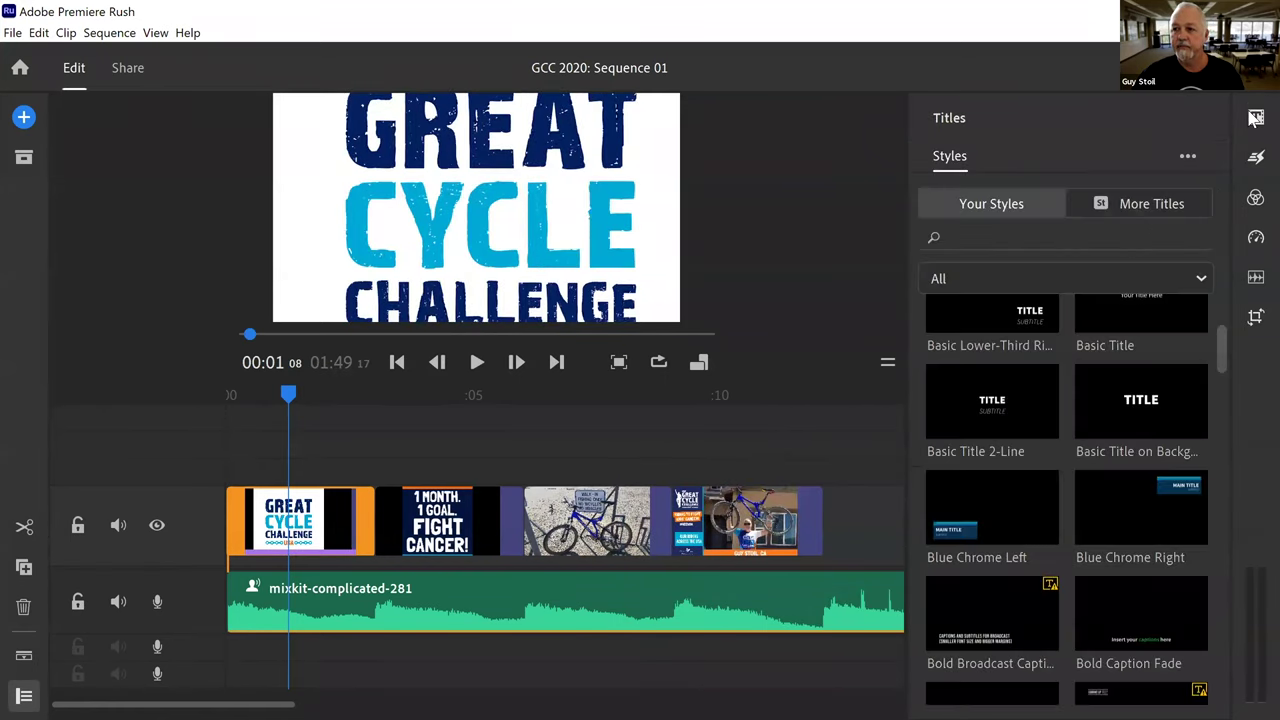
click(1256, 117)
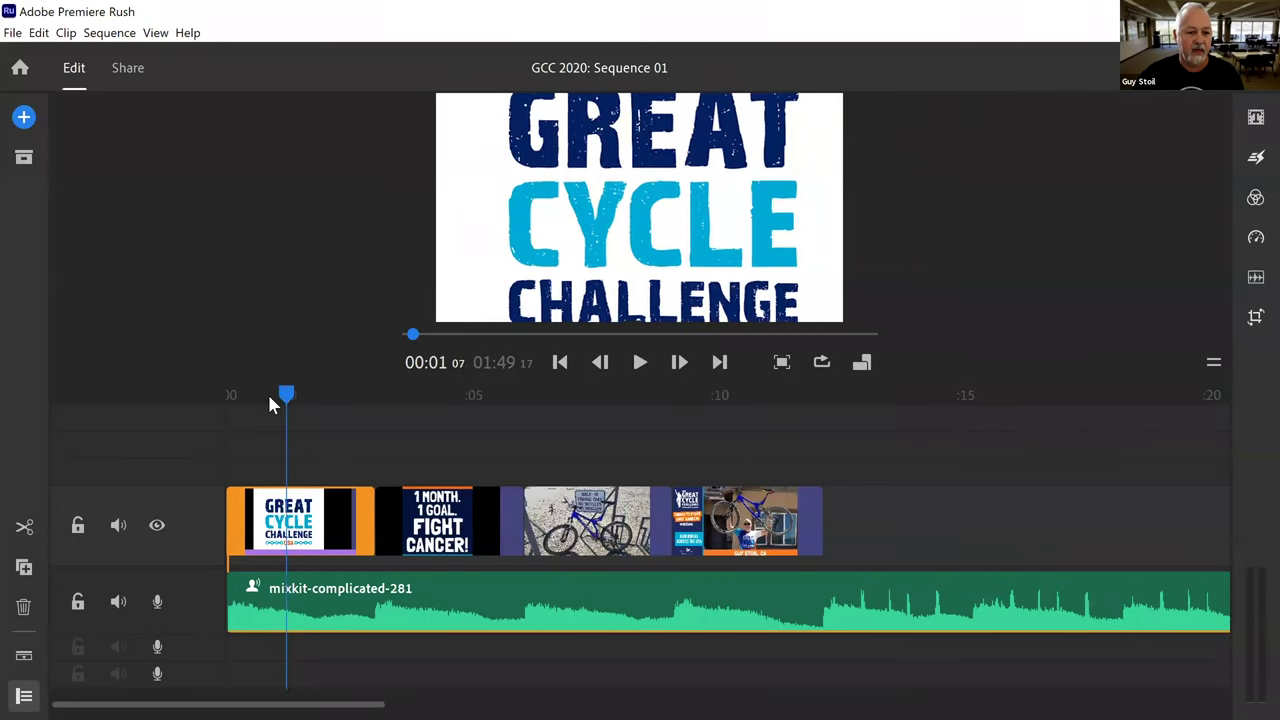
- Play the logo clip from the start to check its Pan and Zoom motion
key(Home)
key(space)
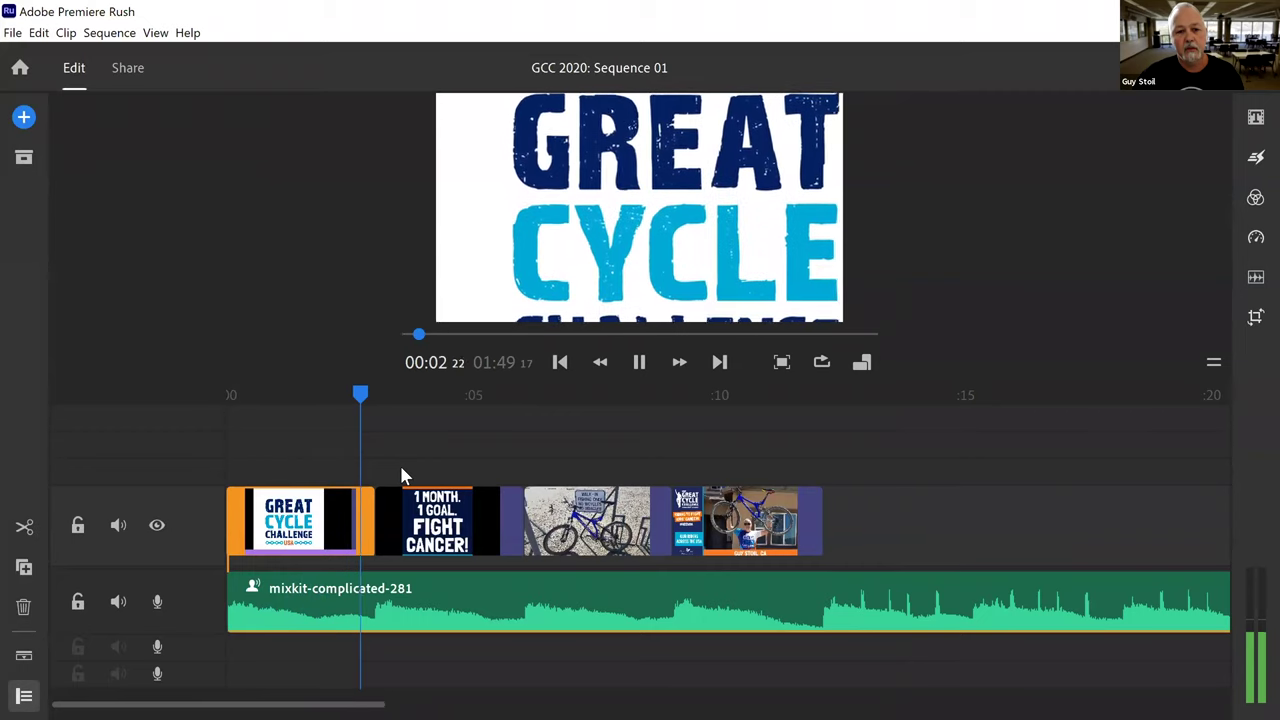
click(411, 394)
- Fit the Great Cycle Challenge logo to the frame and play the opening through to the "Fight Cancer!" clip at 00:04:04
drag(411, 394, 285, 420)
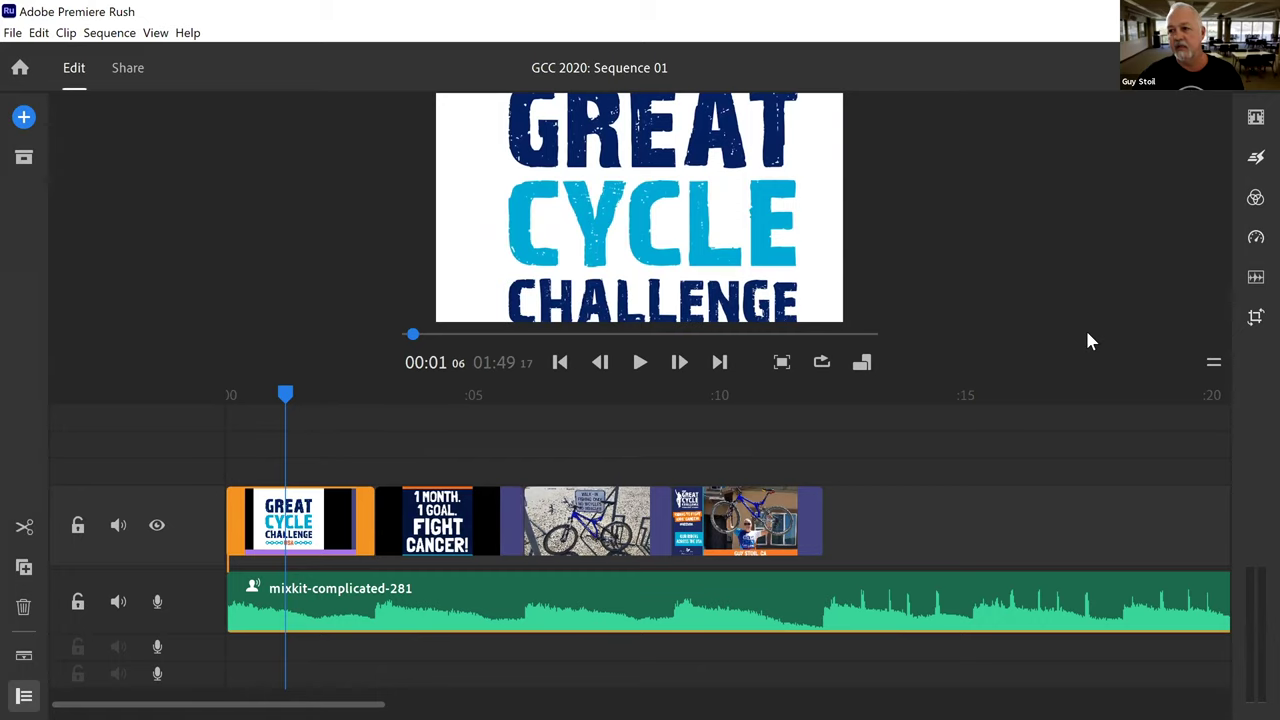
click(1255, 317)
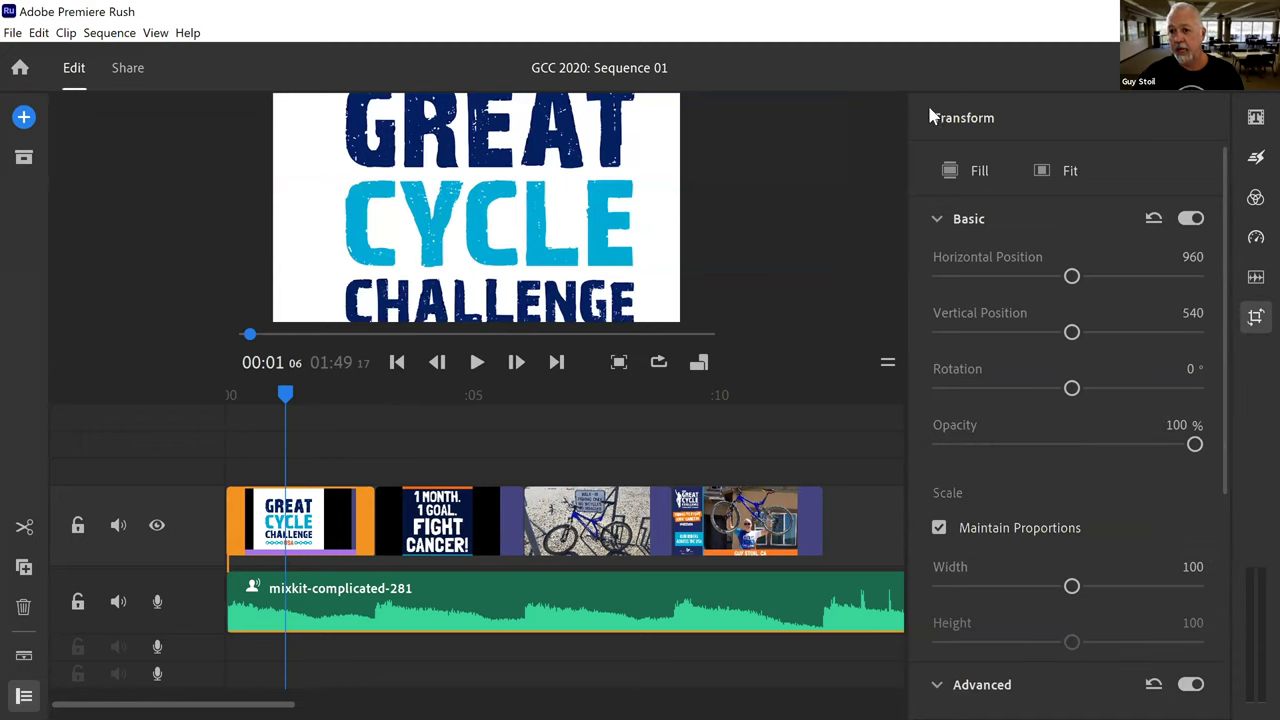
click(1045, 172)
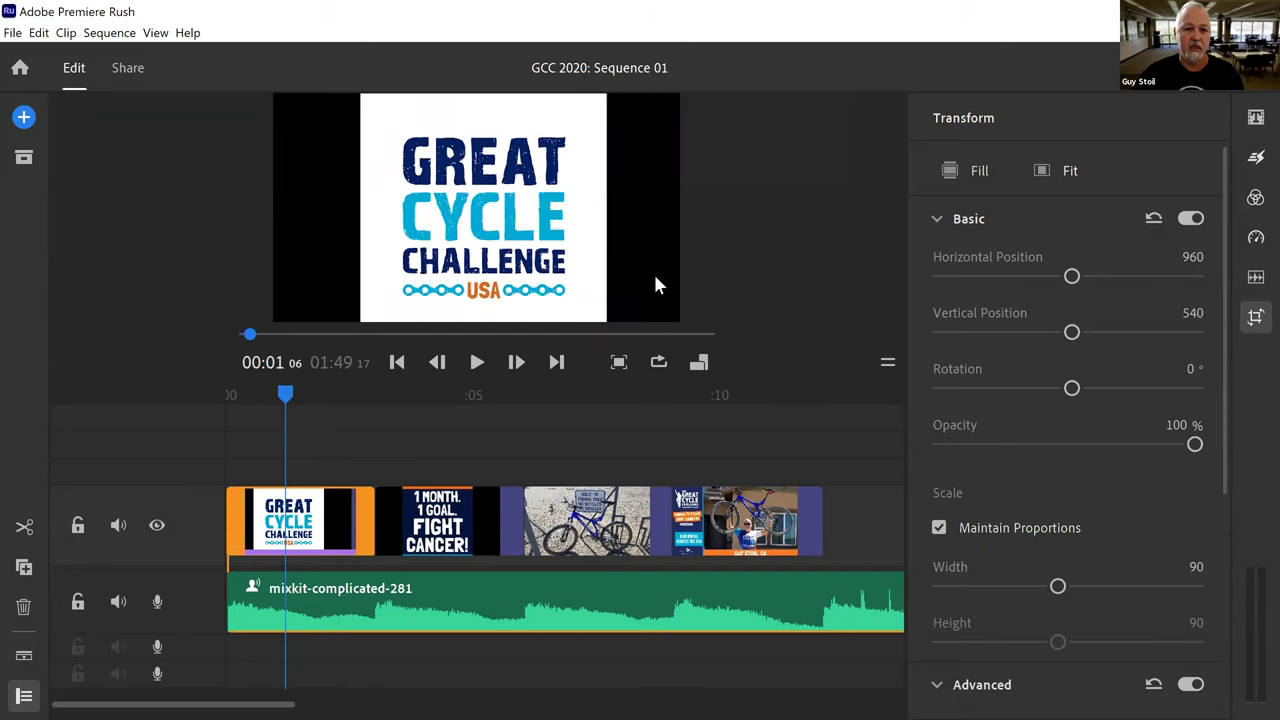
drag(290, 397, 221, 401)
key(space)
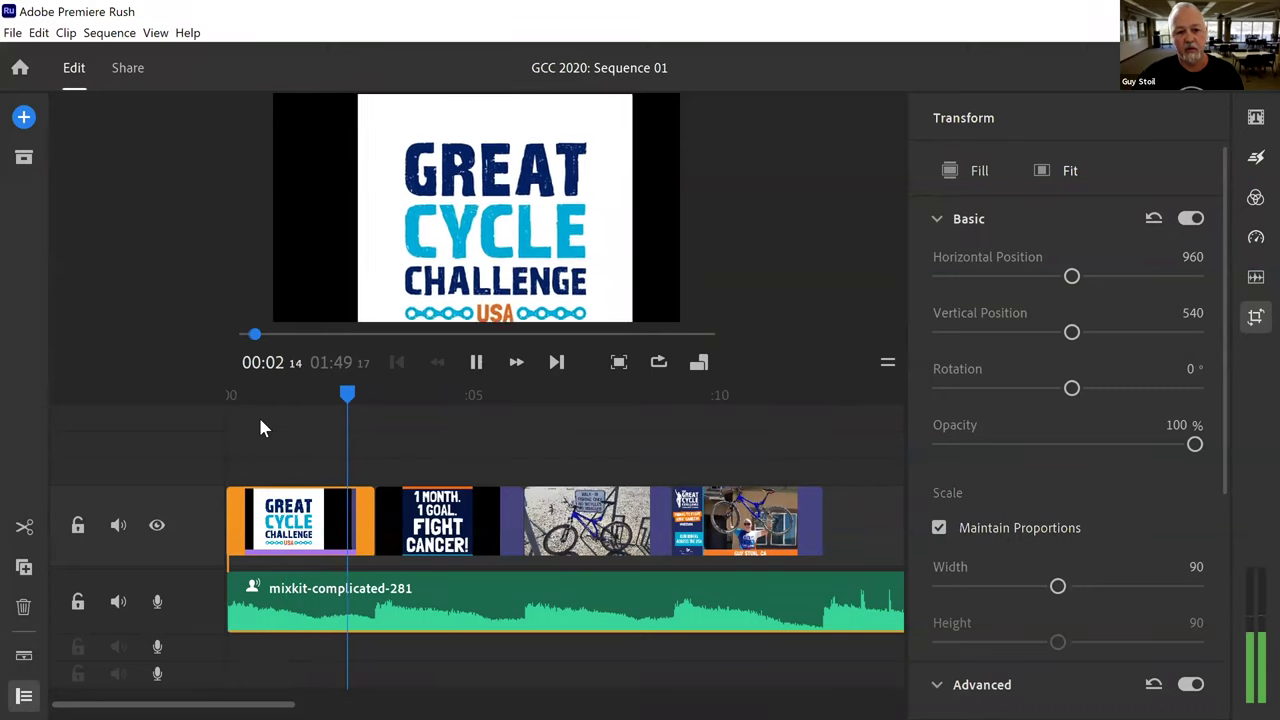
key(space)
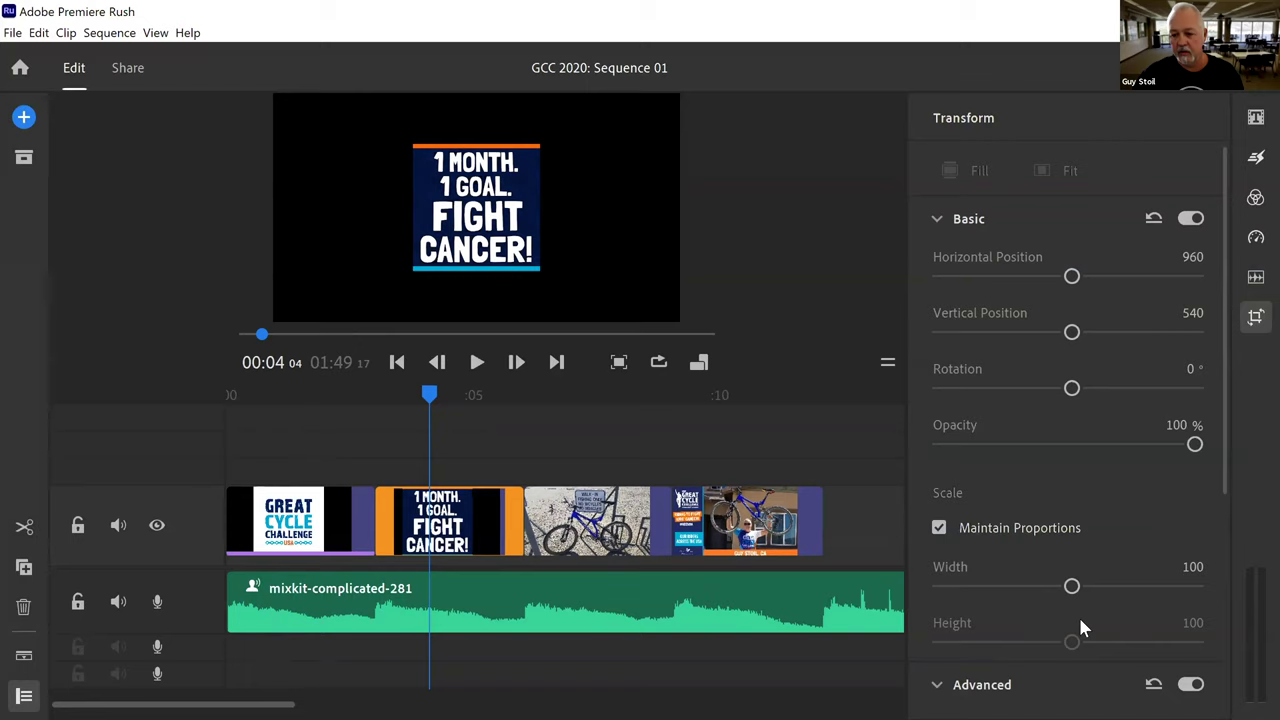
- Scale the "Fight Cancer!" image to 171 with its proportions kept and turn on Pan and Zoom for it
drag(1073, 587, 1157, 587)
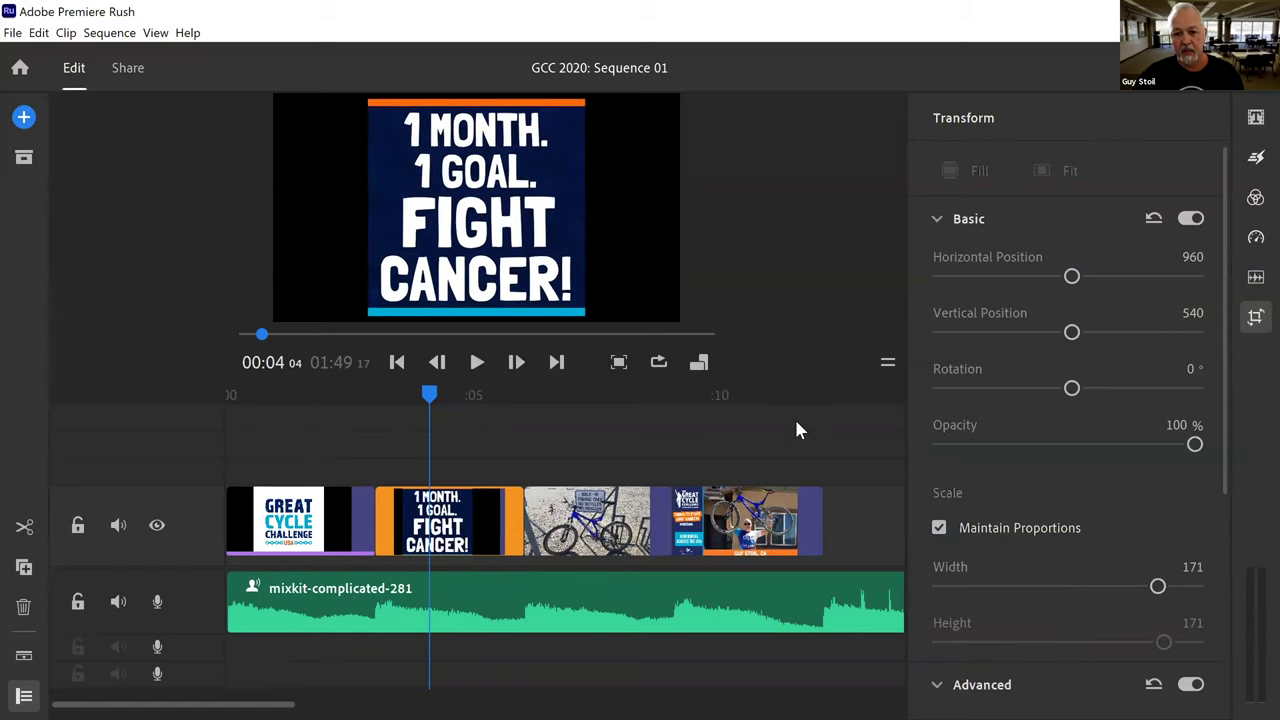
click(1255, 317)
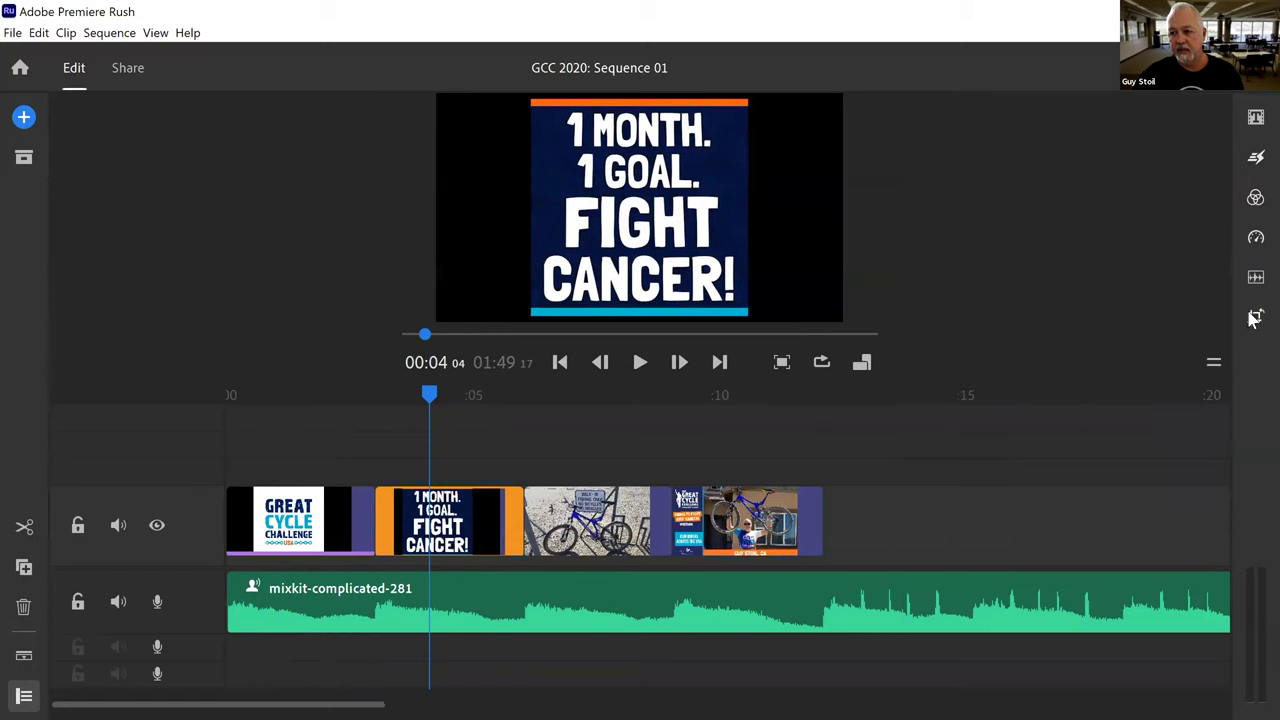
click(1256, 160)
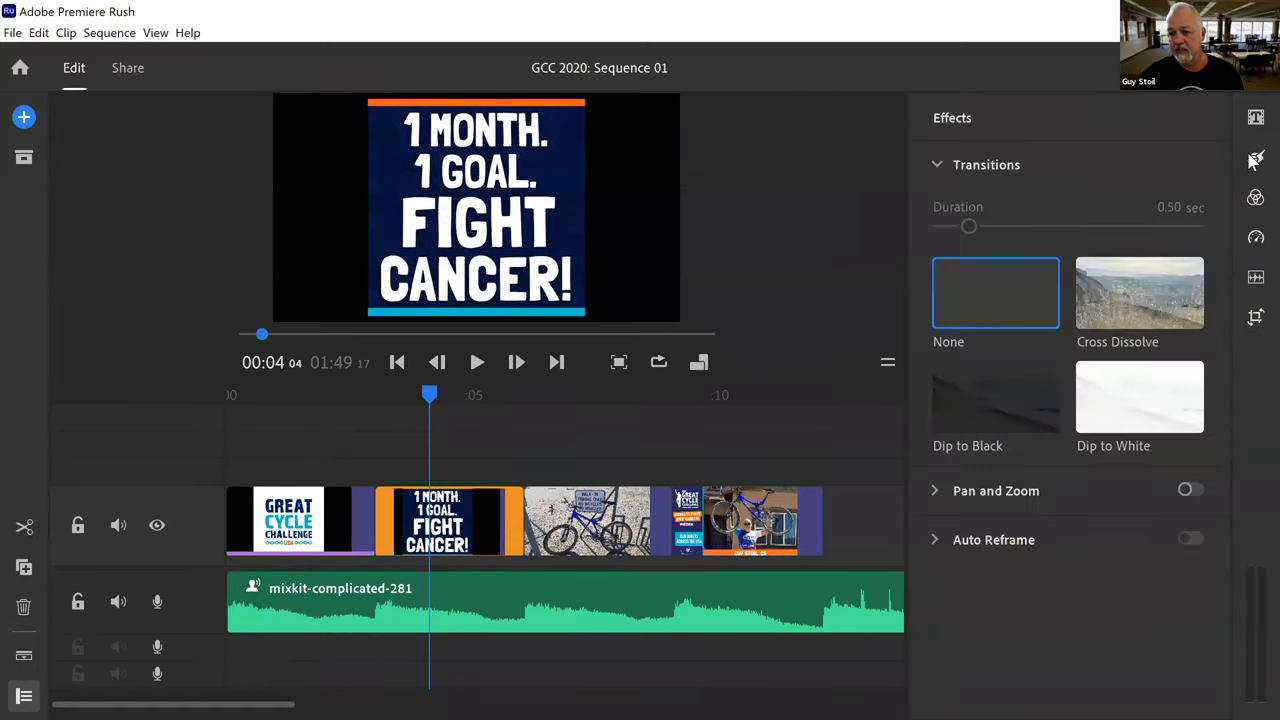
click(1199, 490)
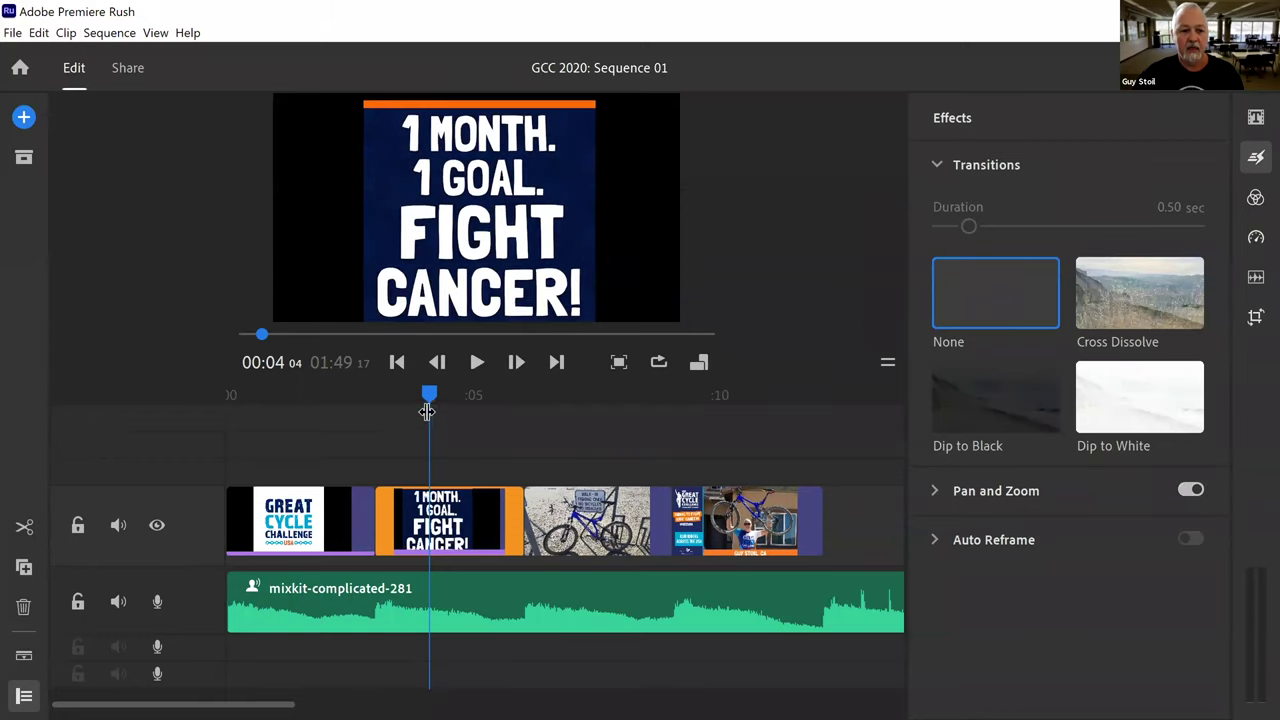
- Turn on Pan and Zoom for the bicycle photo clip and the rider's picture clip
drag(430, 395, 576, 415)
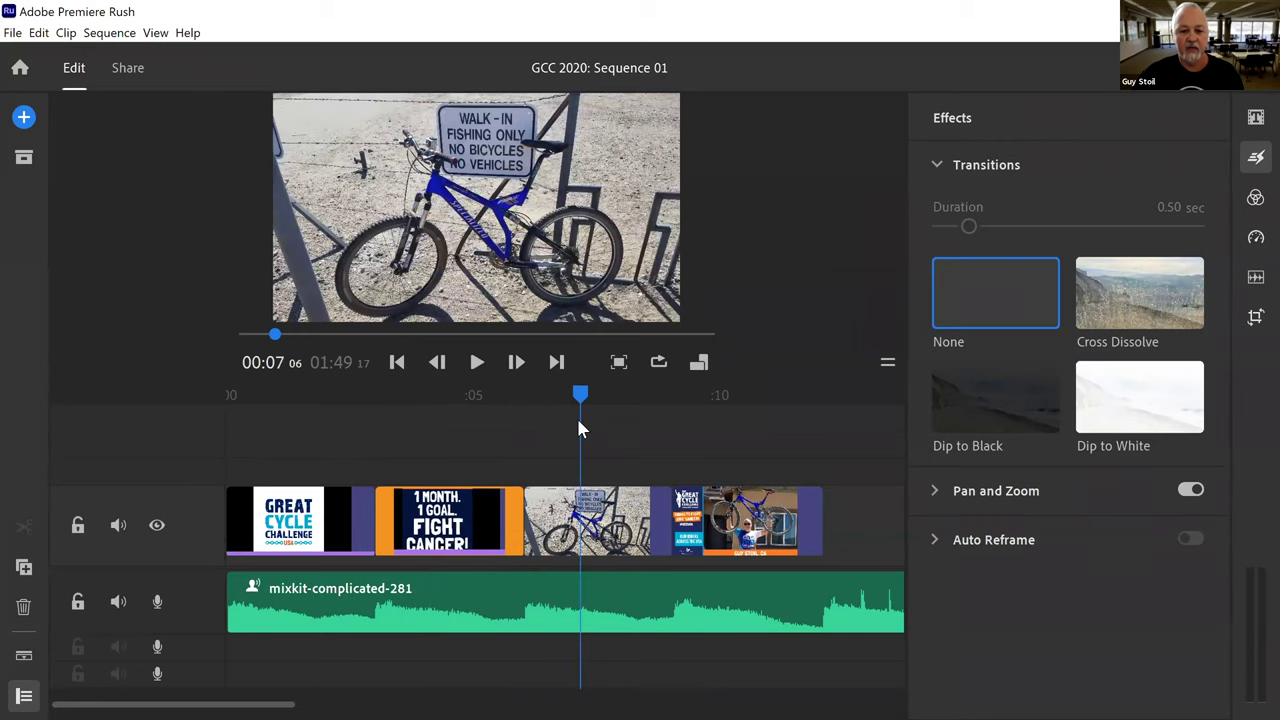
click(1196, 490)
drag(582, 400, 721, 396)
click(1196, 487)
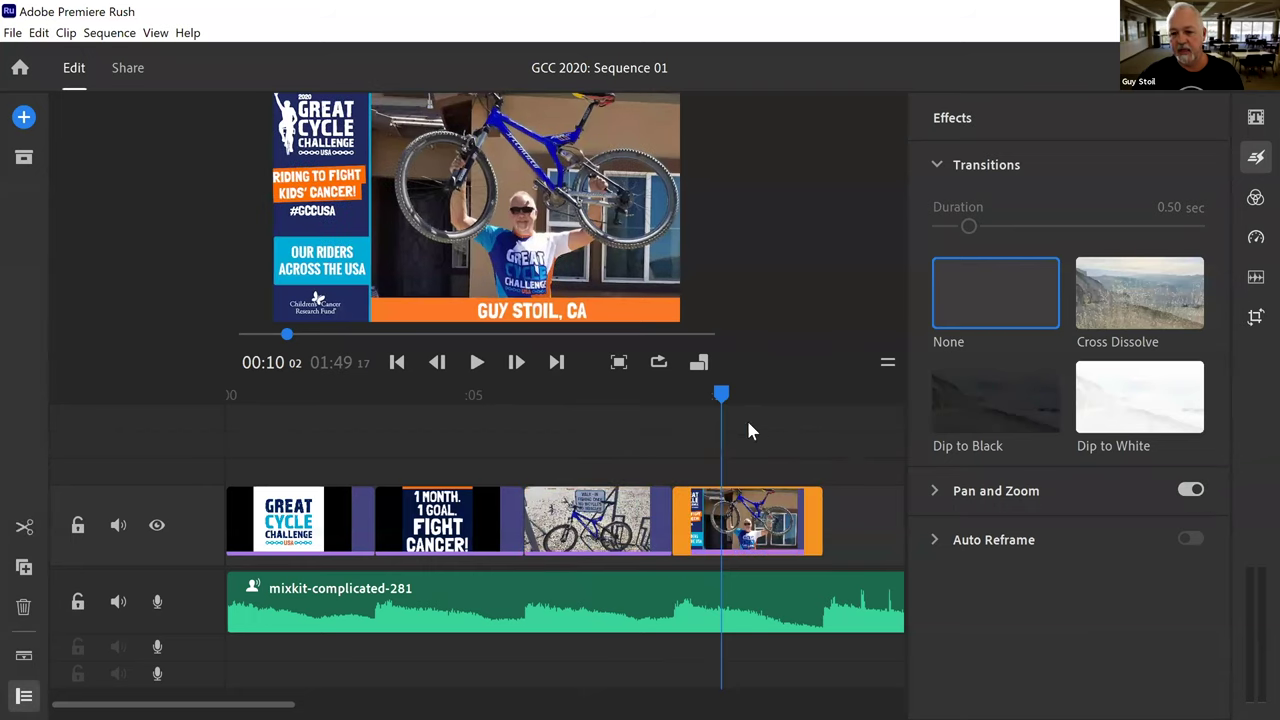
- Play the intro from the logo clip through the rider's picture to review the Pan and Zoom effects
click(286, 490)
key(space)
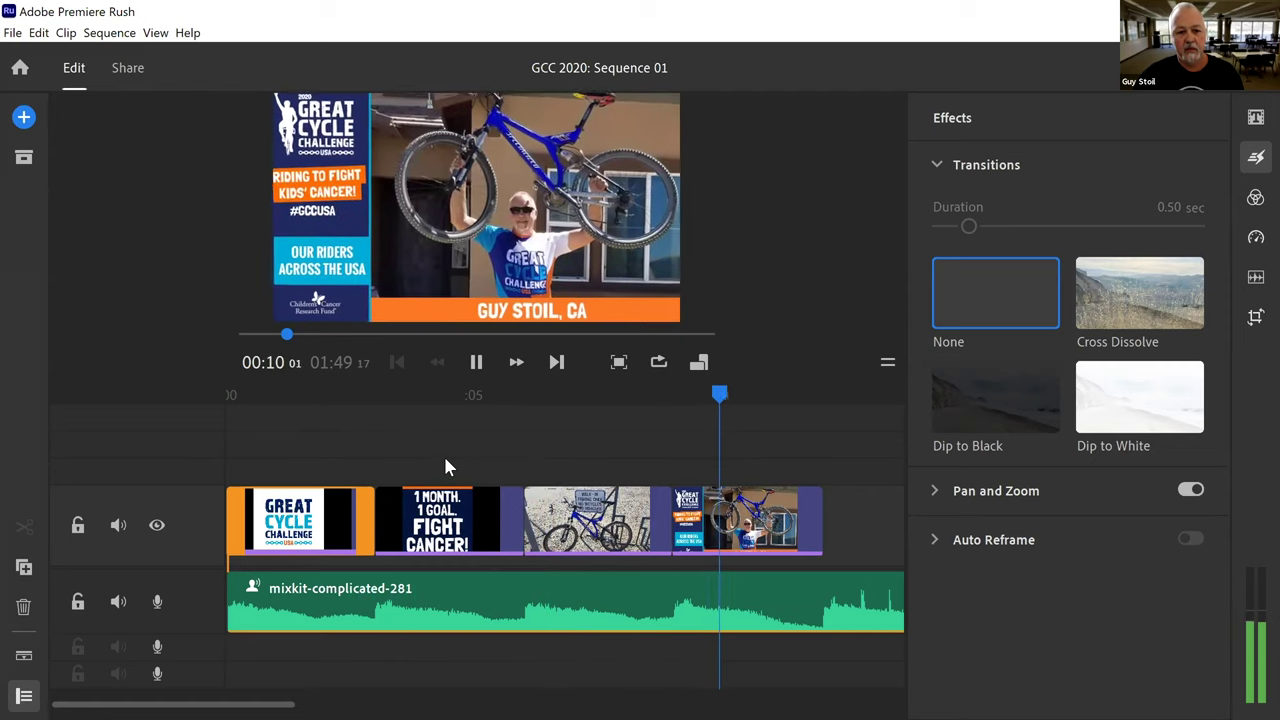
click(778, 515)
- Shift the "Fight Cancer!" image up and to the left within the frame and play the intro from 00:00:19
drag(732, 395, 455, 403)
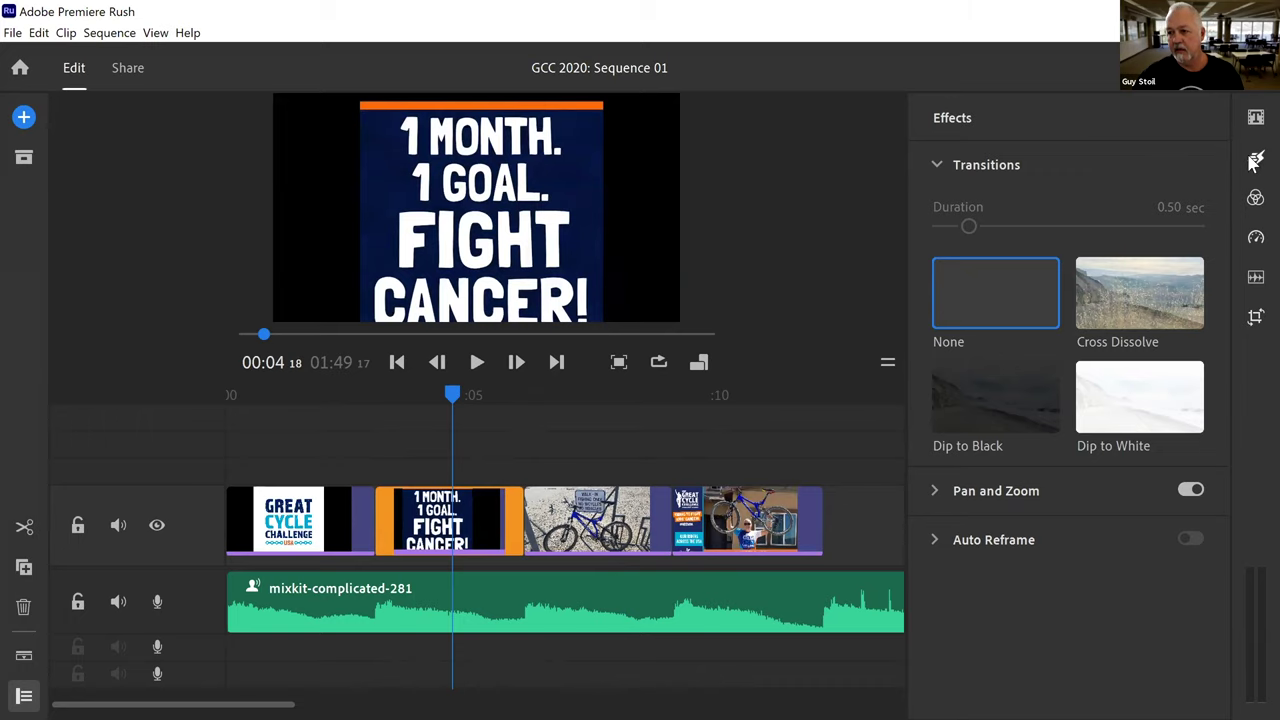
click(1256, 160)
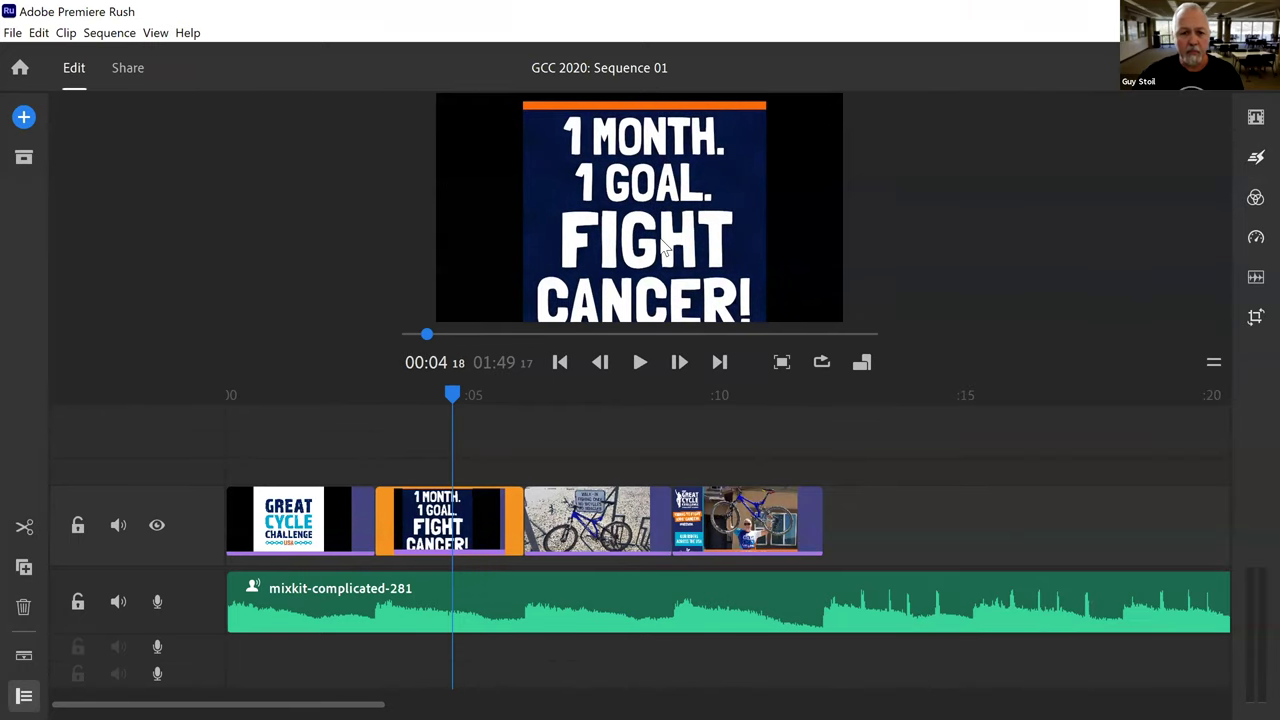
click(713, 174)
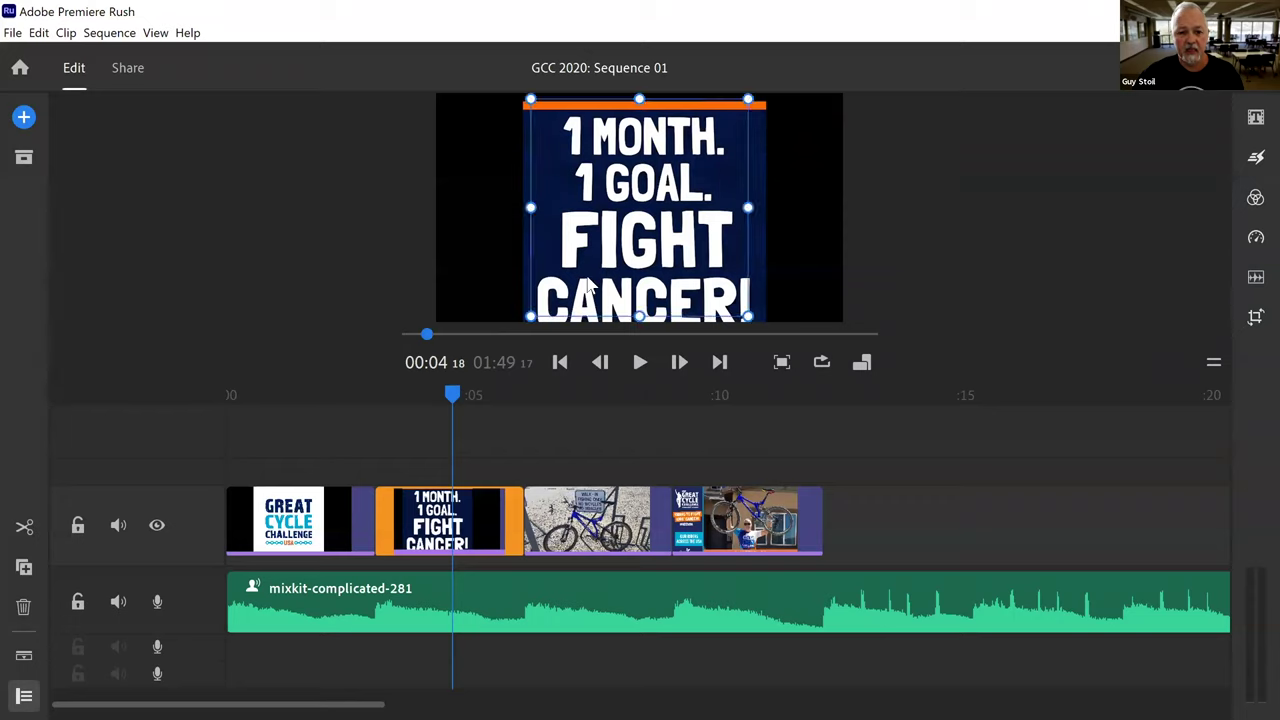
drag(634, 254, 597, 233)
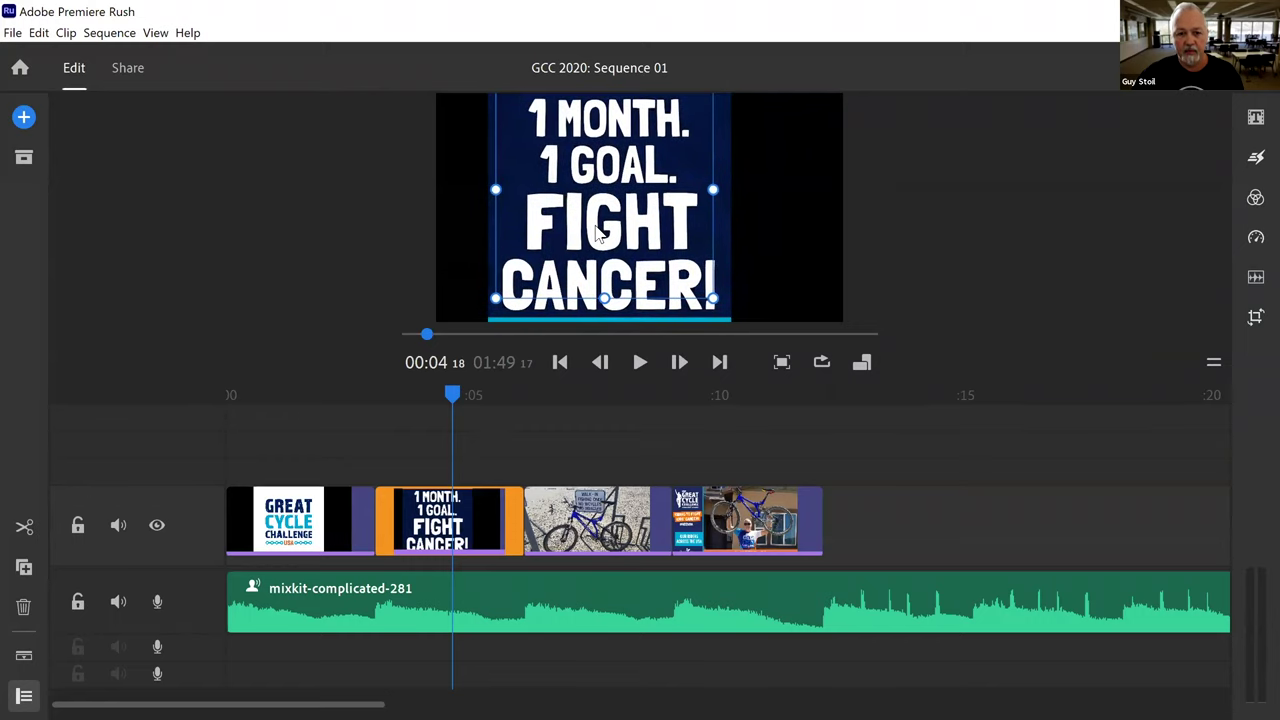
drag(455, 398, 269, 403)
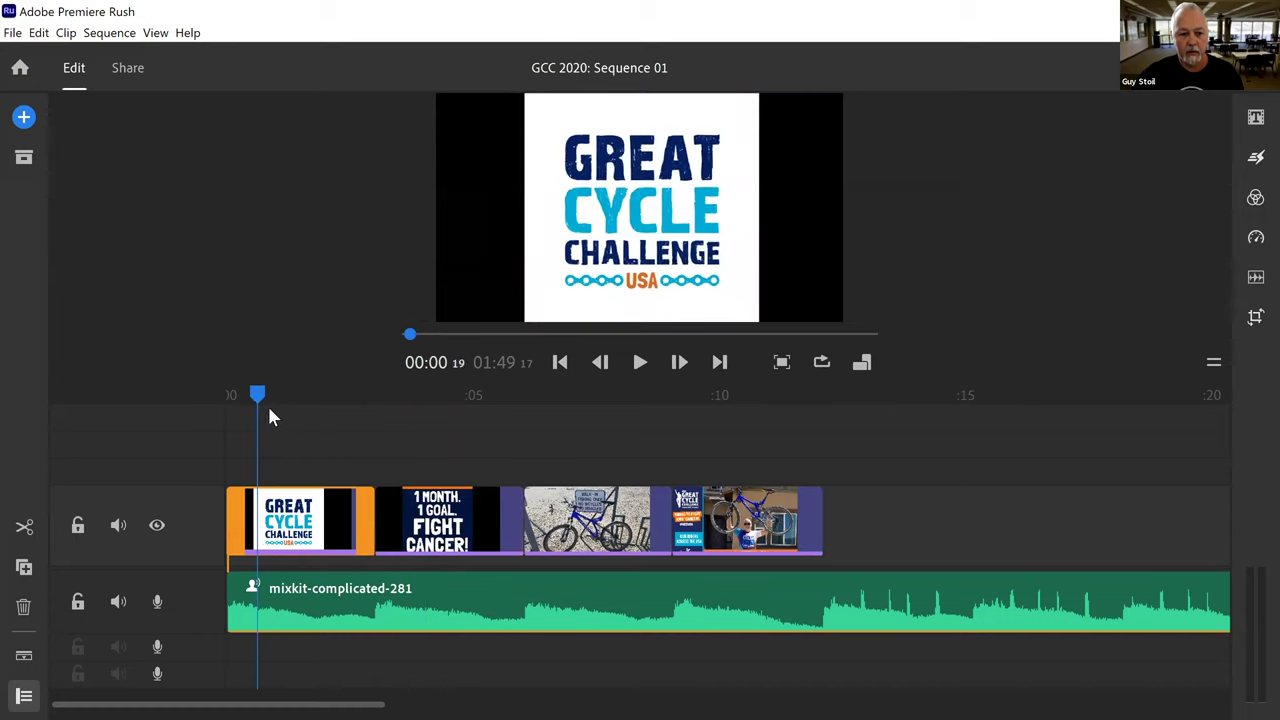
key(space)
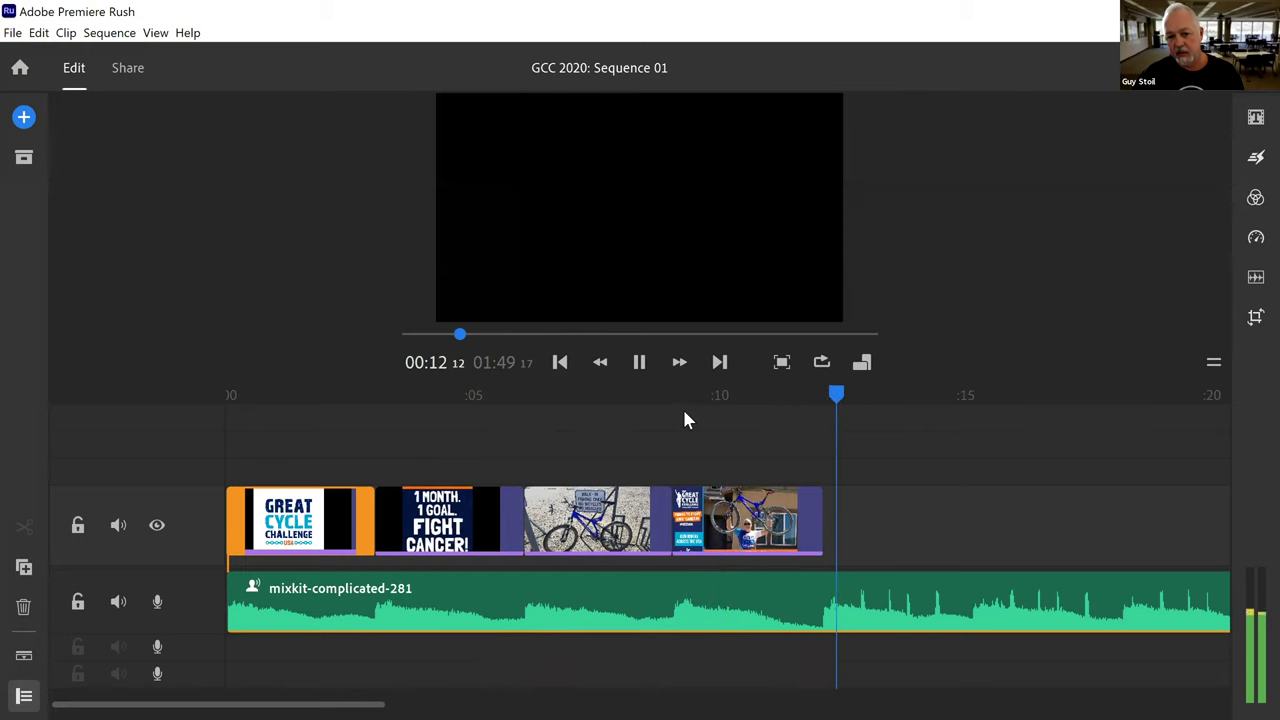
- Stop playback and select the Aqueduct clip in the Great Cycle Challenge project's VIDEO folder
key(space)
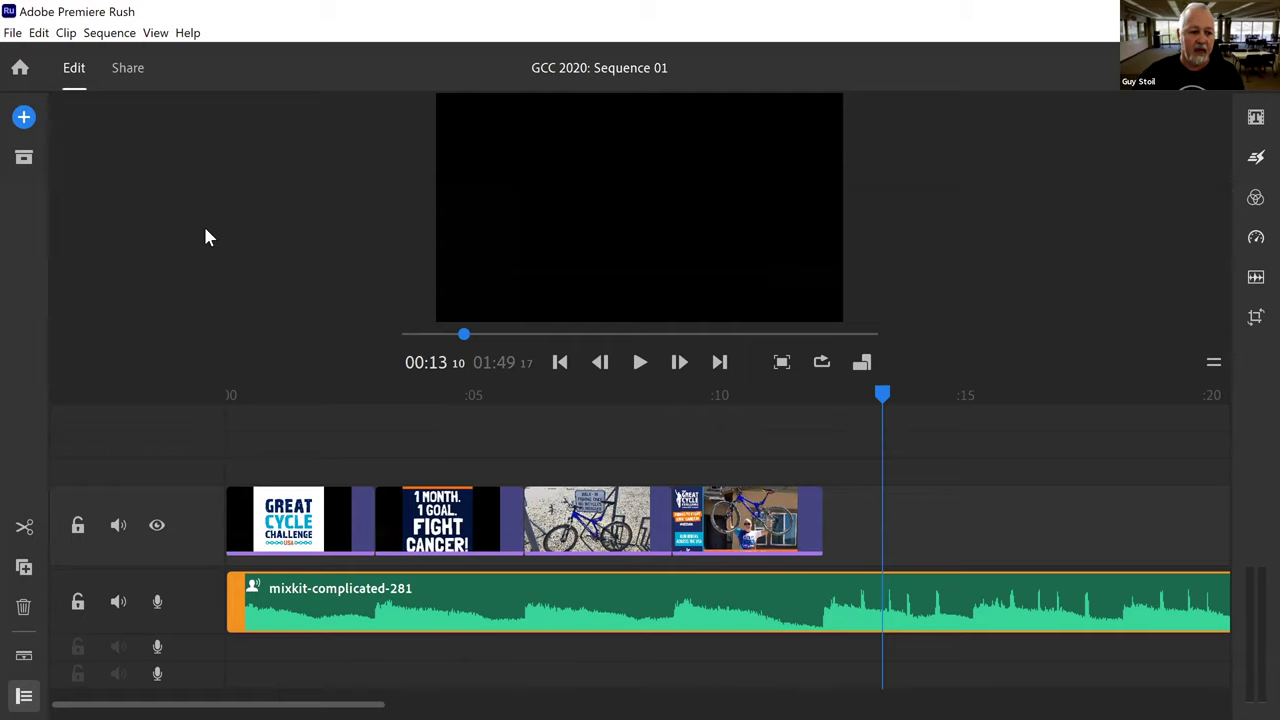
click(24, 118)
click(206, 168)
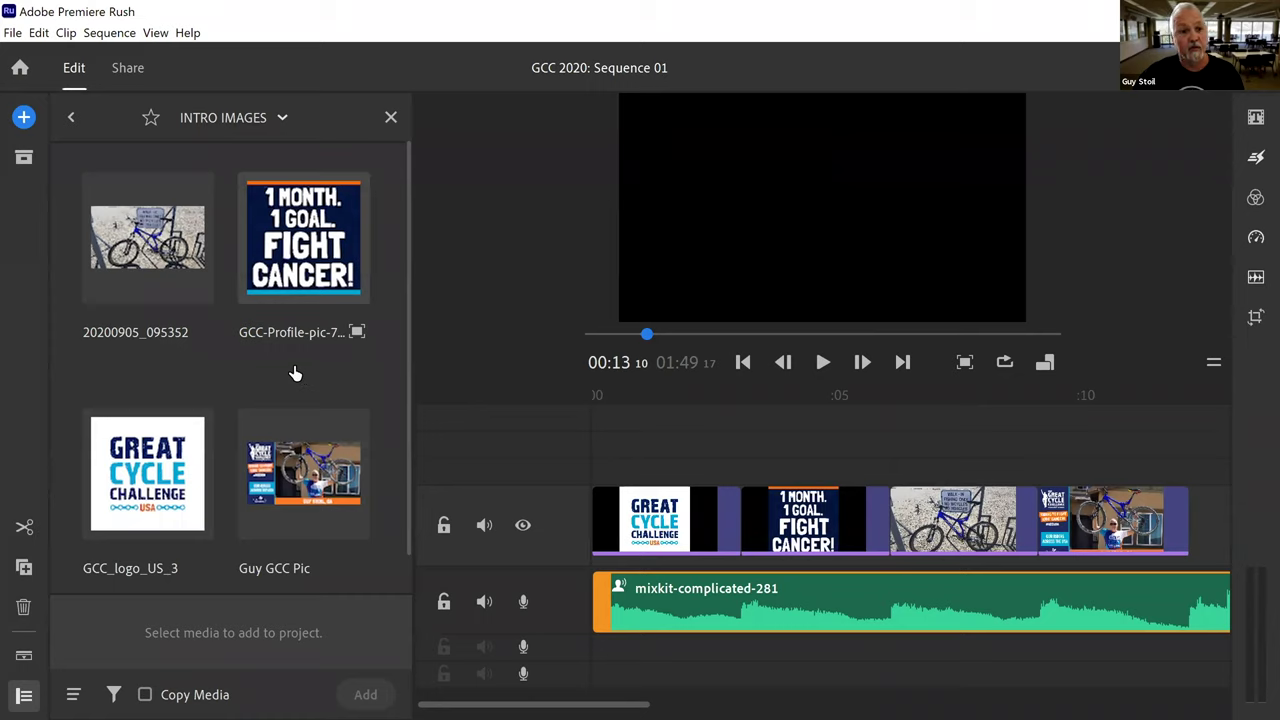
click(72, 118)
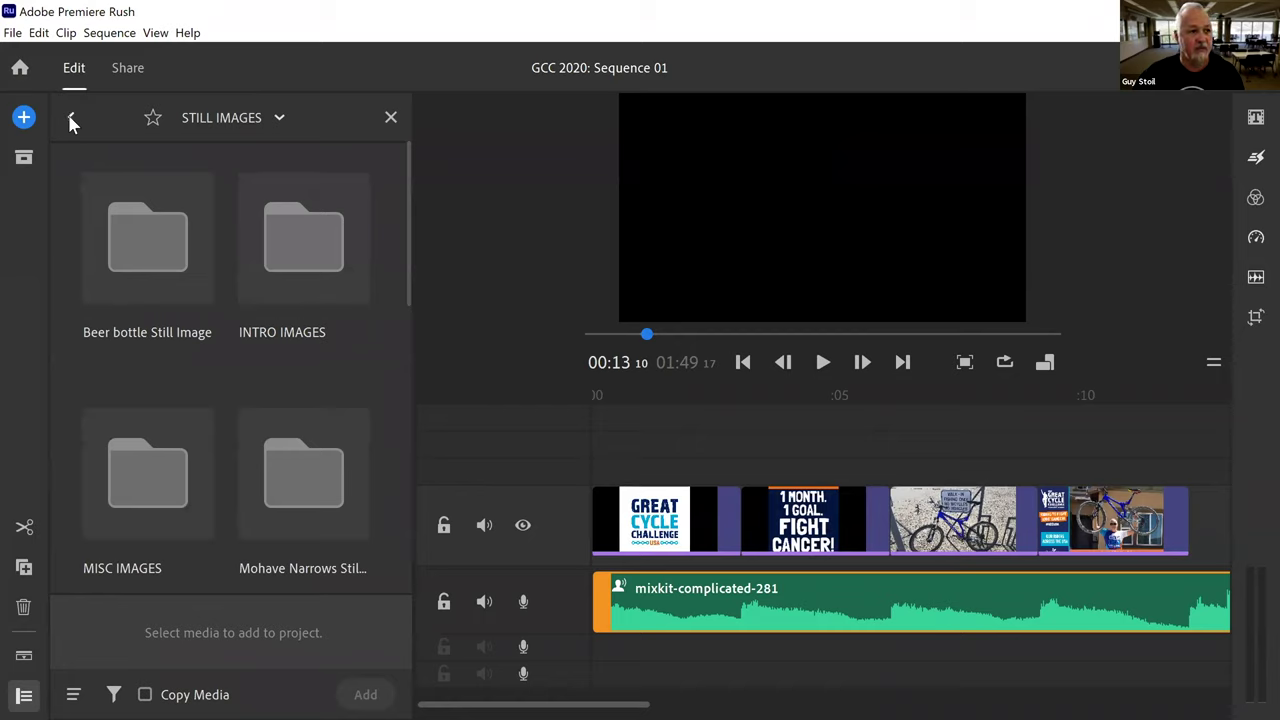
click(70, 118)
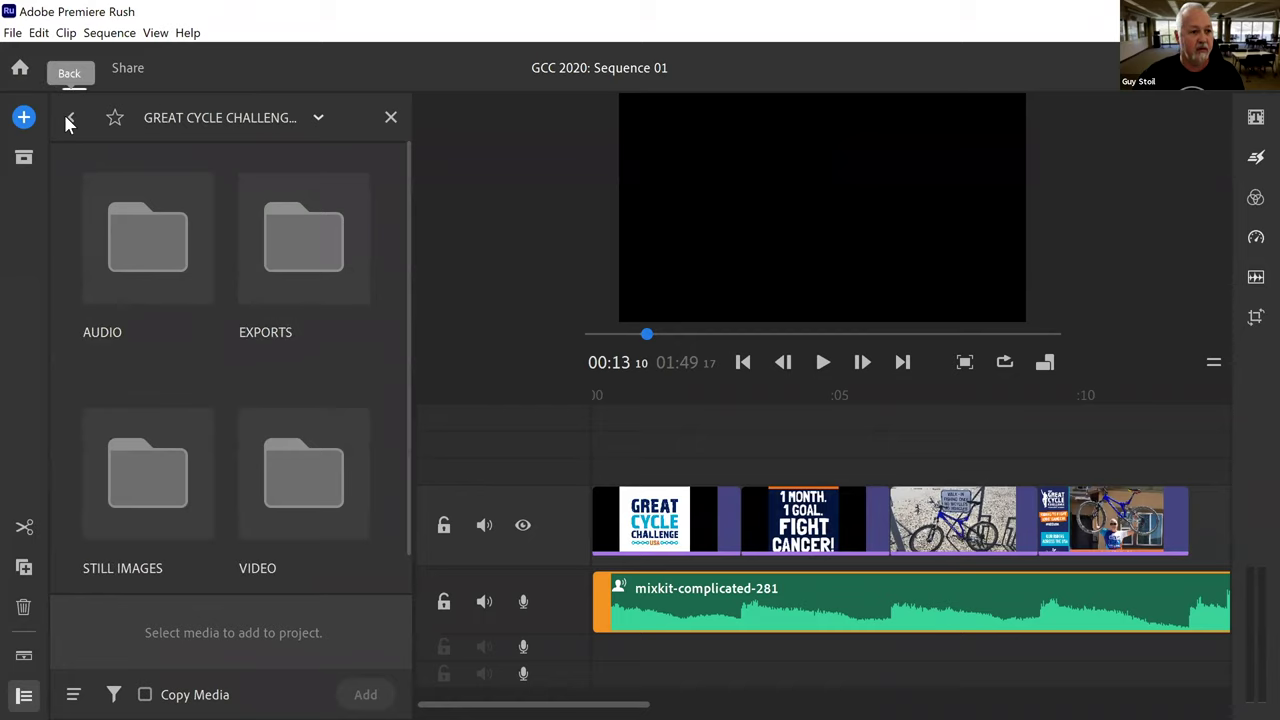
click(301, 498)
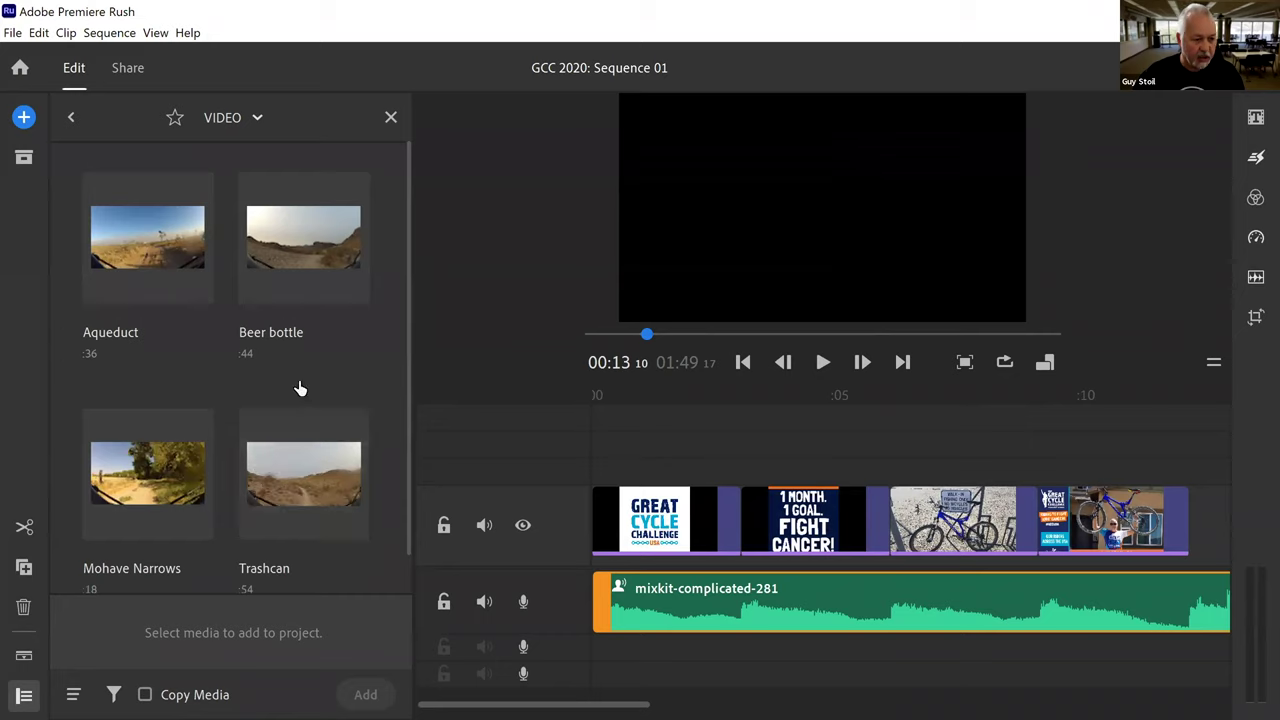
click(139, 252)
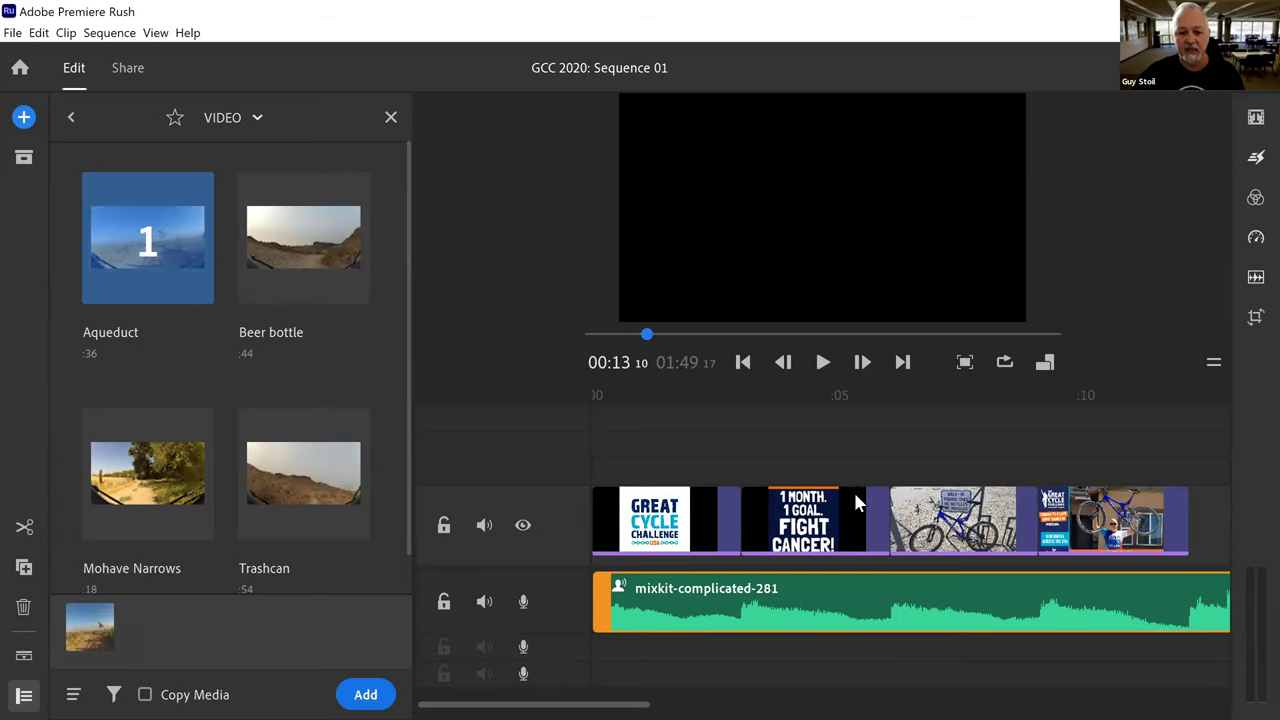
- Add the Aqueduct video to the timeline at 00:12:04, directly after the rider's picture clip, and close the media browser
drag(603, 696, 639, 694)
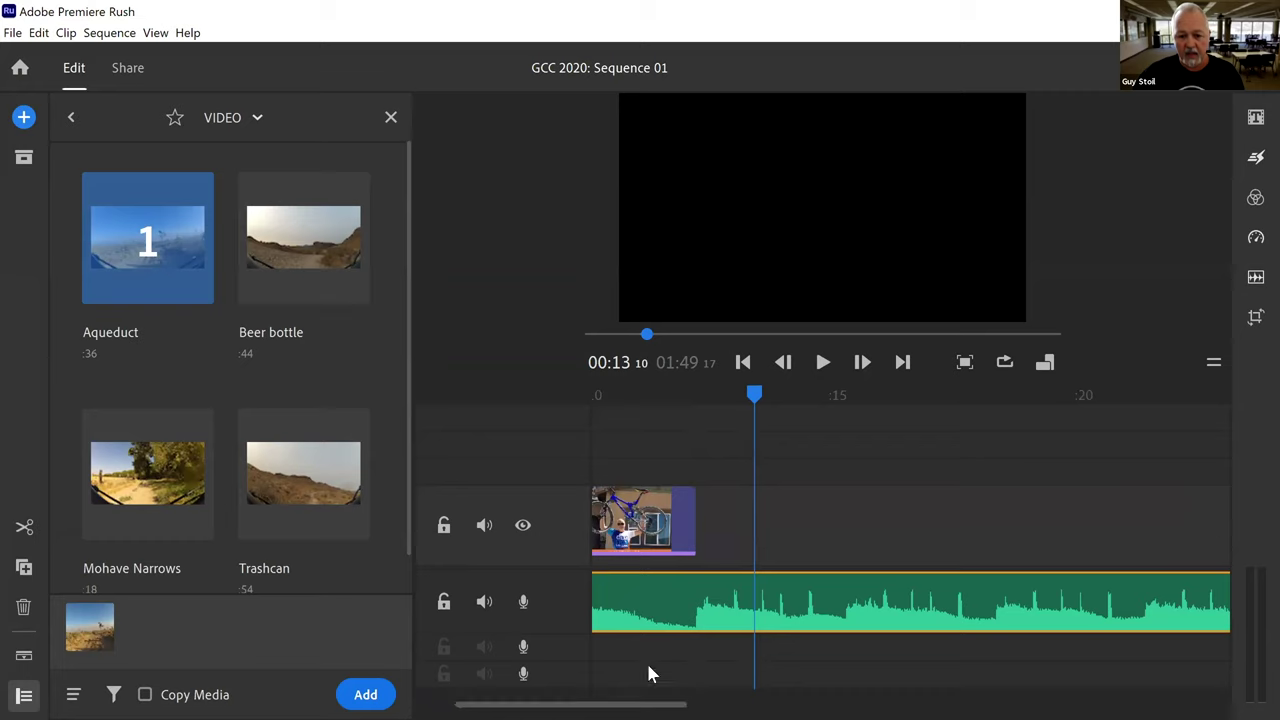
drag(752, 393, 699, 408)
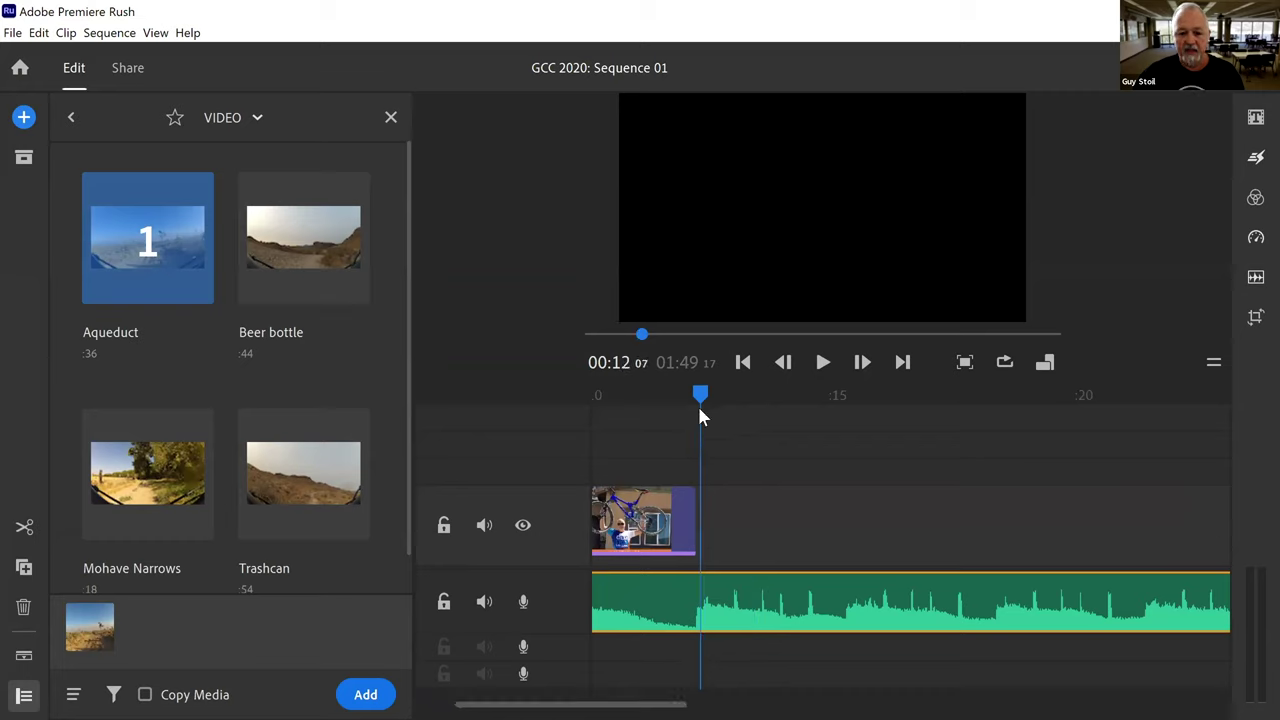
click(745, 364)
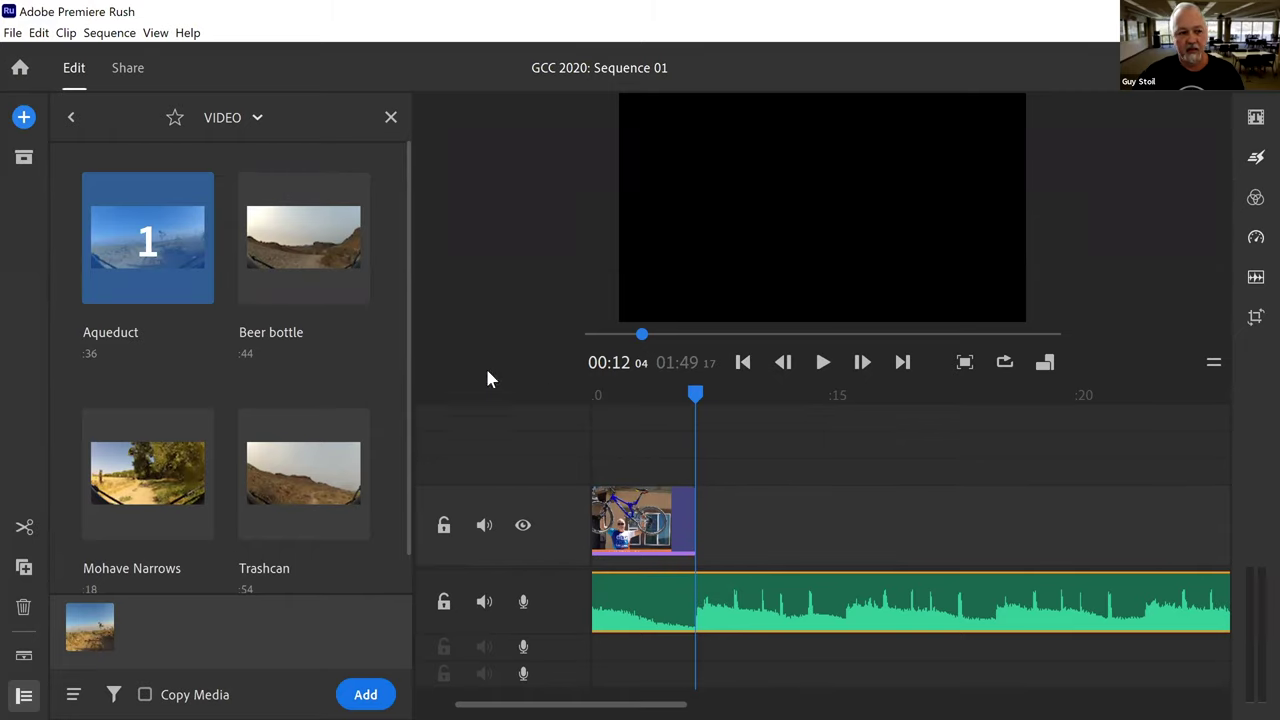
click(366, 694)
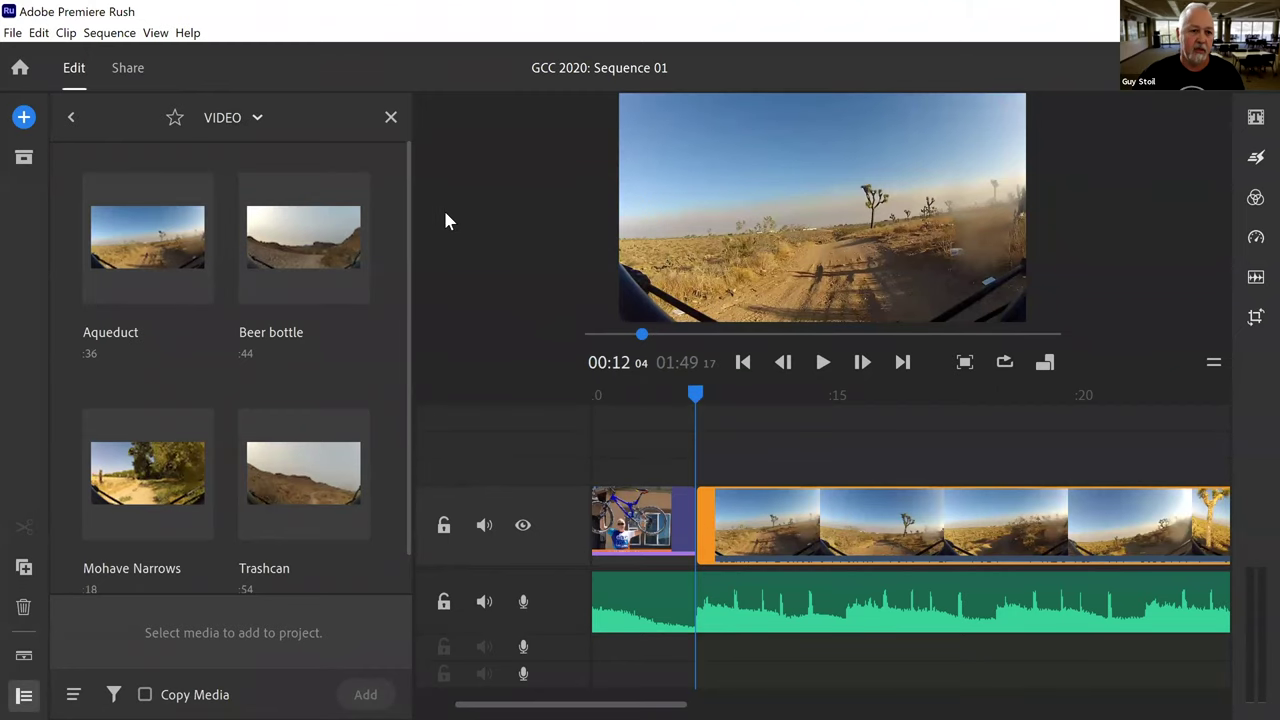
click(391, 119)
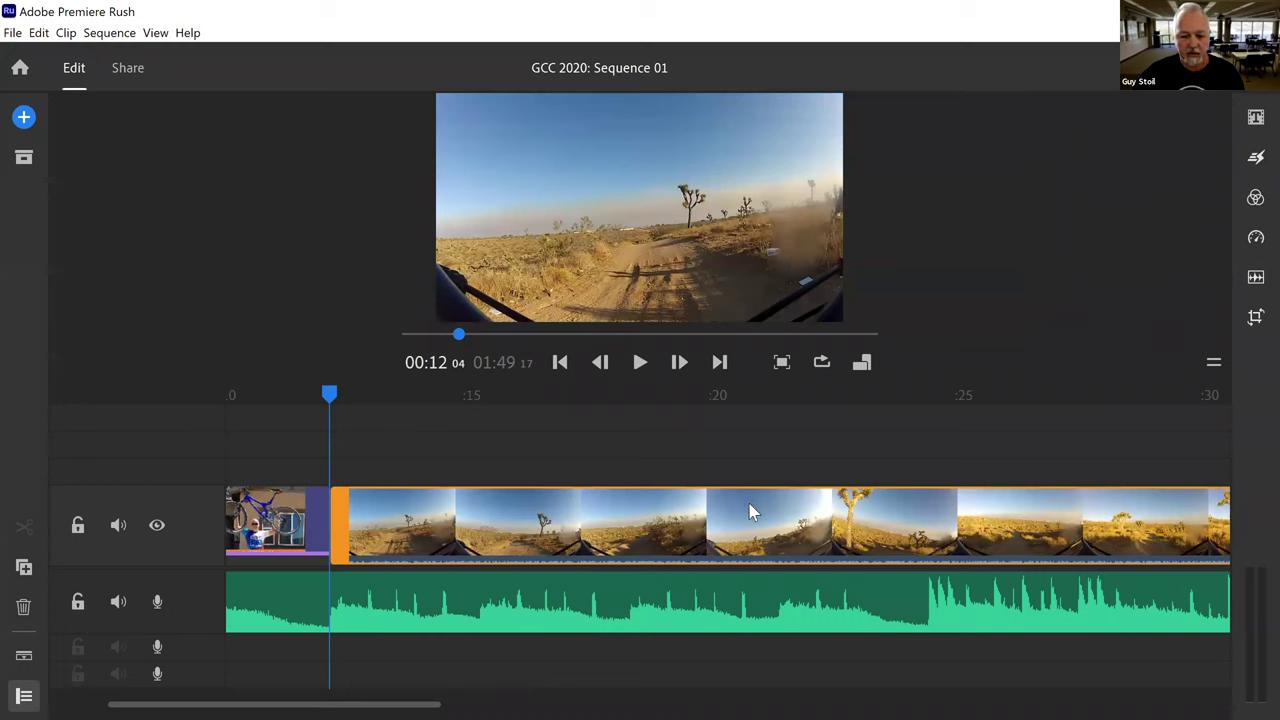
- Move the Aqueduct clip to the video track above, leaving a gap after the rider's picture, and enlarge the preview area
drag(737, 514, 750, 468)
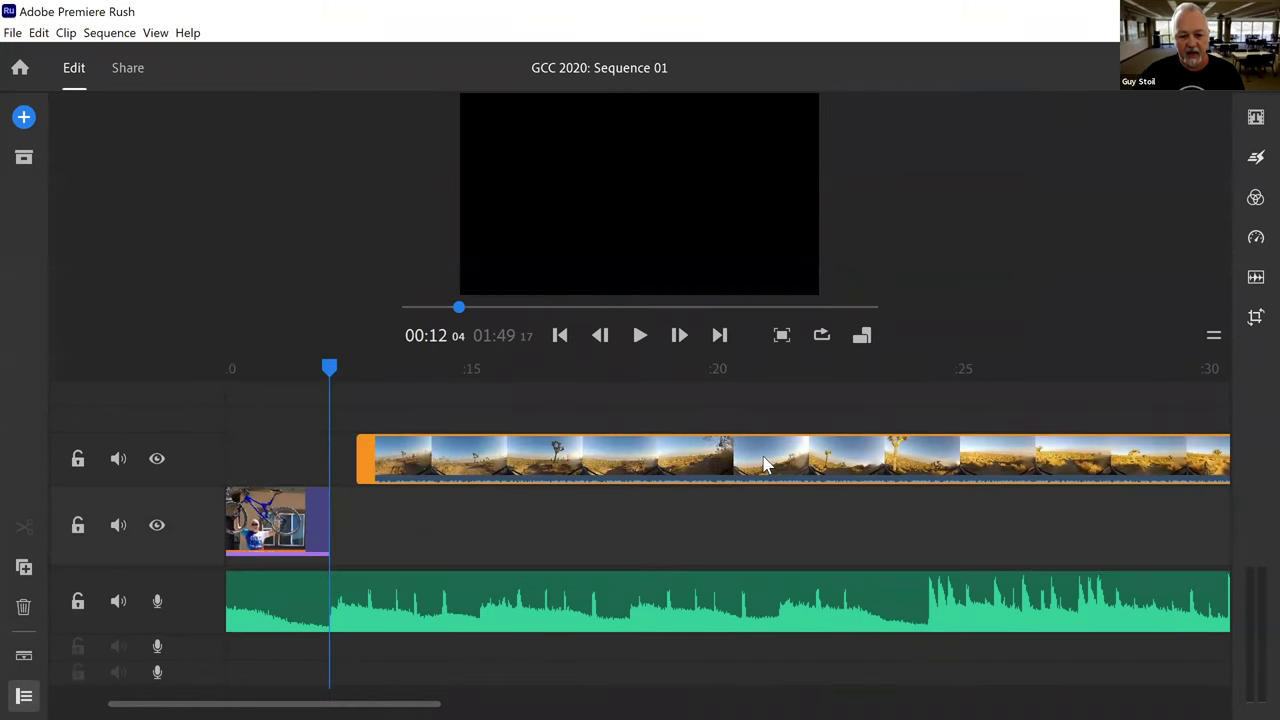
mouse_move(380, 694)
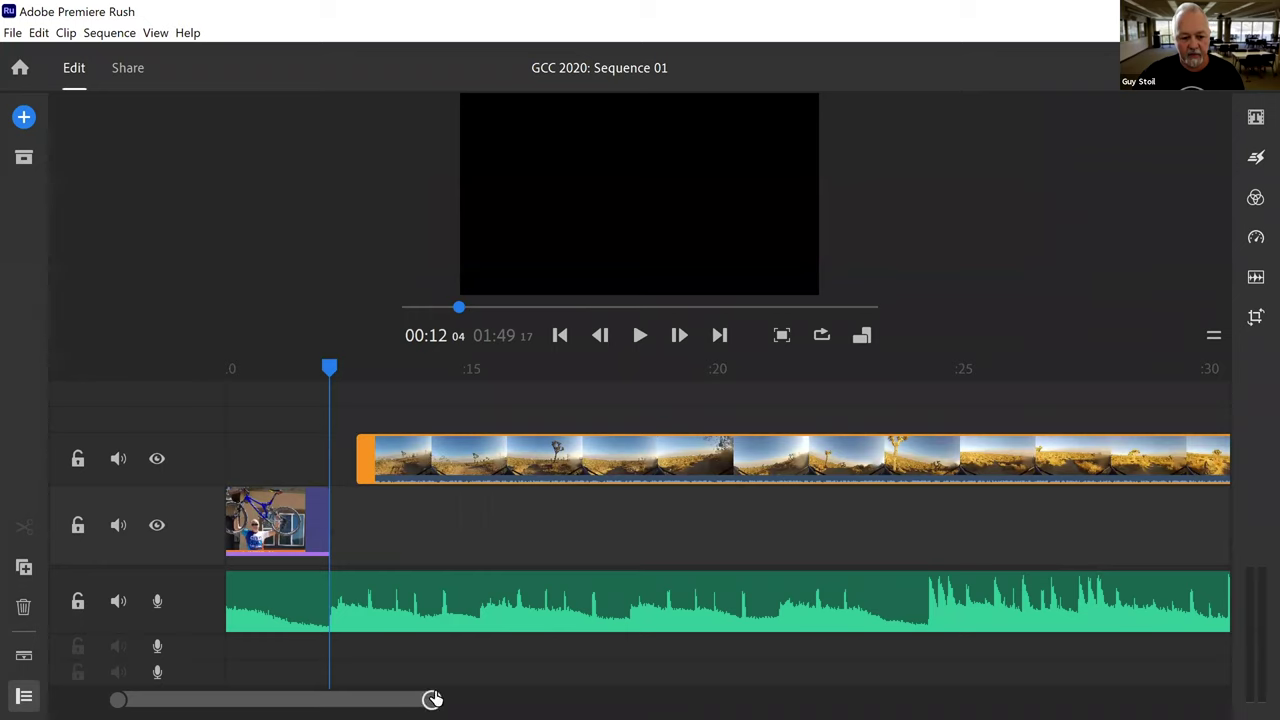
drag(432, 699, 440, 695)
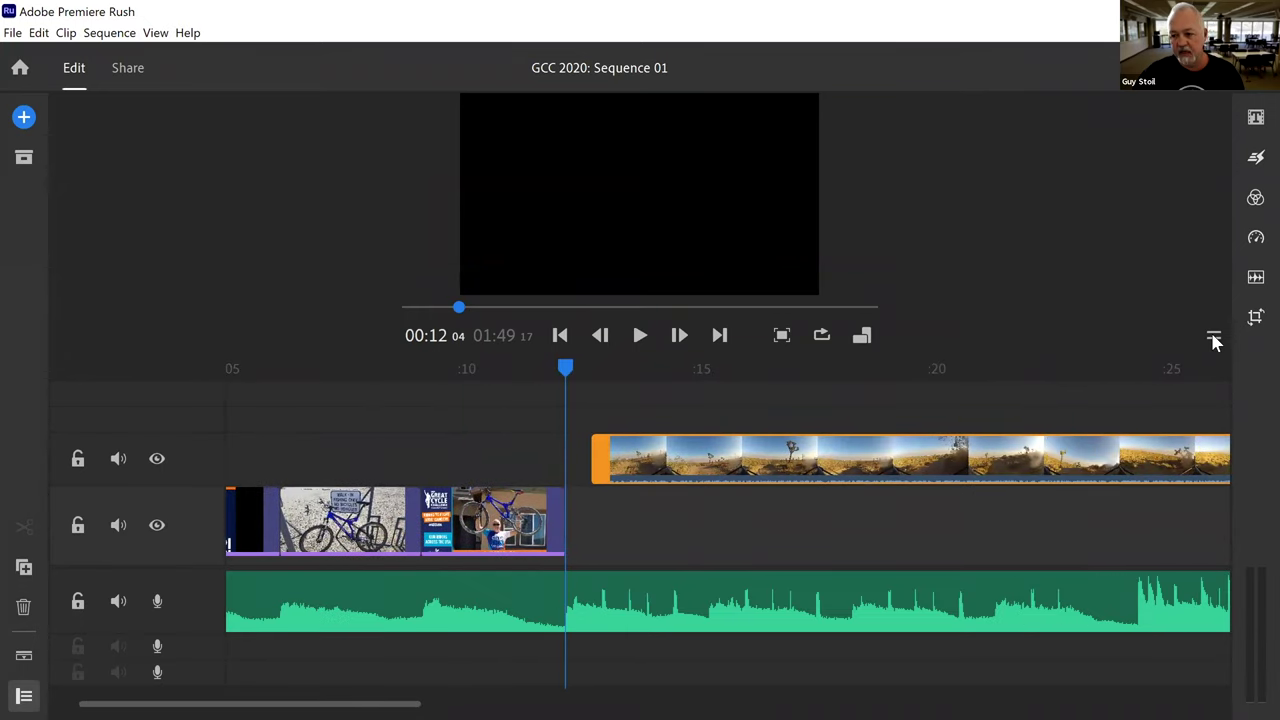
drag(1212, 338, 1214, 417)
- Play the opening of the Aqueduct footage up to about 00:18:15 to look for a cut point
key(space)
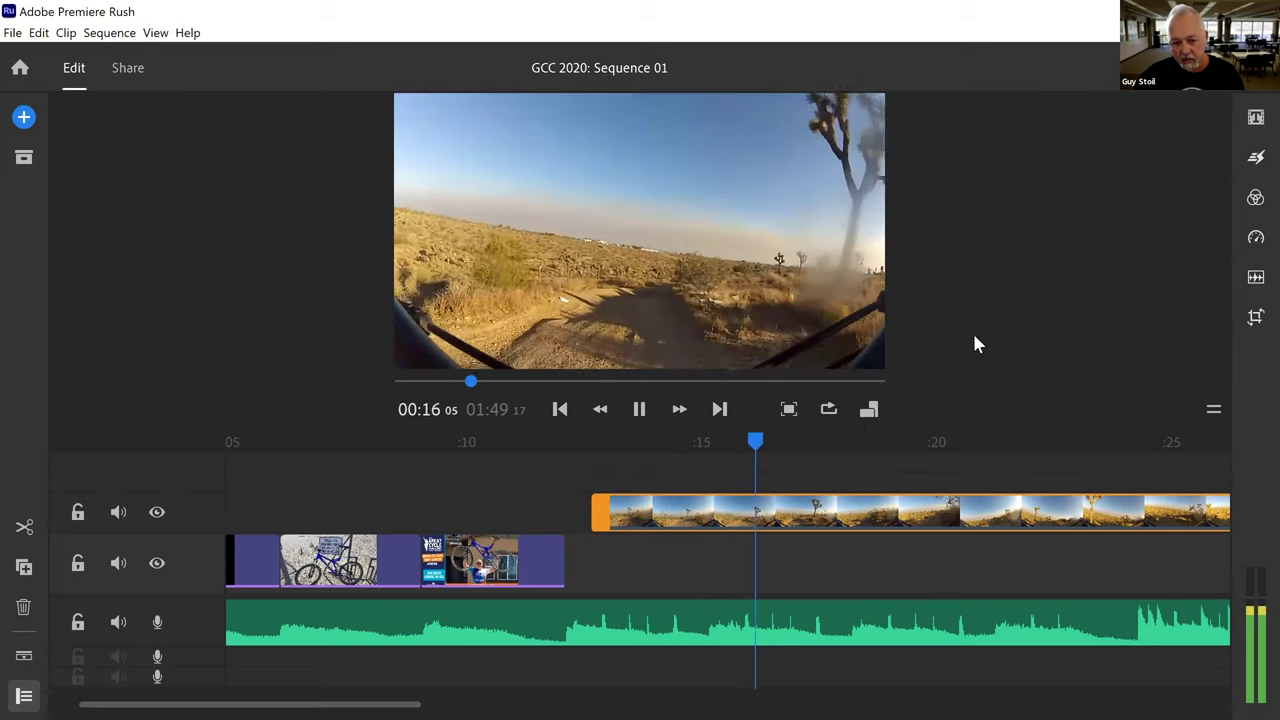
key(space)
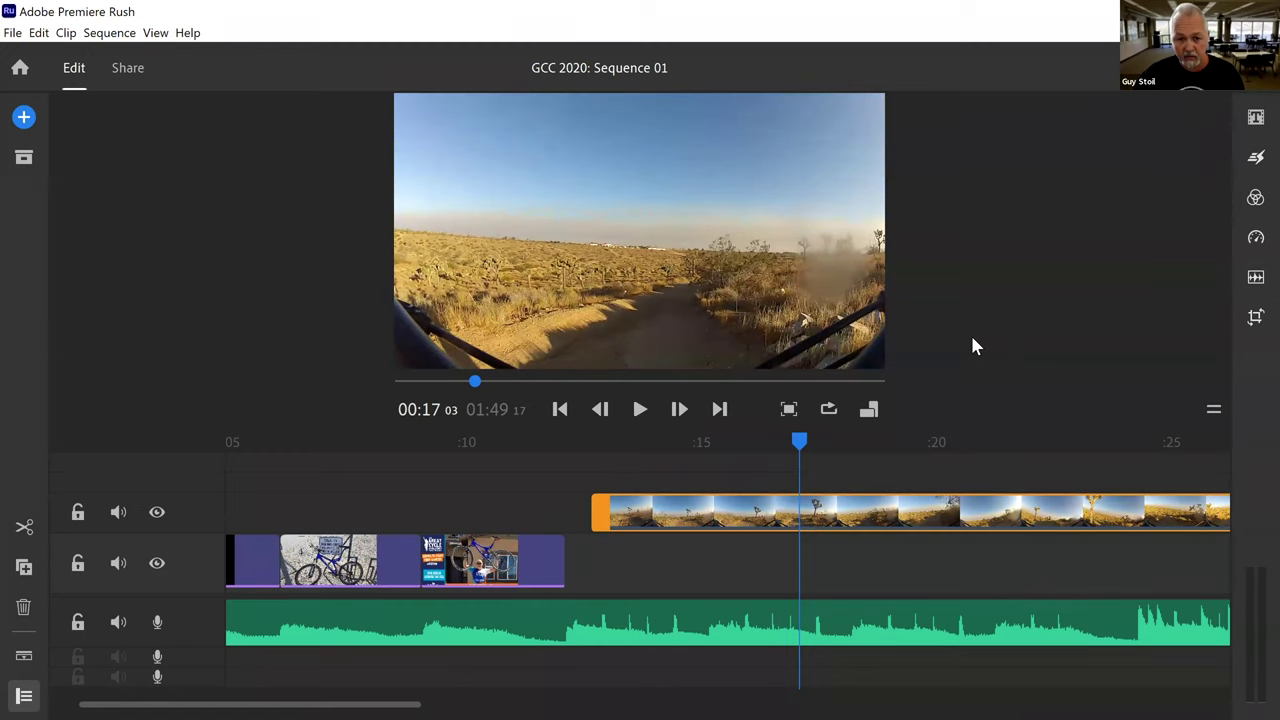
key(space)
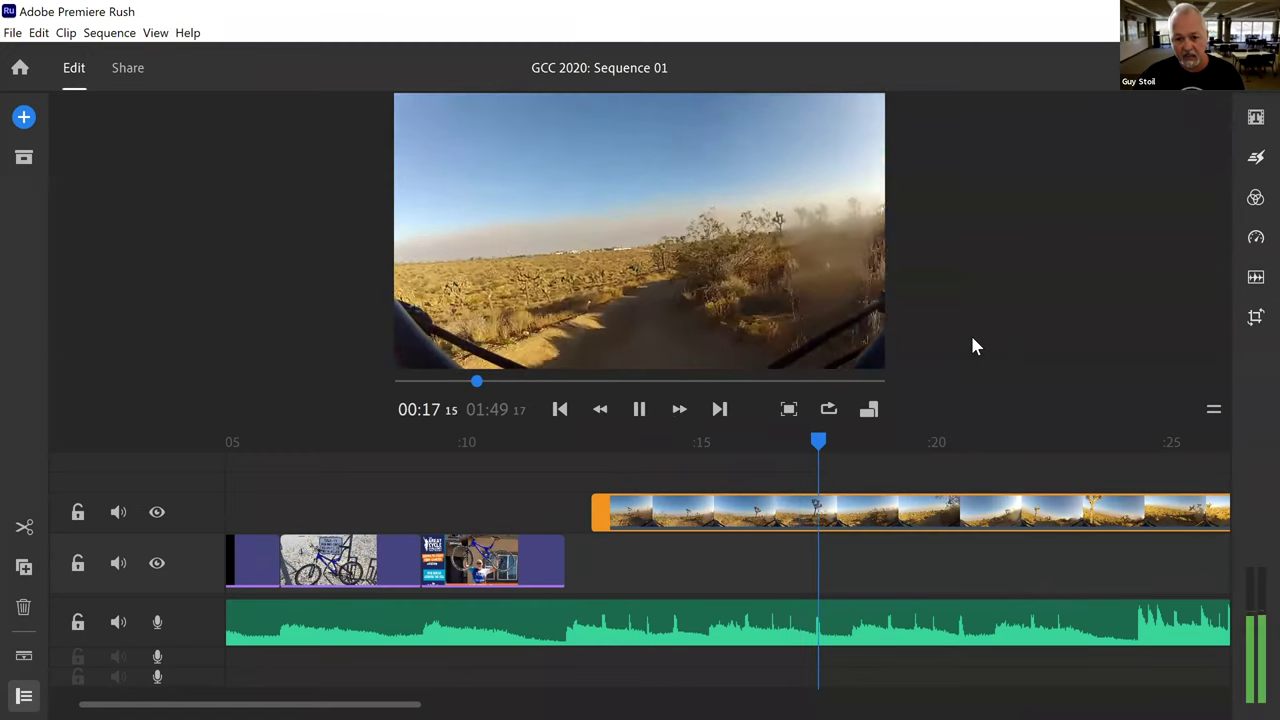
key(space)
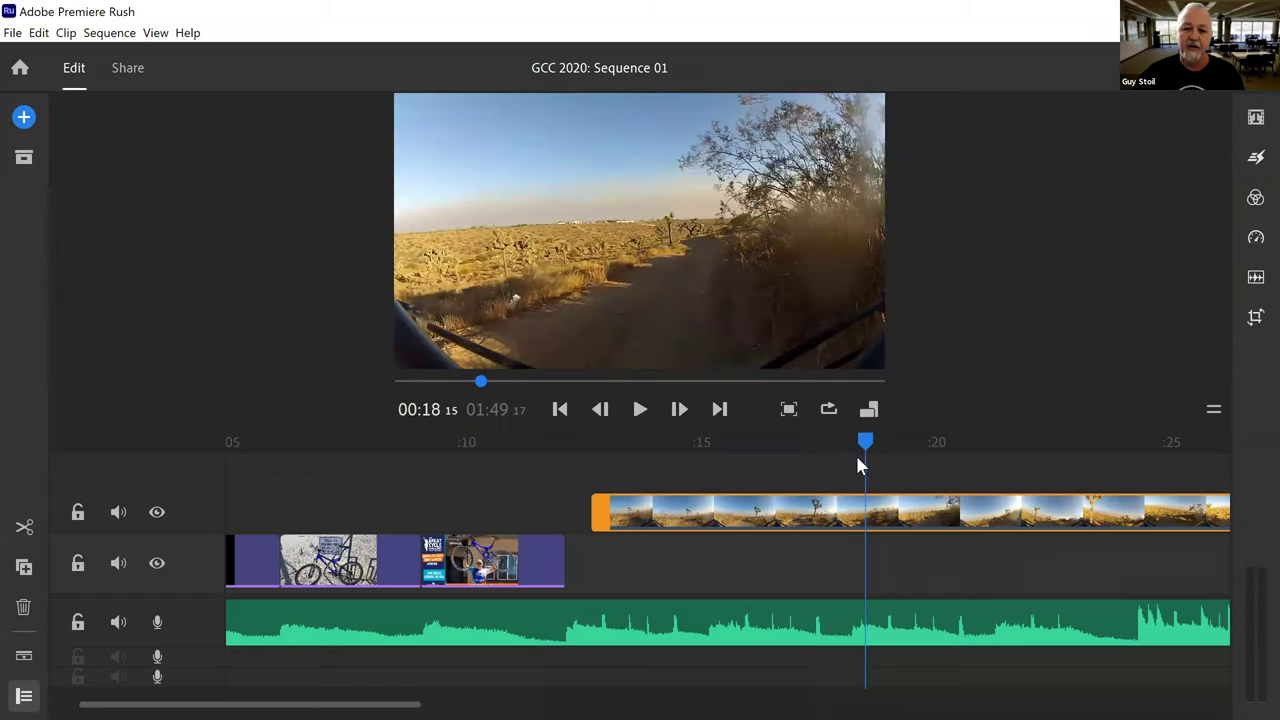
- Split the Aqueduct clip at 00:17:19 and delete the part before the cut
drag(866, 446, 775, 445)
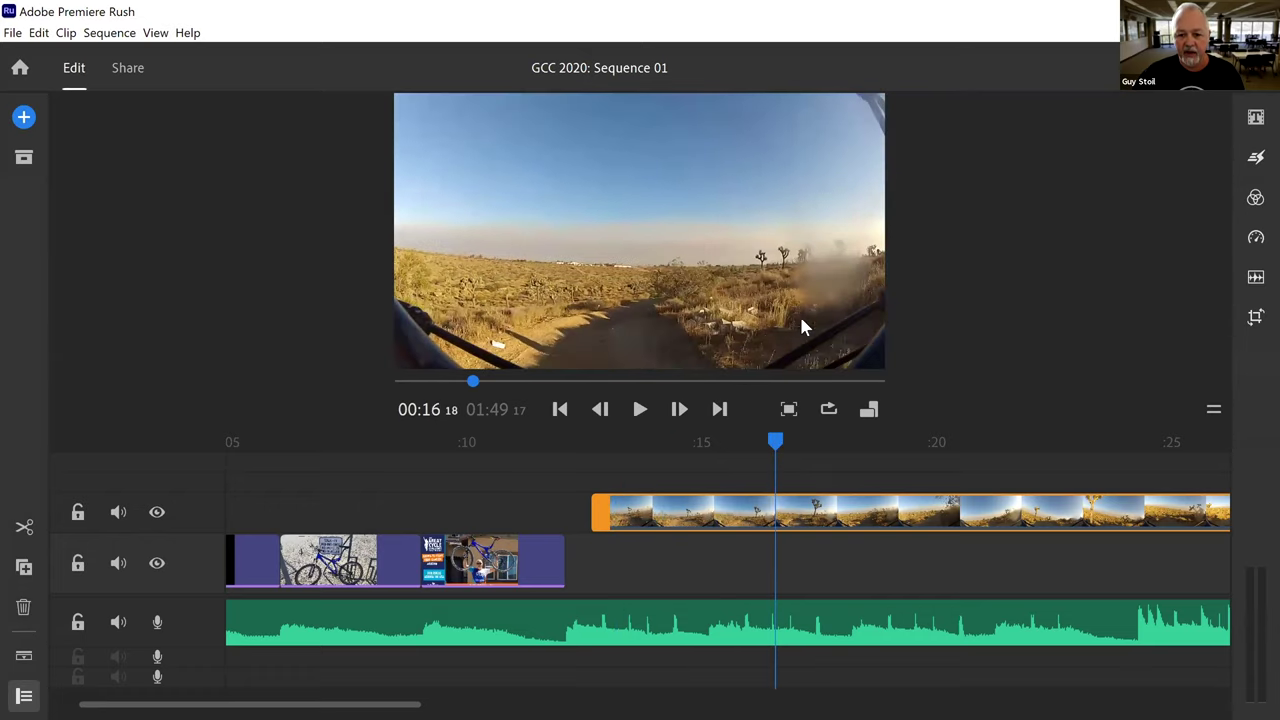
drag(777, 443, 825, 443)
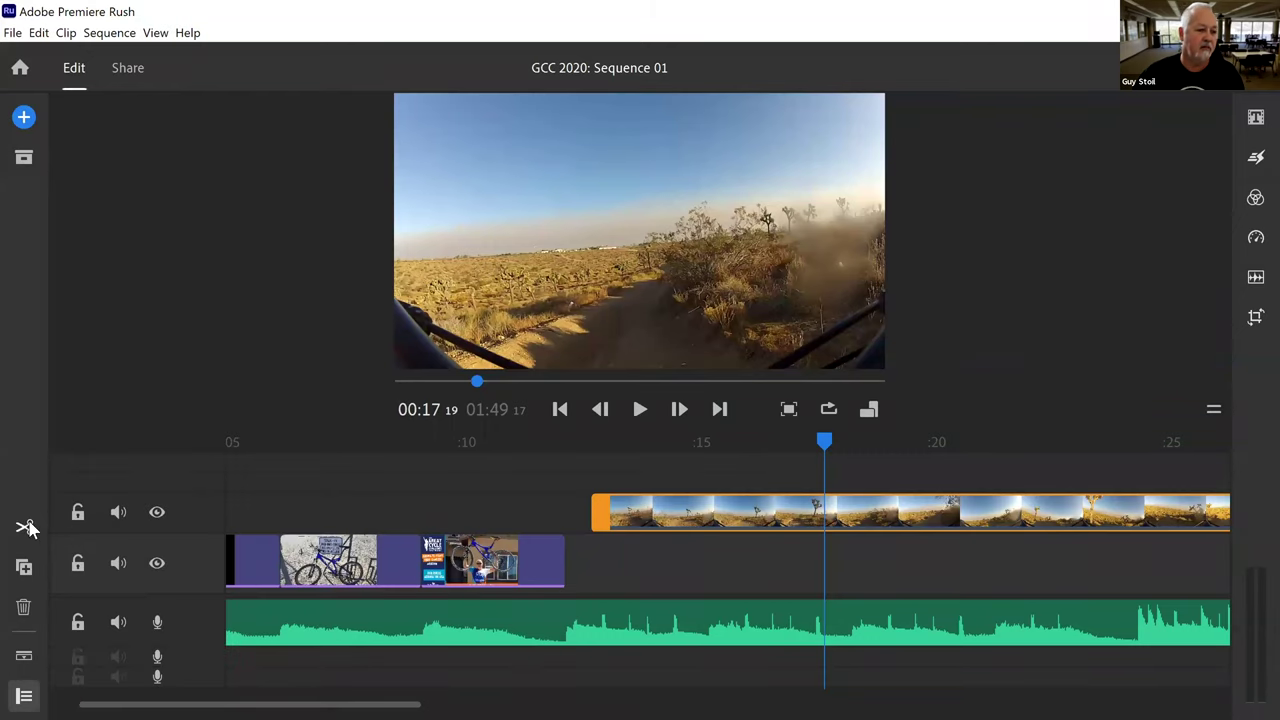
click(26, 527)
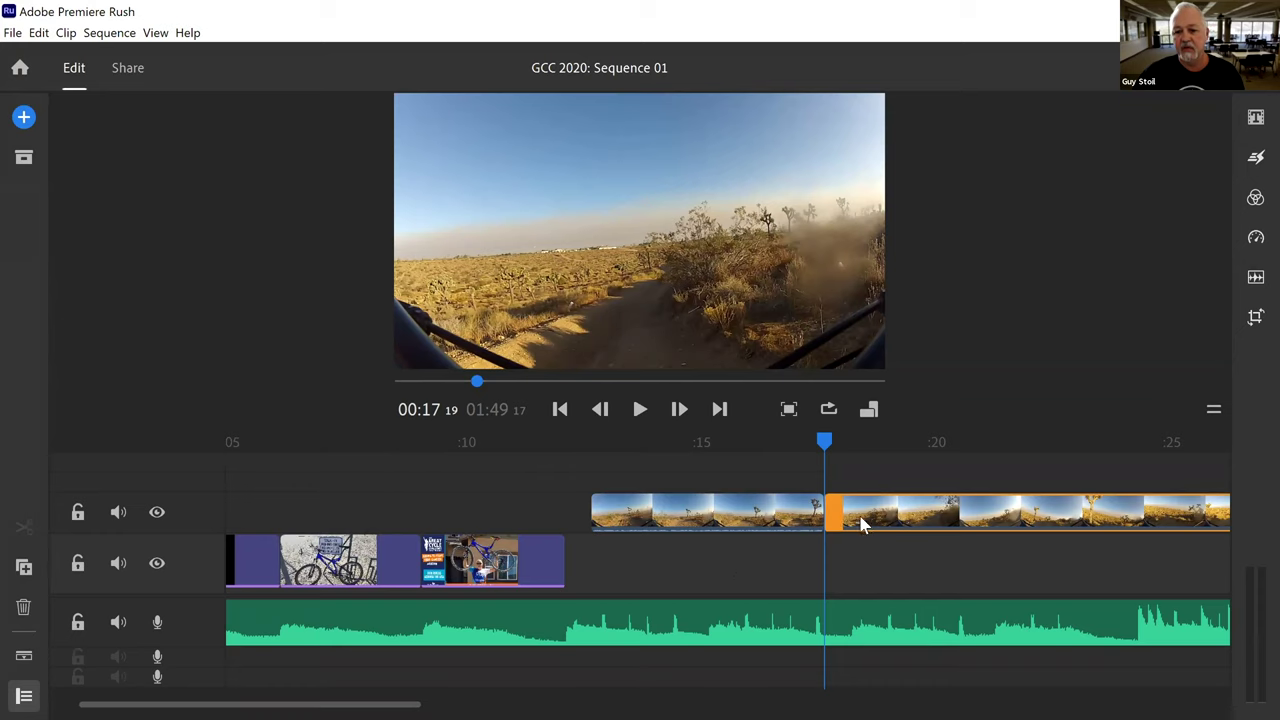
click(740, 518)
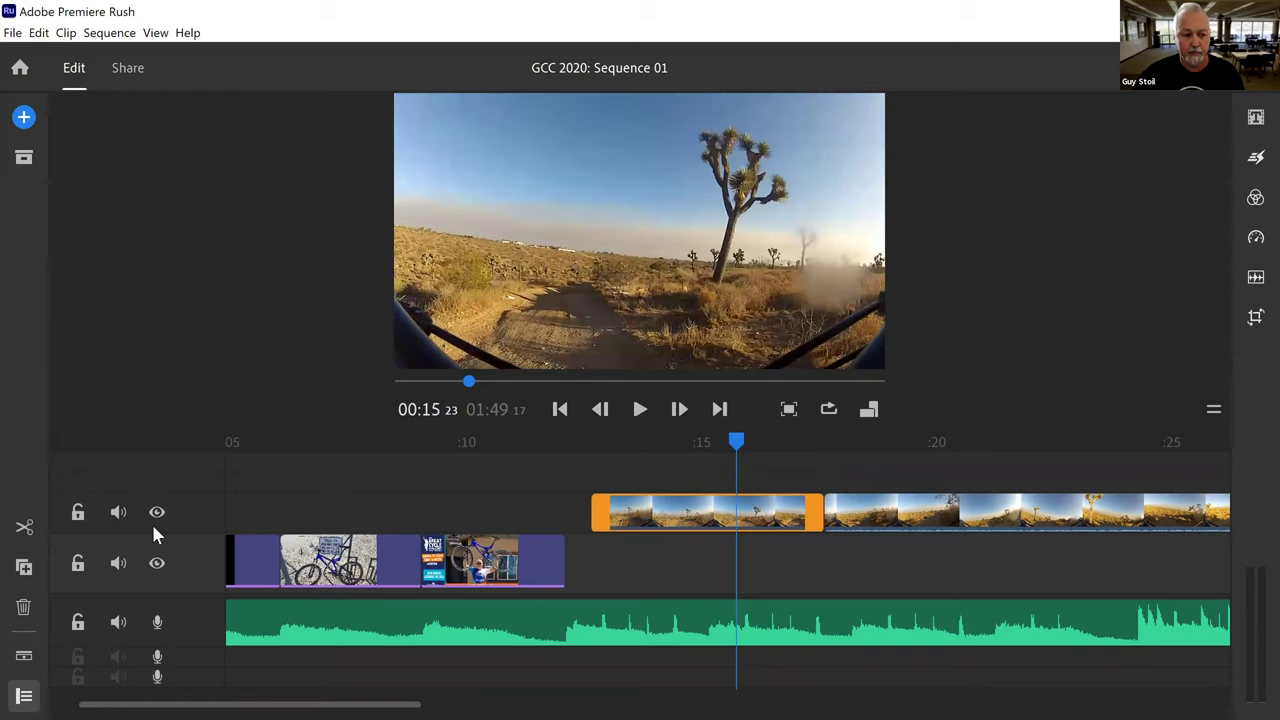
click(25, 609)
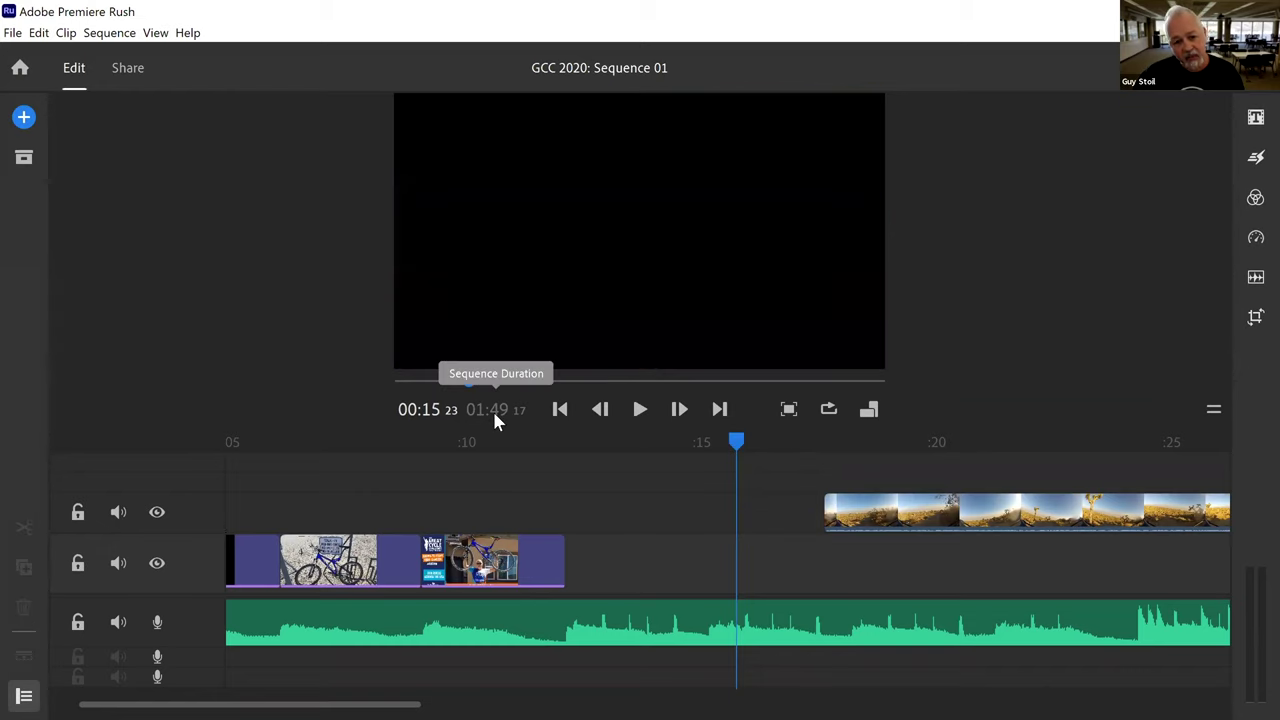
- Move the remaining Aqueduct footage down to the main video track against the rider's picture and scrub through its opening
click(975, 520)
drag(975, 520, 777, 563)
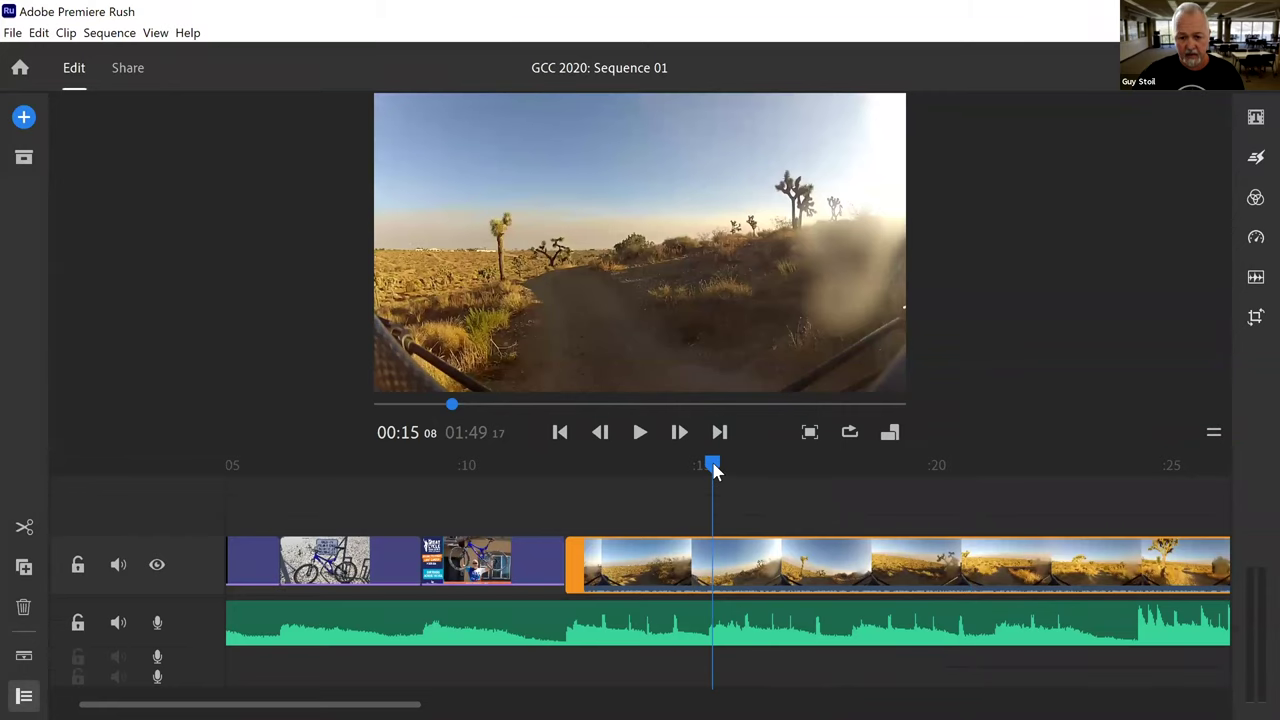
click(576, 470)
drag(576, 470, 676, 500)
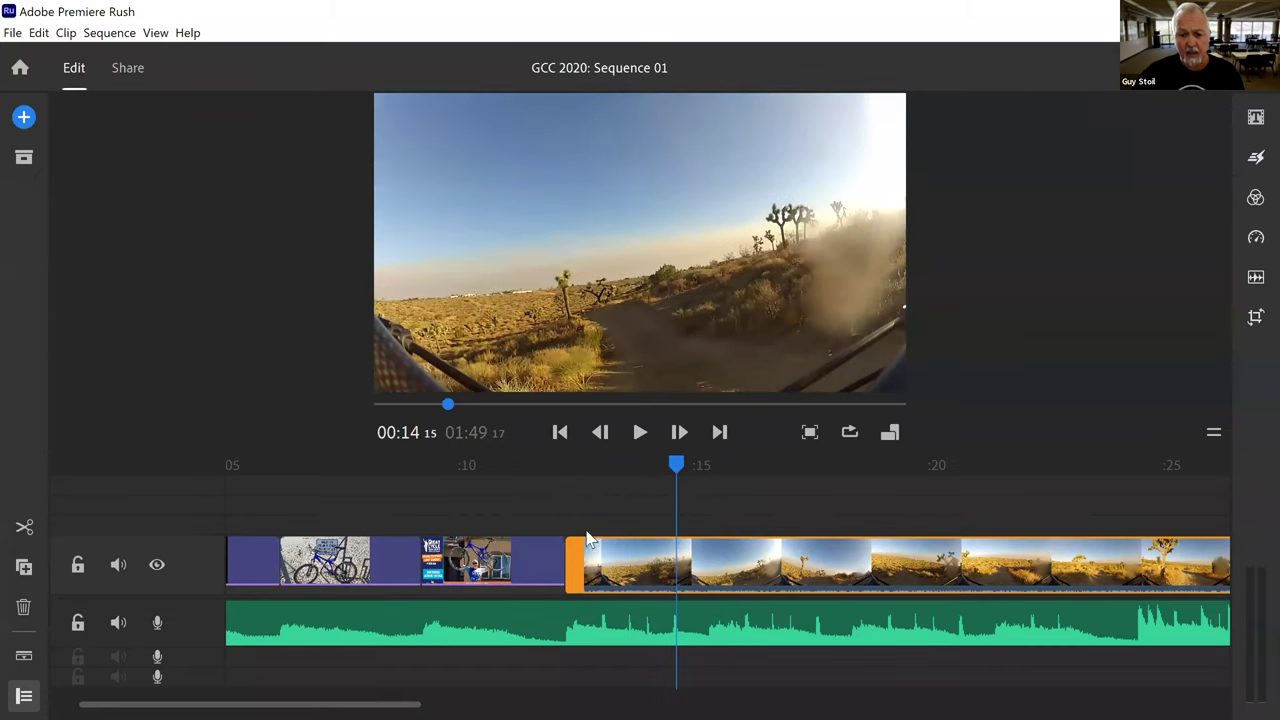
- Trim the end of the Aqueduct clip to about the music change at 00:24:07
drag(414, 700, 680, 698)
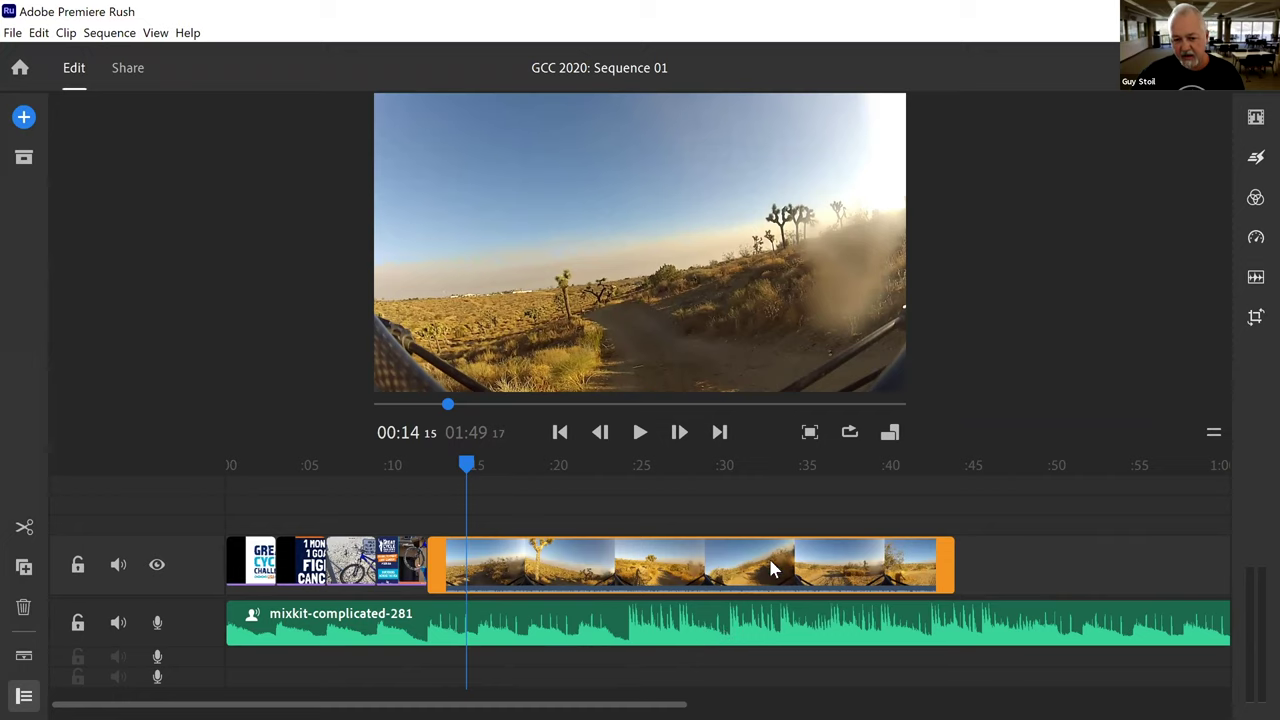
drag(466, 470, 625, 474)
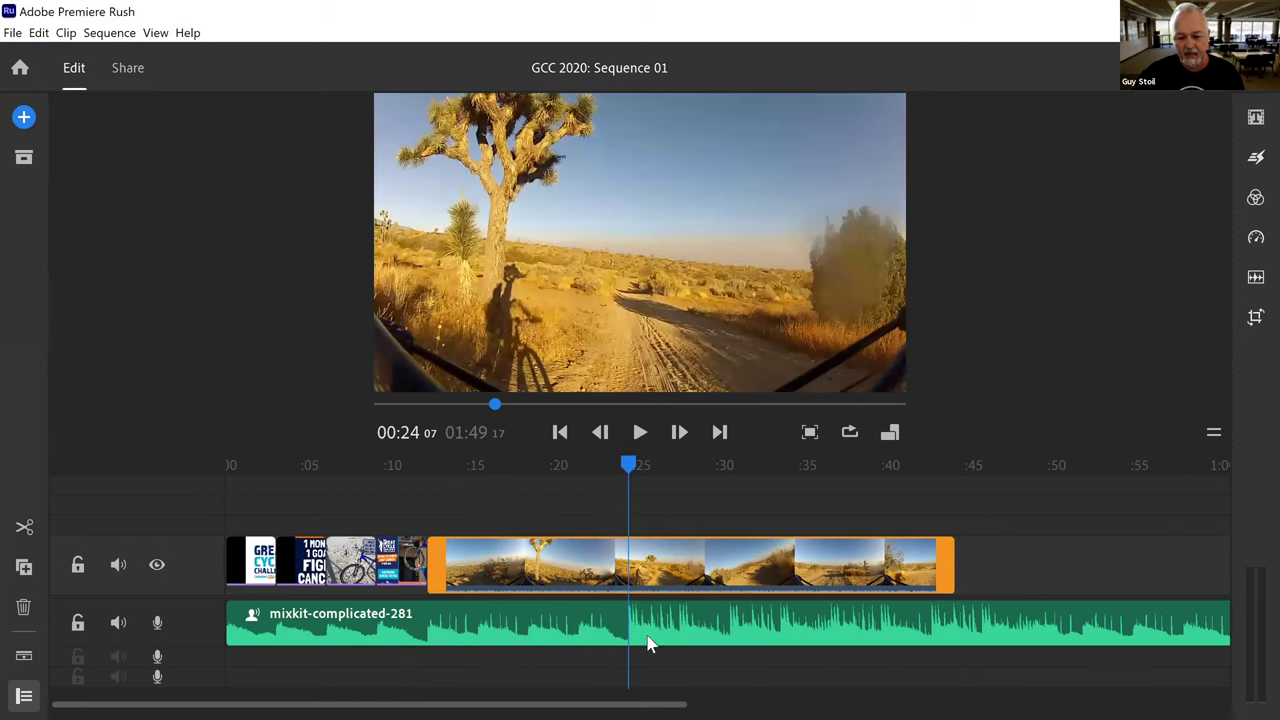
drag(948, 565, 634, 577)
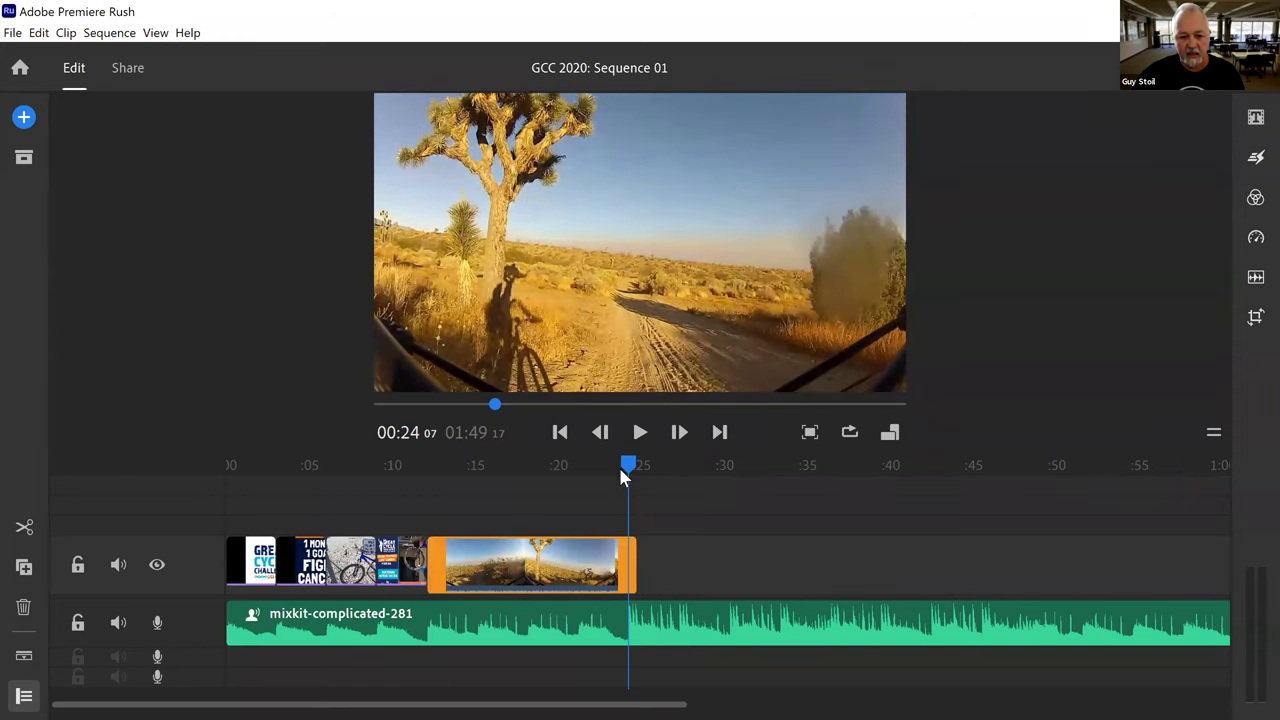
- Play the sequence from the start into the Aqueduct footage to review the edit
key(Home)
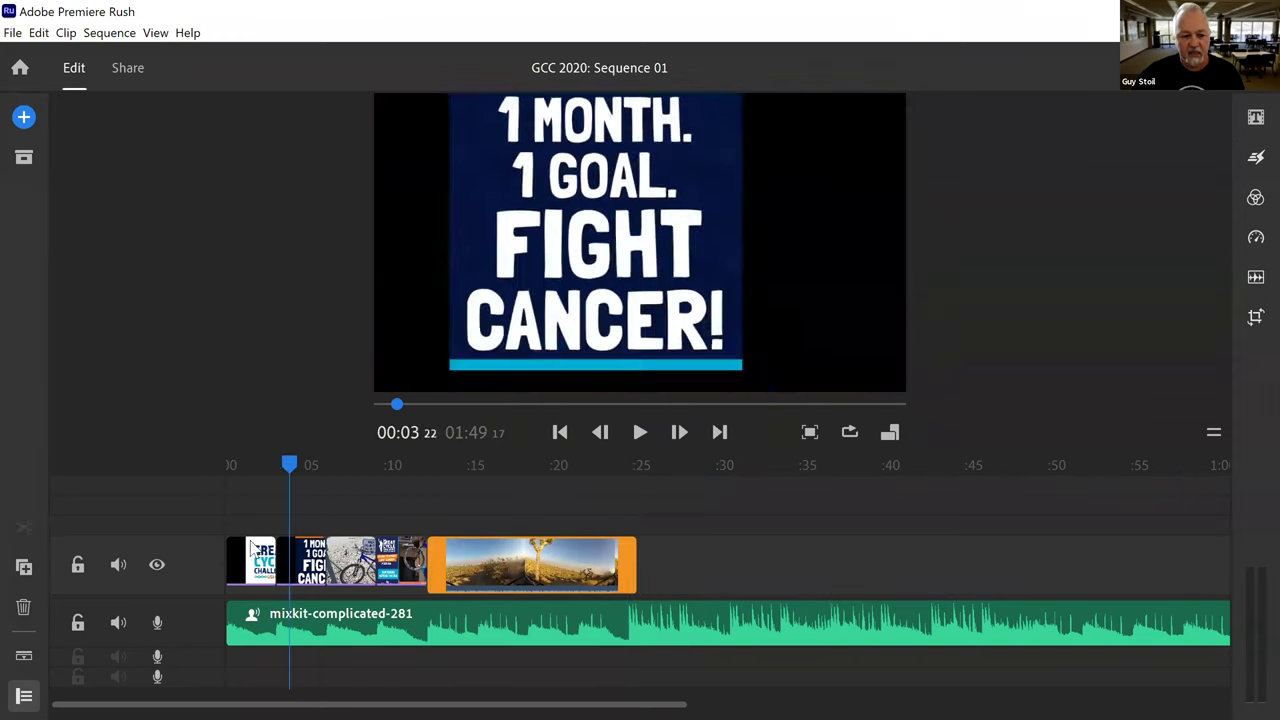
key(space)
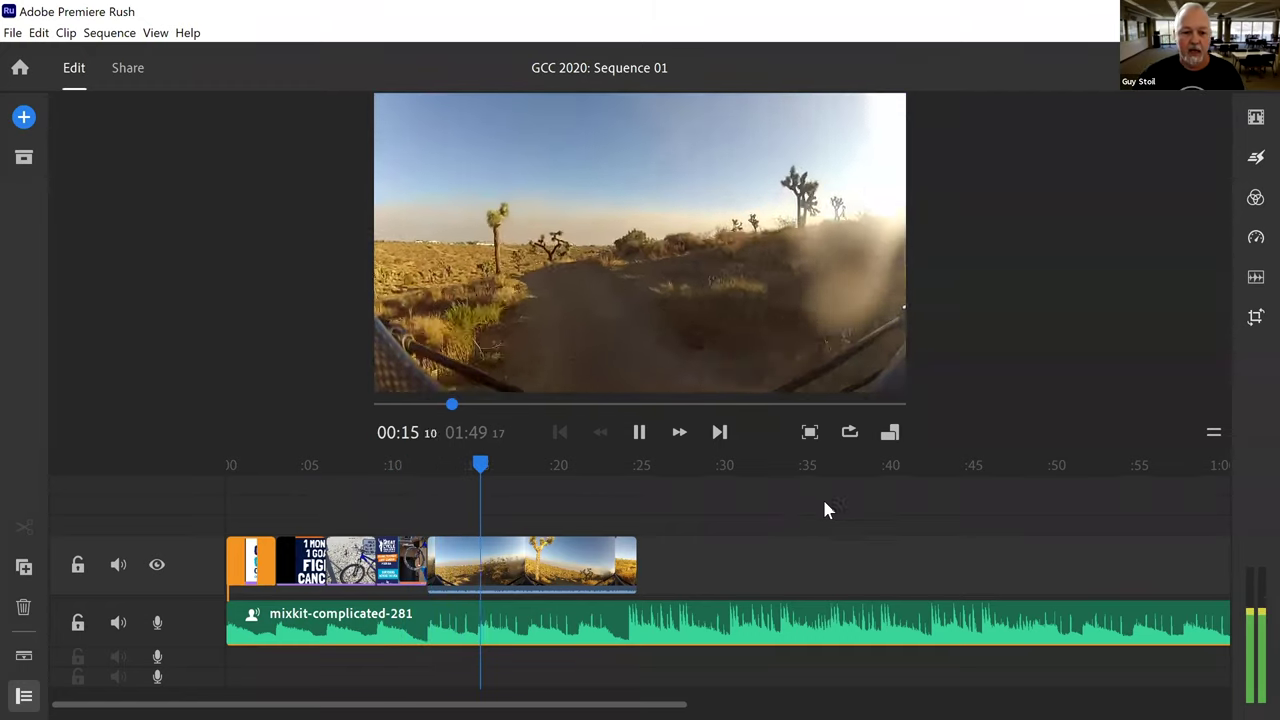
click(642, 437)
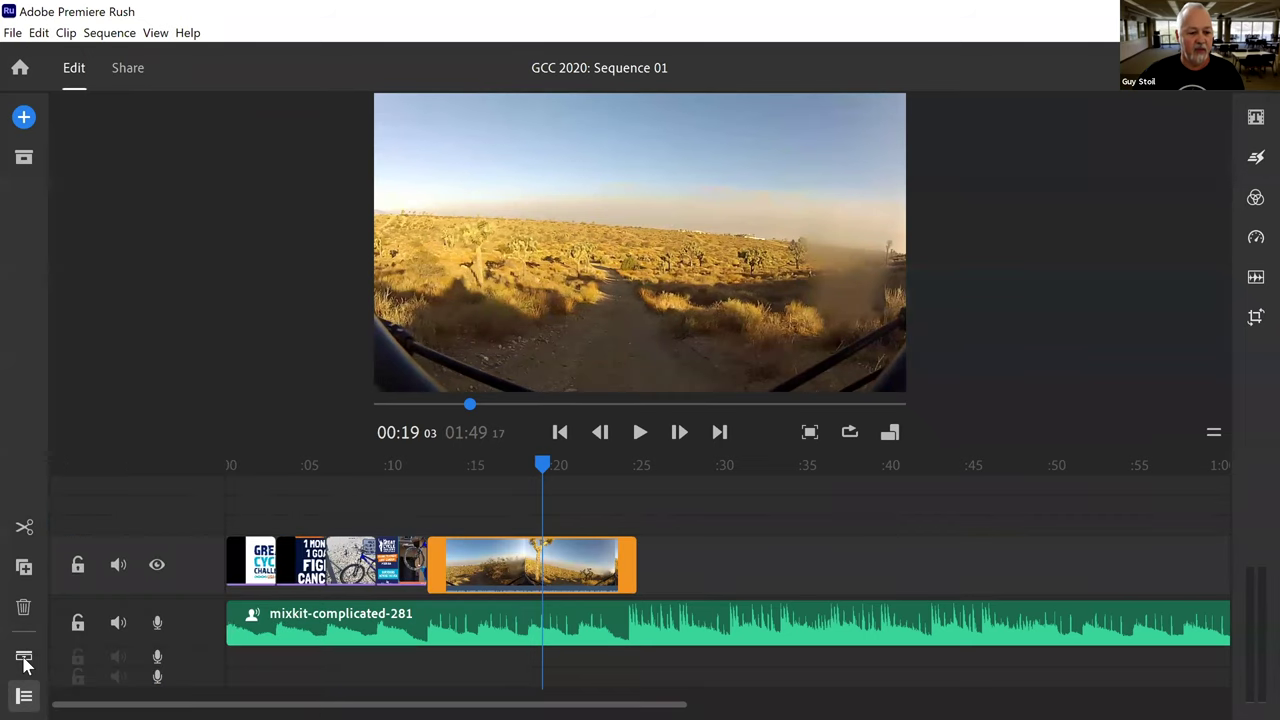
- Expand and mute the Aqueduct clip's audio, and play part of the clip to check the sound
click(24, 660)
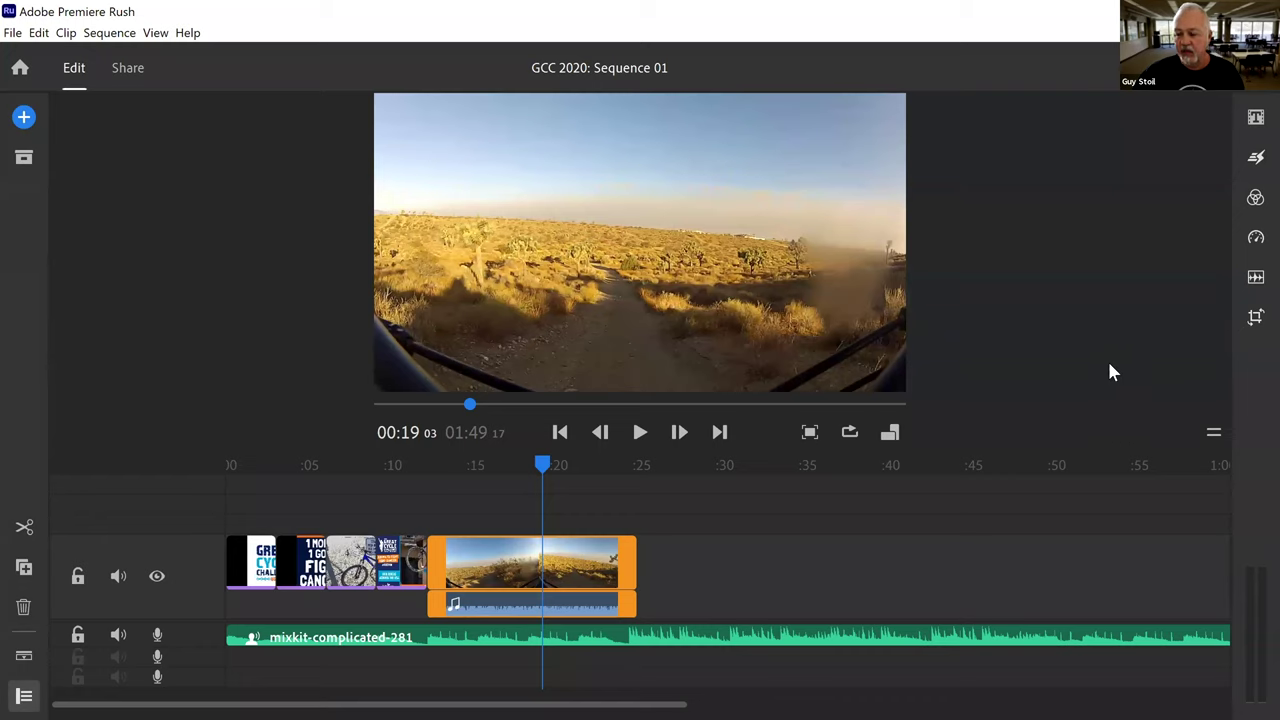
click(1254, 278)
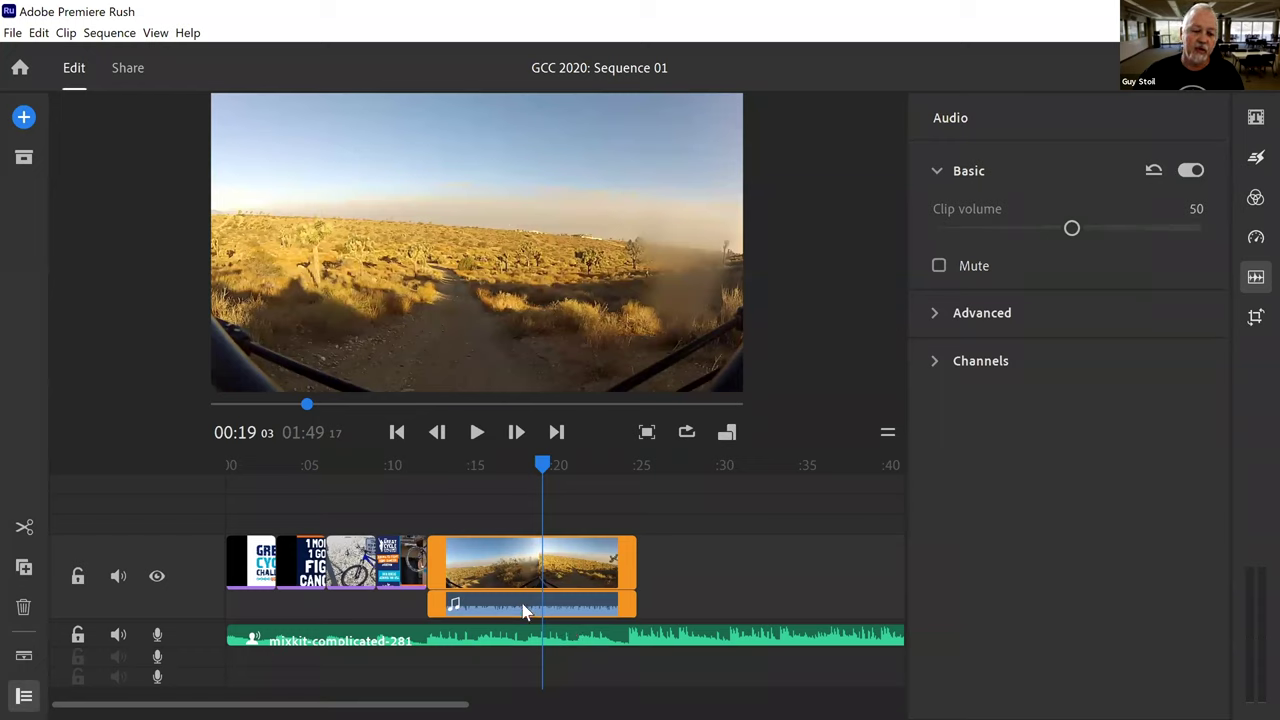
click(939, 266)
drag(545, 465, 469, 470)
key(space)
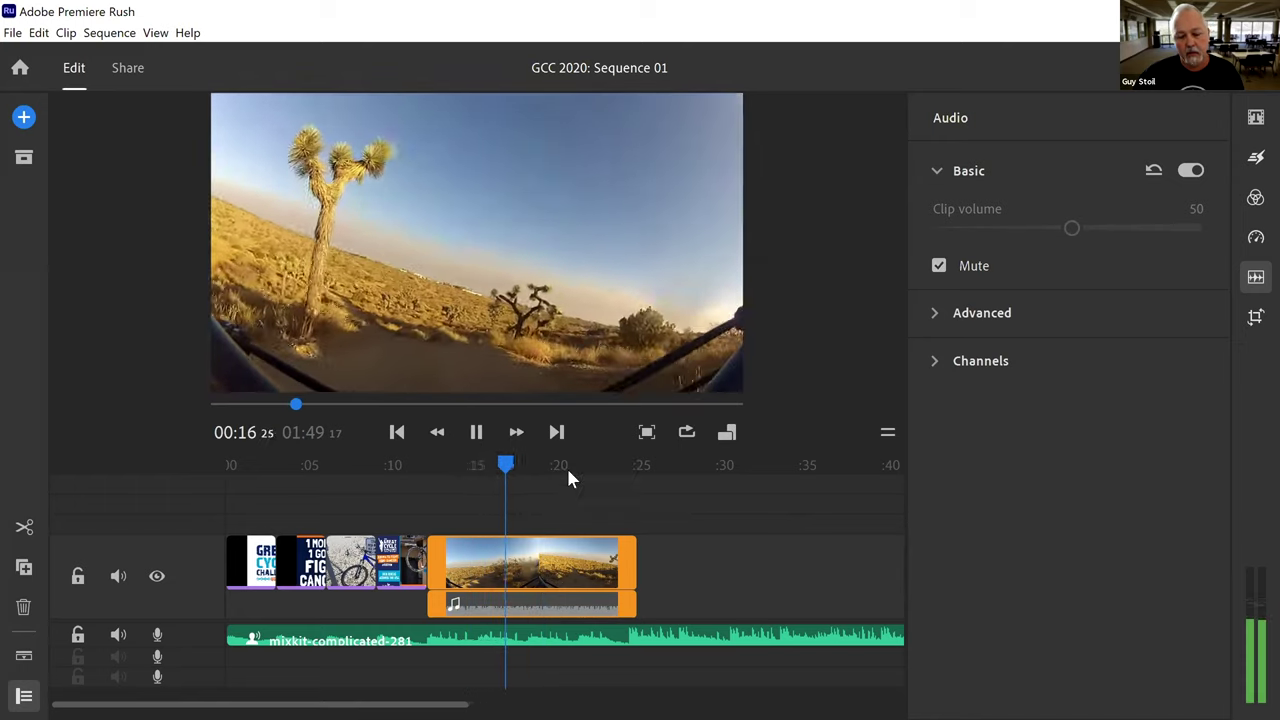
click(476, 432)
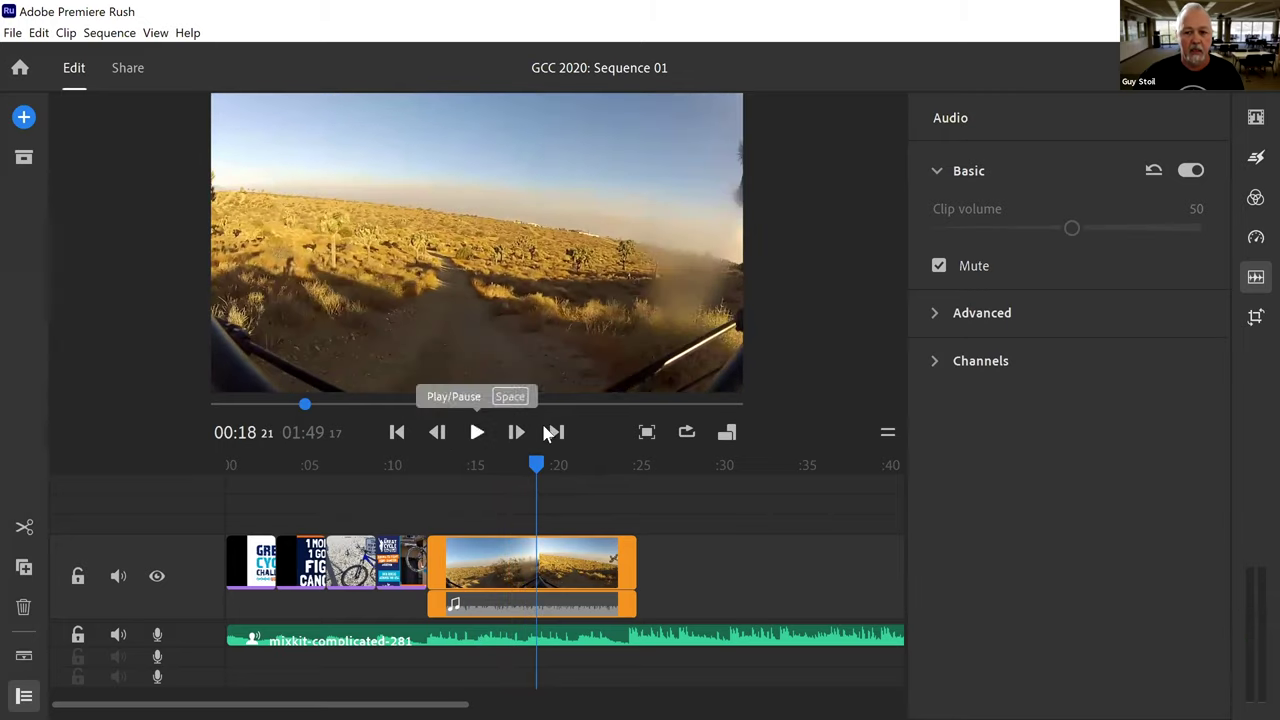
- Add a Classic Web Caption title on the track above the Aqueduct footage, around 00:18 in the sequence
click(1254, 279)
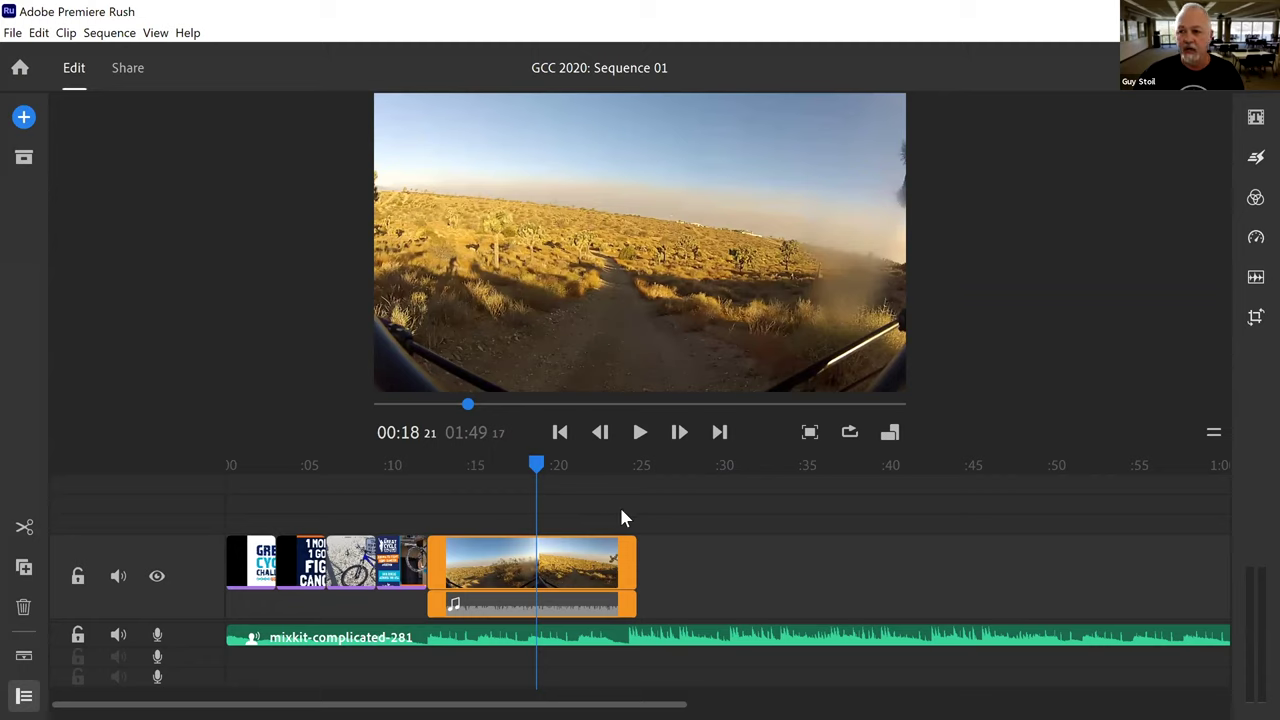
click(1255, 119)
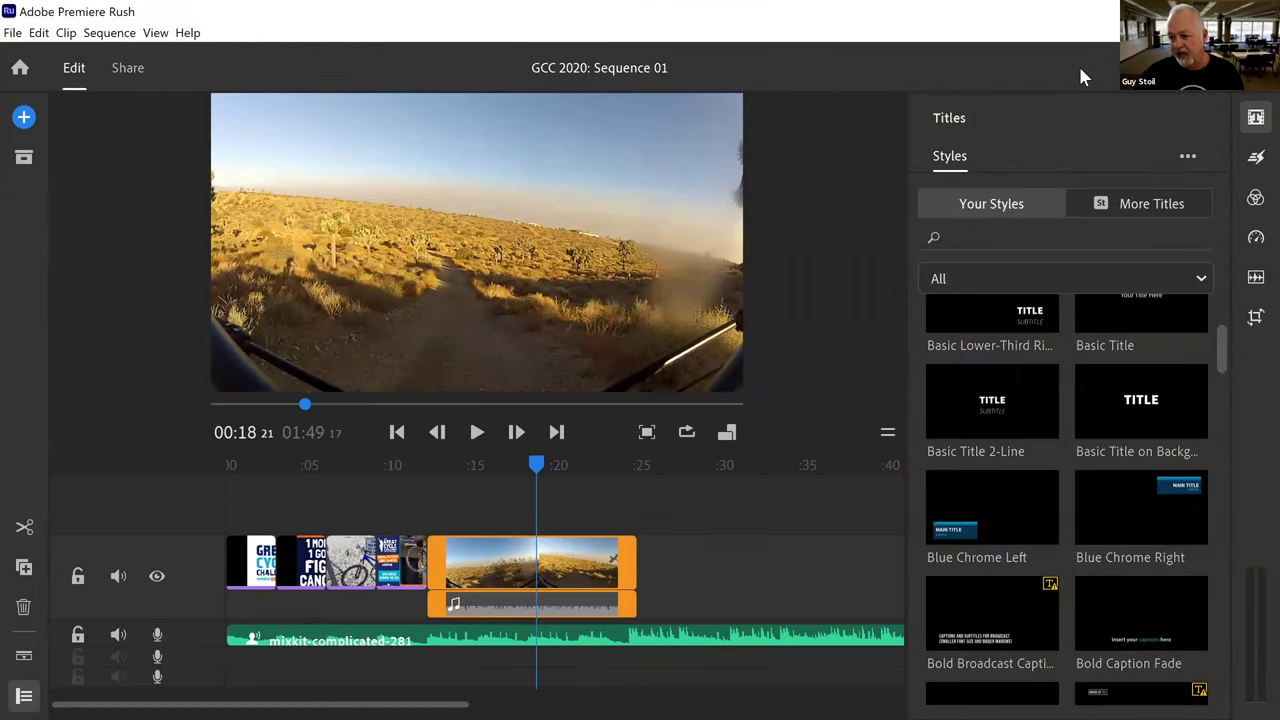
drag(1223, 343, 1222, 507)
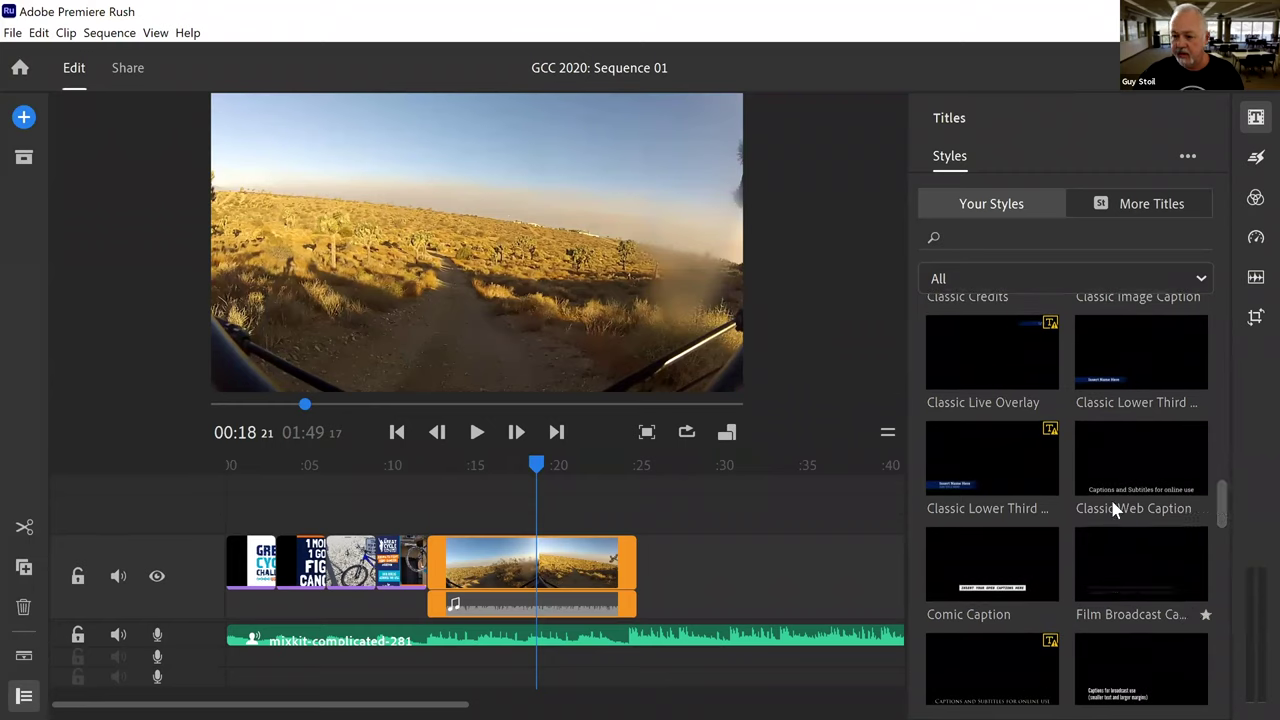
click(1138, 450)
drag(977, 512, 520, 534)
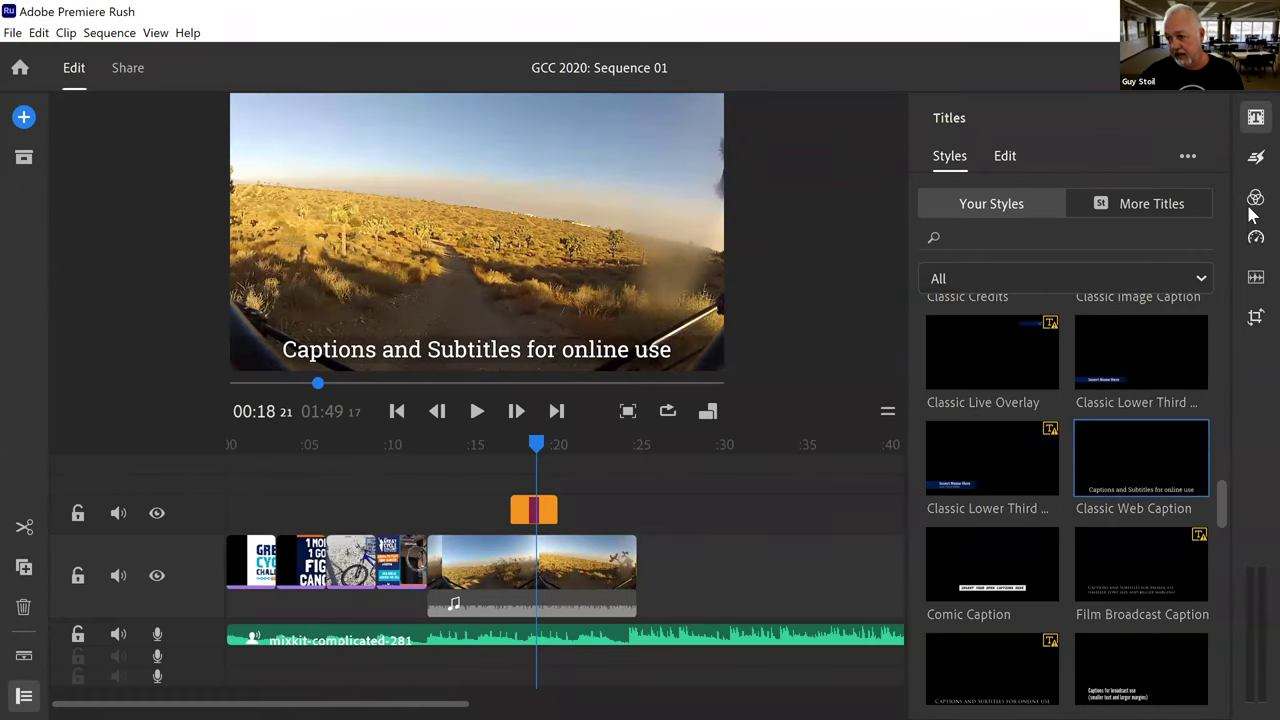
click(1256, 117)
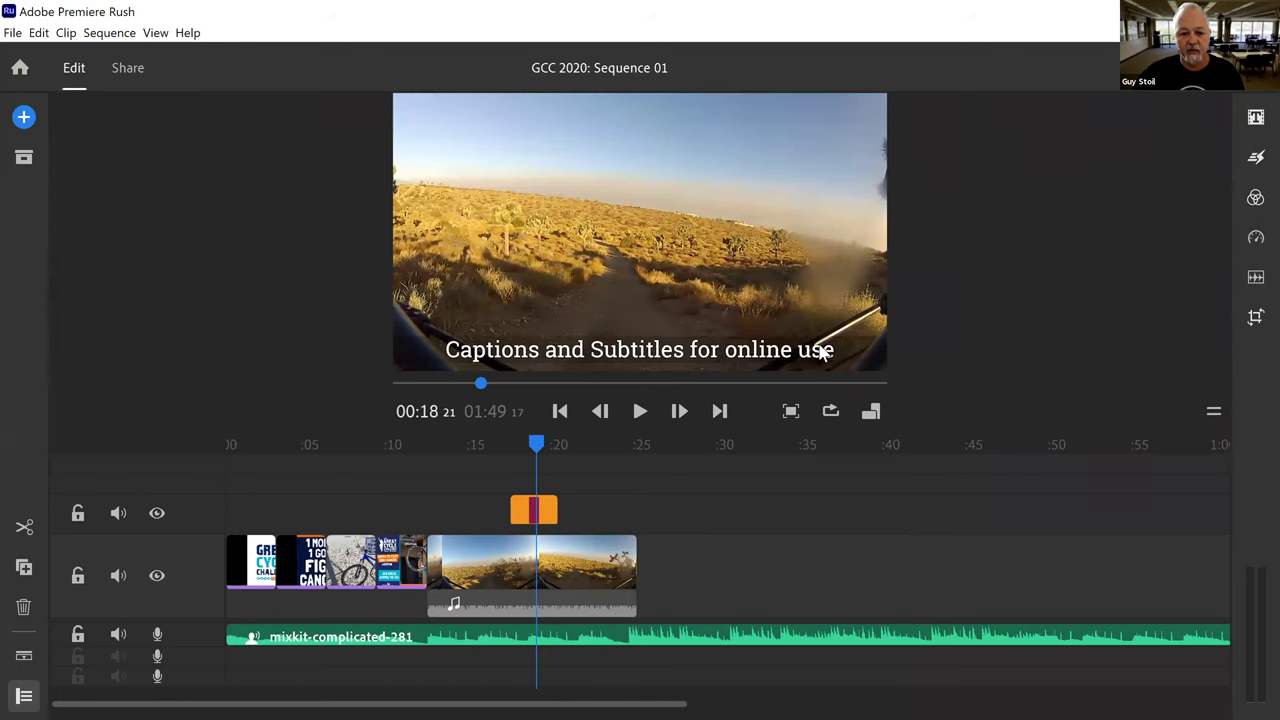
- Replace the caption's placeholder text with "California Aqueduct"
double_click(536, 515)
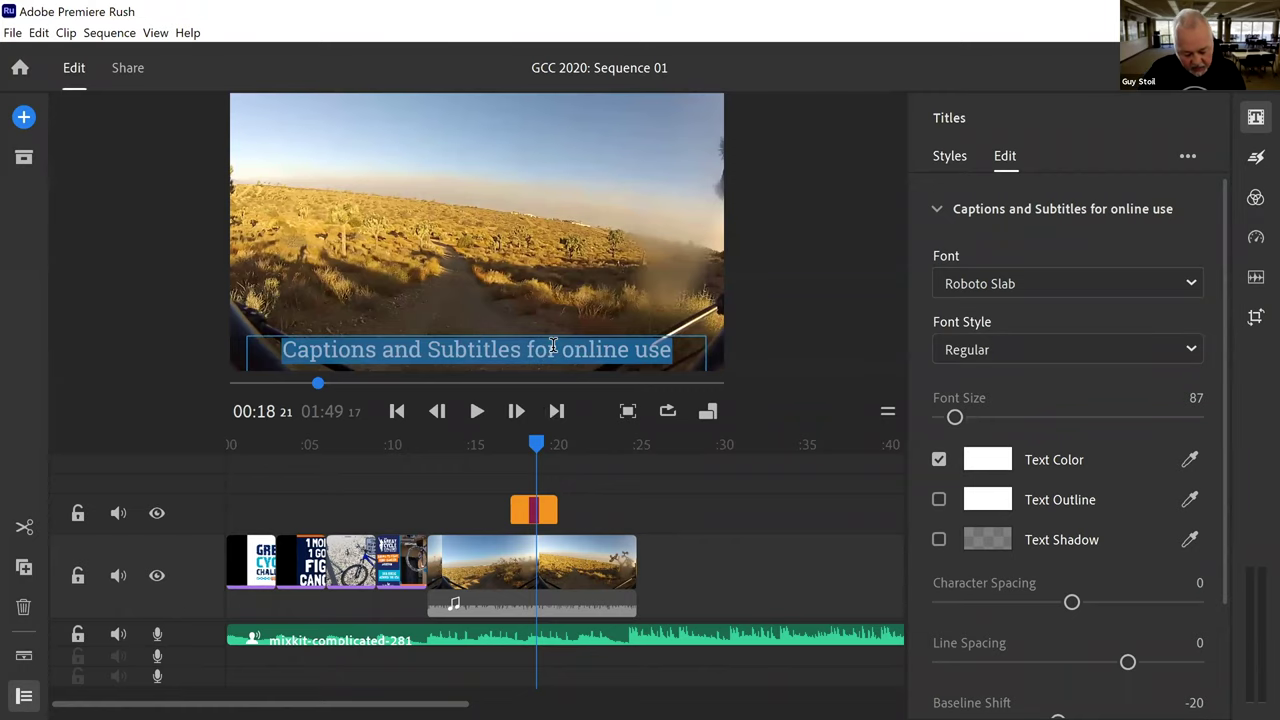
text(Aque)
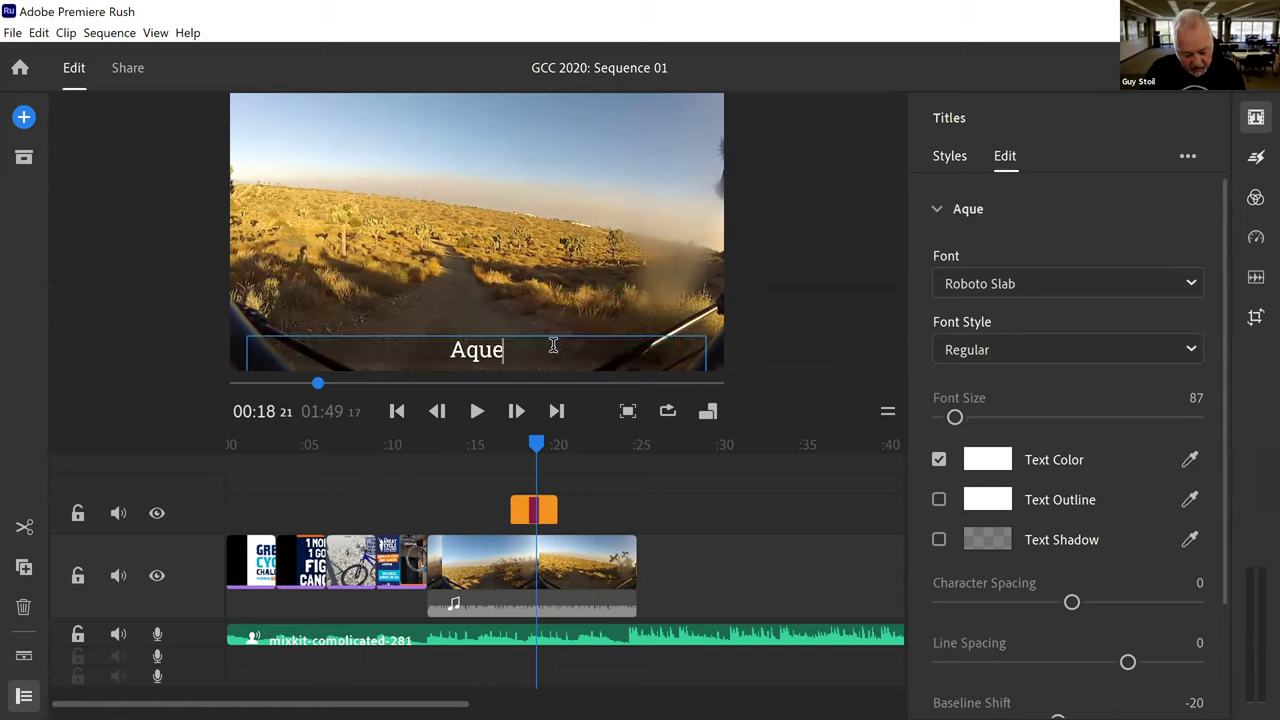
text(dcut)
key(BackSpace)
key(BackSpace)
key(BackSpace)
key(BackSpace)
key(BackSpace)
key(BackSpace)
key(BackSpace)
key(BackSpace)
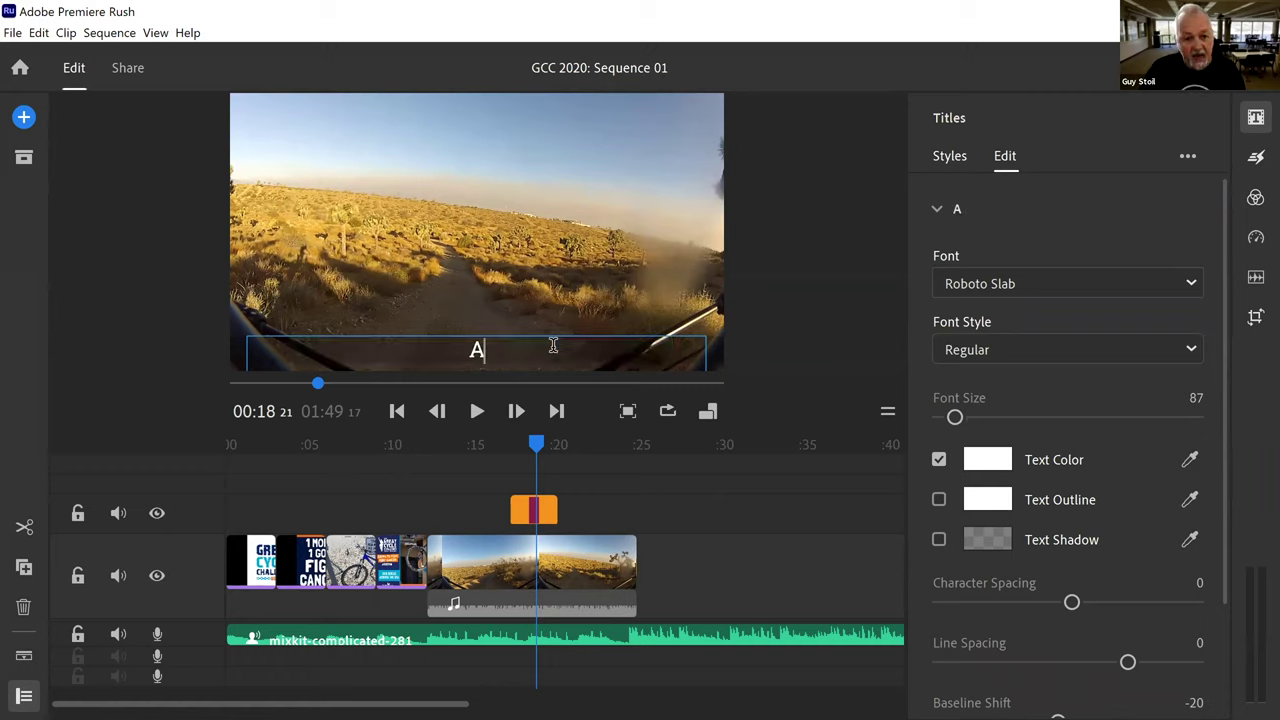
text(Californi)
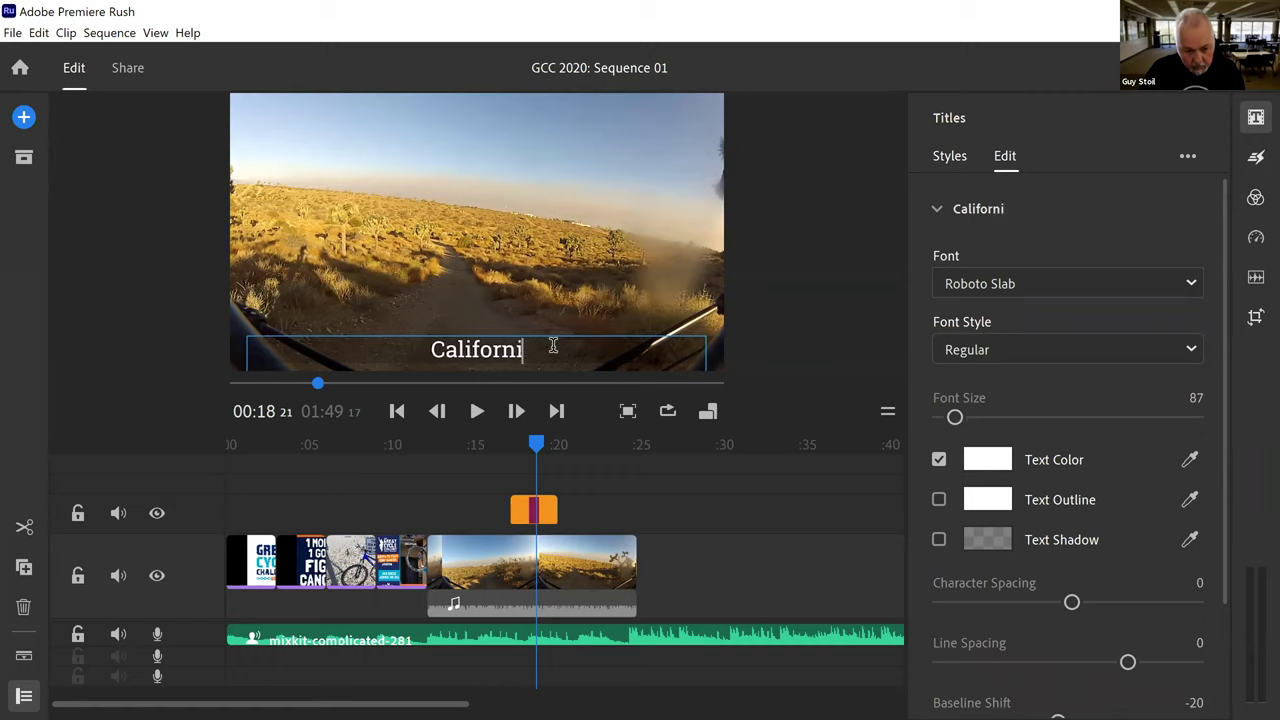
text(a Aqu)
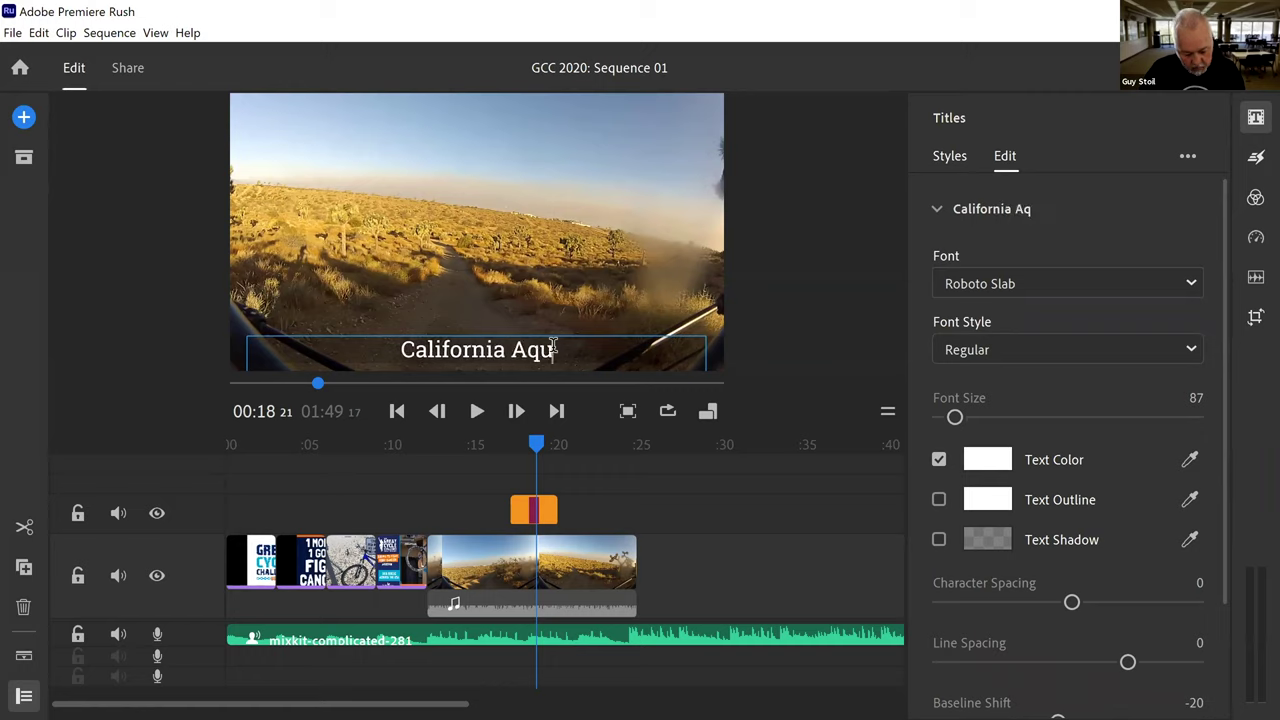
text(educt)
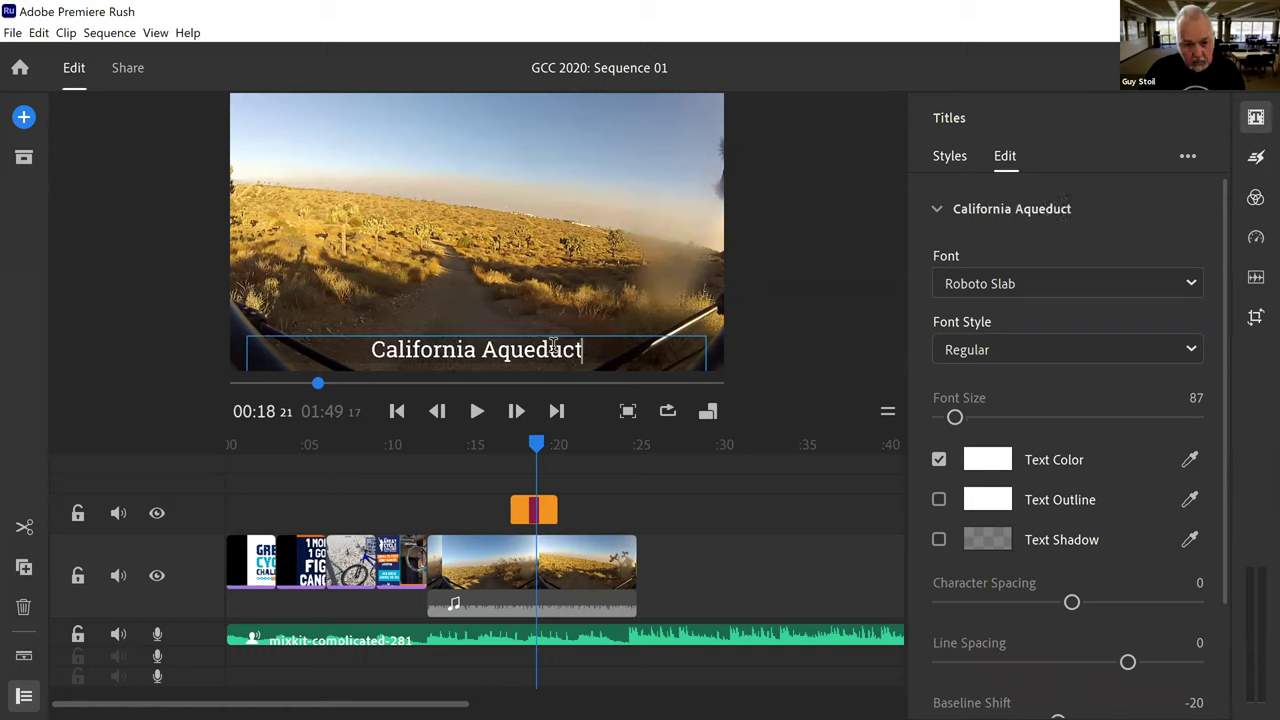
click(832, 243)
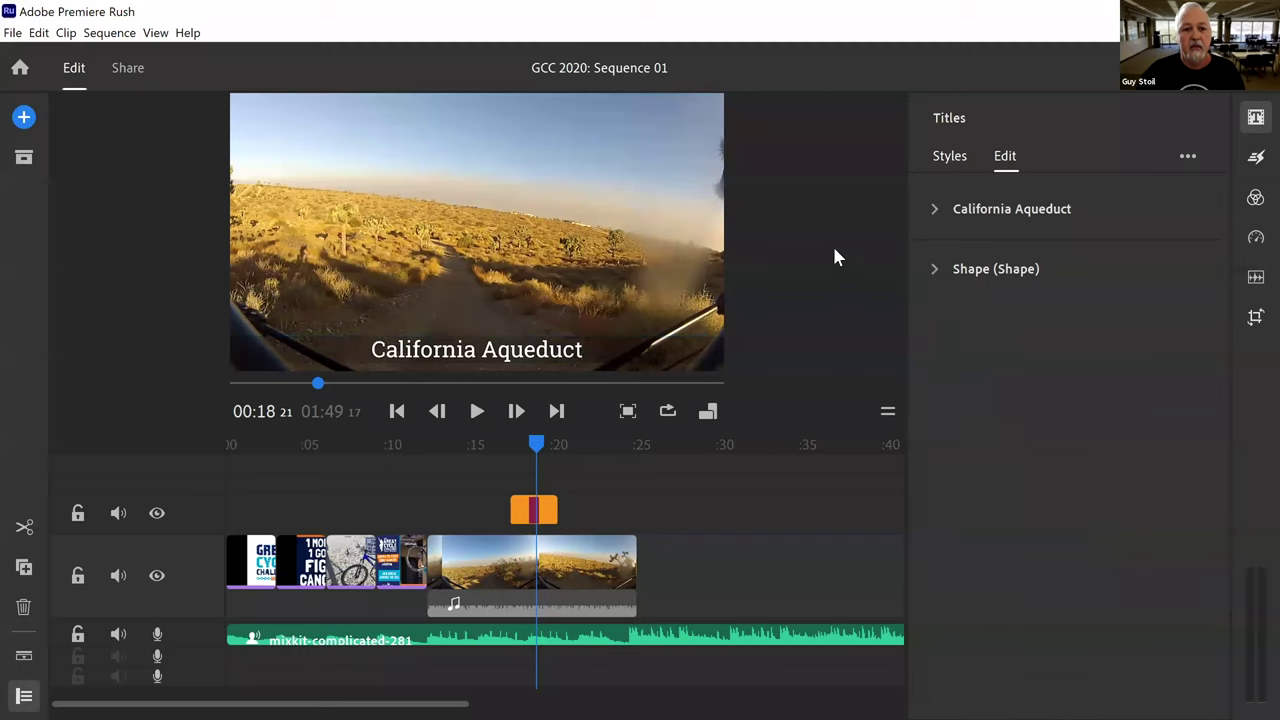
- Set the font of the California Aqueduct title to Papyrus
click(540, 366)
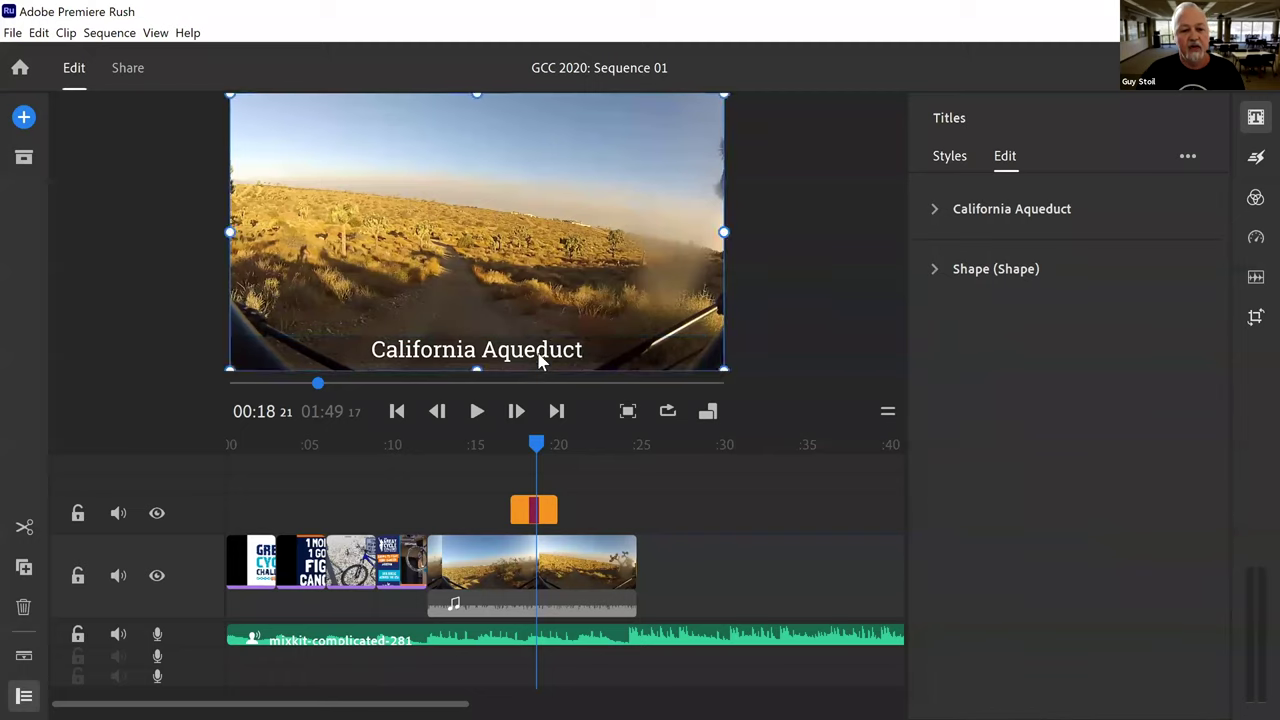
double_click(479, 363)
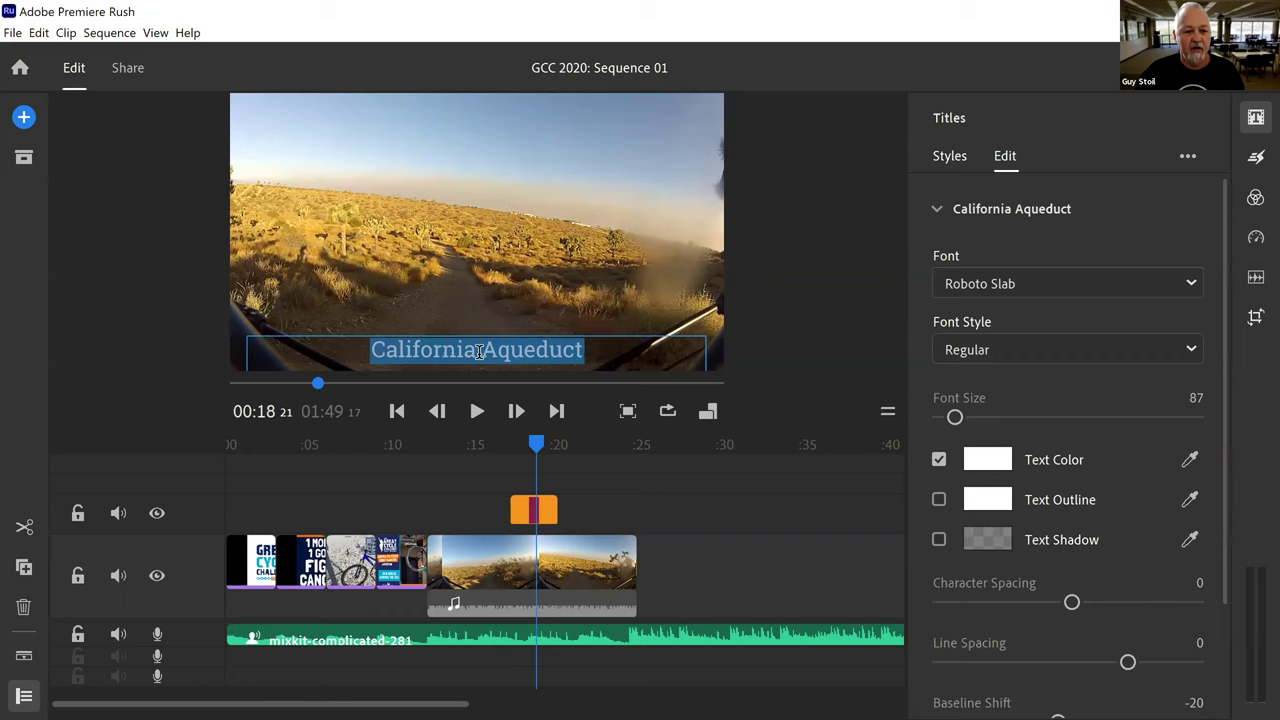
click(1188, 279)
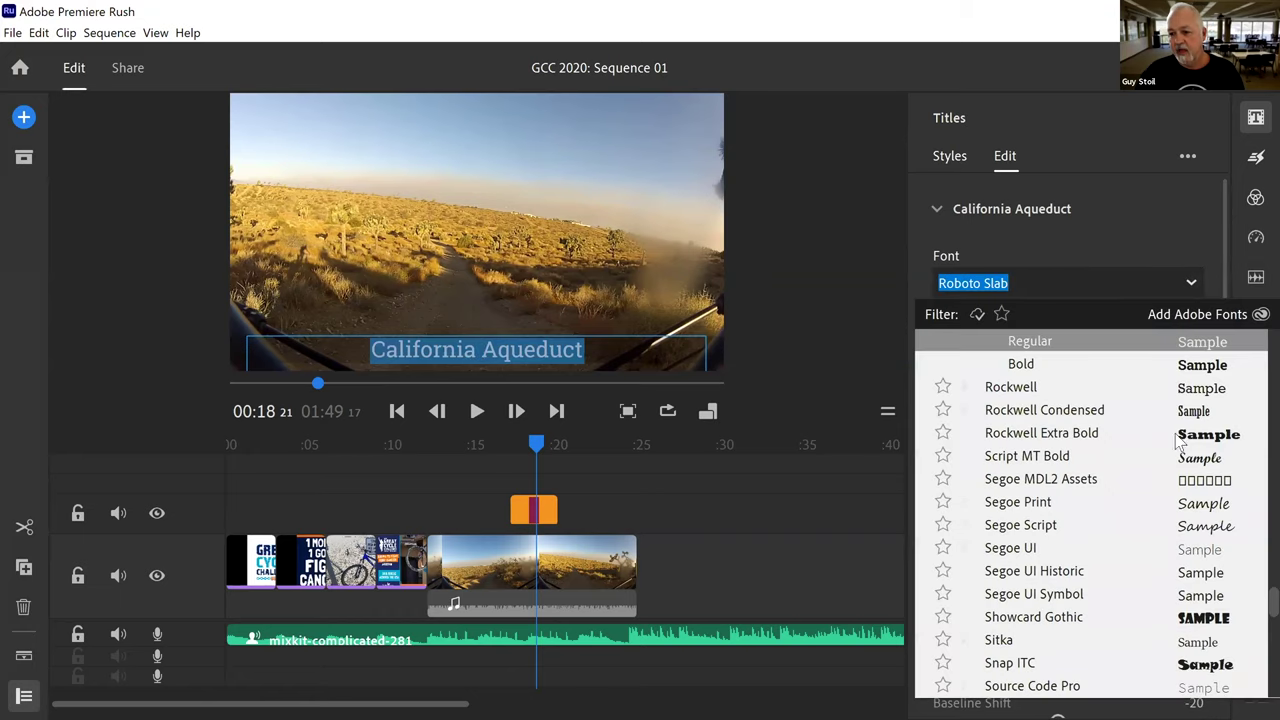
scroll(1228, 500, up, 2)
scroll(1220, 503, up, 2)
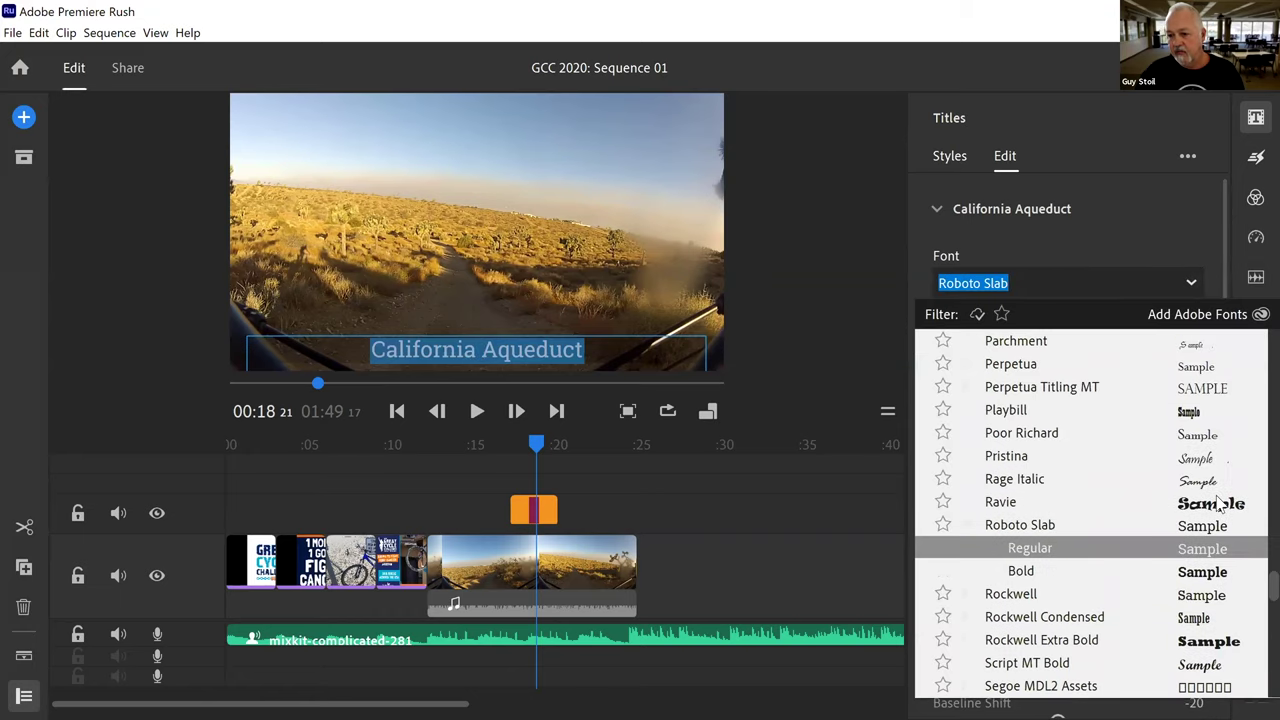
click(1008, 388)
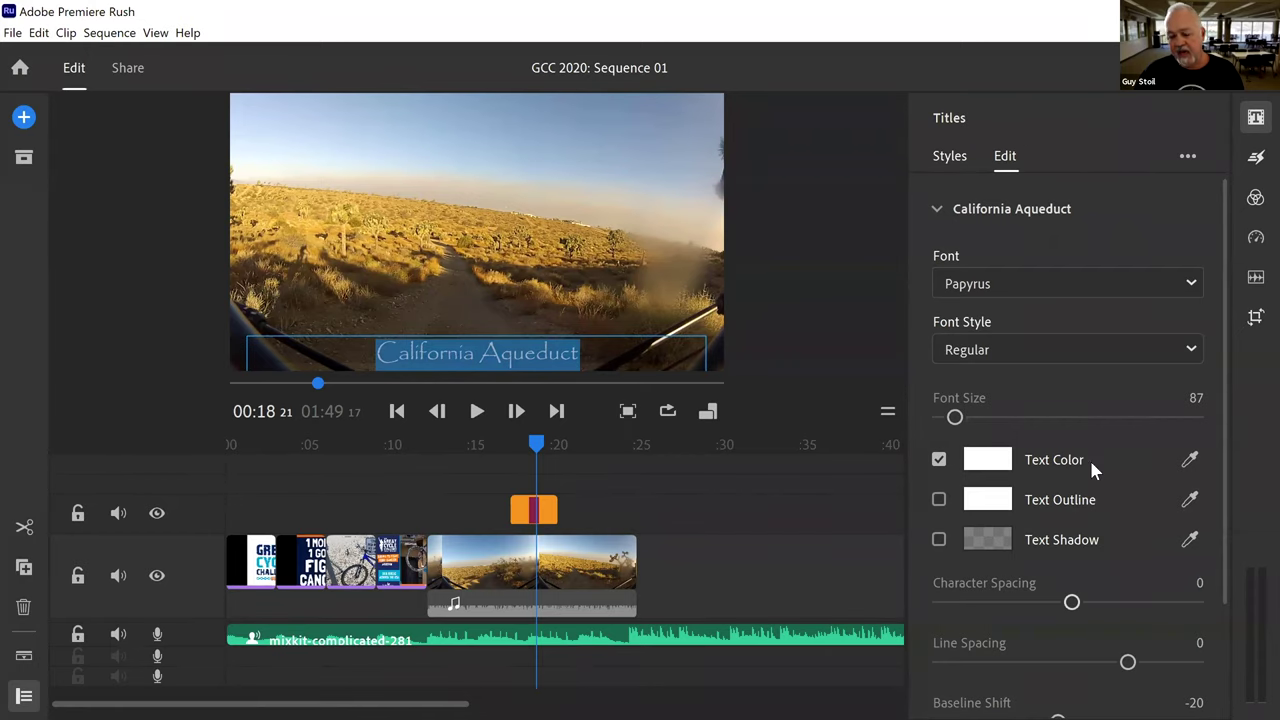
click(1255, 122)
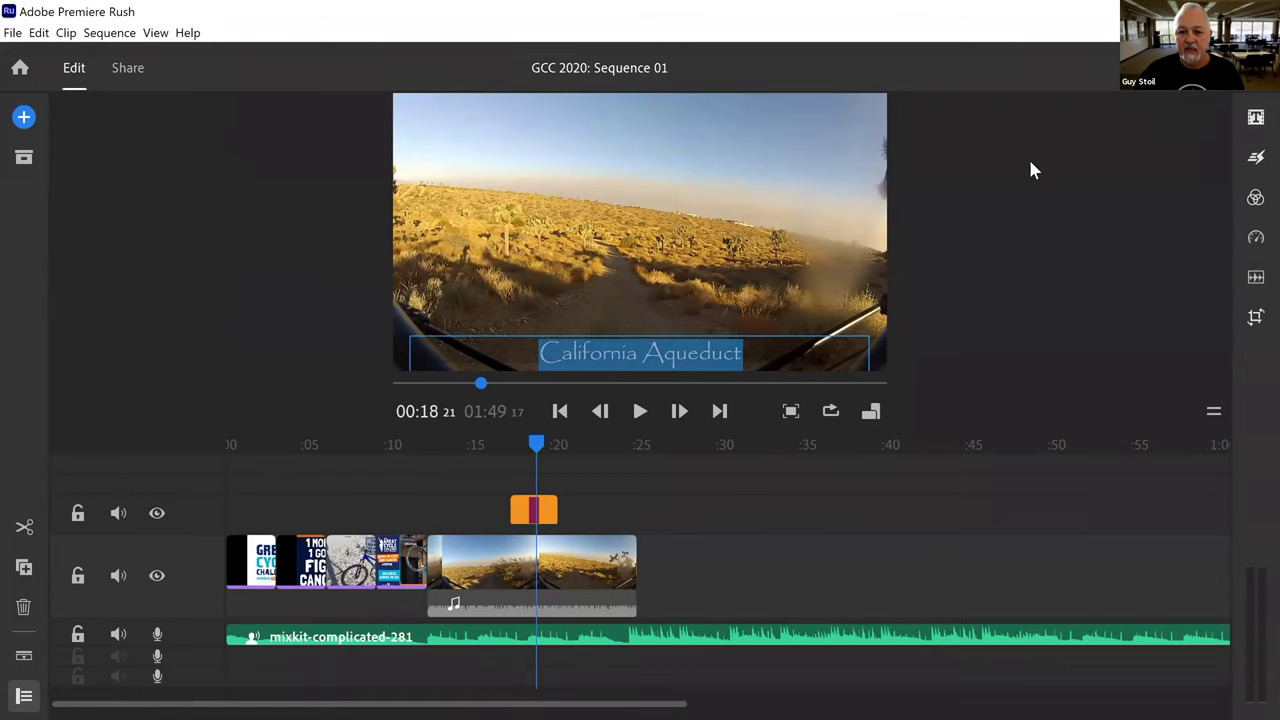
click(1034, 170)
- Play the sequence from about 00:11 through the title to review its timing over the Aqueduct footage
click(413, 444)
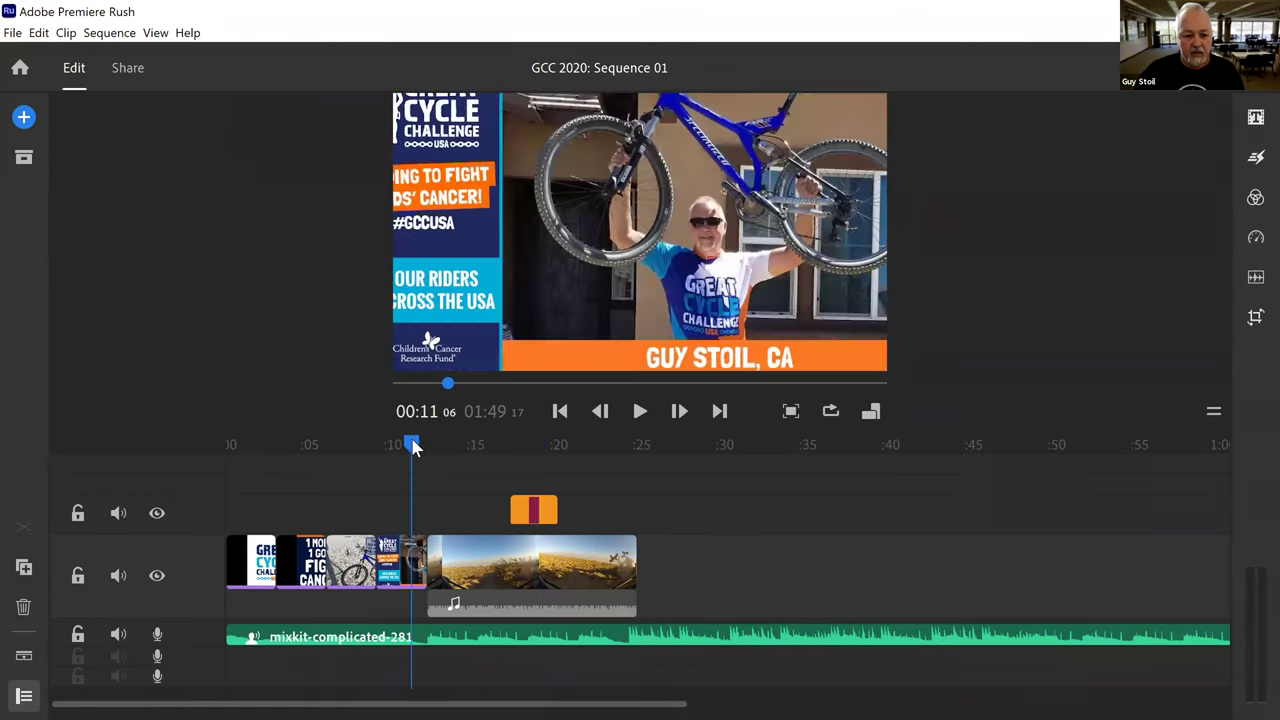
key(space)
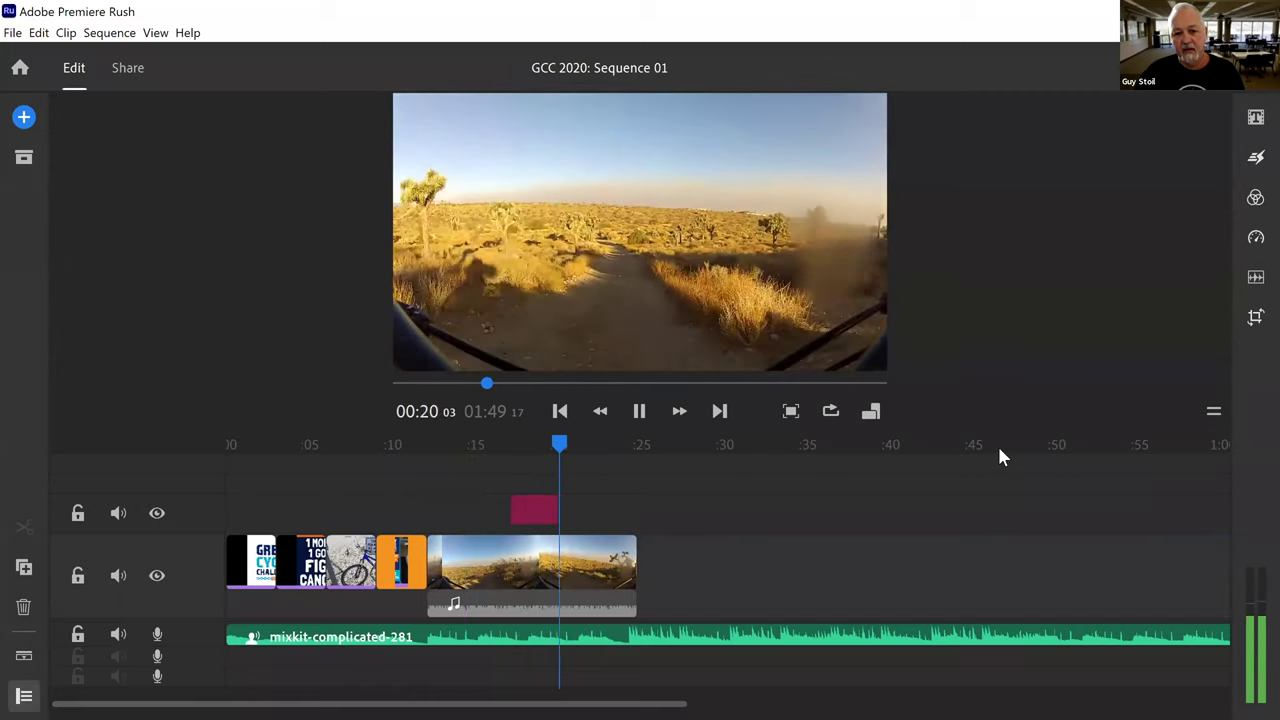
click(490, 598)
- Extend both ends of the California Aqueduct title so it runs from about 00:16 to 00:21, and select the Aqueduct clip
click(523, 511)
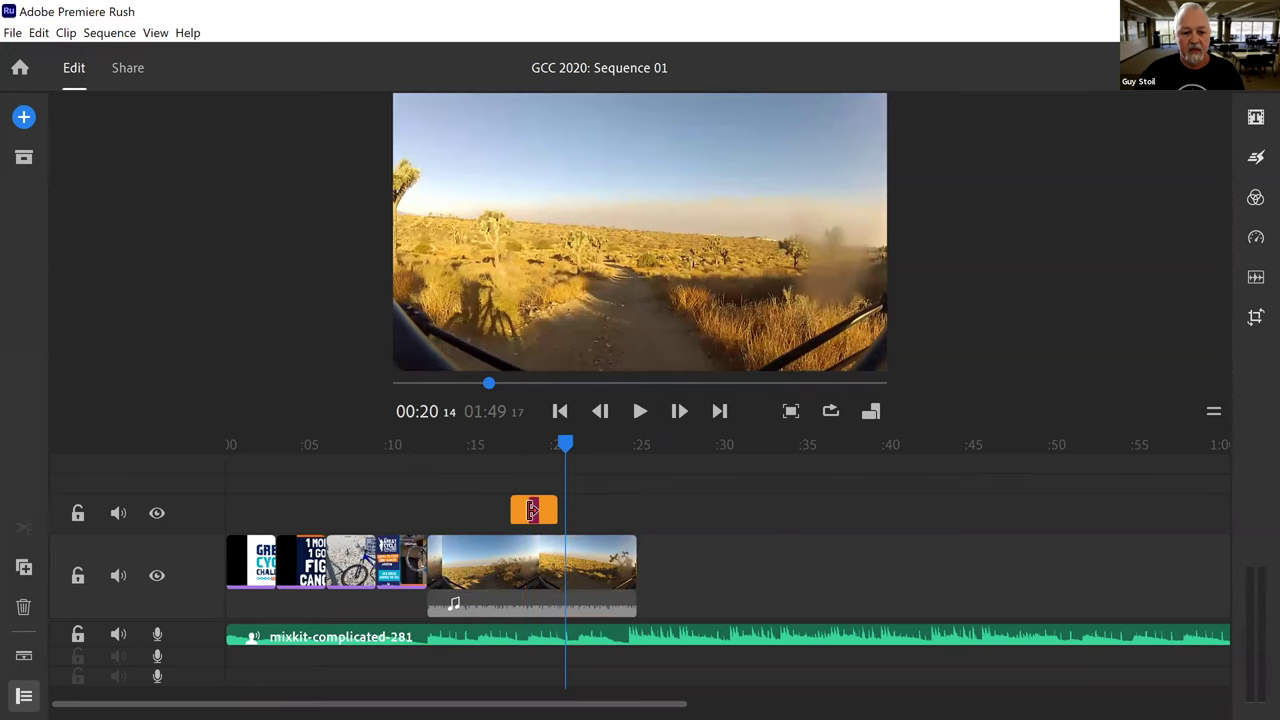
mouse_move(506, 512)
mouse_down()
mouse_move(487, 512)
mouse_move(563, 514)
mouse_move(503, 513)
mouse_move(551, 512)
mouse_up()
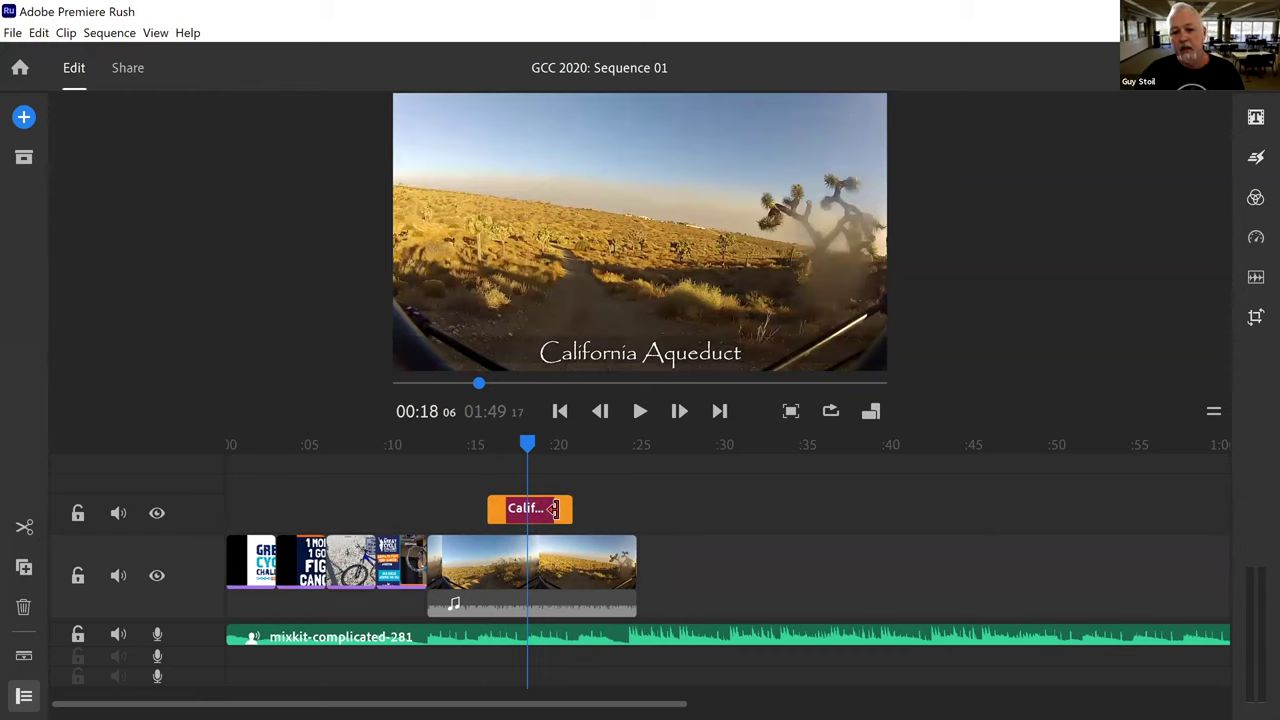
click(555, 600)
- Play through the extended title to check its duration, and return the playhead to 00:19:27 within it
key(space)
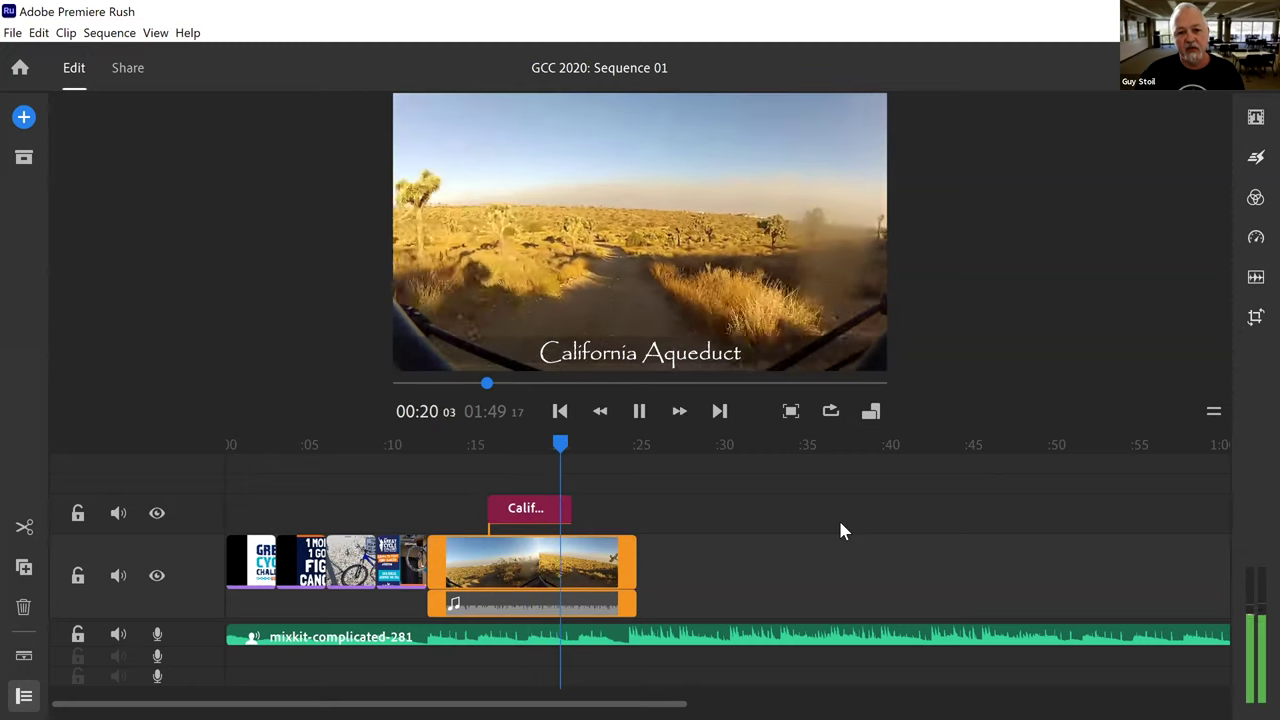
key(space)
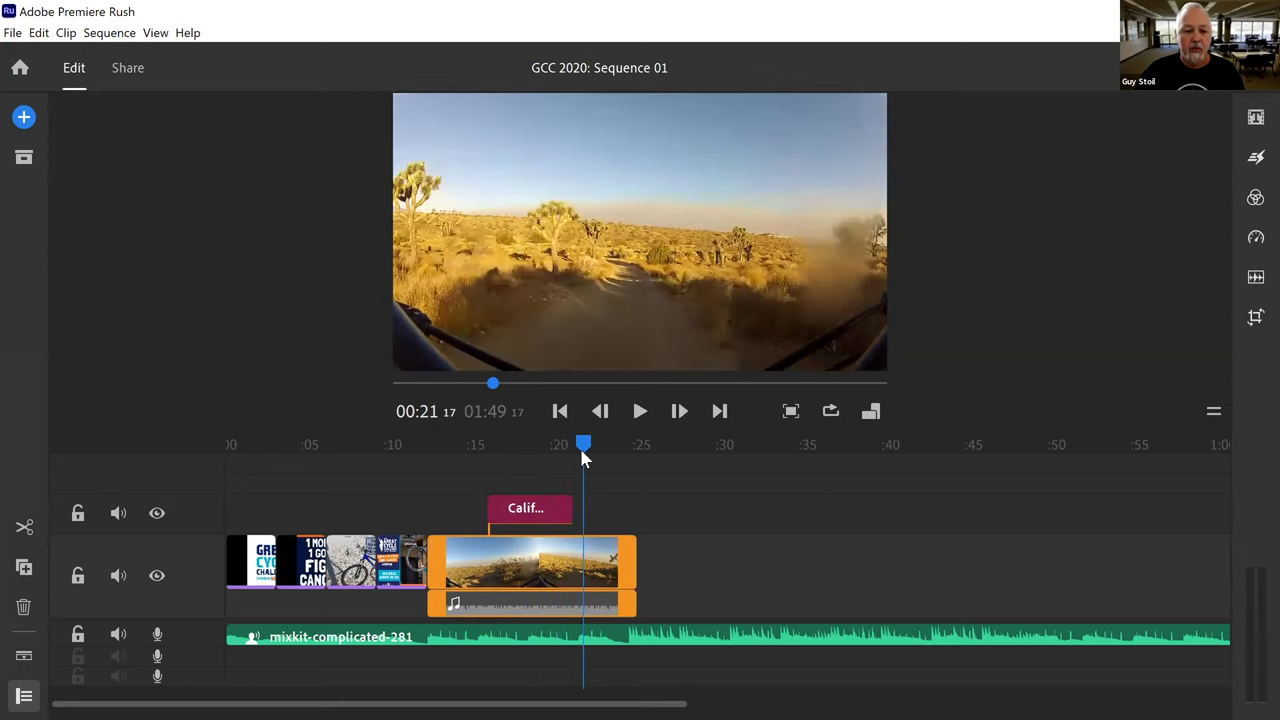
drag(584, 450, 556, 450)
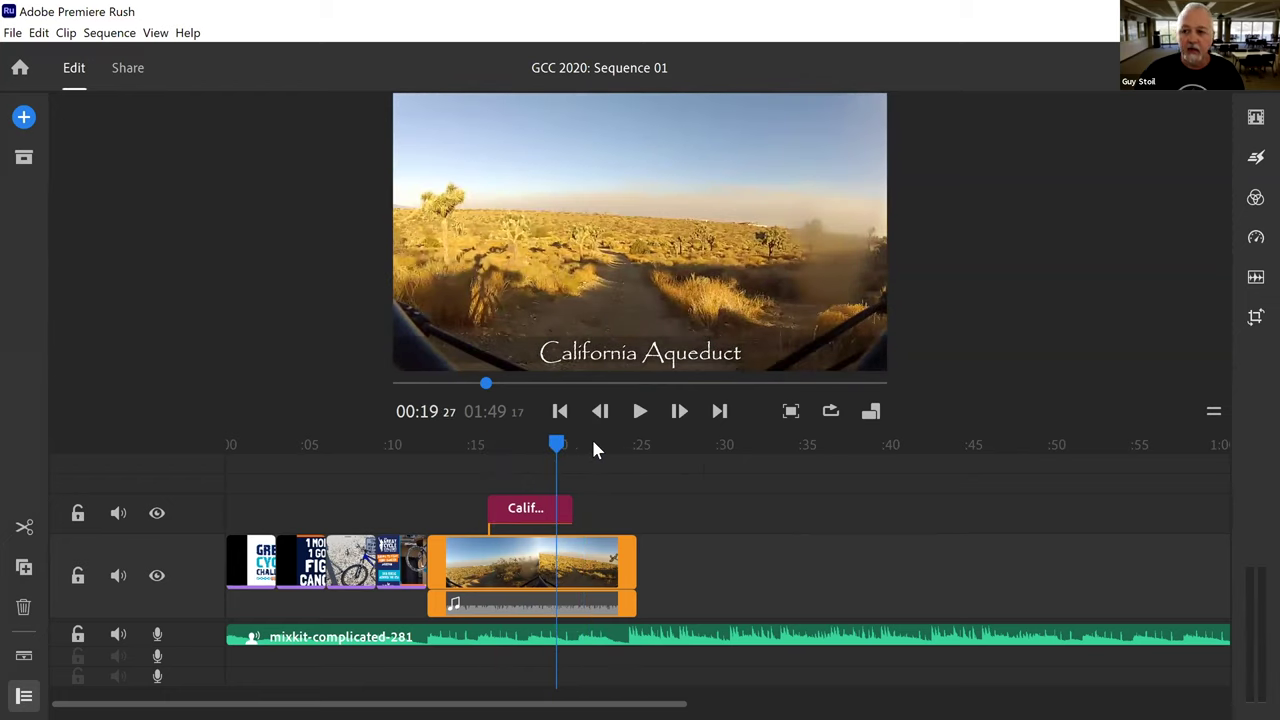
- Try the Cinematic, Film, SL Kodak and SL Bleach color presets on the Aqueduct clip, apply SL Noir 1, and view the manual color controls
click(1255, 198)
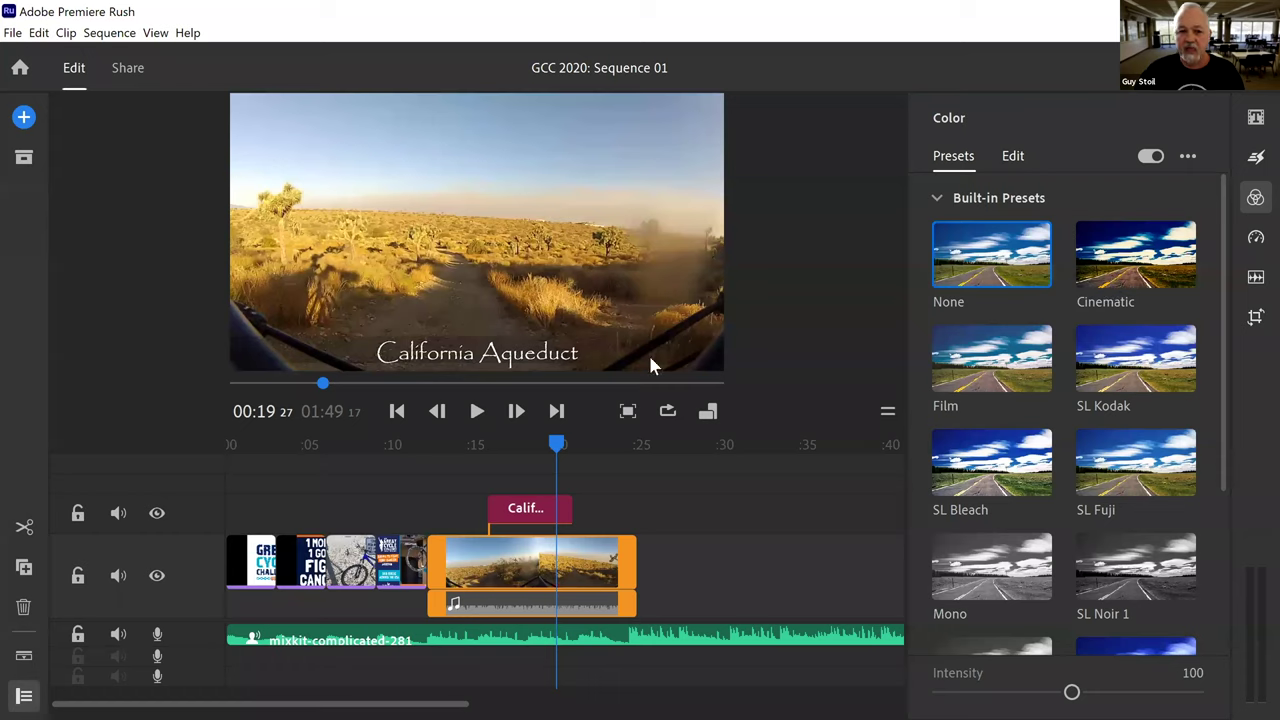
click(1128, 278)
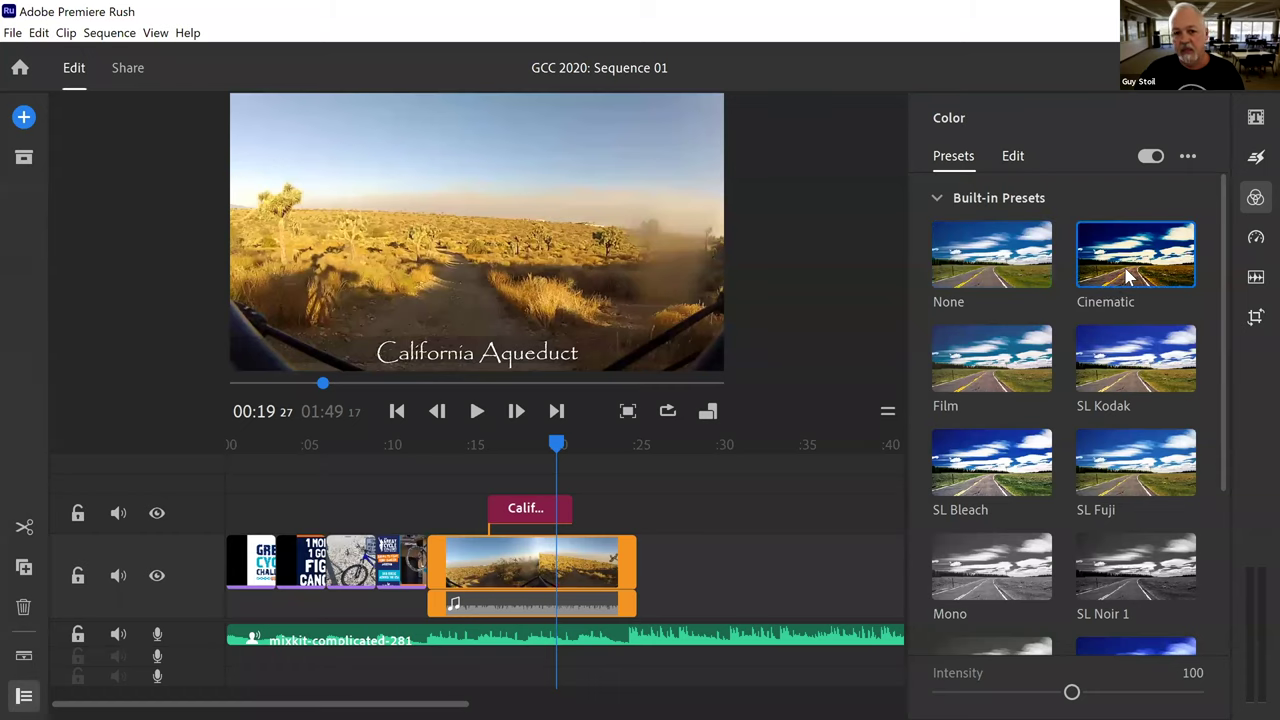
click(1011, 380)
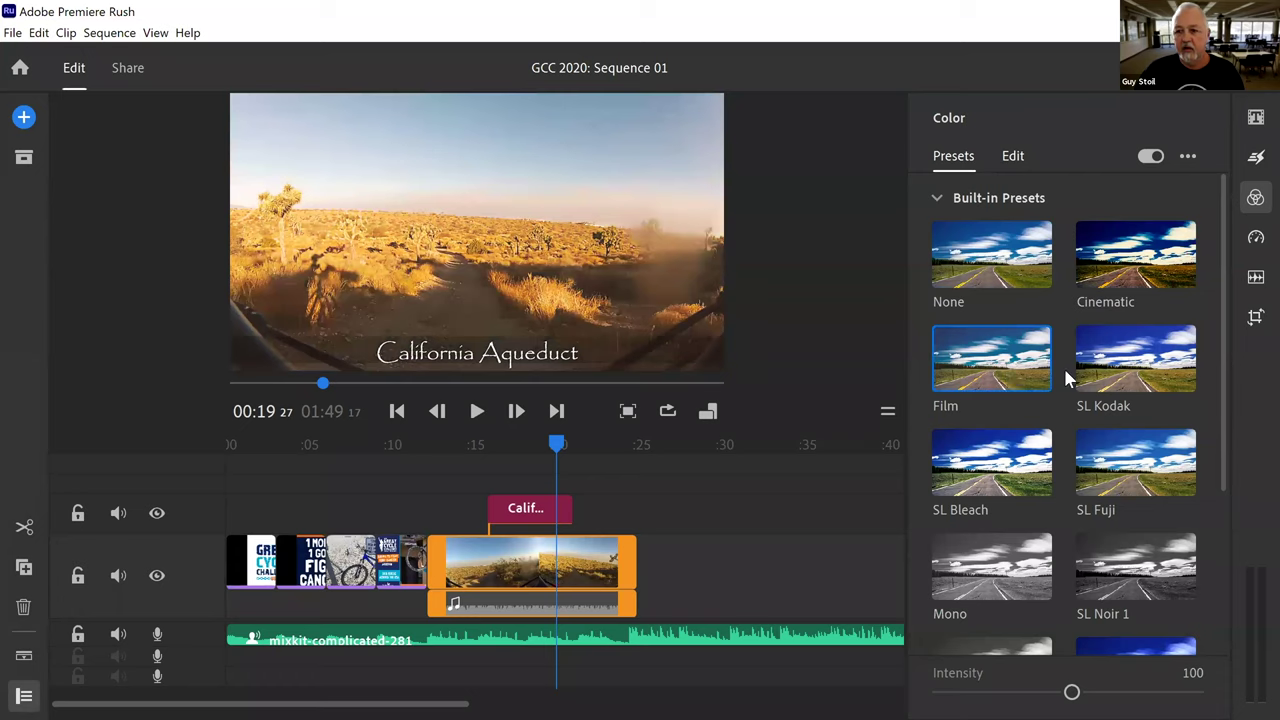
click(1127, 373)
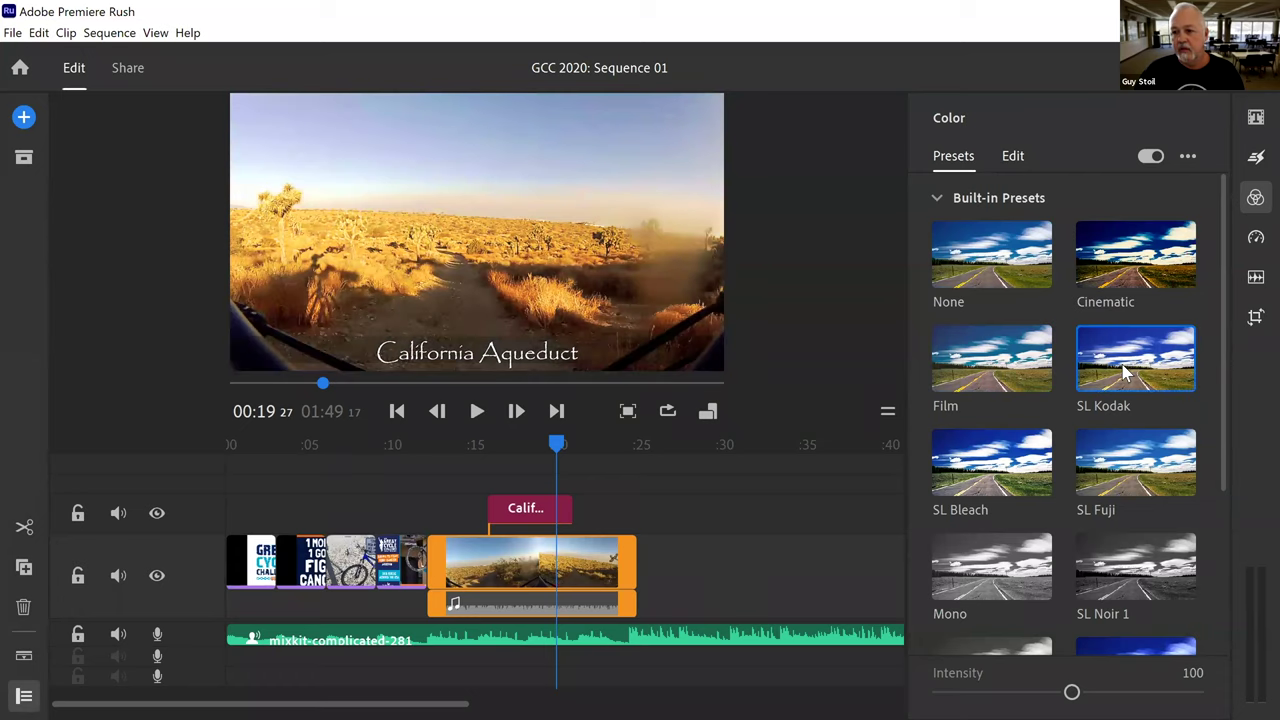
click(1020, 462)
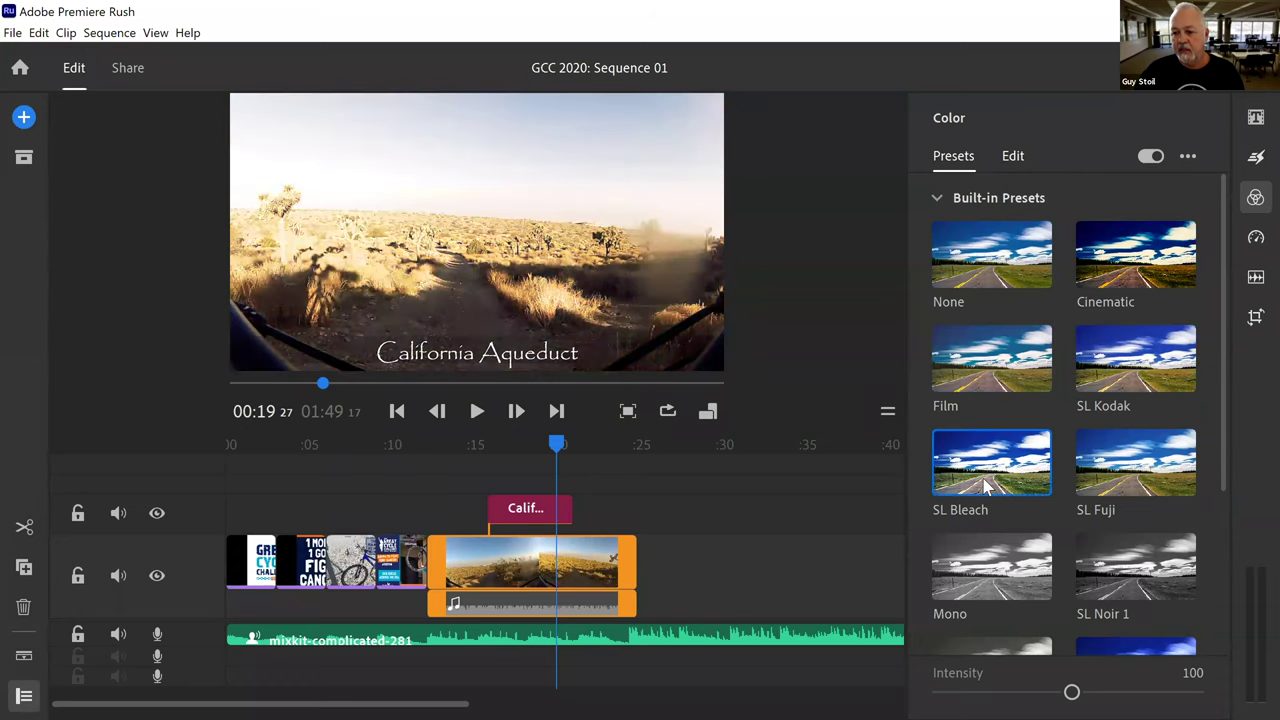
click(1168, 568)
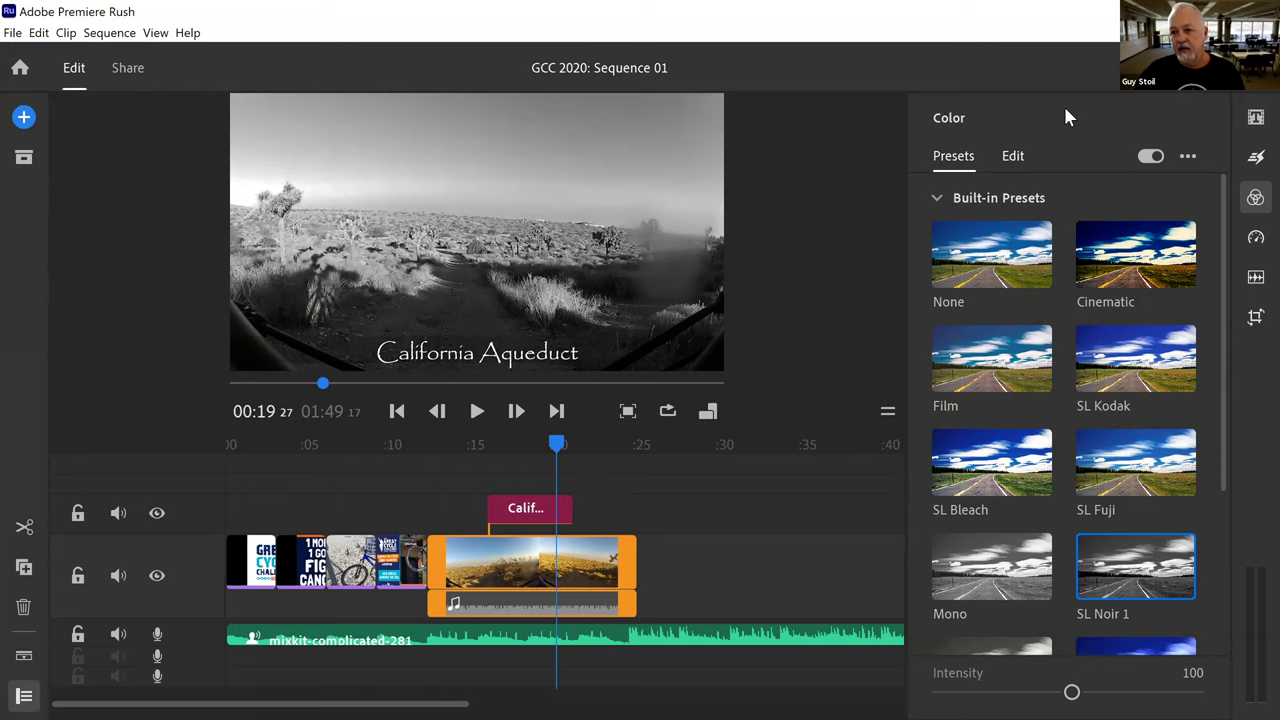
click(1013, 155)
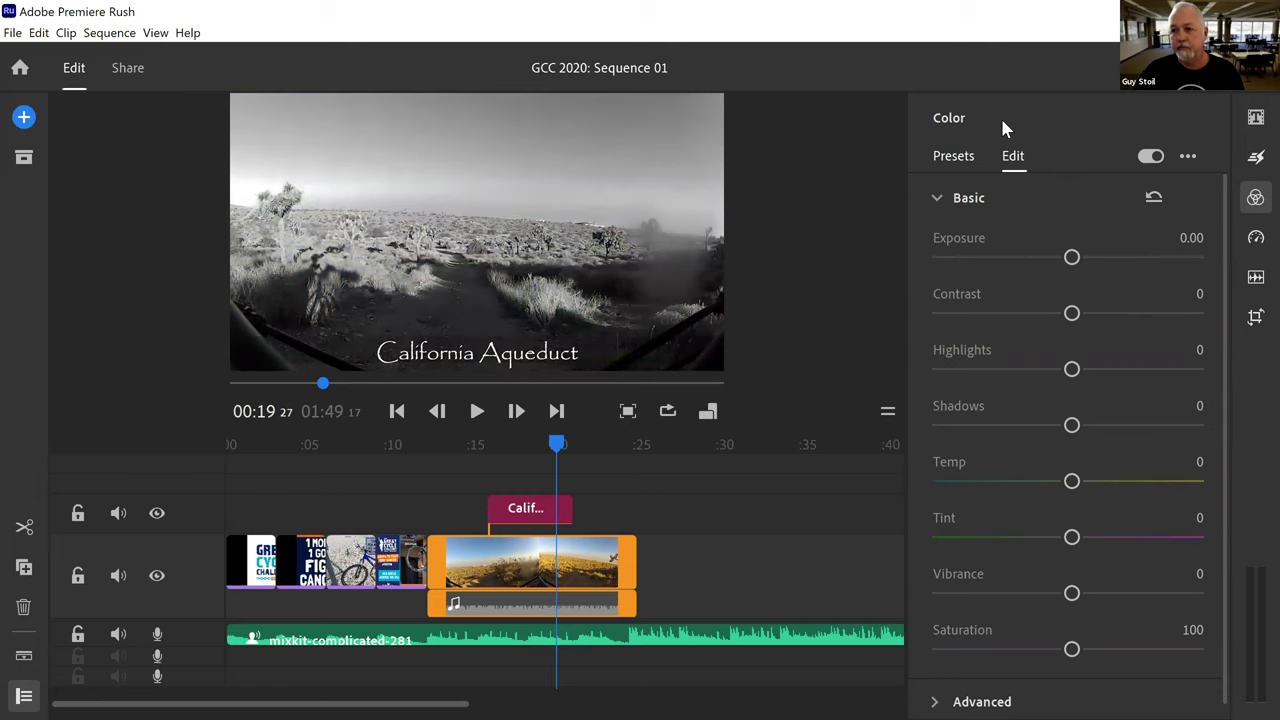
click(1255, 198)
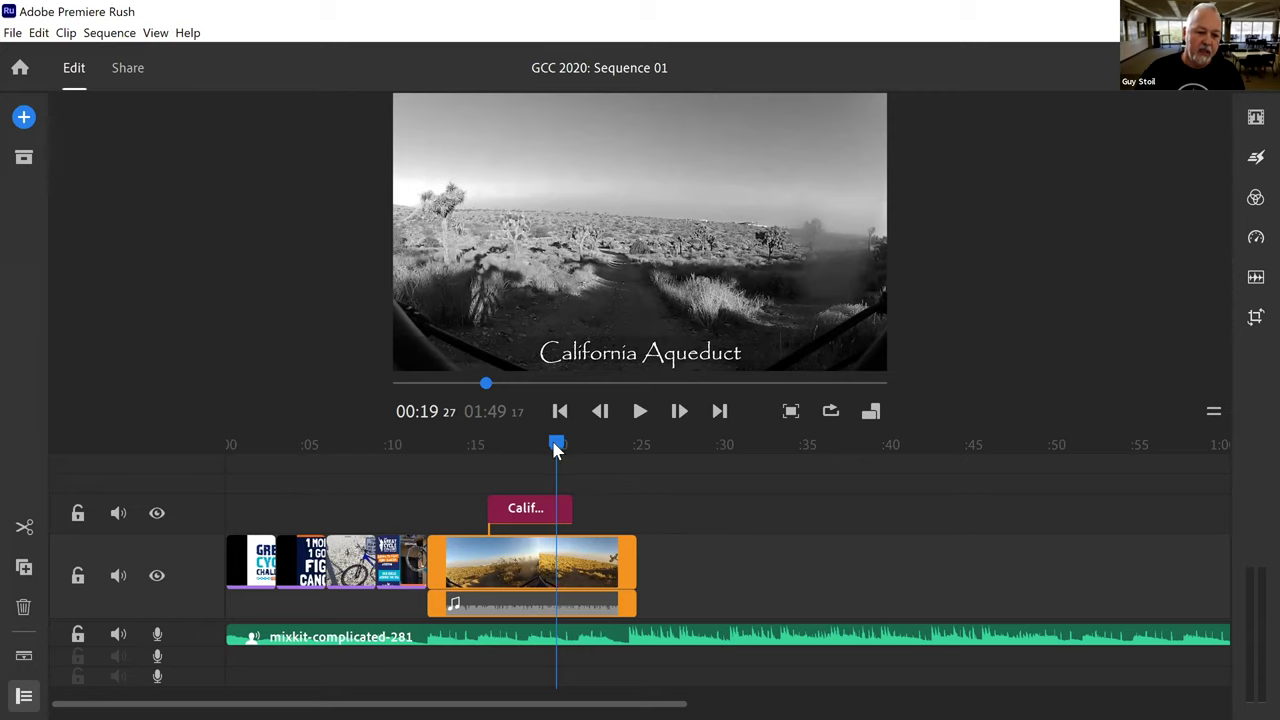
- Record a voiceover about 4.5 seconds long on the second audio track, starting from the beginning of the sequence
drag(560, 452, 209, 437)
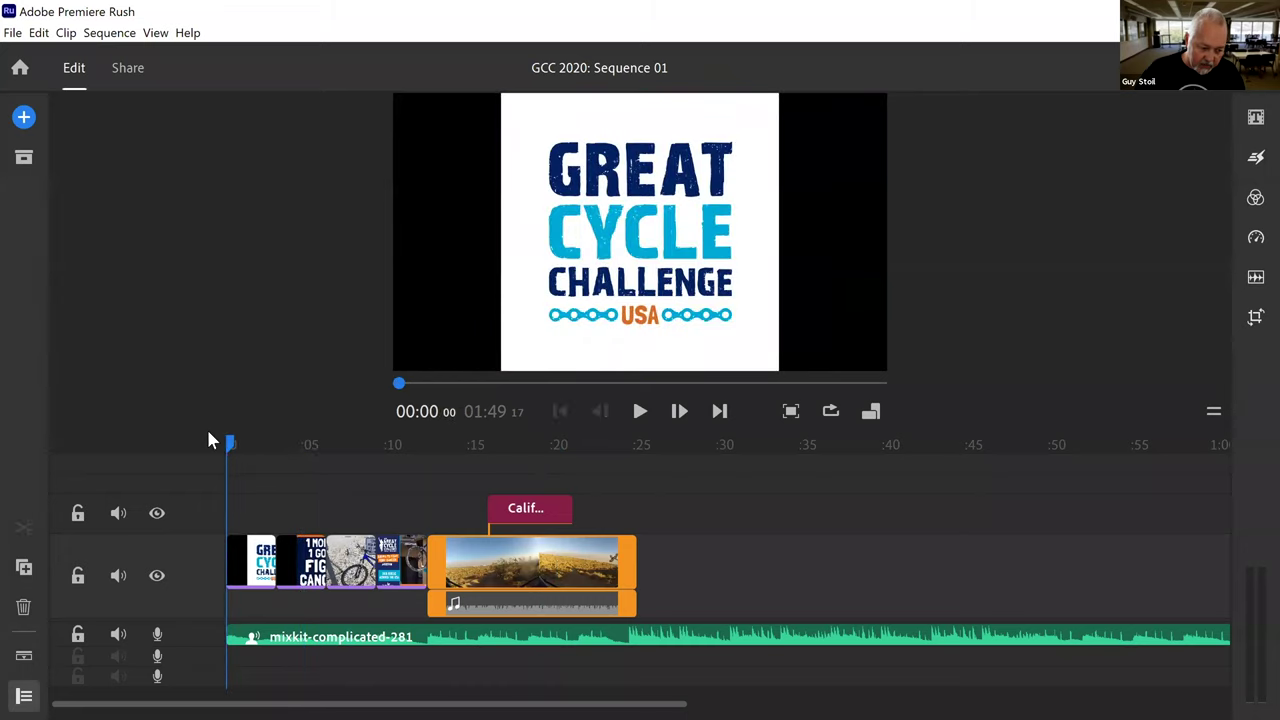
click(24, 118)
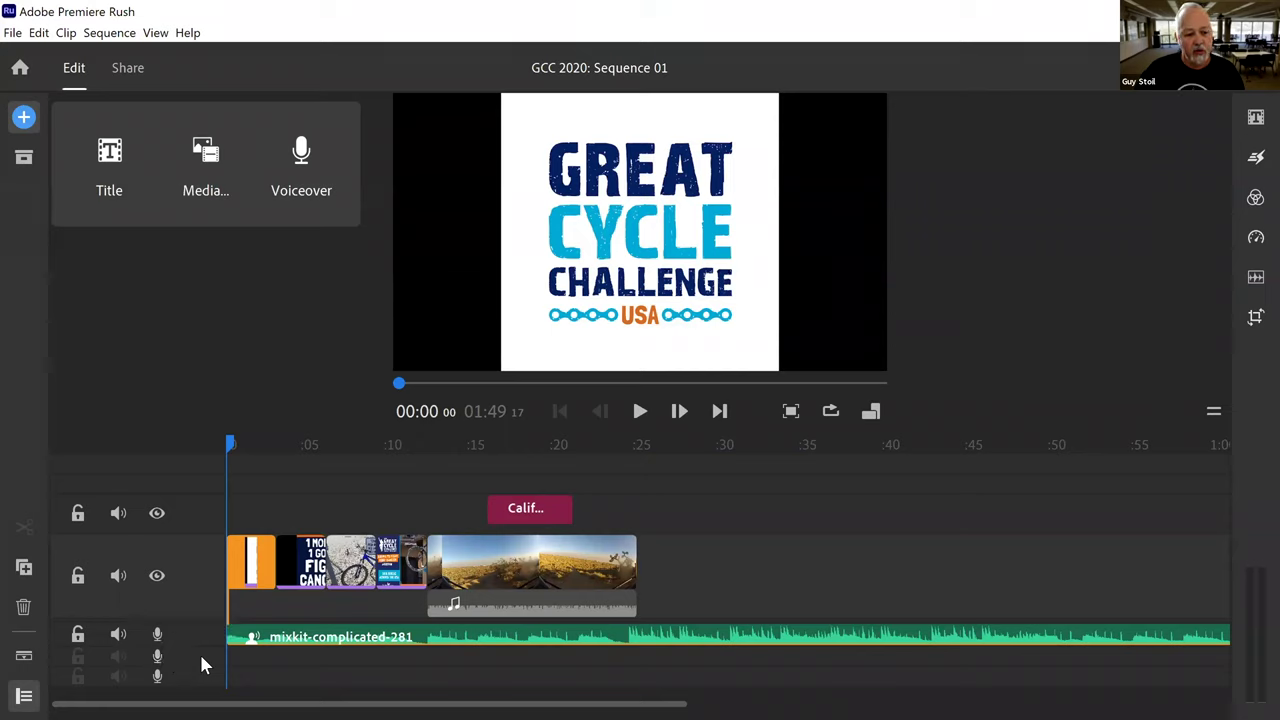
click(302, 160)
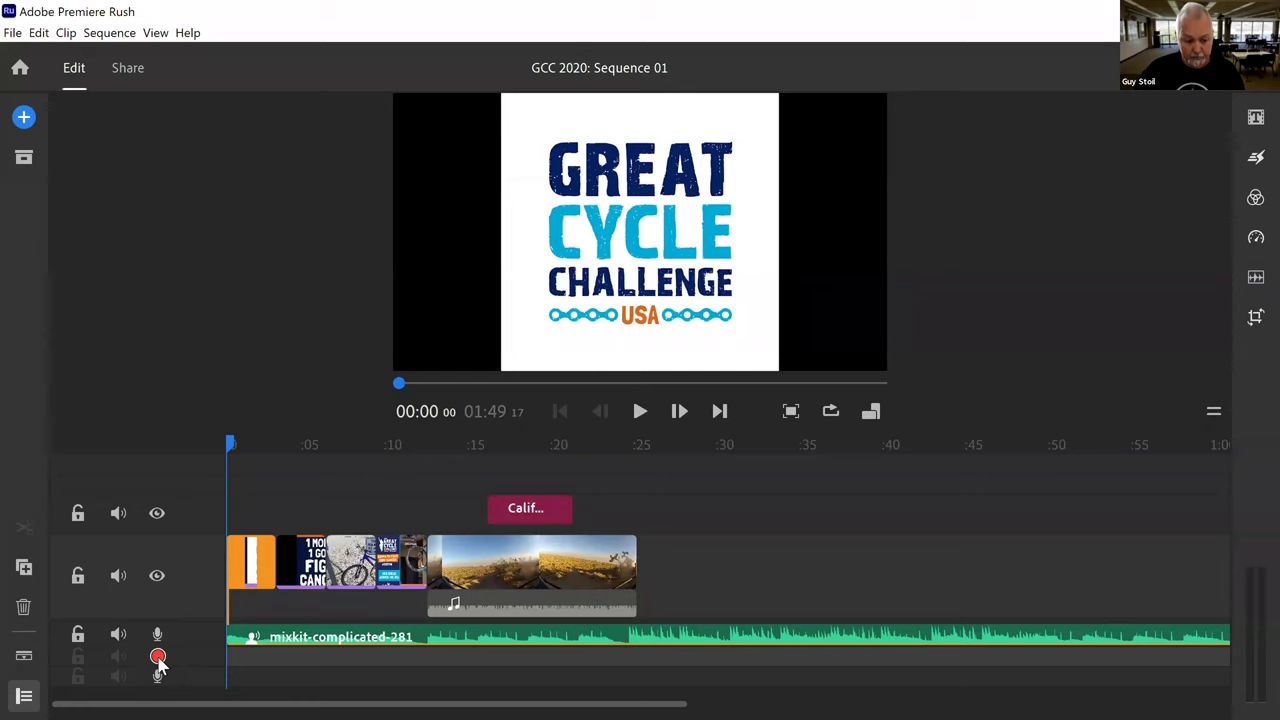
mouse_move(229, 446)
mouse_down()
mouse_move(286, 451)
mouse_move(223, 453)
mouse_up()
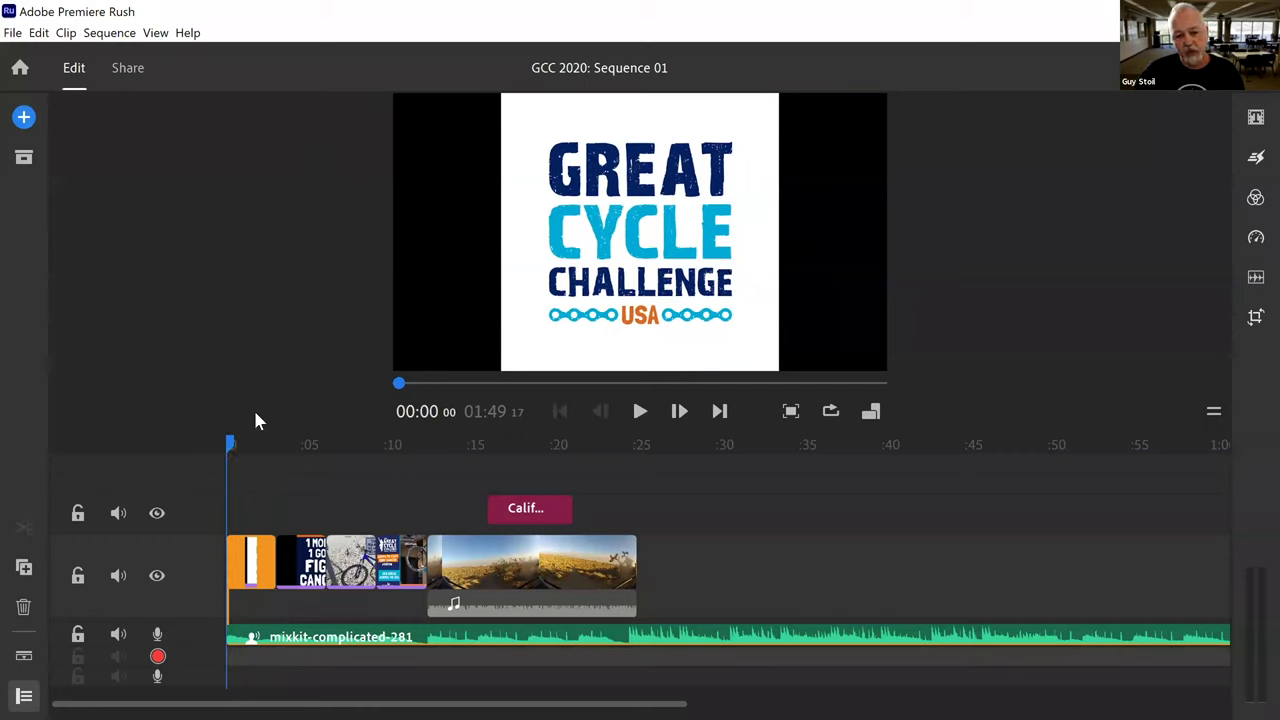
click(157, 657)
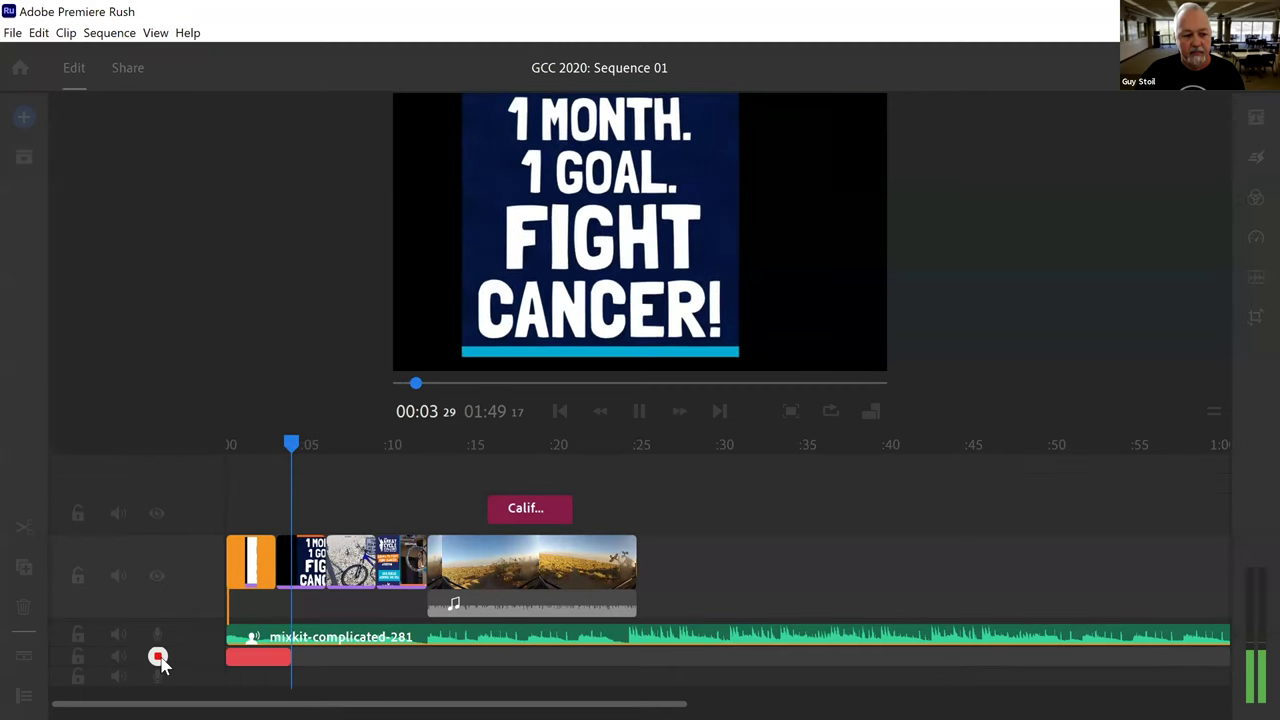
click(158, 658)
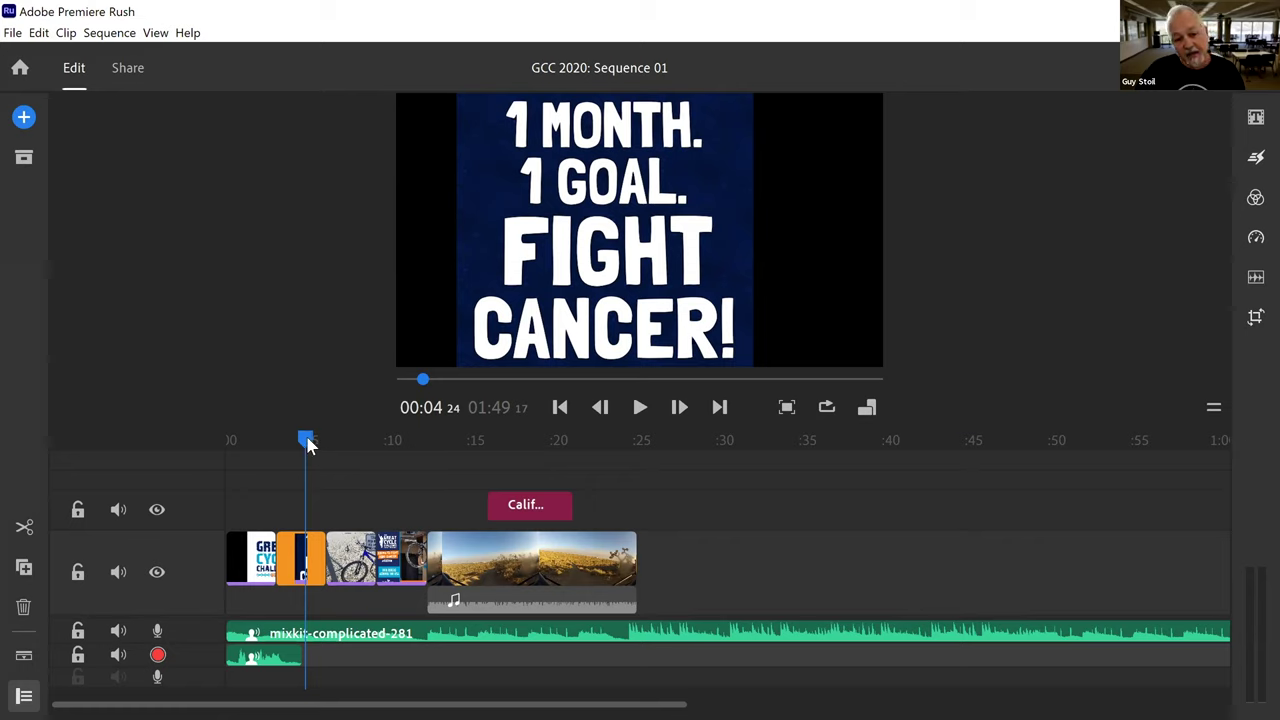
- Play the sequence from the start to about 00:14 to review the voiceover with the music track unmuted
drag(305, 443, 224, 451)
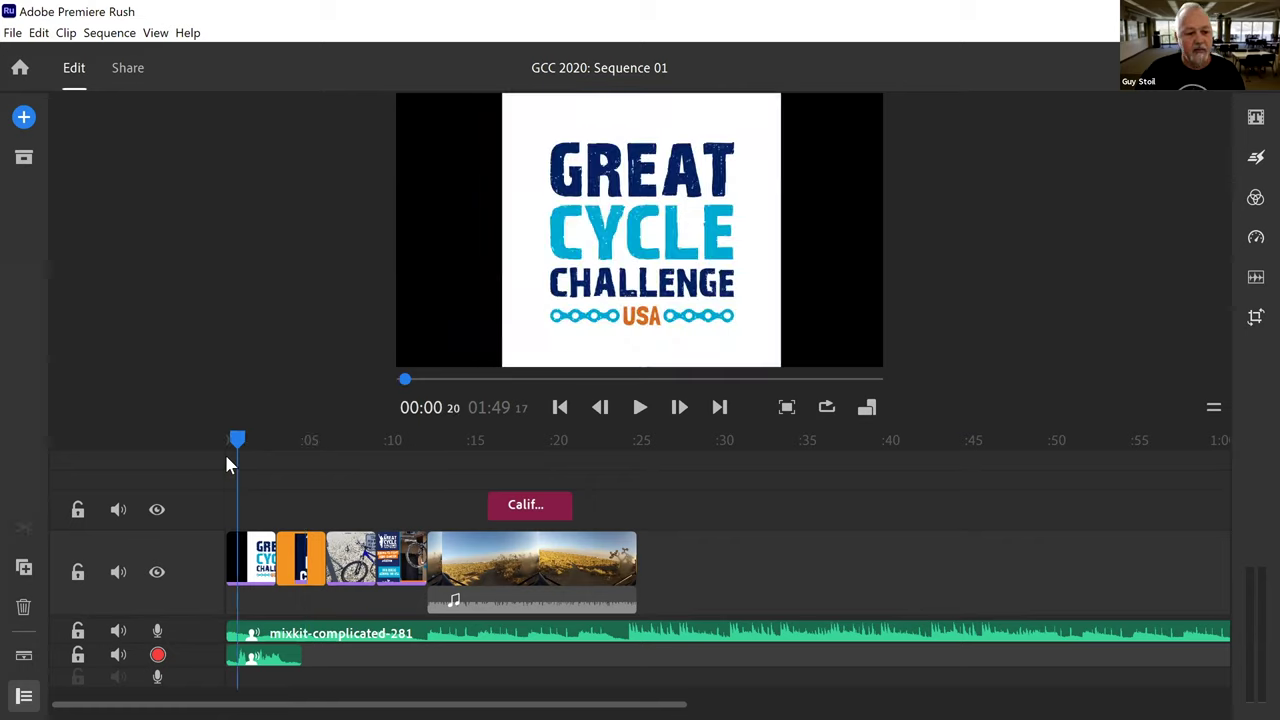
click(118, 631)
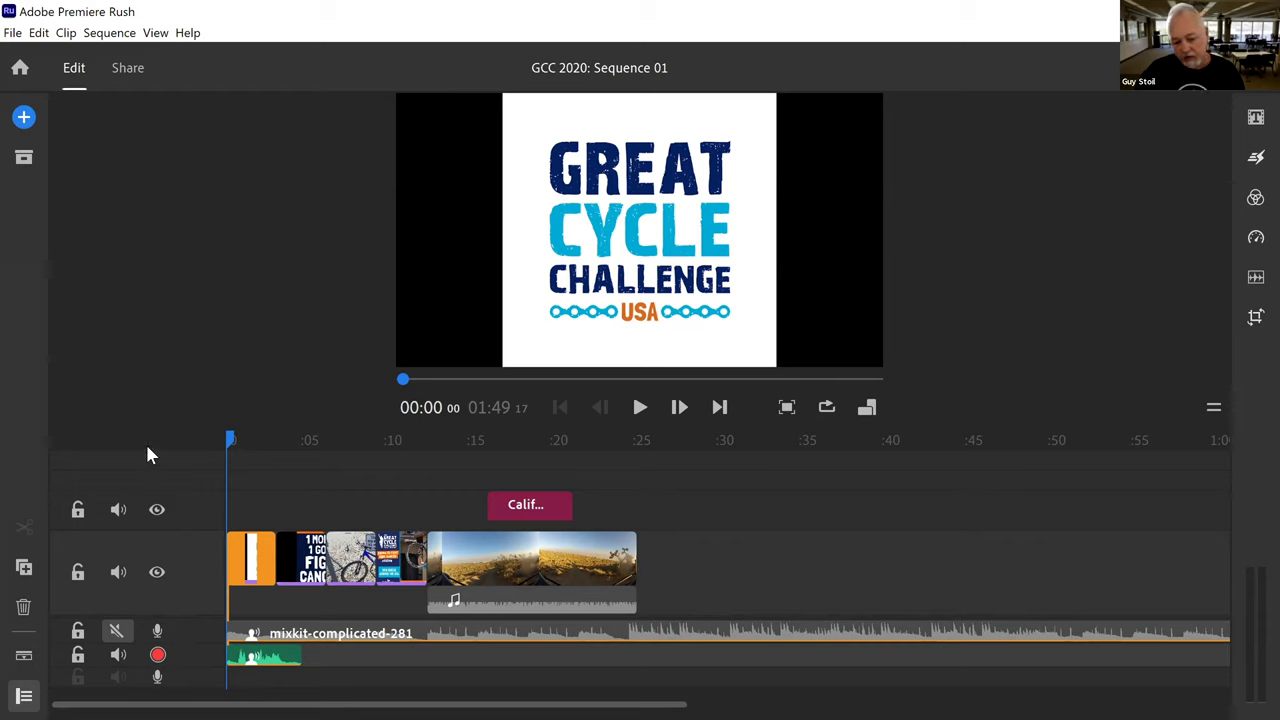
click(116, 630)
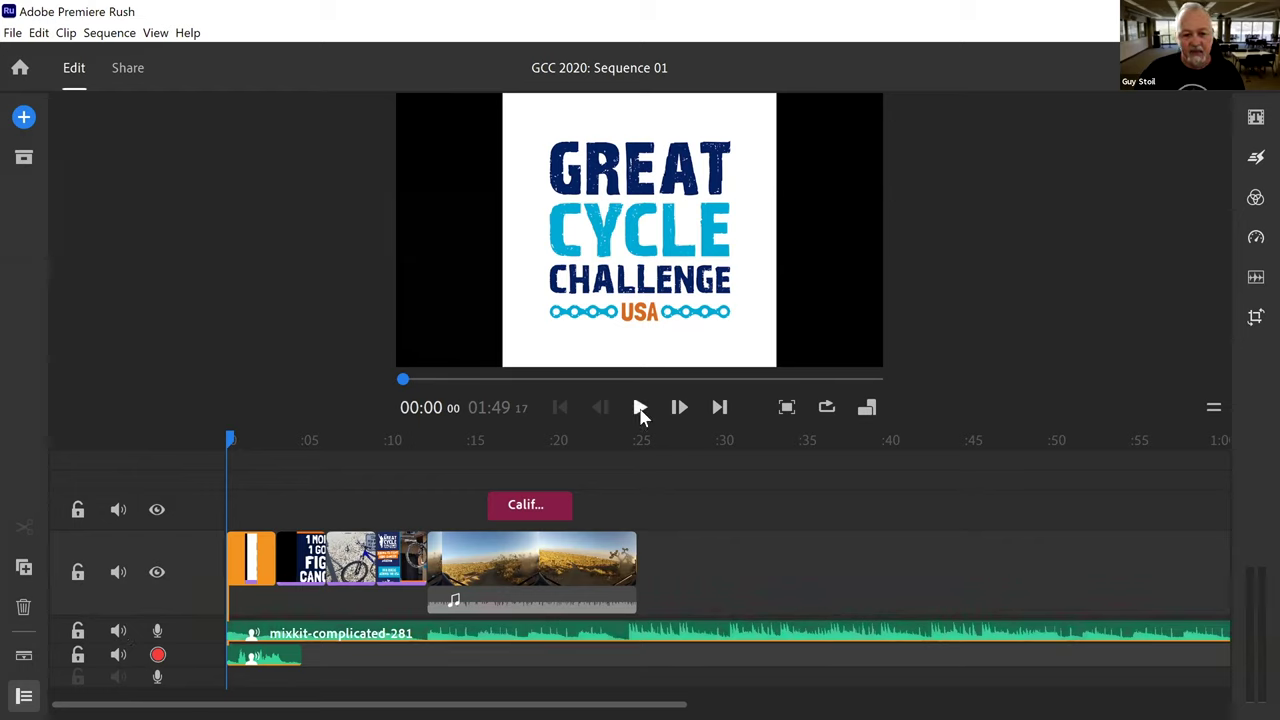
click(641, 411)
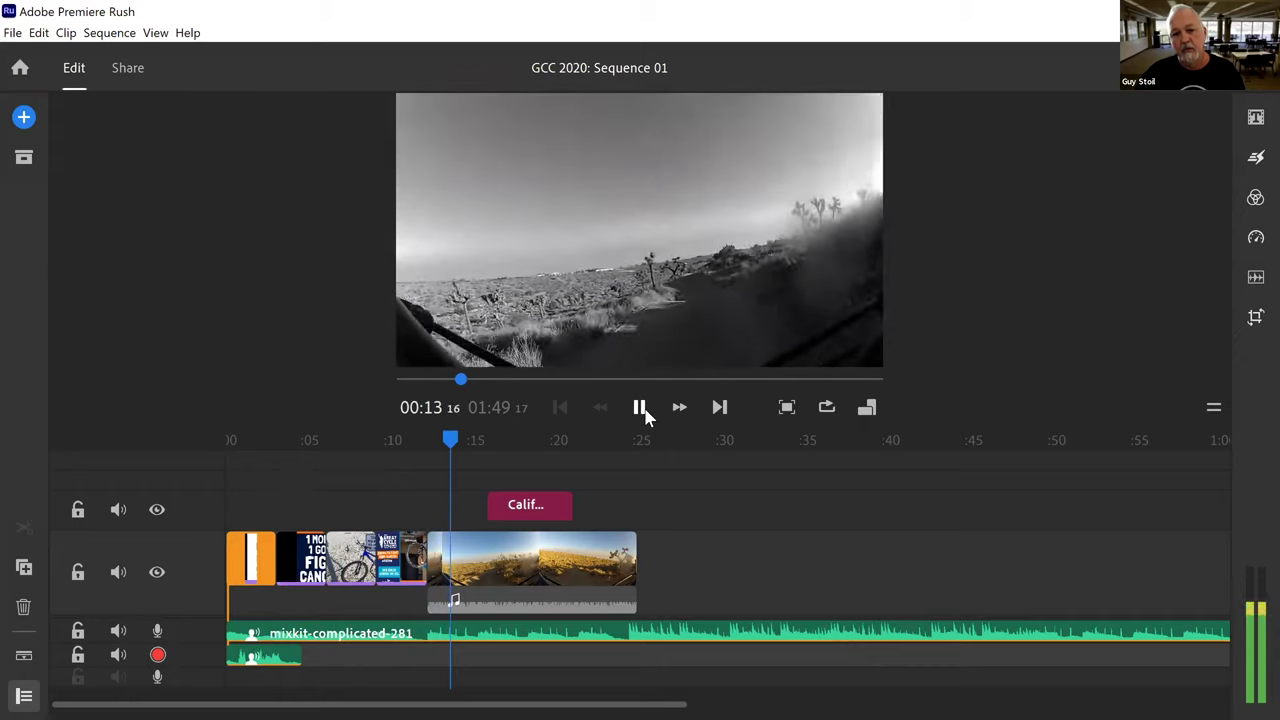
click(645, 414)
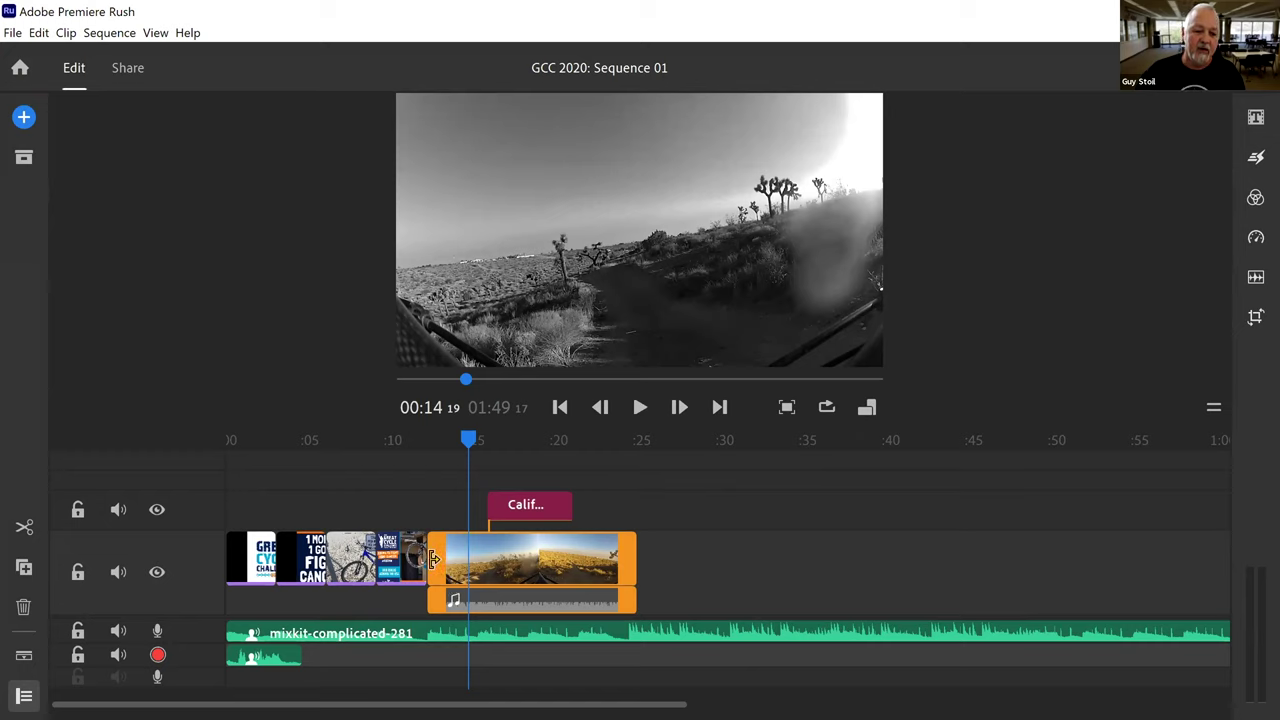
- Add a Cross Dissolve transition at the cut between the last intro image and the Aqueduct clip
click(1256, 160)
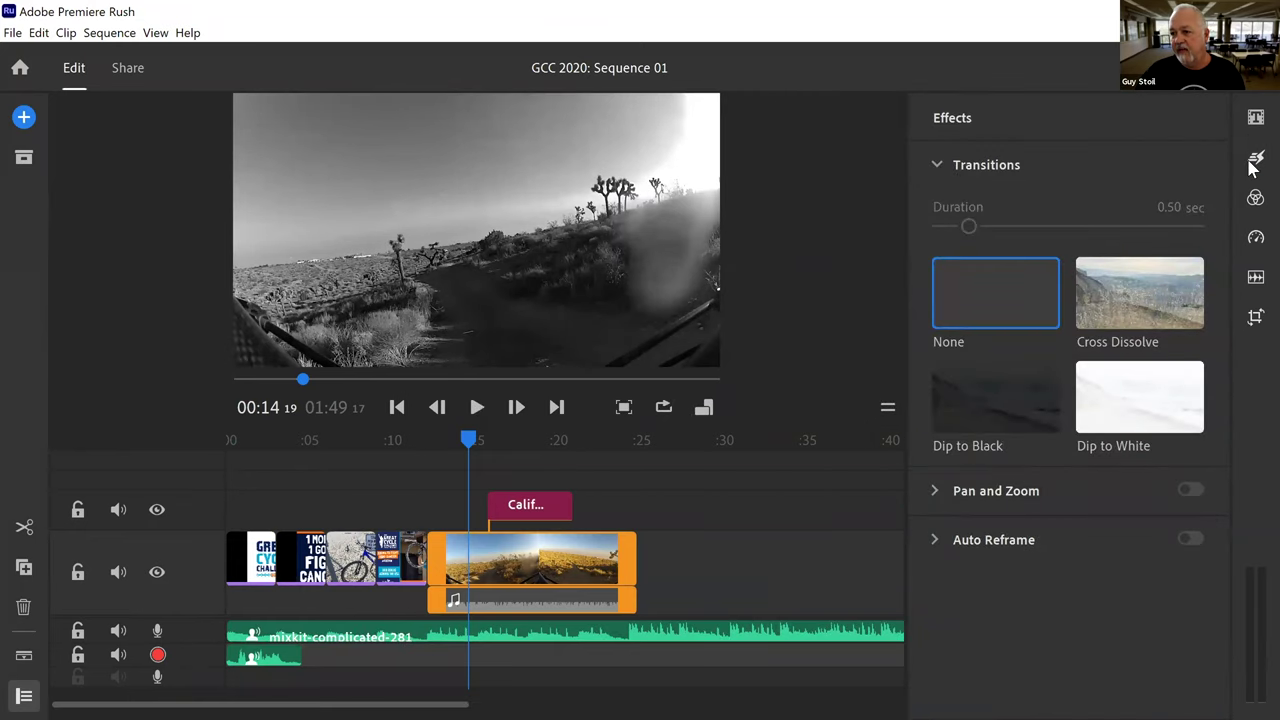
click(1129, 299)
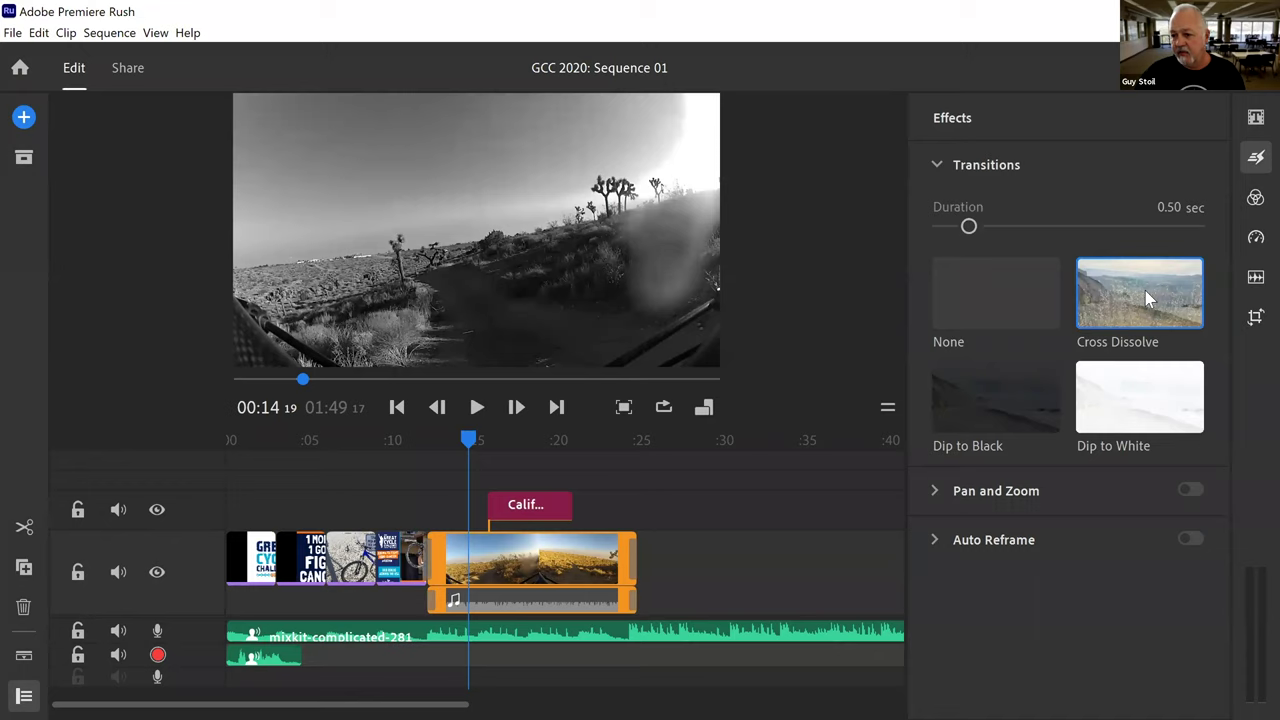
mouse_move(1145, 290)
mouse_down()
mouse_move(950, 352)
mouse_move(458, 578)
mouse_move(430, 565)
mouse_up()
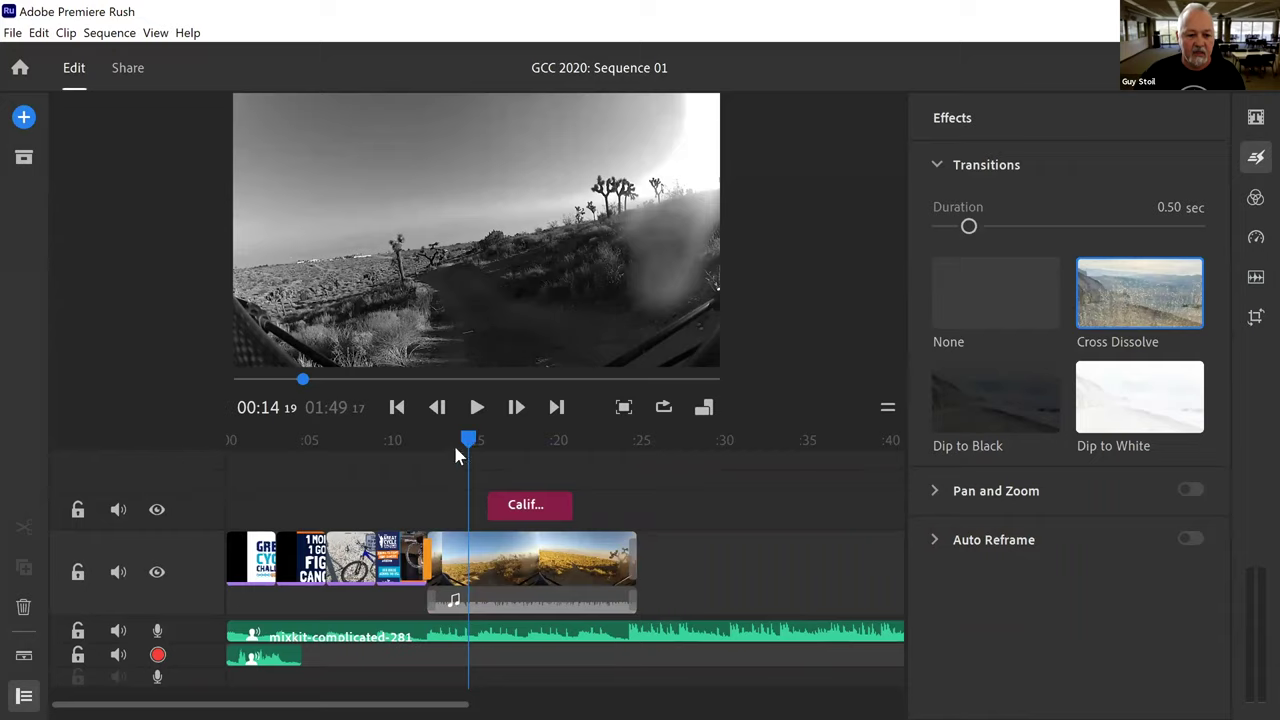
- Play across the cut into the Aqueduct clip up to about 00:15 to review the transition, and close the effects
drag(455, 455, 419, 459)
key(space)
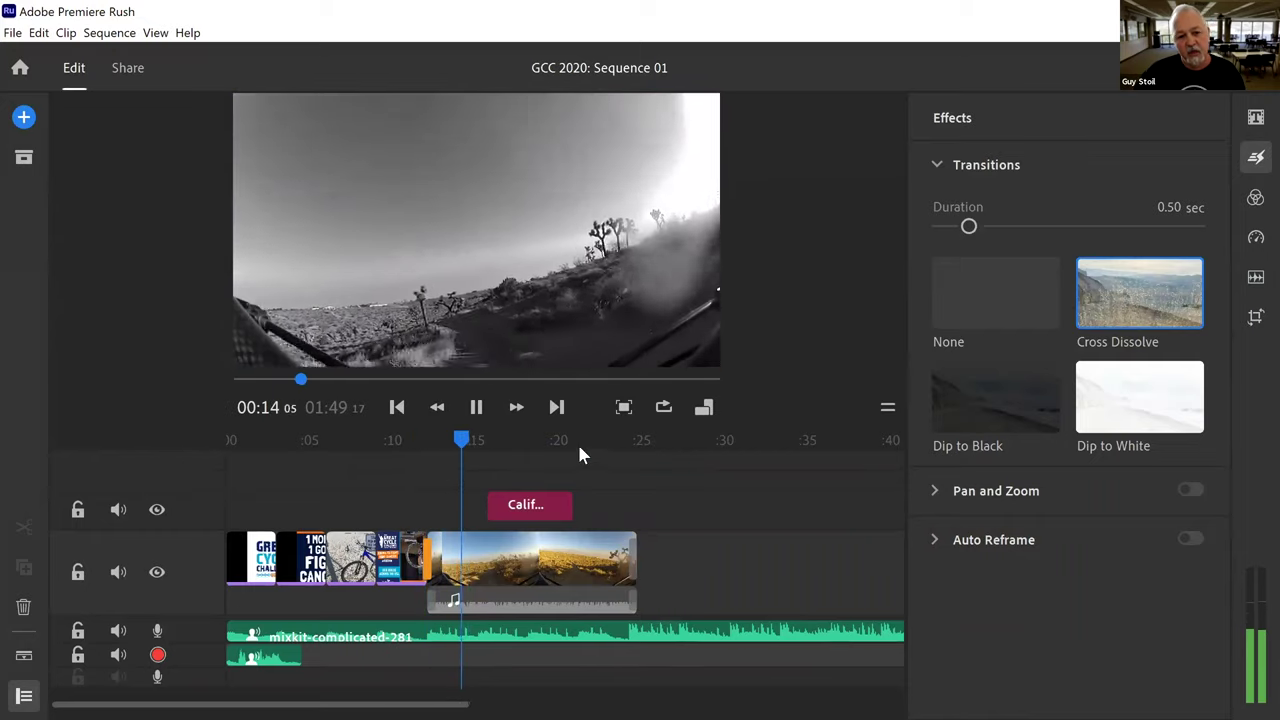
click(476, 407)
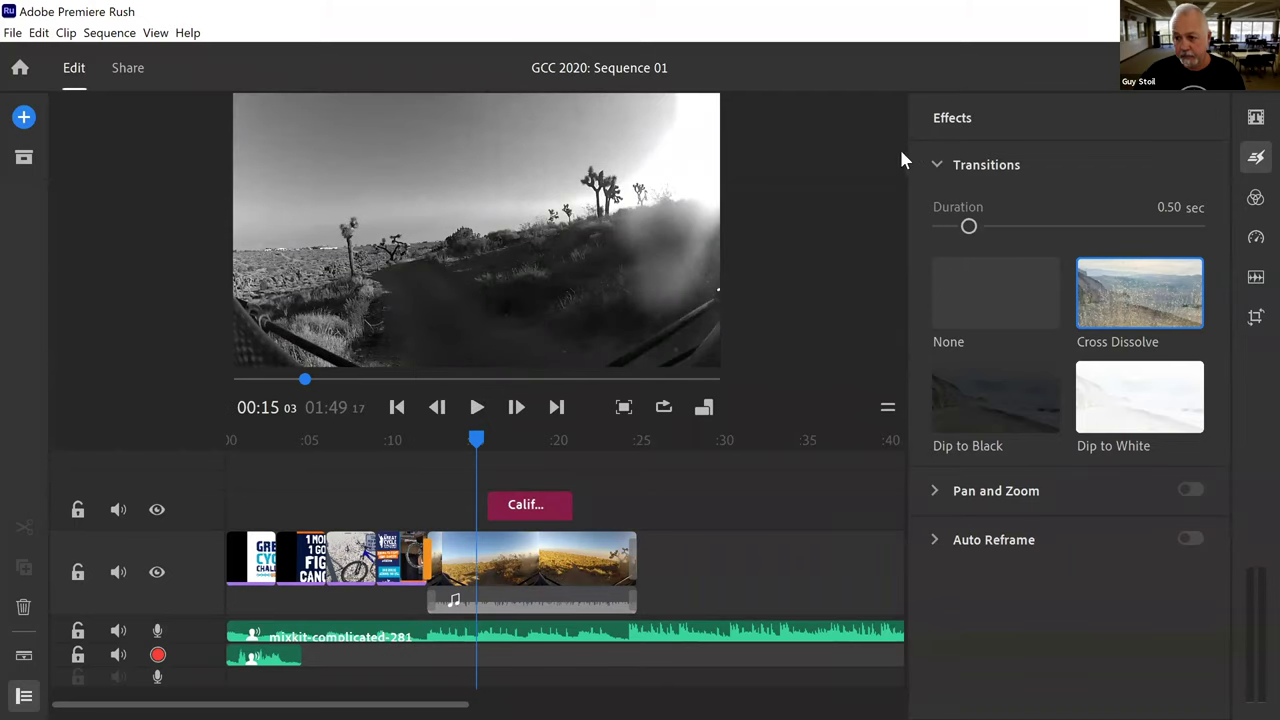
click(1255, 164)
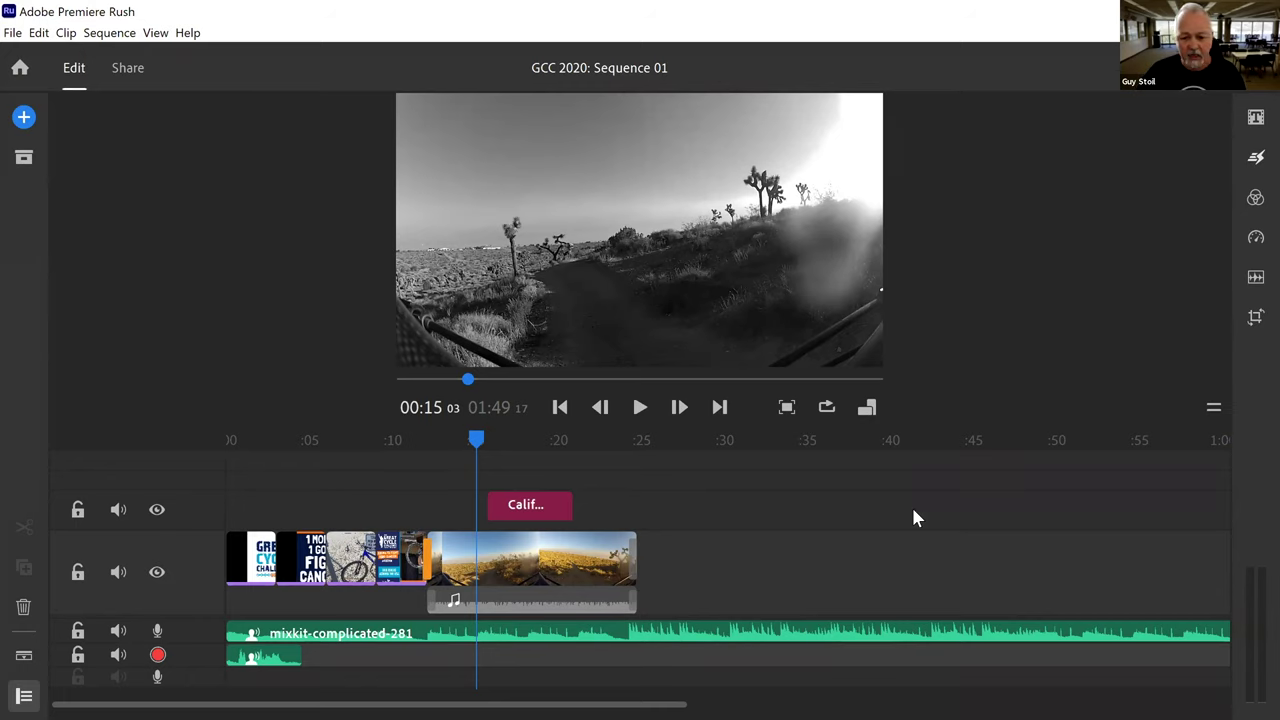
- Go to the sharing settings and name the local export file GCC 2020
click(130, 70)
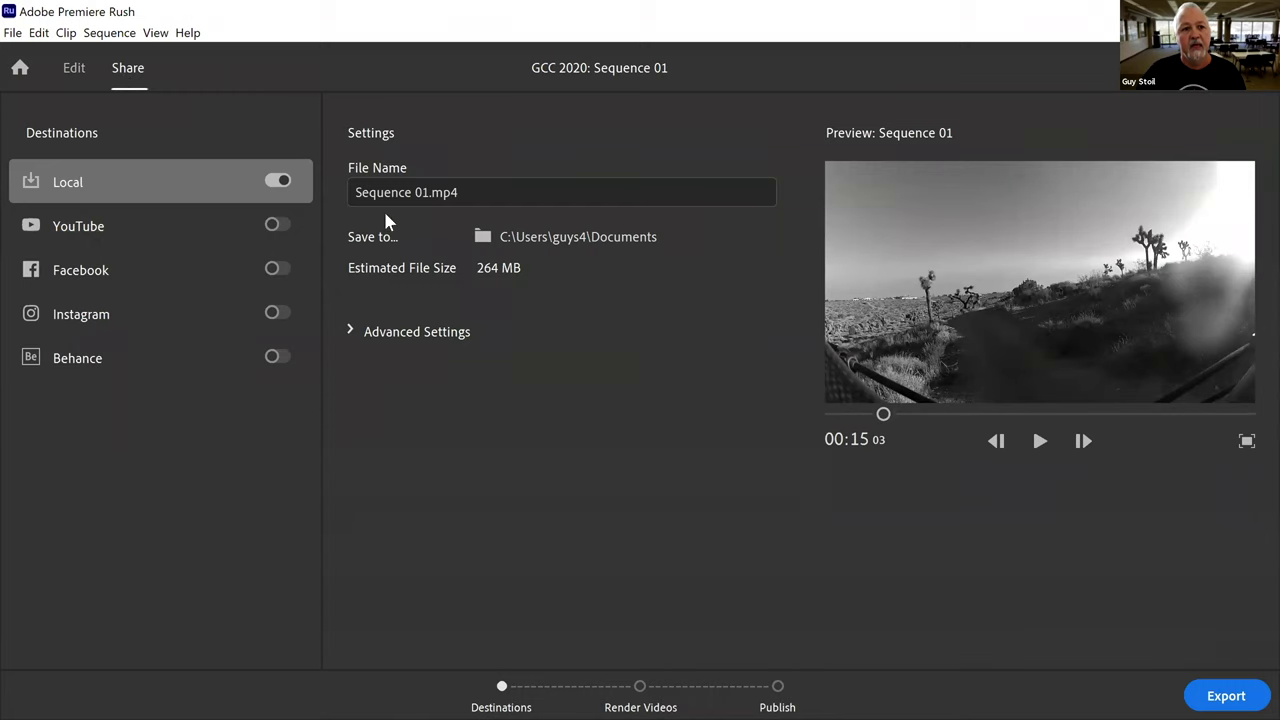
triple_click(421, 192)
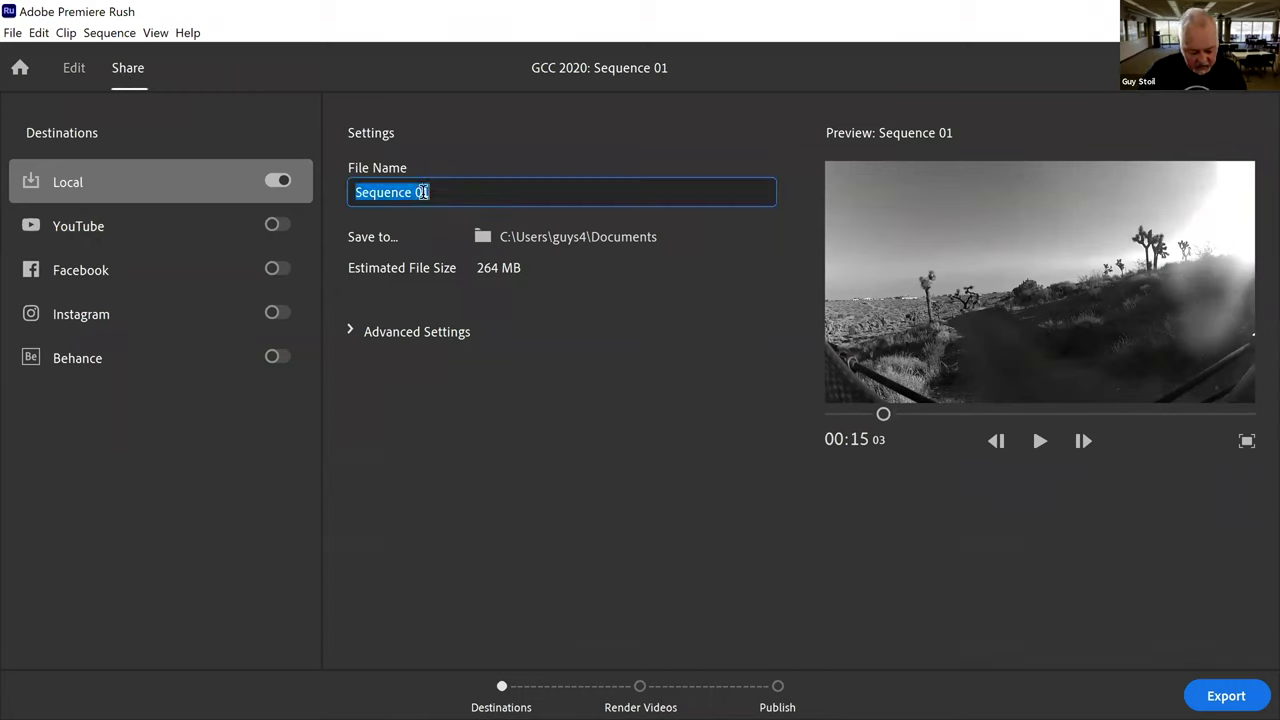
text(G)
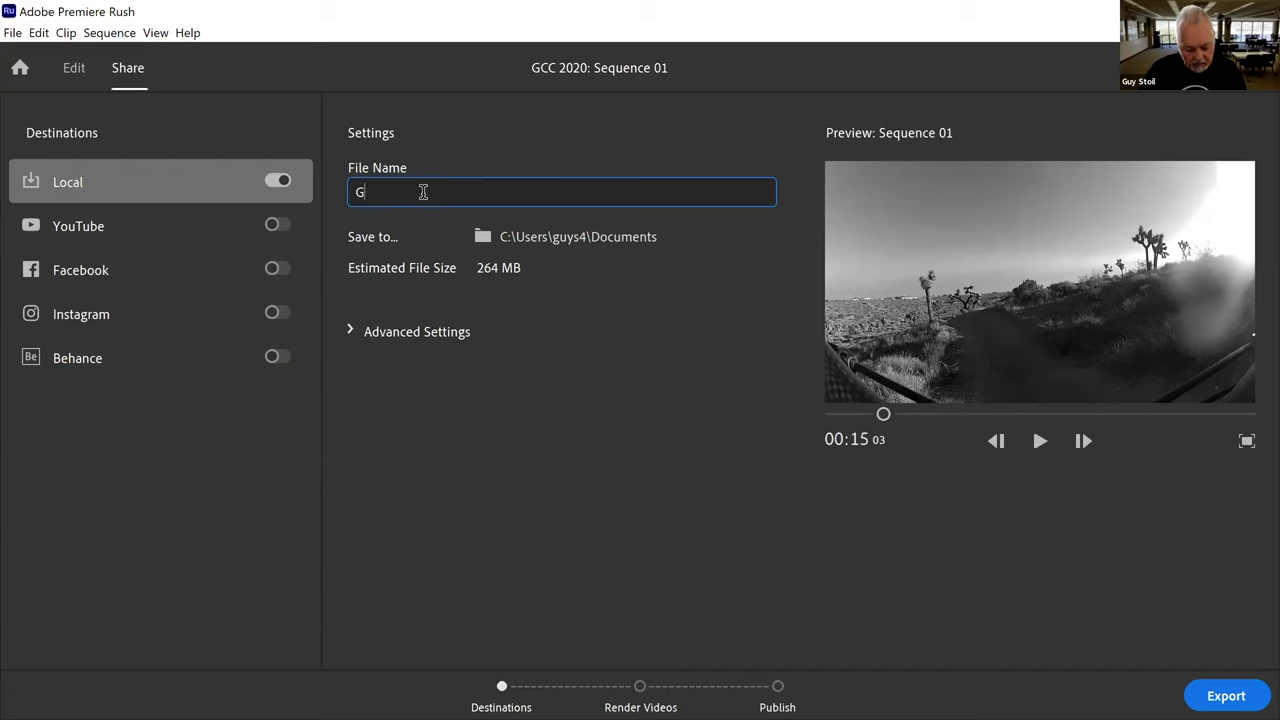
text(HC 2023)
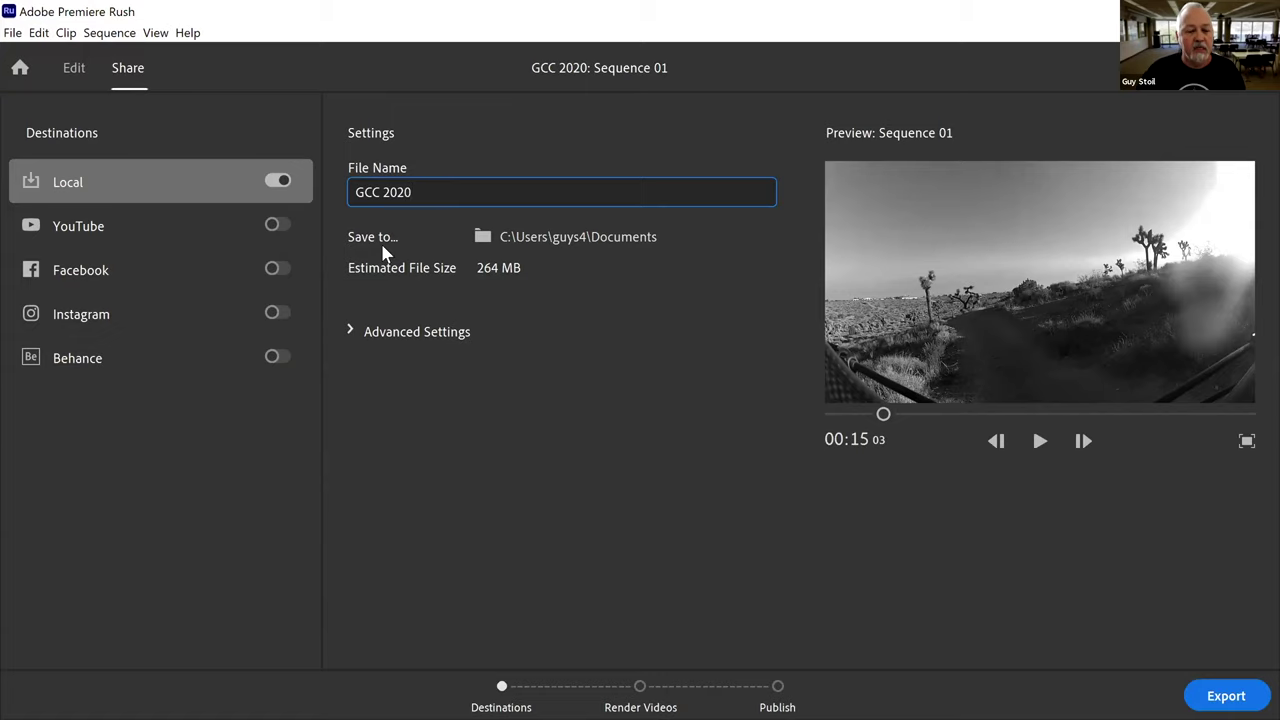
- Set the save location to the EXPORTS folder inside GREAT CYCLE CHALLENGE 2020 on the Desktop and export the video
click(601, 240)
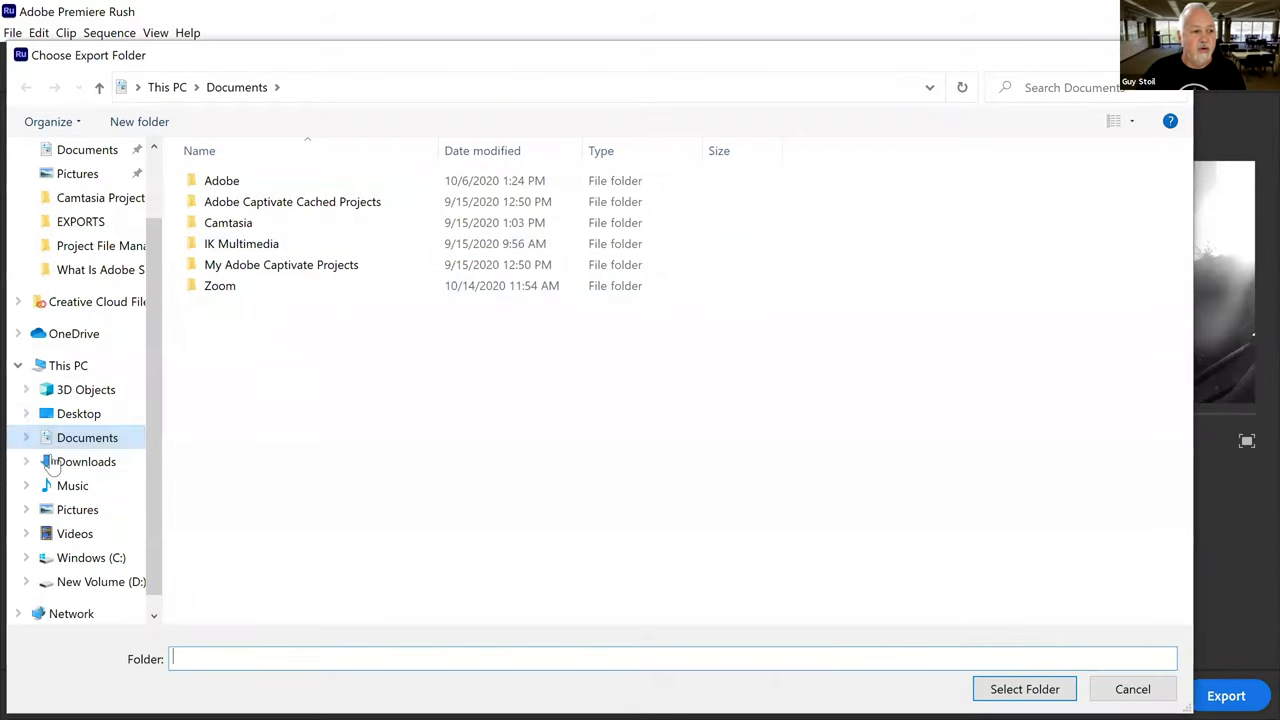
click(76, 414)
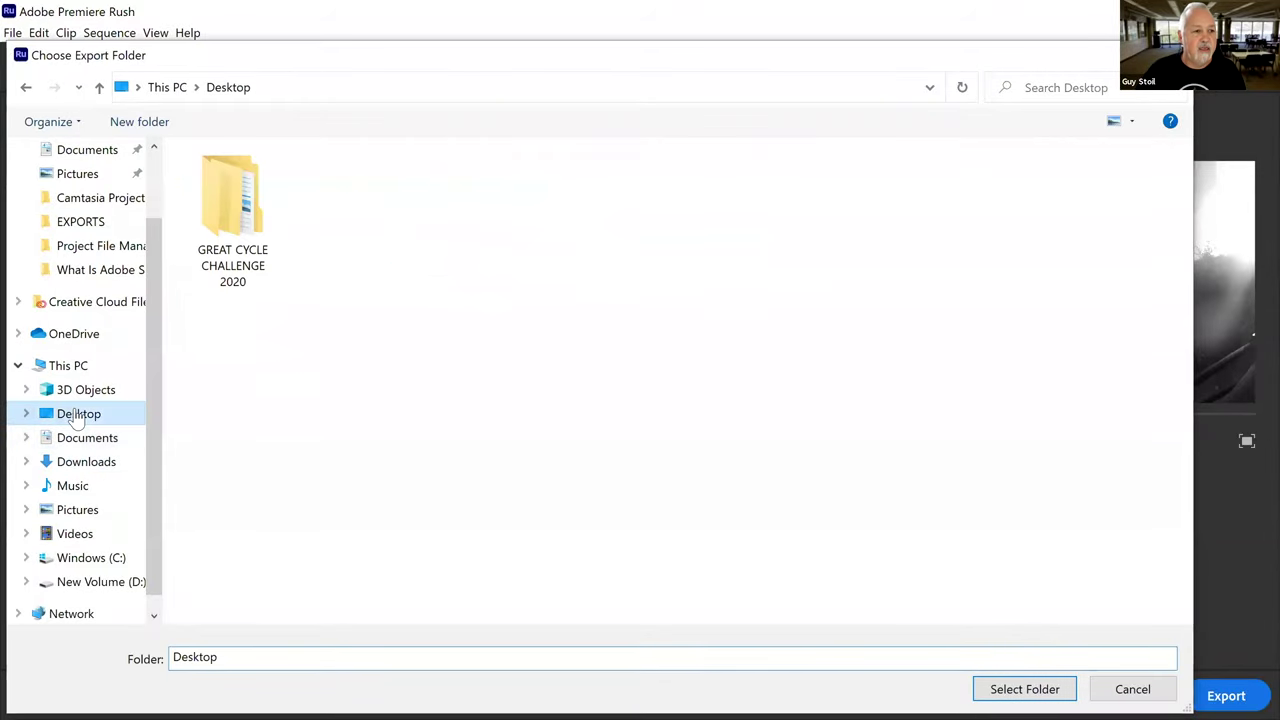
double_click(245, 206)
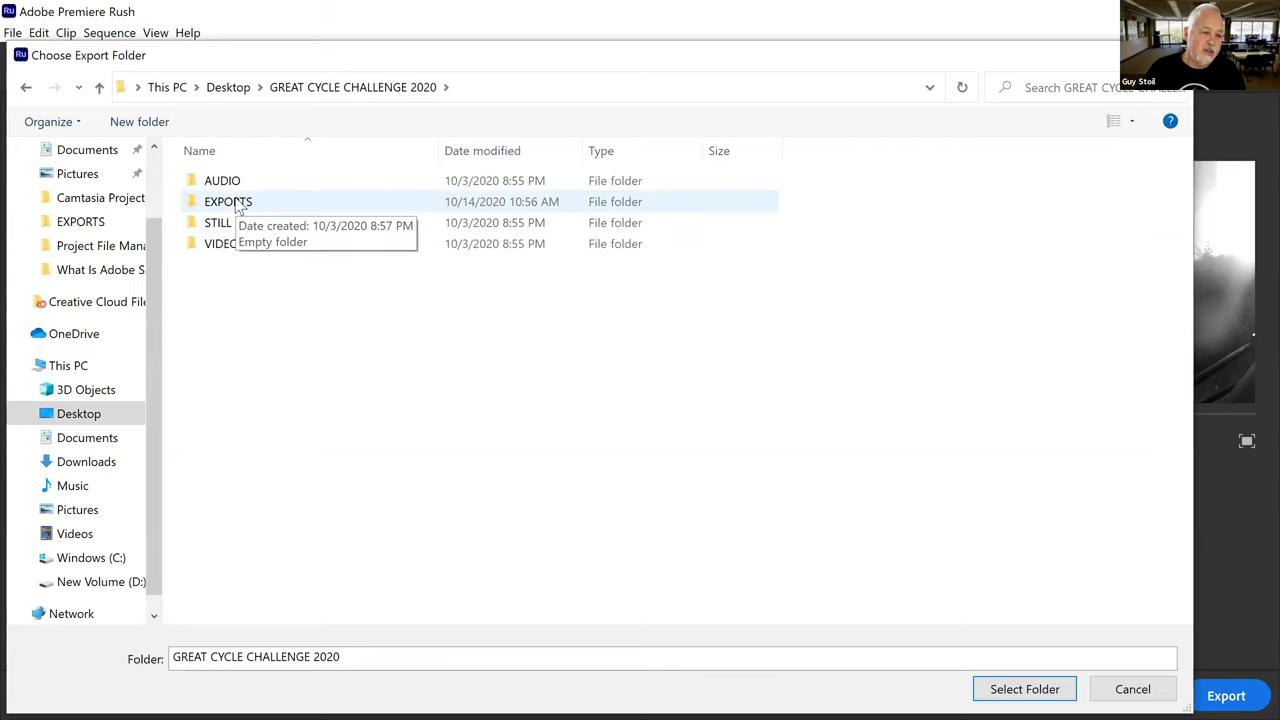
double_click(236, 203)
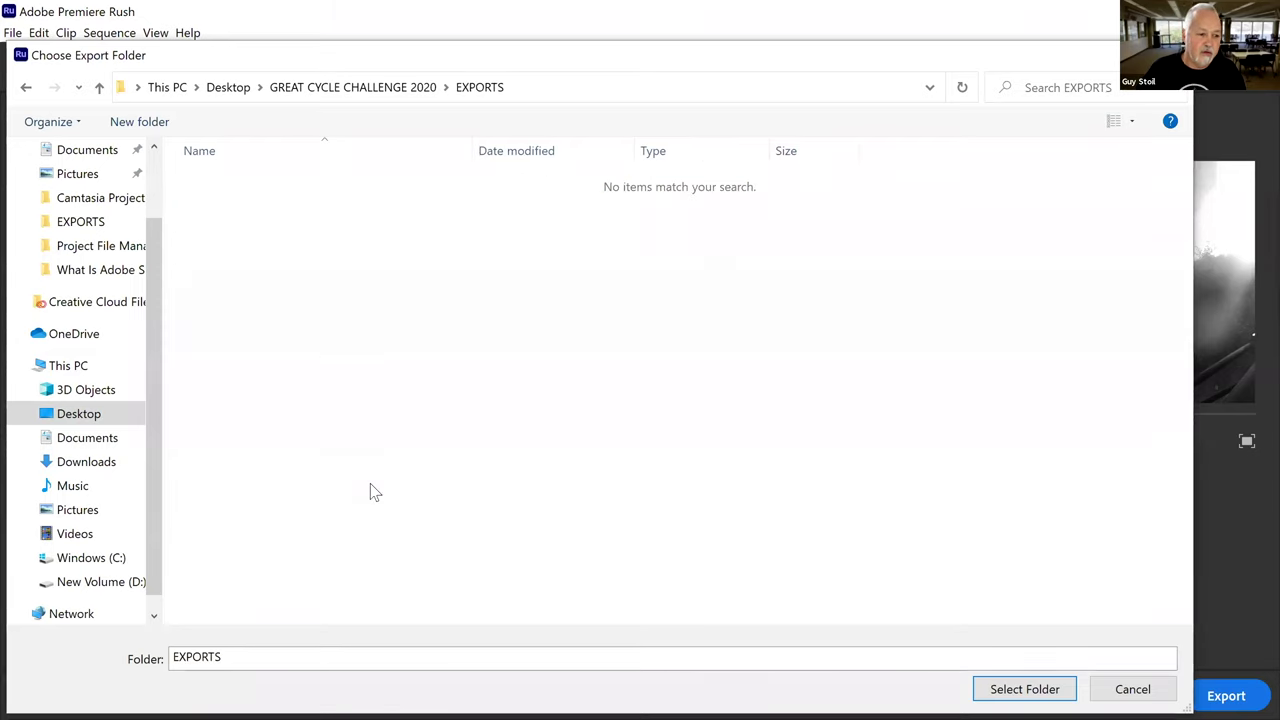
click(1024, 689)
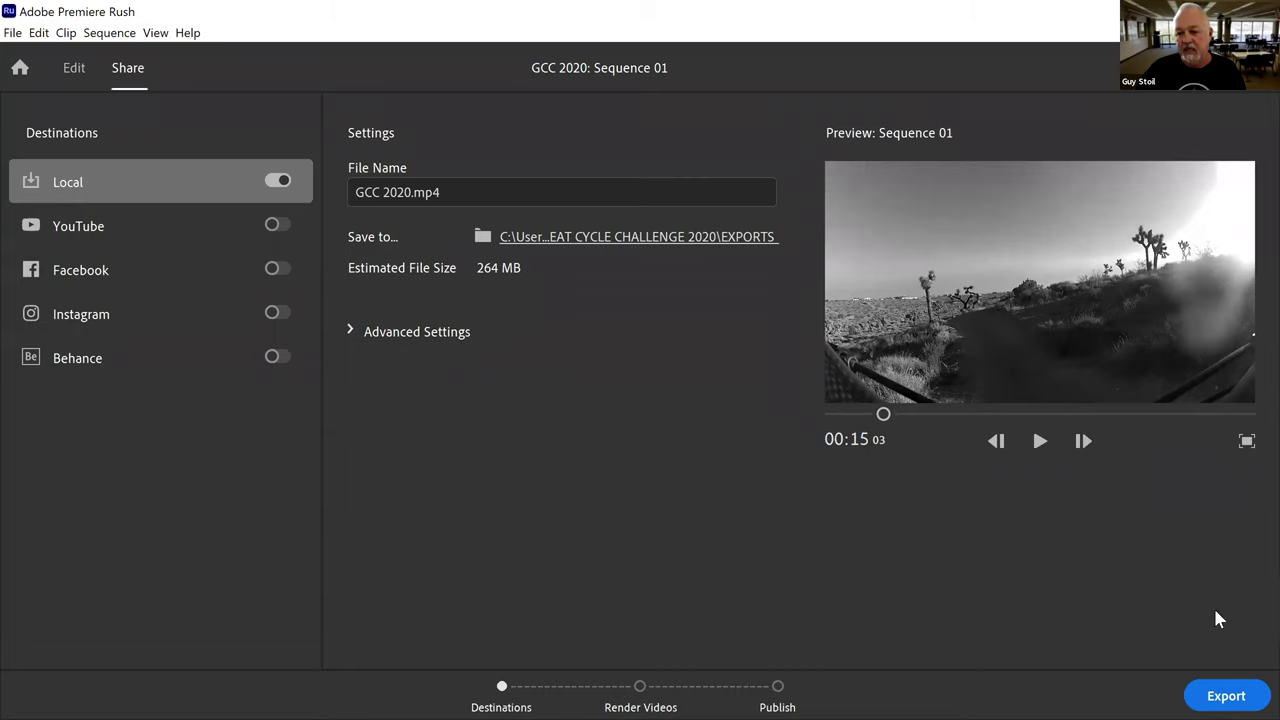
click(1226, 696)
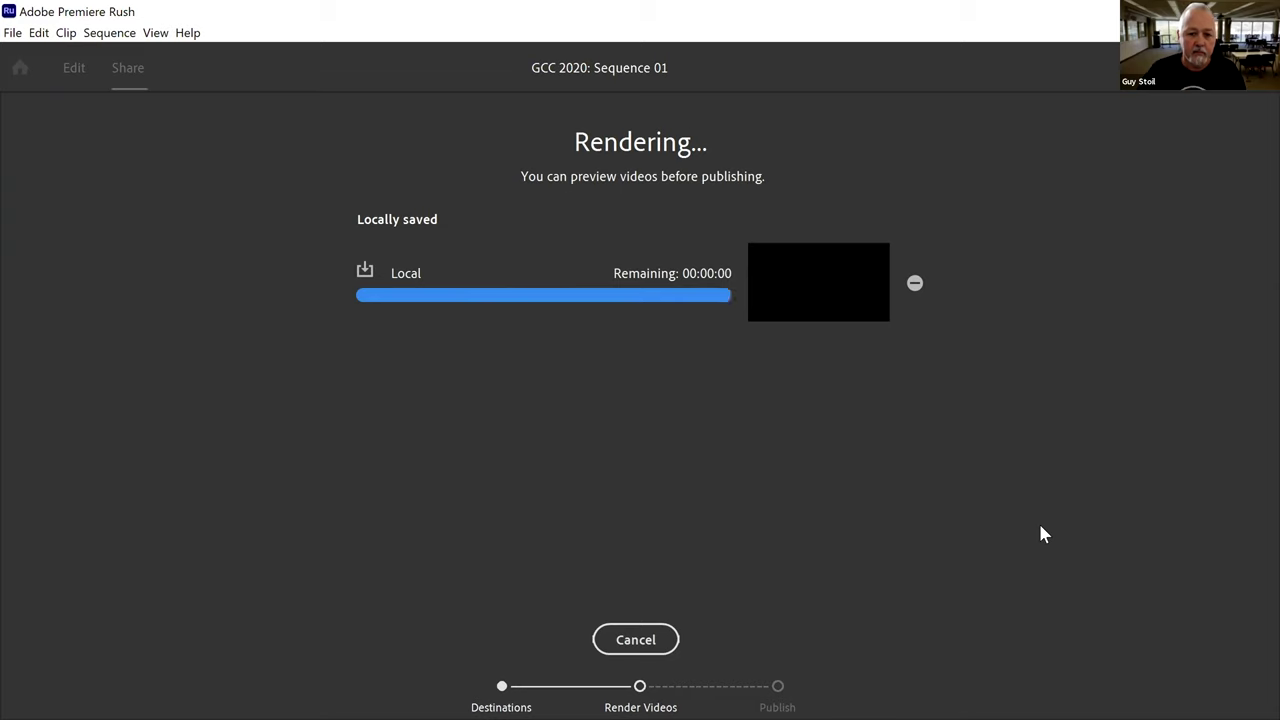
click(634, 639)
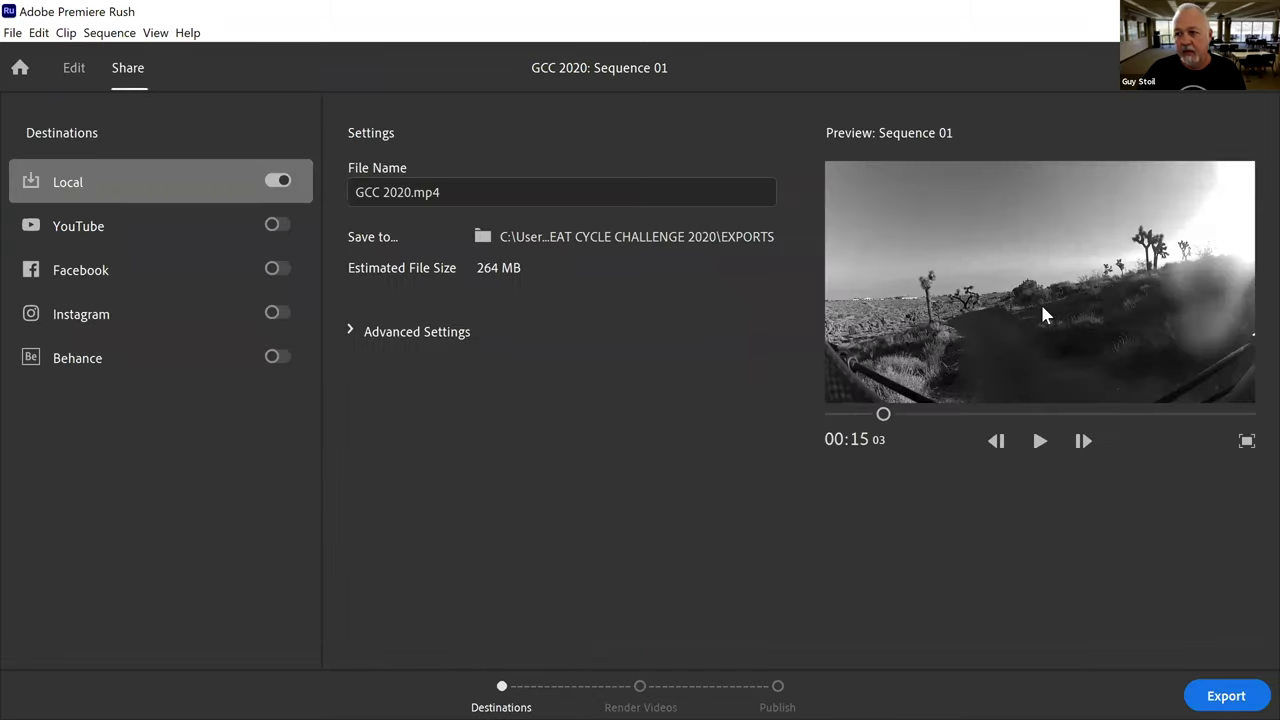
- Open the desktop project folder's EXPORTS folder and try to play GCC 2020, dismissing the Windows Media Player setup
key(super+d)
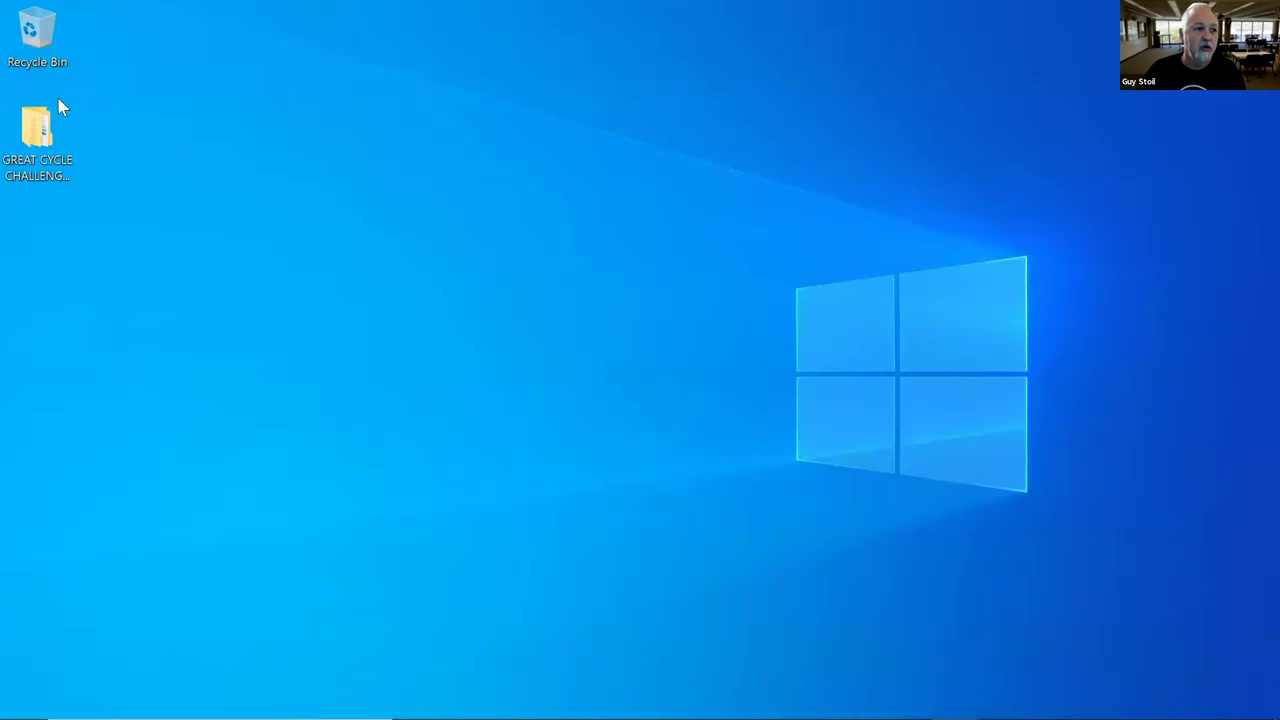
double_click(36, 128)
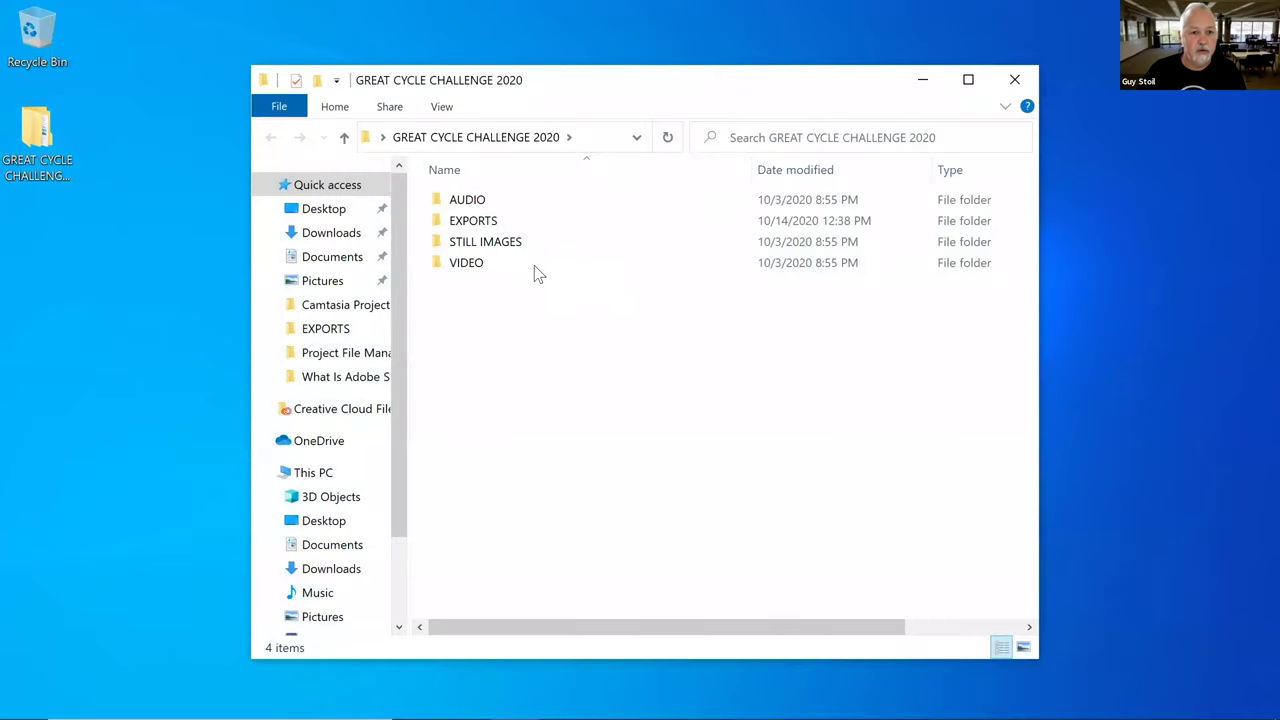
double_click(478, 221)
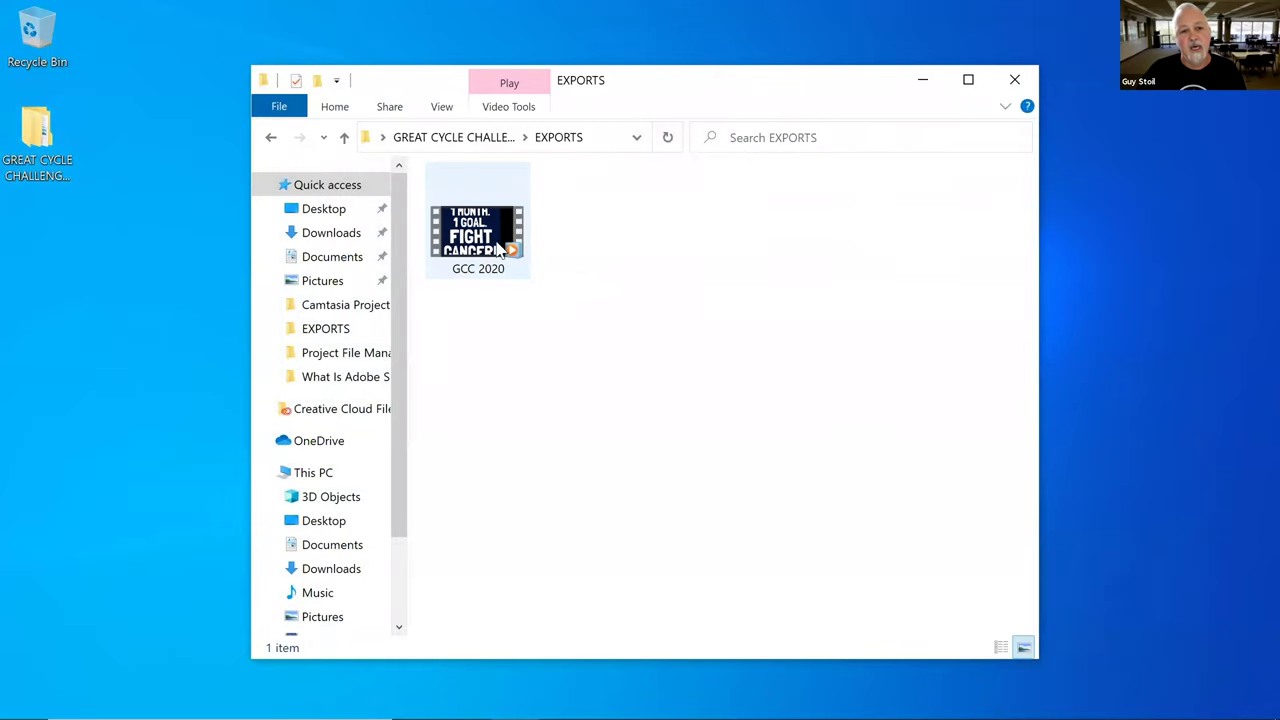
double_click(500, 243)
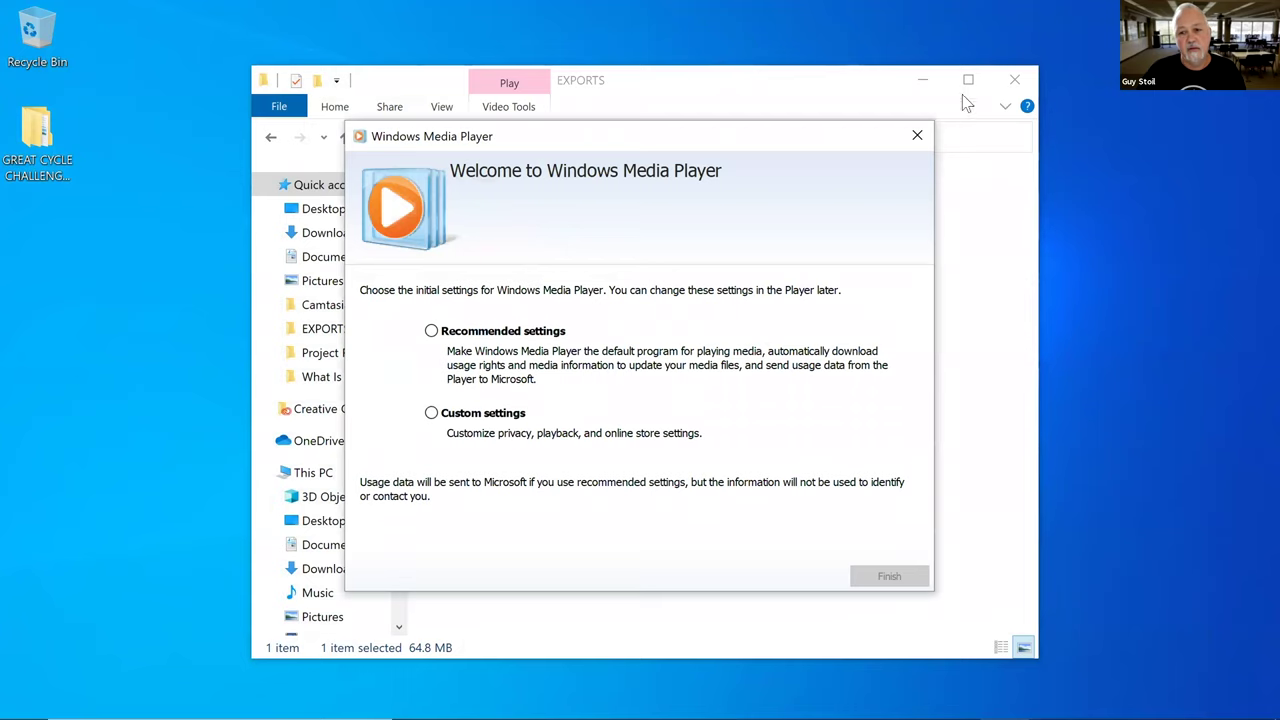
click(917, 135)
- Play the exported GCC 2020 video in Photos to check it, and close the player
right_click(465, 230)
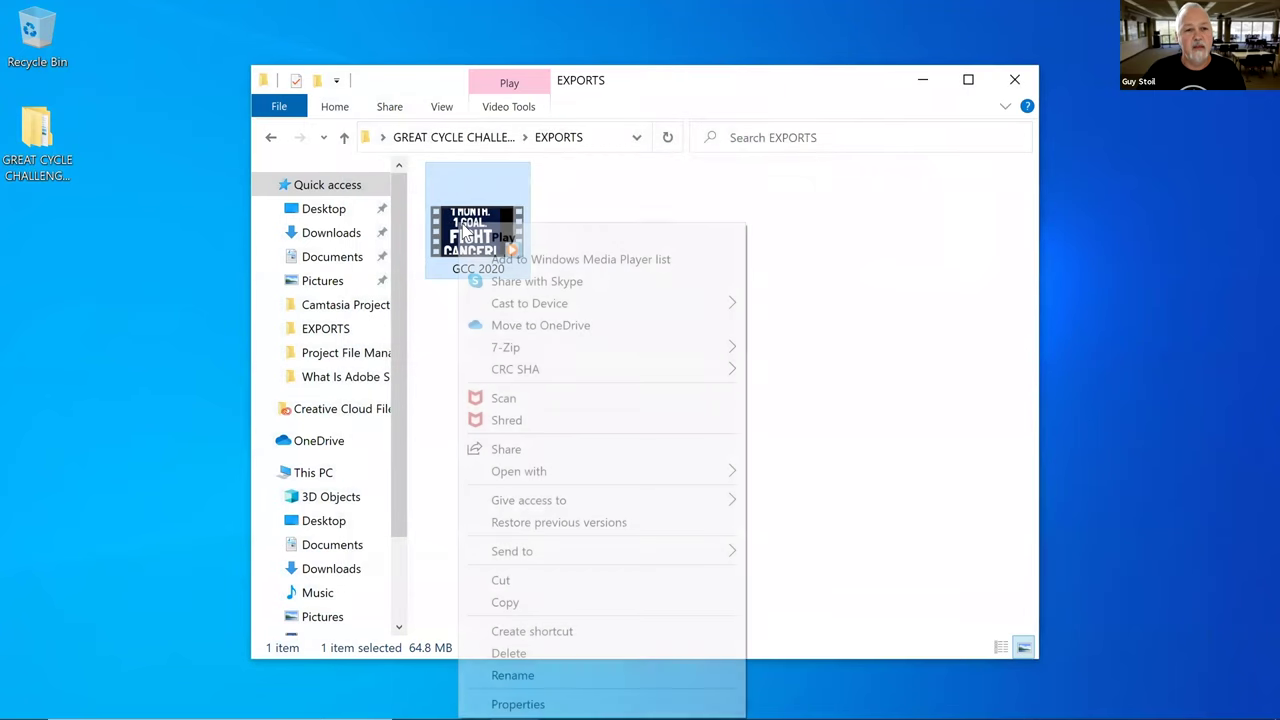
mouse_move(614, 468)
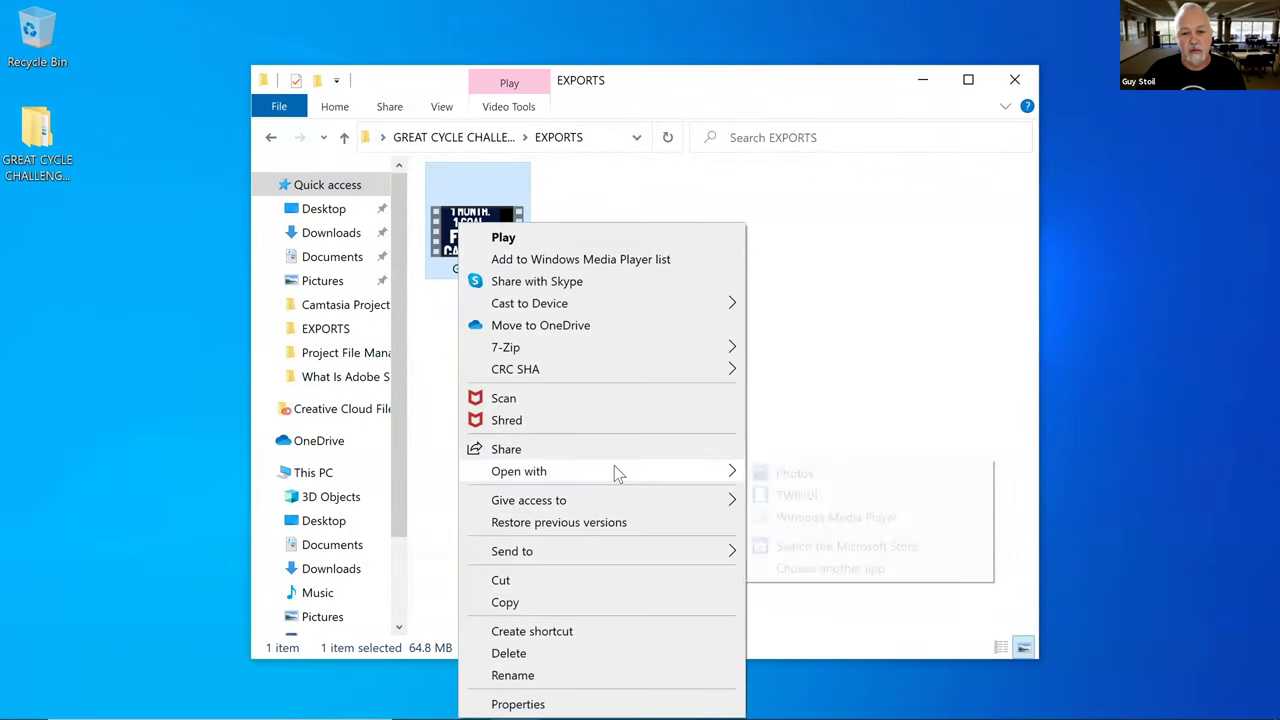
click(805, 477)
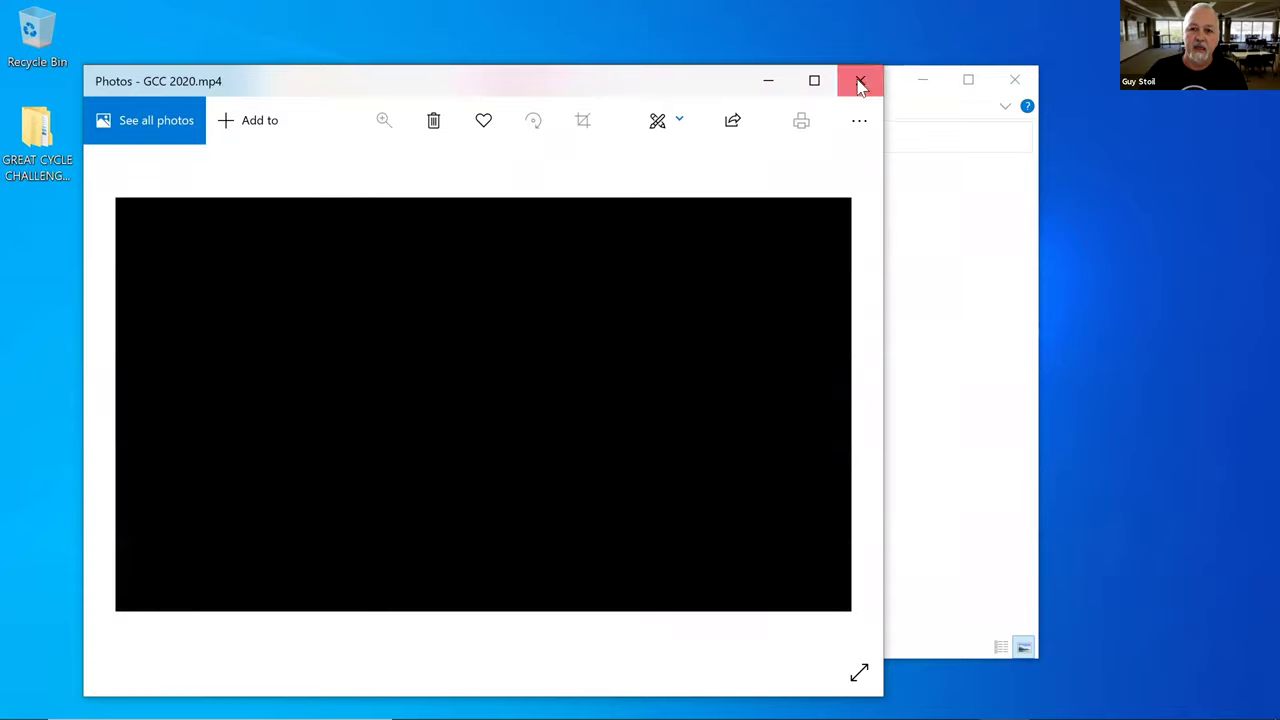
click(860, 82)
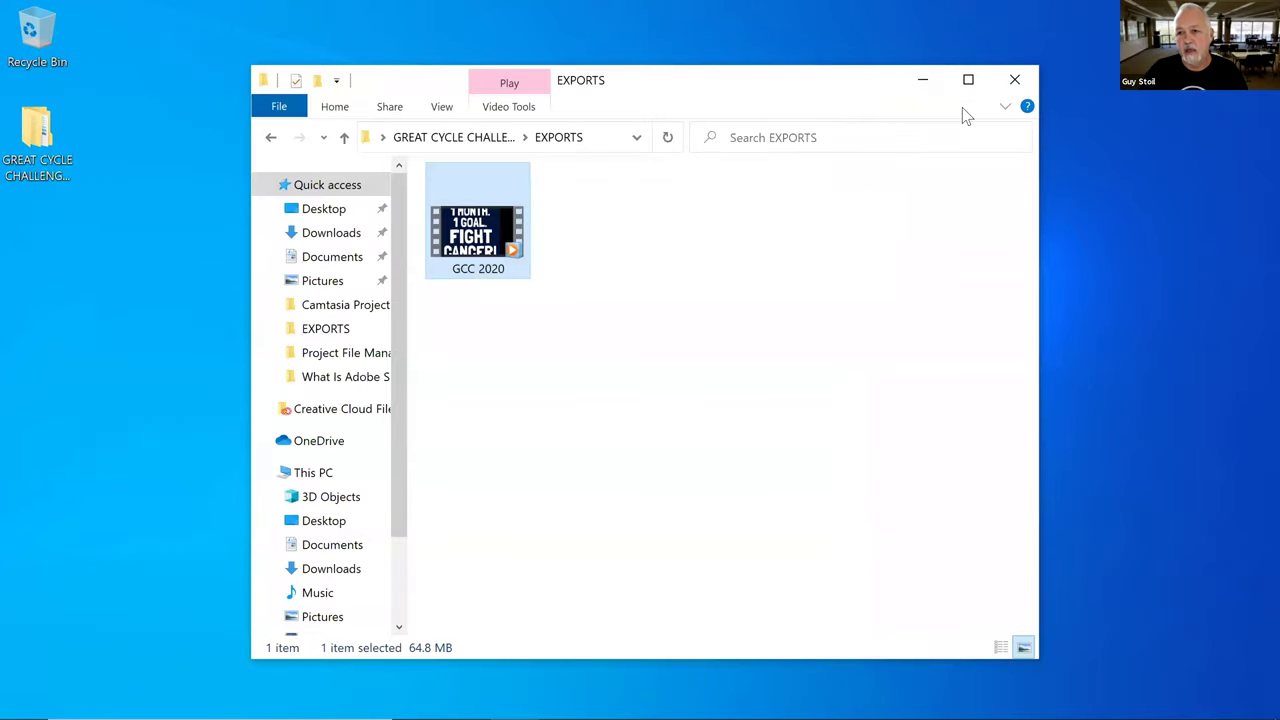
- Close the EXPORTS folder and switch to the Google Slides outline How to Plan and Produce a Video Using Adobe Rush in the browser
click(1000, 80)
mouse_move(531, 700)
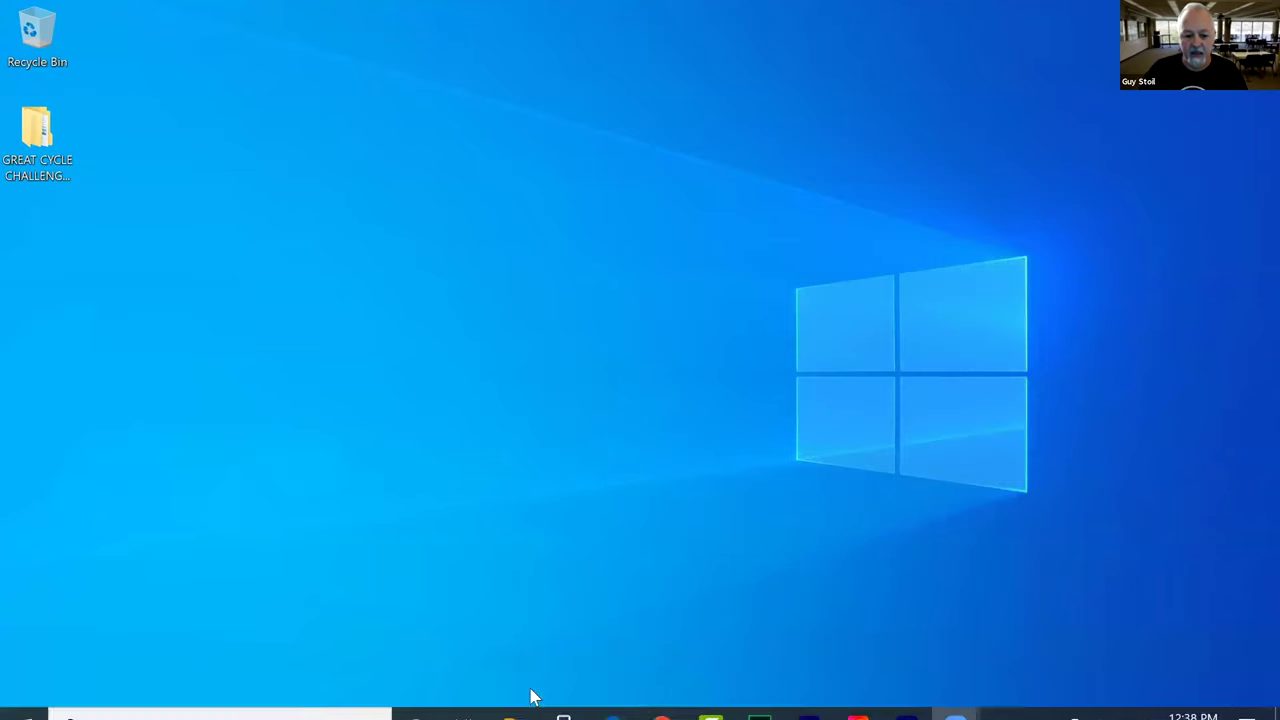
click(672, 692)
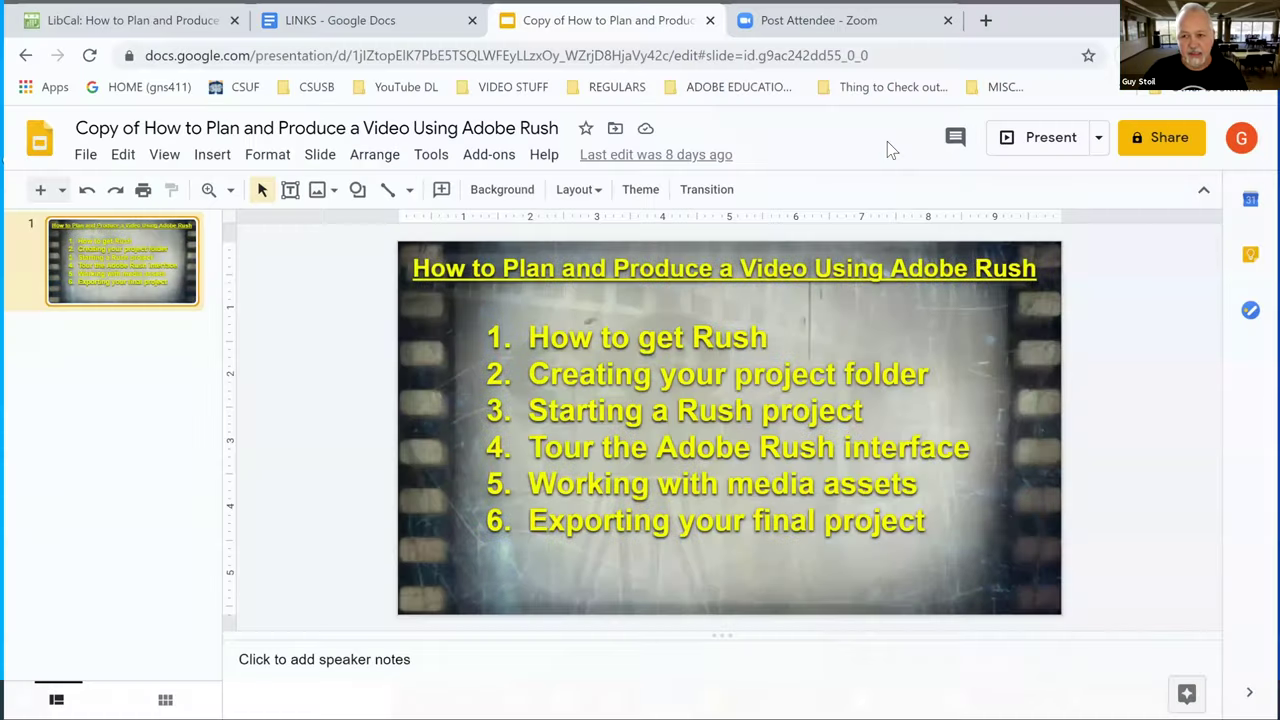